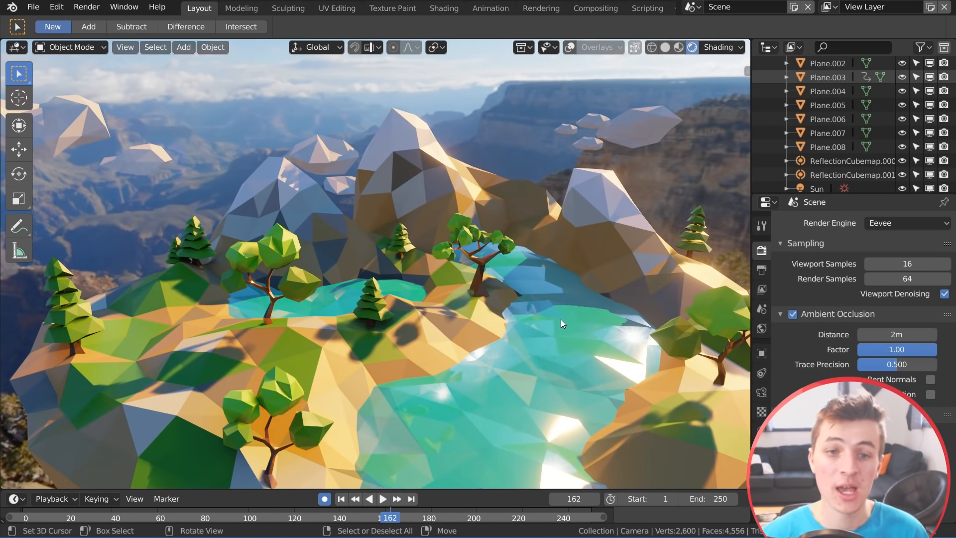
middle_click_drag(561, 323, 573, 340)
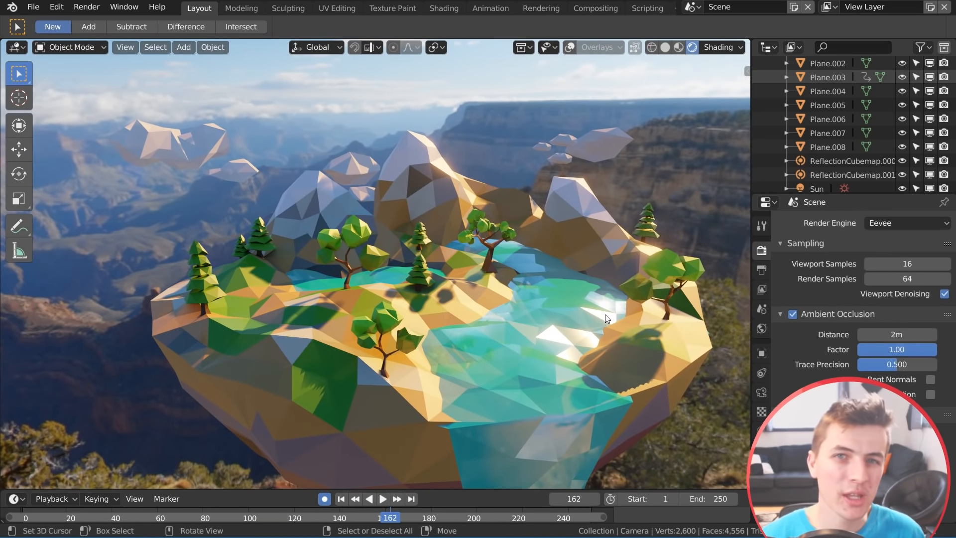
middle_click_drag(633, 322, 621, 321)
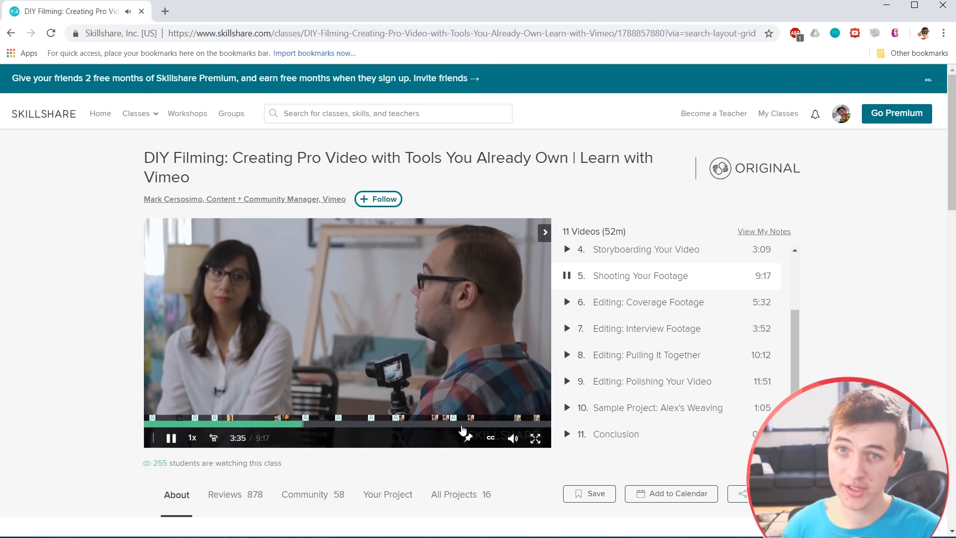
left_click(462, 441)
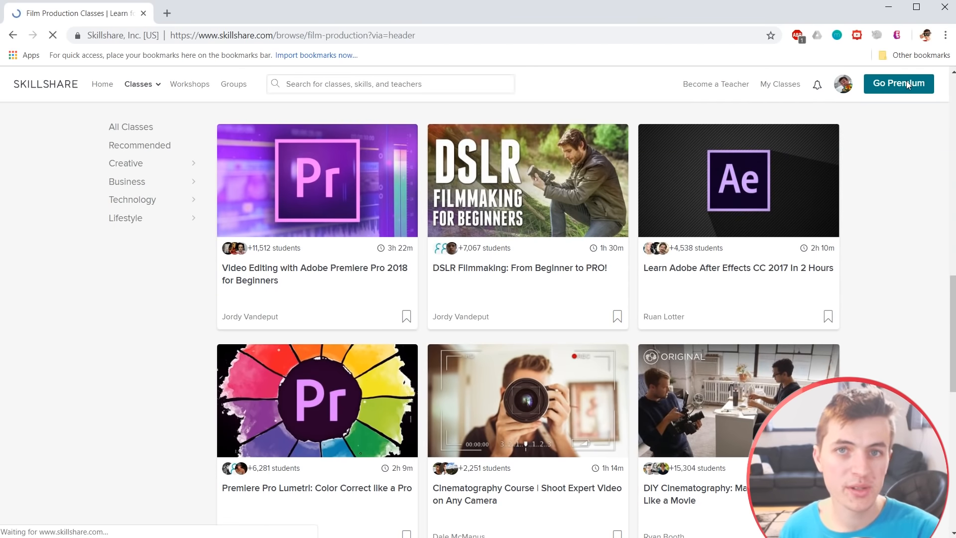
left_click(907, 82)
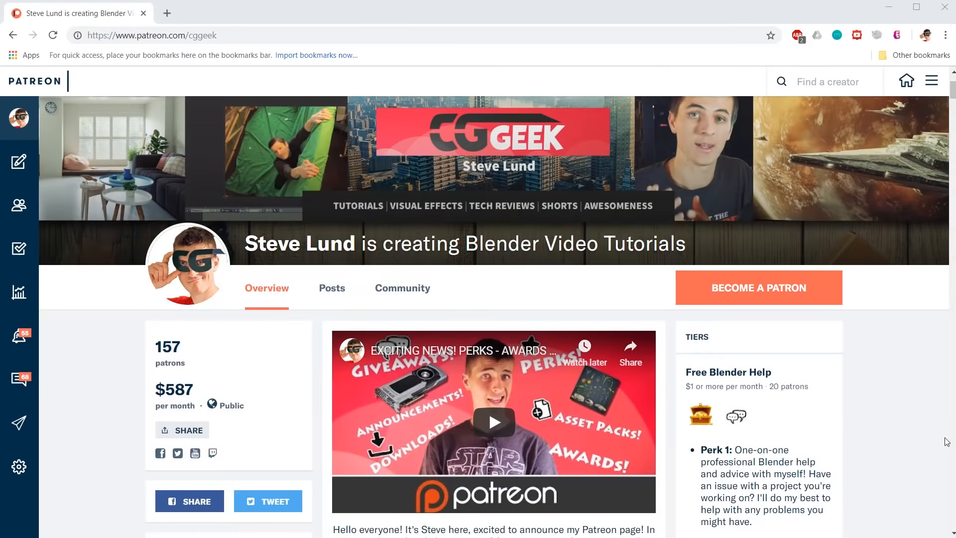
scroll(946, 442, "down", 3)
scroll(946, 442, "down", 15)
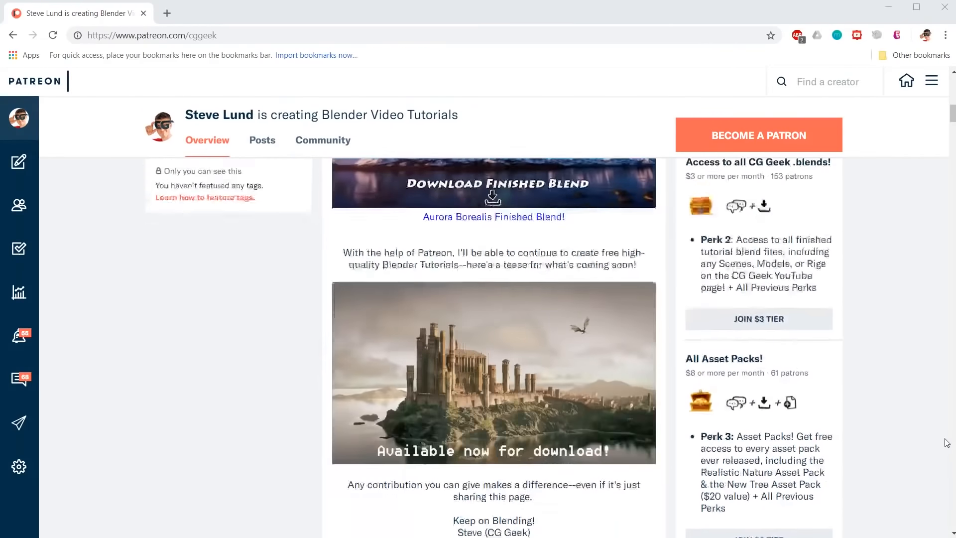
scroll(952, 441, "down", 3)
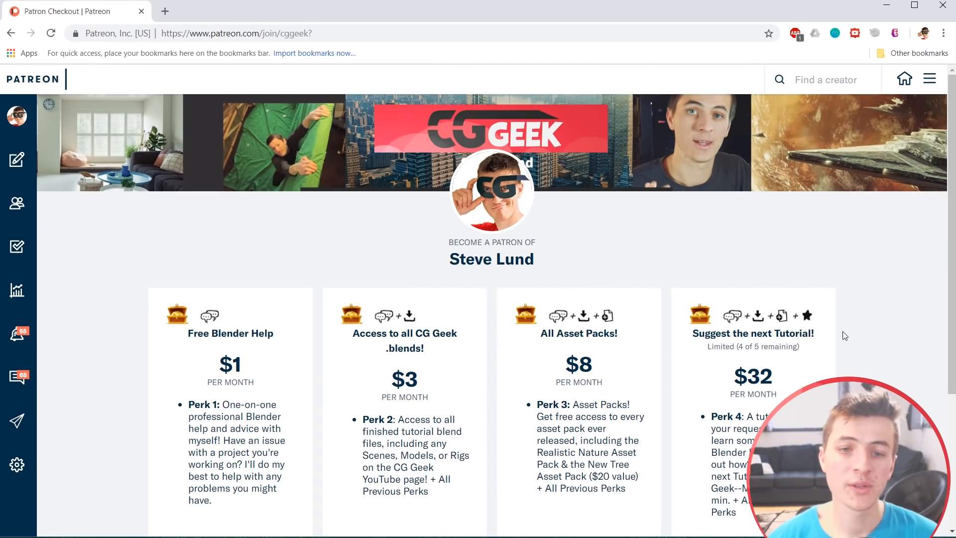
scroll(847, 333, "down", 2)
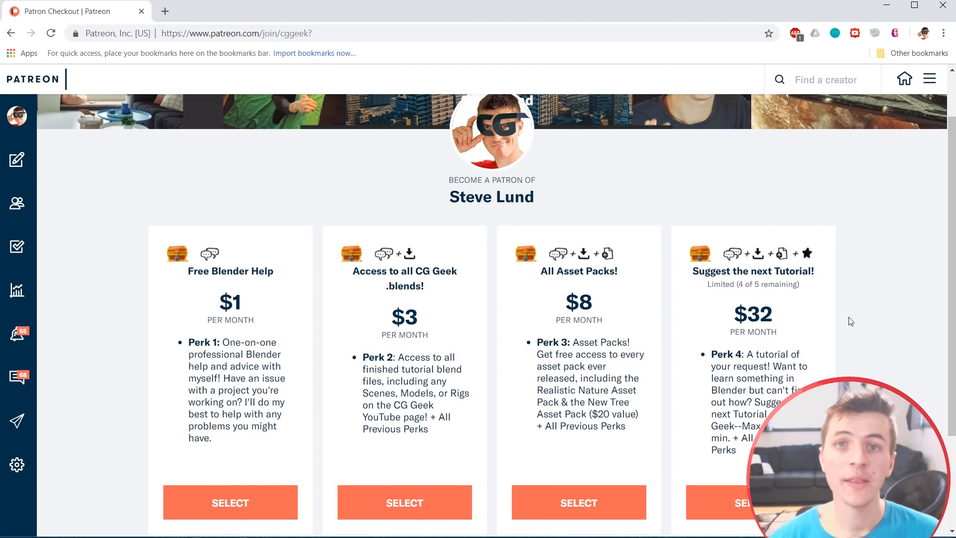
scroll(852, 321, "up", 2)
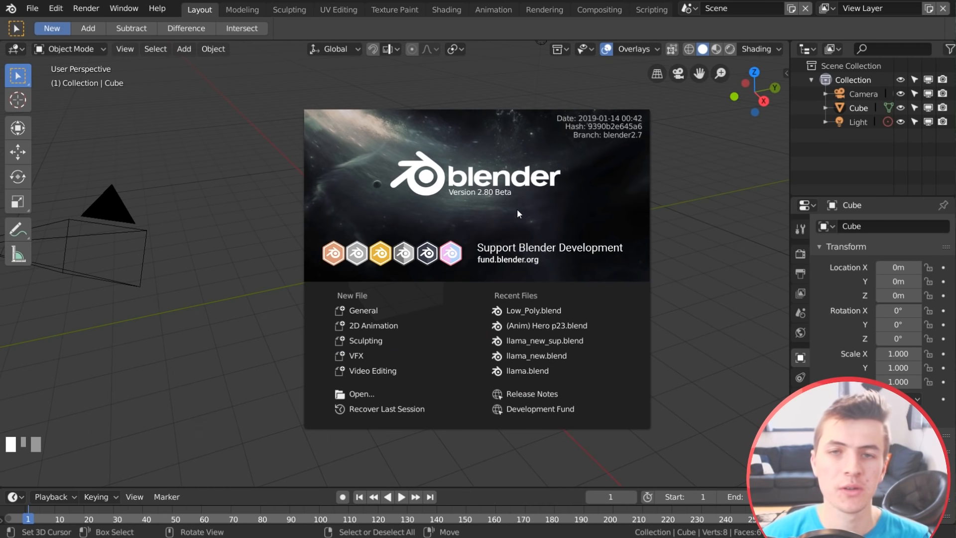
Dismiss the splash screen and delete the default cube from the new scene
left_click(517, 209)
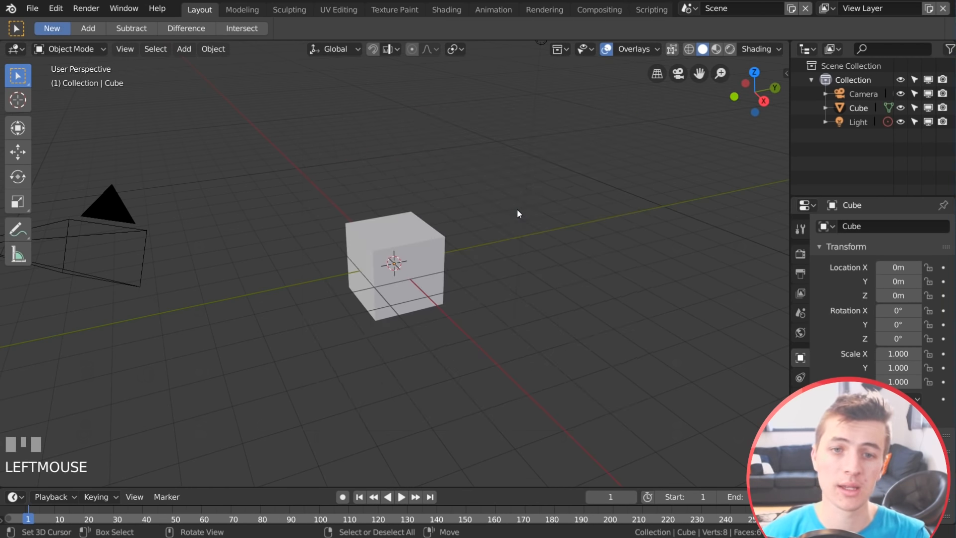
right_click(400, 262)
key("x")
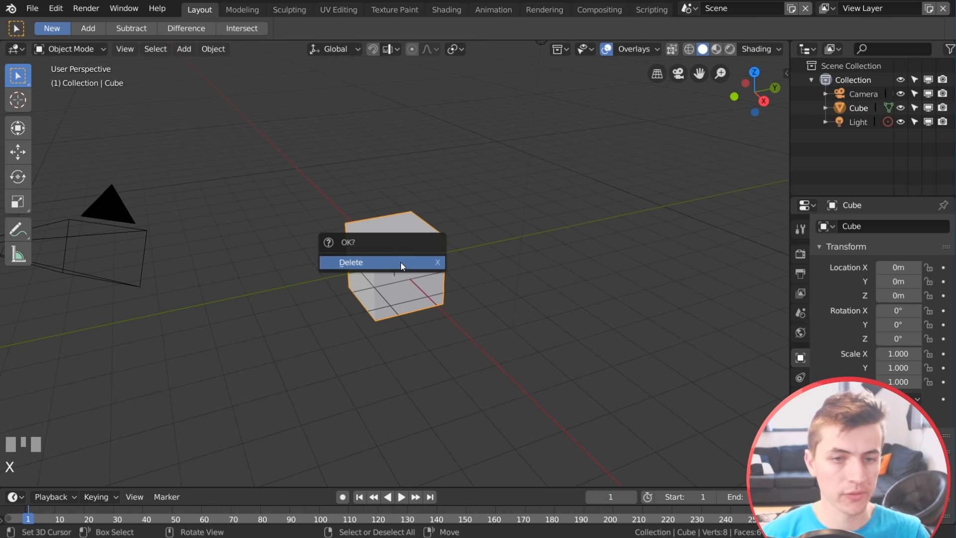
left_click(400, 262)
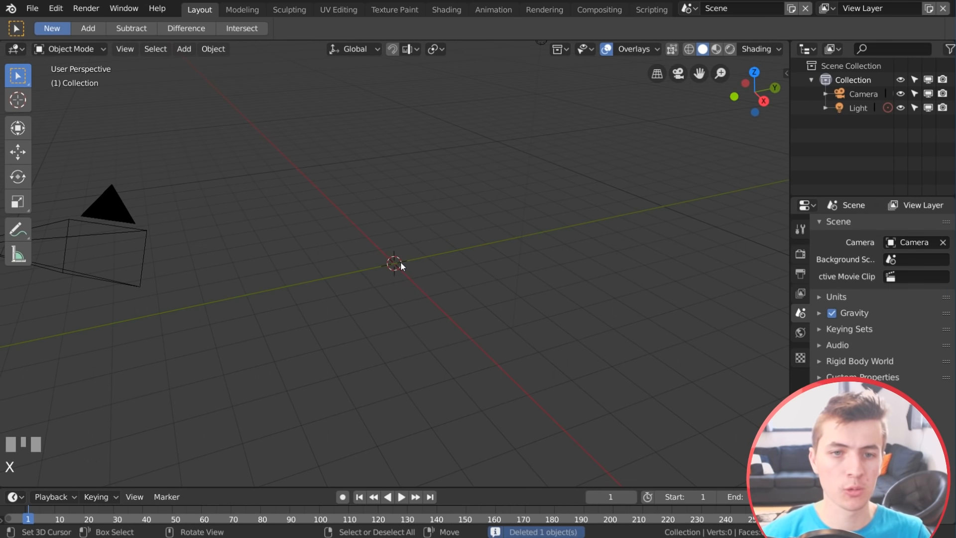
Add an ico sphere mesh to the scene and set its subdivisions to 3
left_click(183, 49)
mouse_move(208, 72)
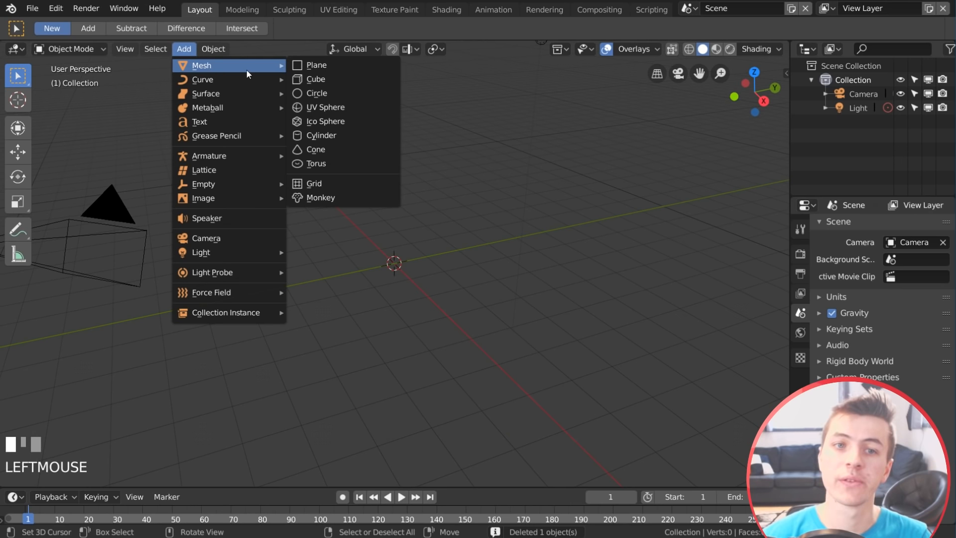
left_click(330, 122)
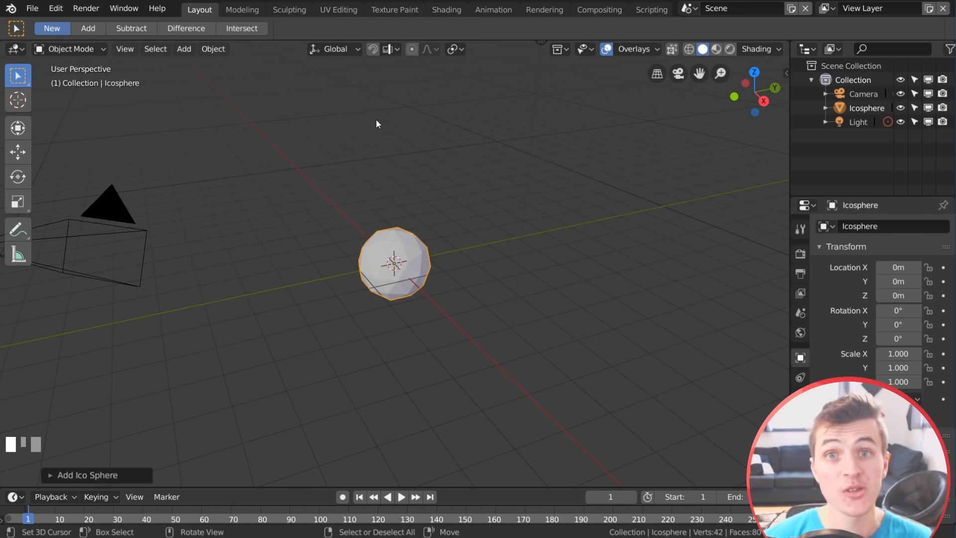
left_click(49, 473)
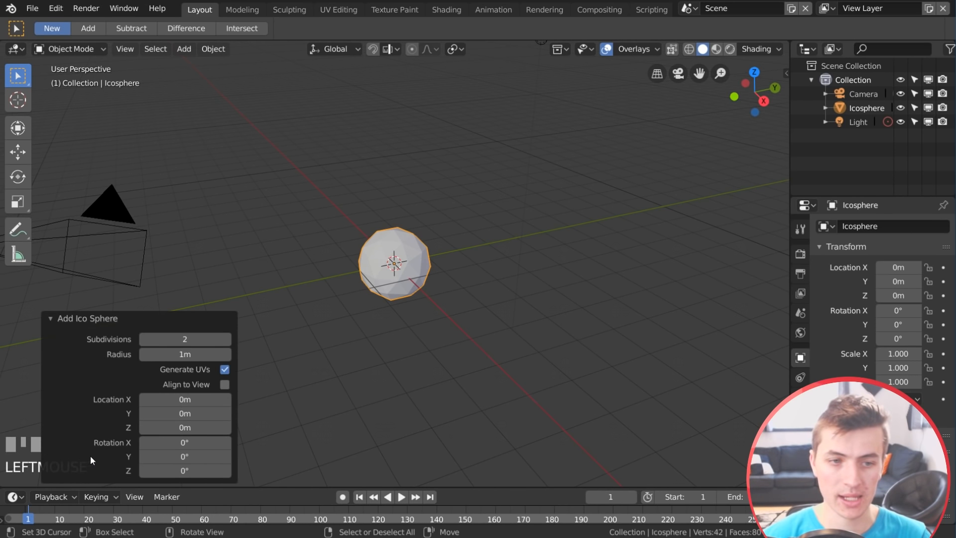
left_click(227, 337)
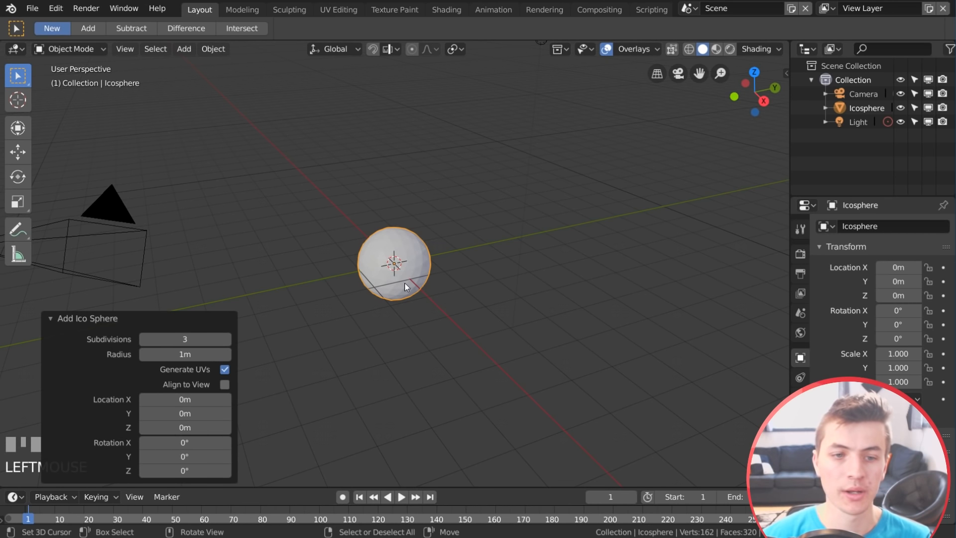
left_click(54, 317)
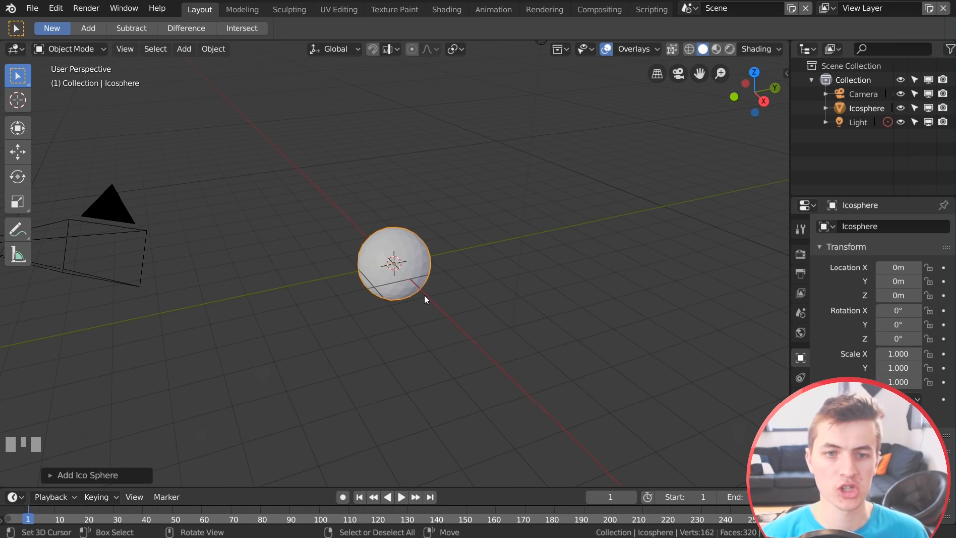
Scale the ico sphere uniformly by a factor of 10
scroll(368, 298, "down", 1)
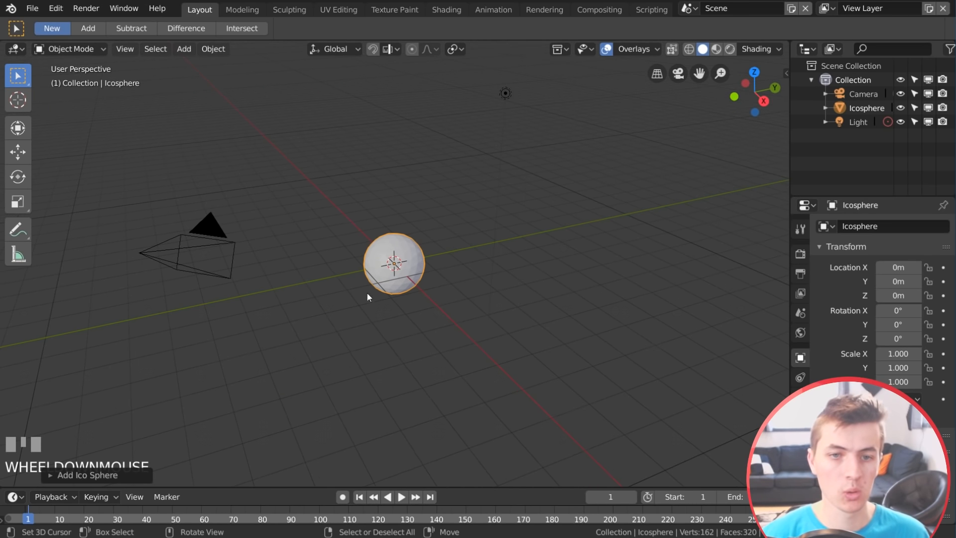
scroll(395, 297, "down", 2)
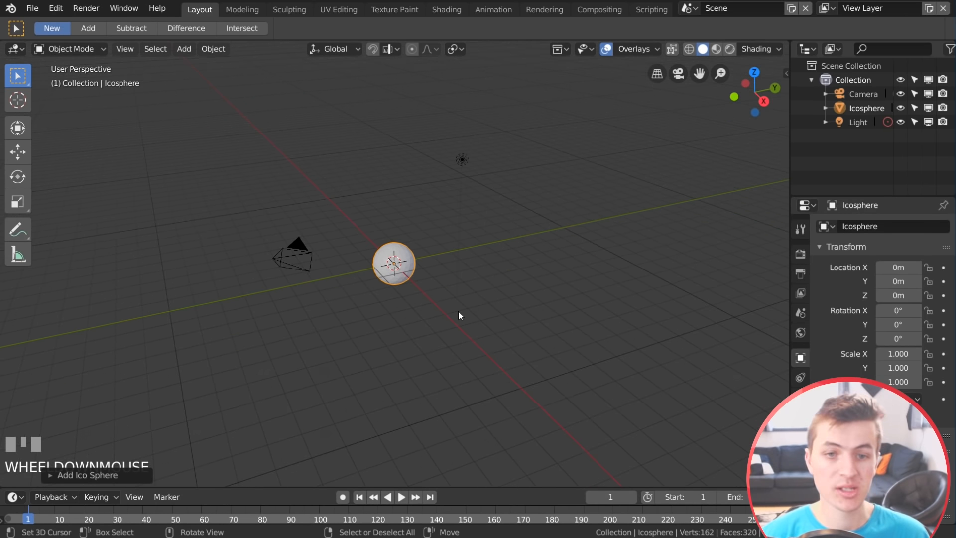
key("s")
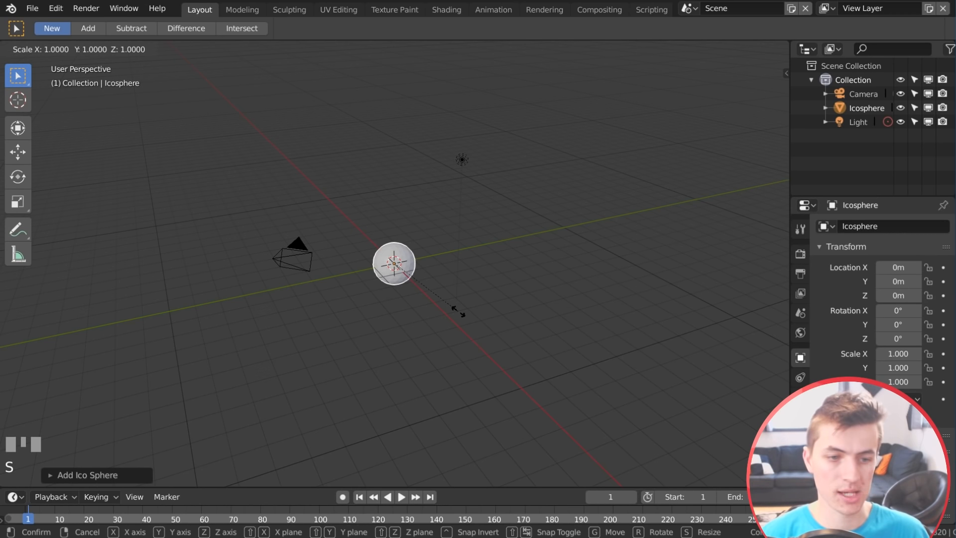
type("10")
key("Return")
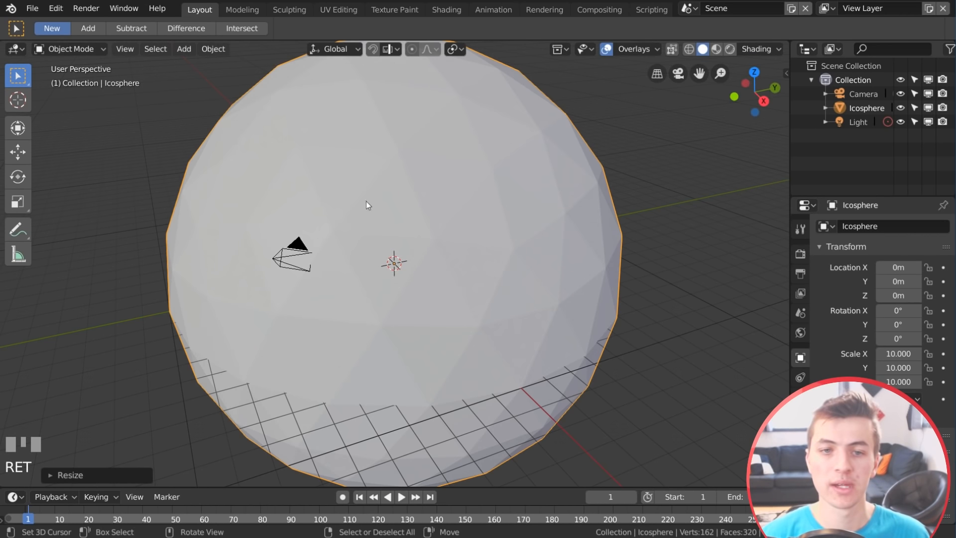
scroll(506, 302, "down", 3)
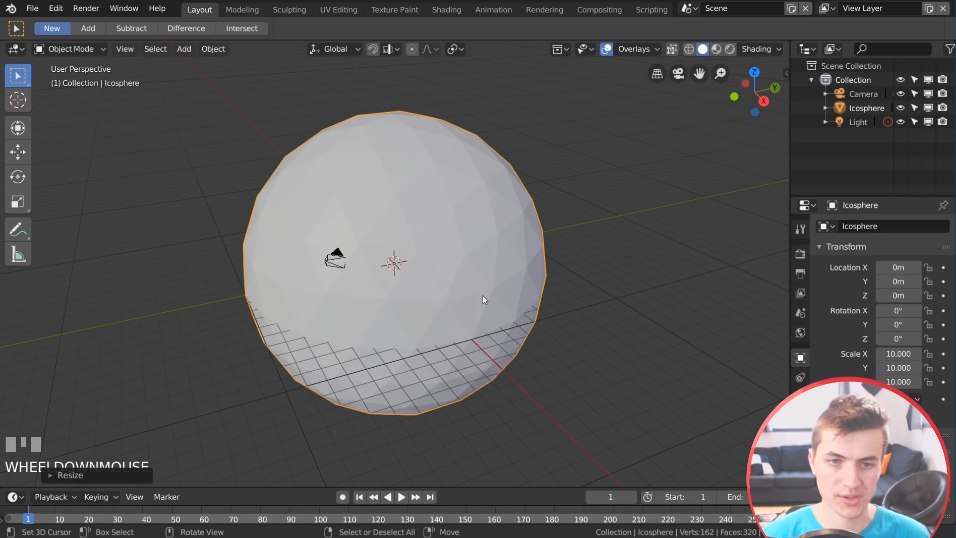
Switch the ico sphere to Sculpt Mode and enable Dyntopo, accepting the vertex data warning
left_click(57, 47)
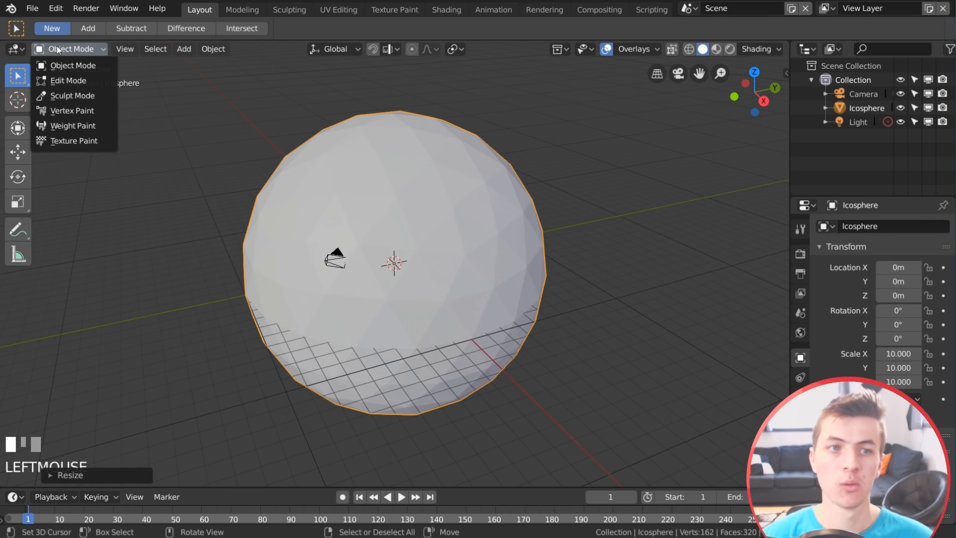
left_click(77, 96)
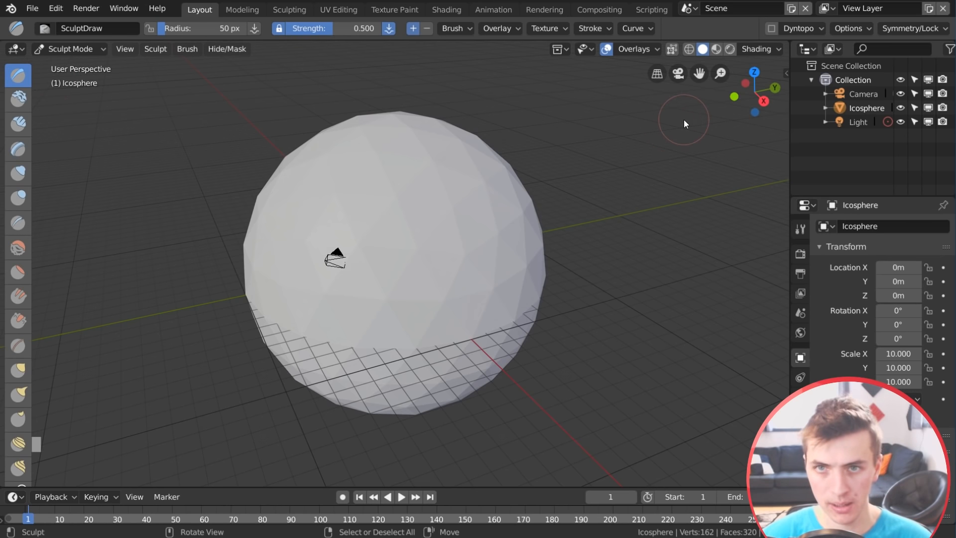
left_click(771, 29)
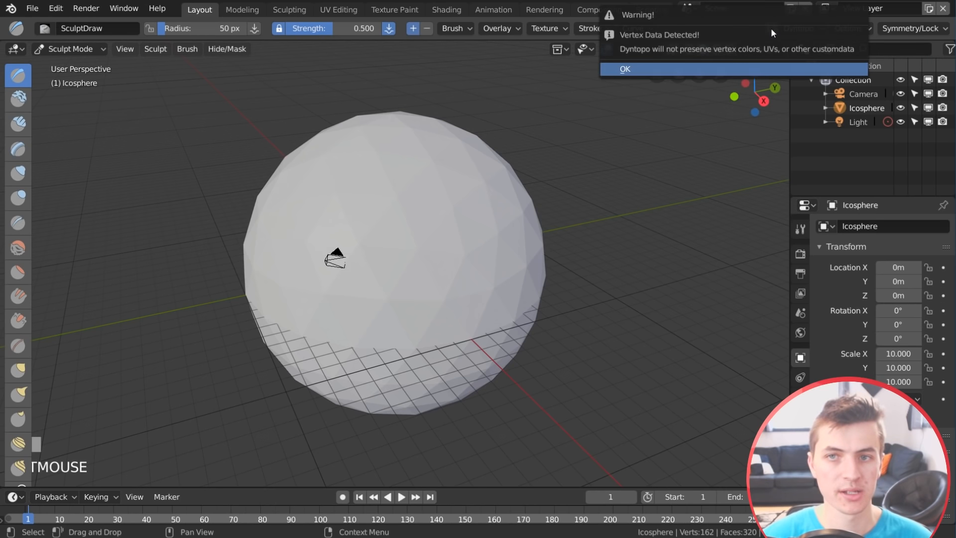
left_click(648, 67)
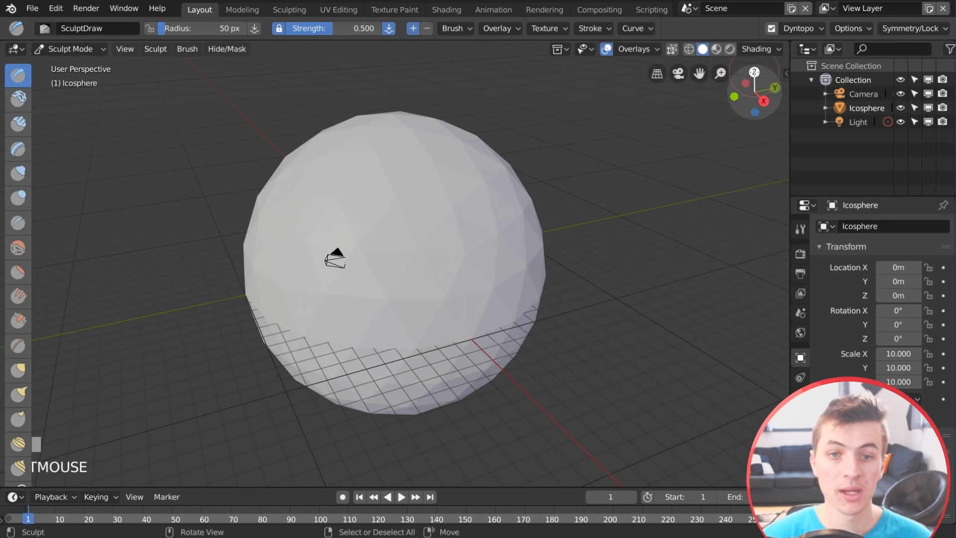
Try a SculptDraw stroke across the front of the sphere with relative detail, and undo it
left_click_drag(460, 239, 424, 297)
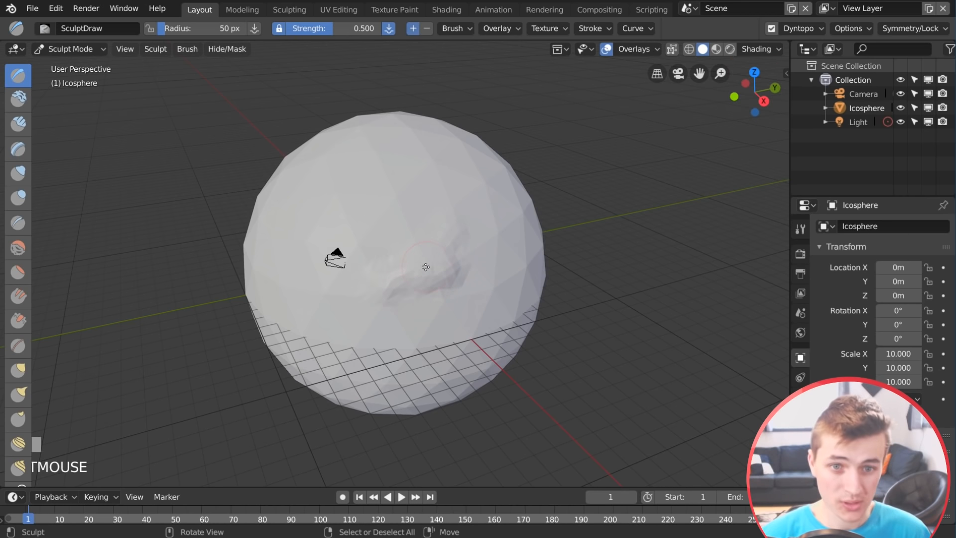
scroll(426, 269, "up", 1)
key("ctrl+z")
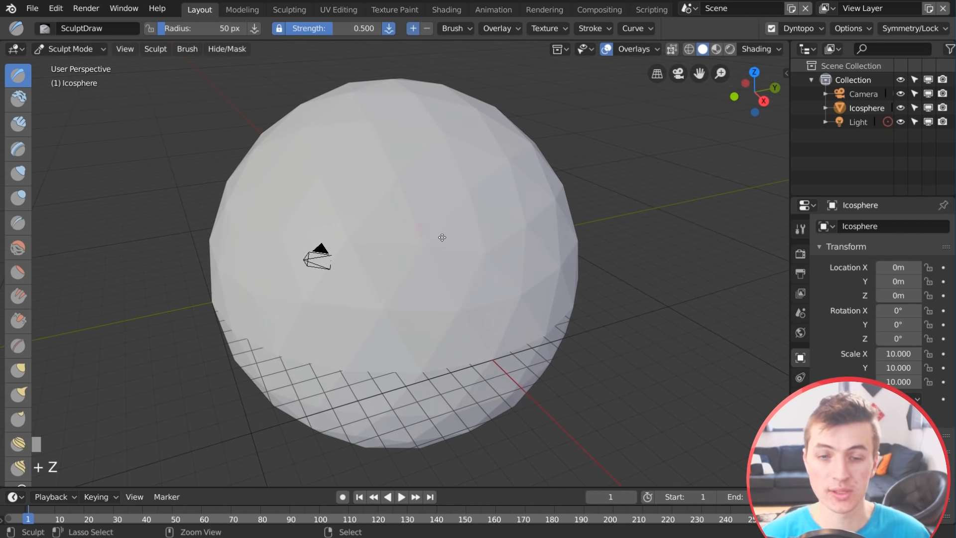
Set the Dyntopo detailing method to Constant Detail
left_click(819, 31)
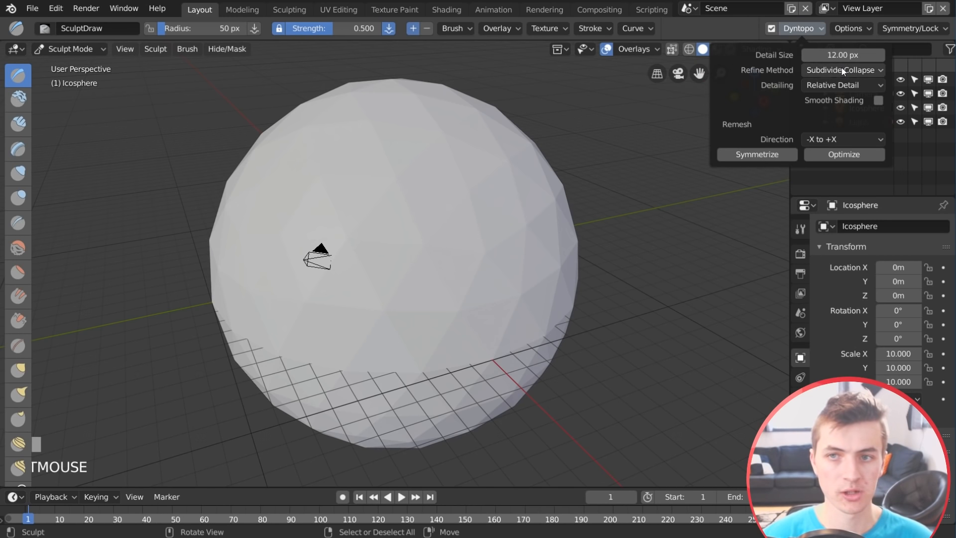
left_click(848, 86)
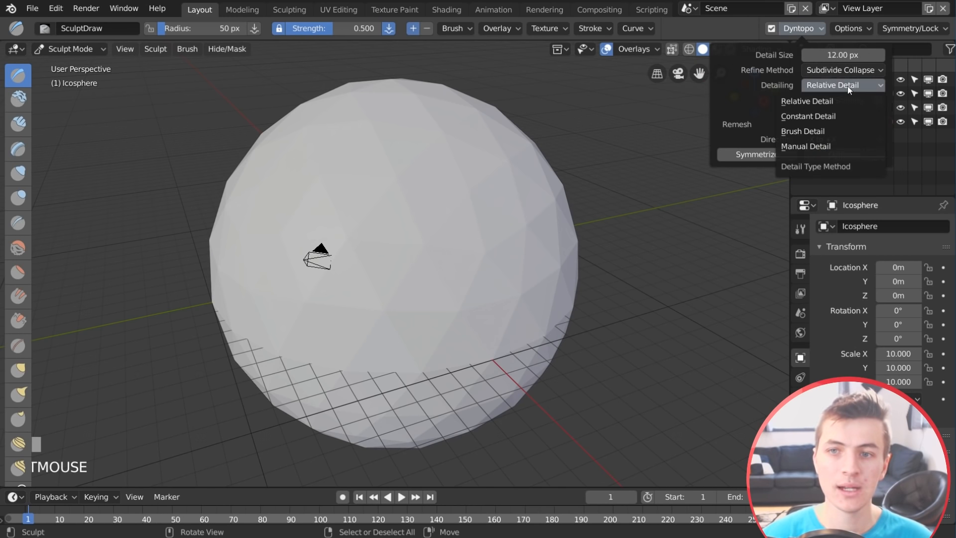
left_click(841, 118)
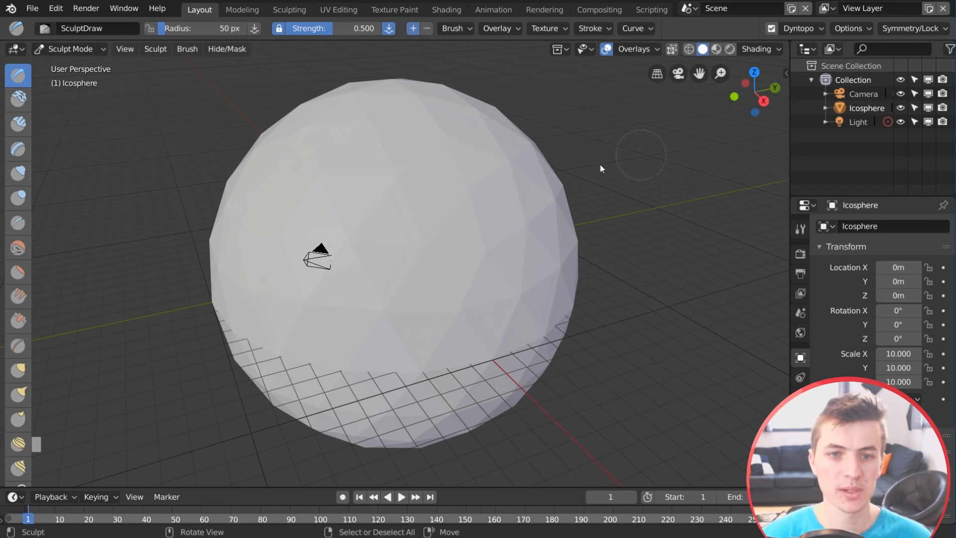
Try SculptDraw strokes on the front of the sphere with constant detail, and undo them
scroll(387, 231, "up", 3)
scroll(397, 241, "down", 5)
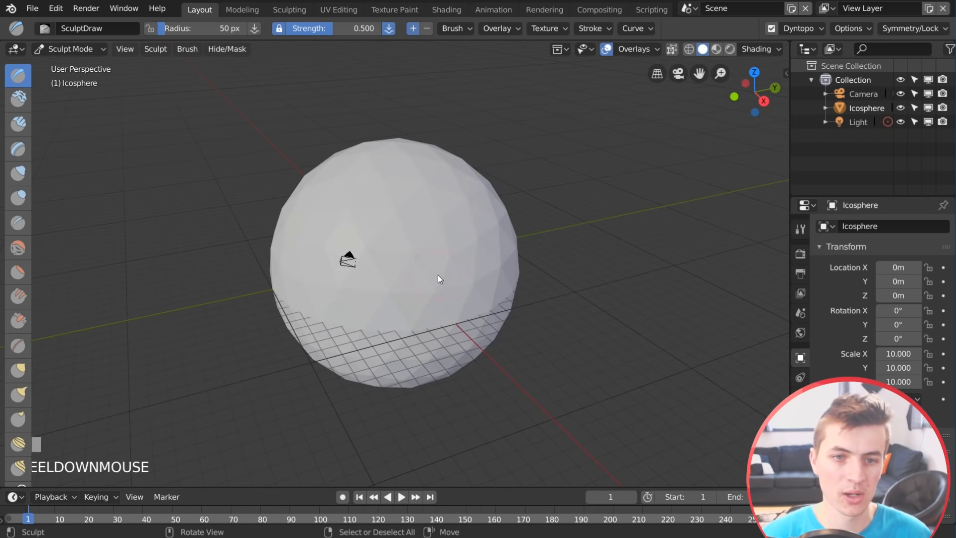
scroll(399, 297, "up", 3)
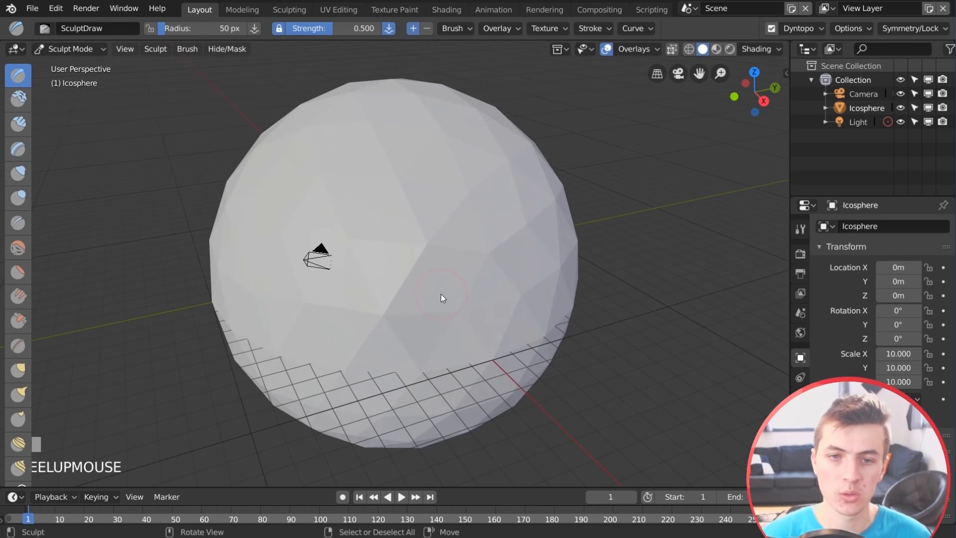
key("ctrl+z")
mouse_move(450, 264)
left_mouse_down()
mouse_move(467, 265)
mouse_move(501, 330)
left_mouse_up()
key("ctrl+z")
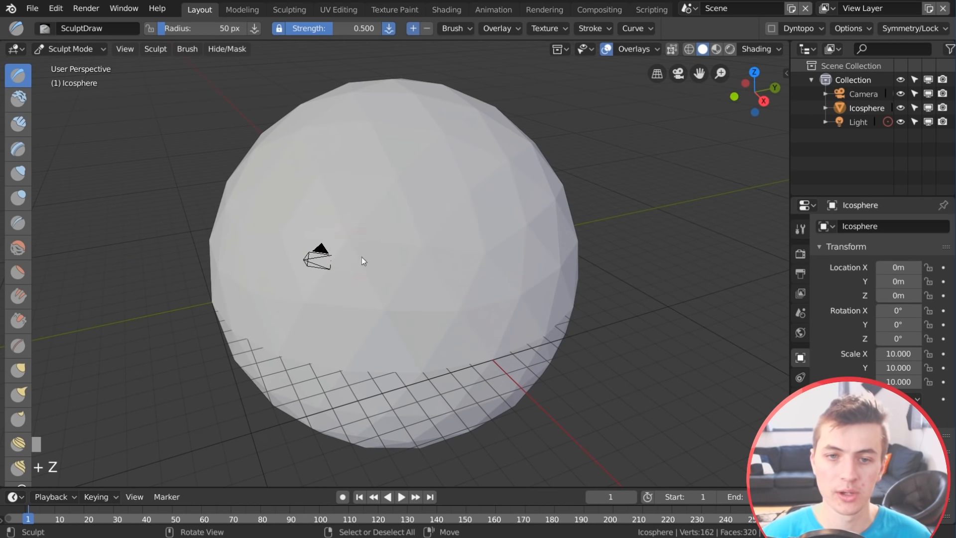
Turn Dyntopo back on for the sphere, accepting the vertex data warning, and open its settings
left_click(777, 28)
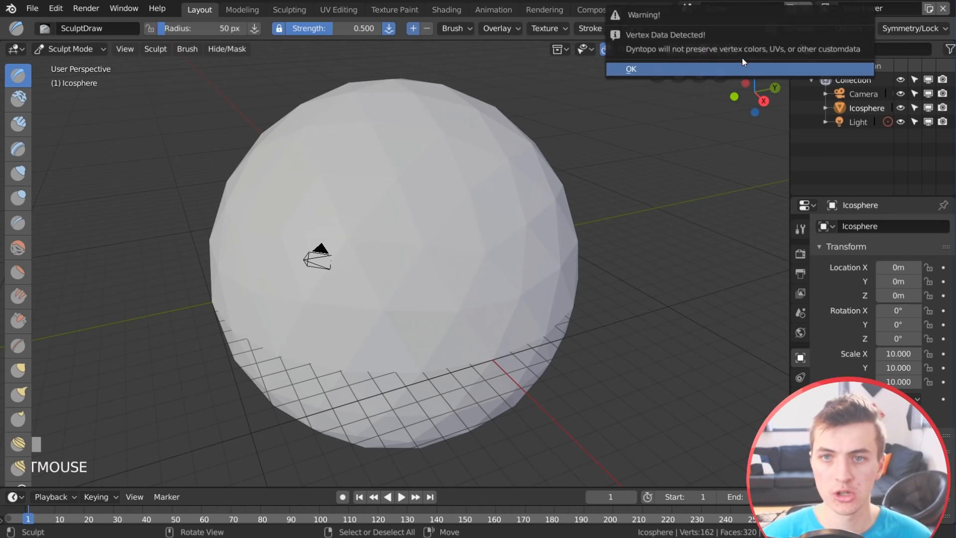
left_click(740, 69)
left_click(803, 28)
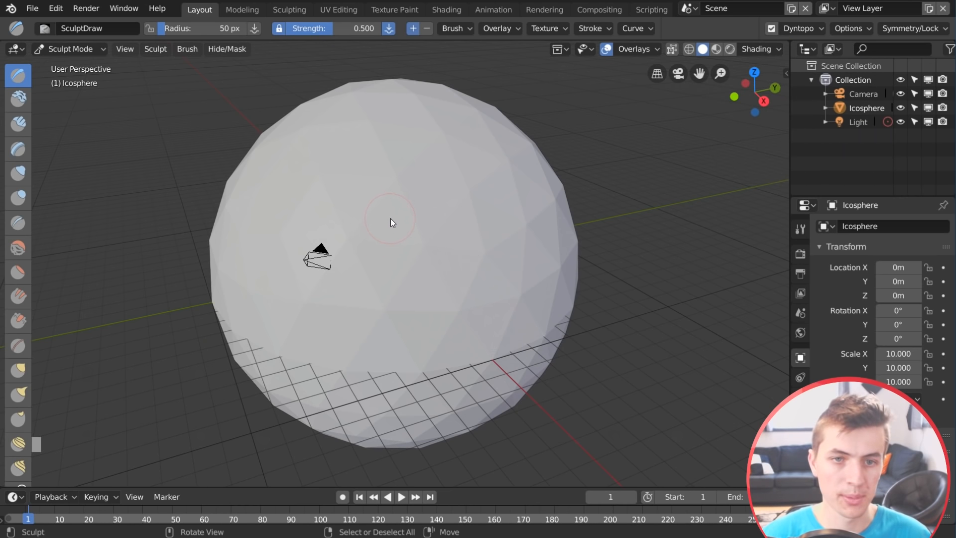
Set the brush radius to 85 px, try a SculptDraw stroke across the sphere's front, and undo it
key("f")
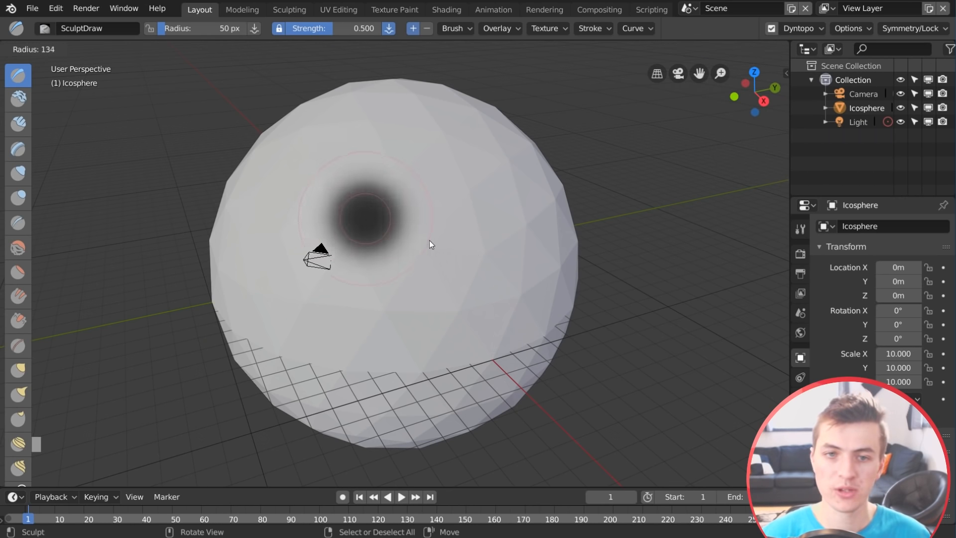
left_click(391, 233)
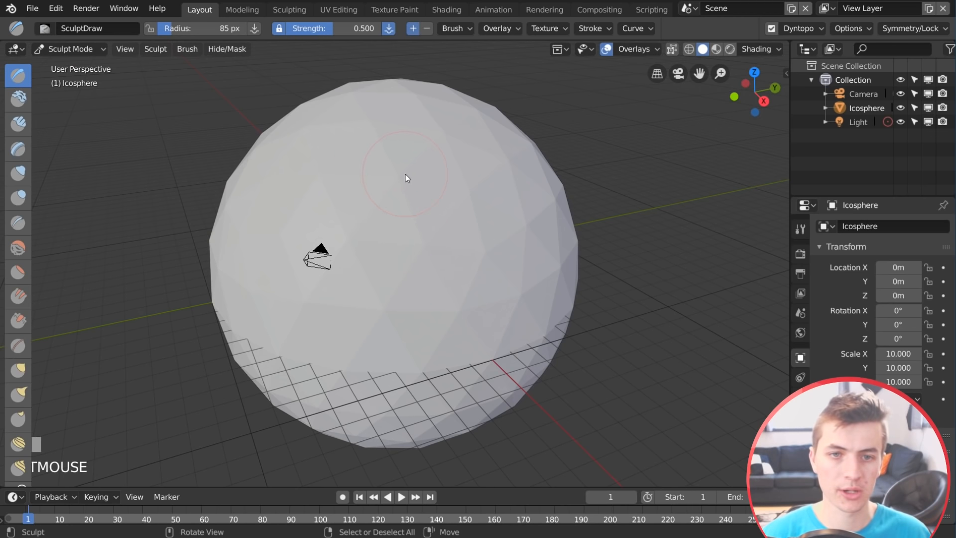
mouse_move(405, 178)
left_mouse_down()
mouse_move(410, 252)
mouse_move(427, 229)
mouse_move(360, 251)
left_mouse_up()
mouse_move(360, 250)
middle_mouse_down()
mouse_move(408, 258)
mouse_move(423, 282)
mouse_move(531, 255)
middle_mouse_up()
key("ctrl+z")
Disable Symmetry X for sculpting, test one stroke on the sphere's front, and undo the test
left_click(156, 49)
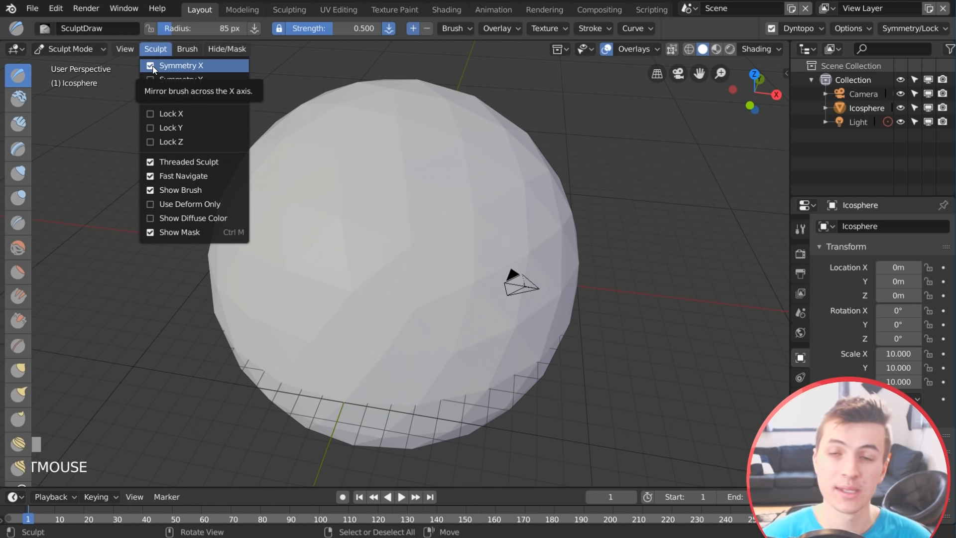
left_click(152, 66)
mouse_move(456, 214)
left_mouse_down()
mouse_move(413, 230)
mouse_move(396, 277)
mouse_move(475, 303)
left_mouse_up()
key("ctrl+z")
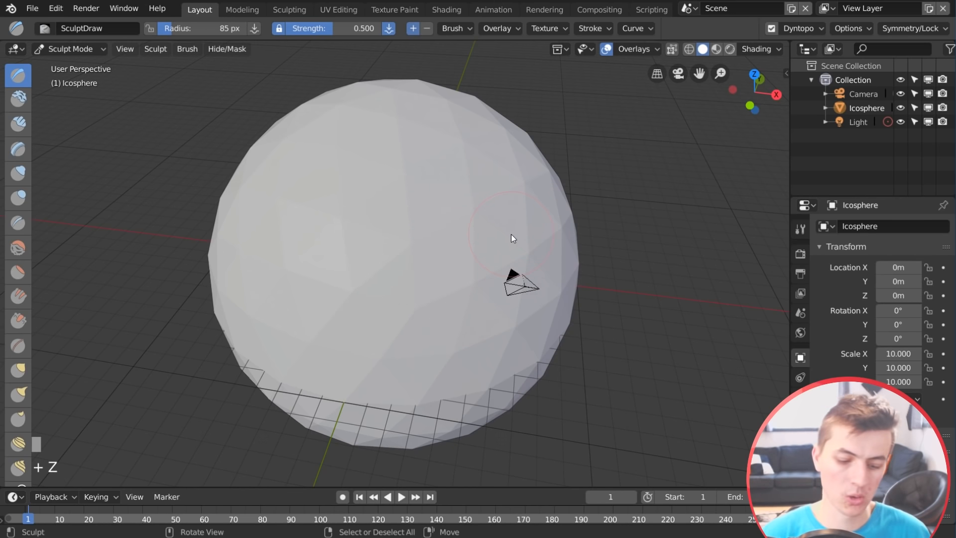
Set the brush radius to 183 px and carve down the sphere's top from the top view with inverted SculptDraw strokes
scroll(458, 238, "down", 2)
key("KP_7")
key("f")
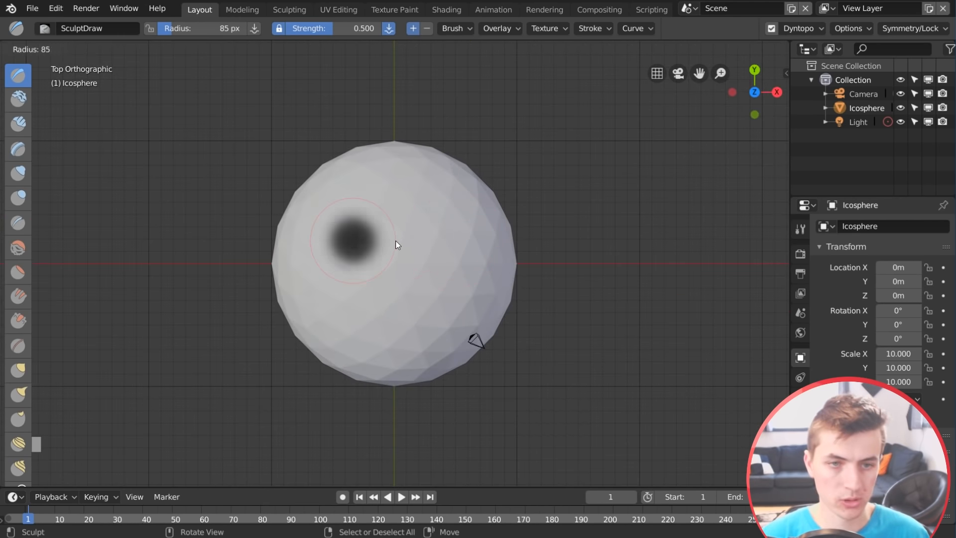
left_click(441, 266)
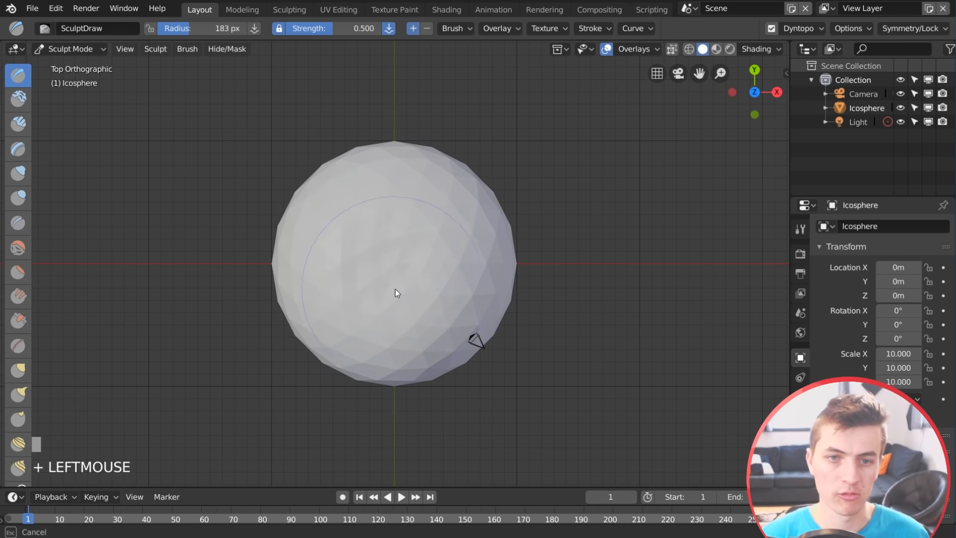
middle_click_drag(330, 179, 411, 167)
middle_click_drag(395, 235, 374, 247)
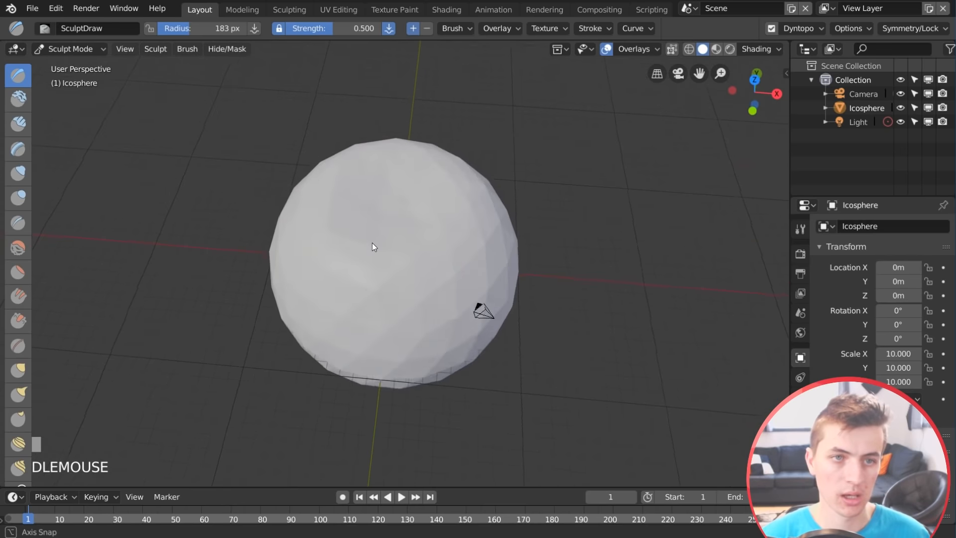
scroll(377, 250, "up", 2)
key("KP_7")
Reshape the flattened top with broad SculptDraw strokes, undo the misplaced one, and deepen the central hollow
mouse_move(341, 198)
left_mouse_down()
mouse_move(332, 194)
mouse_move(325, 265)
mouse_move(457, 183)
mouse_move(352, 128)
mouse_move(275, 237)
mouse_move(424, 369)
mouse_move(208, 367)
mouse_move(494, 281)
left_mouse_up()
mouse_move(495, 277)
middle_mouse_down()
mouse_move(488, 213)
mouse_move(515, 188)
mouse_move(559, 297)
middle_mouse_up()
left_click_drag(559, 298, 473, 334)
key("ctrl+z")
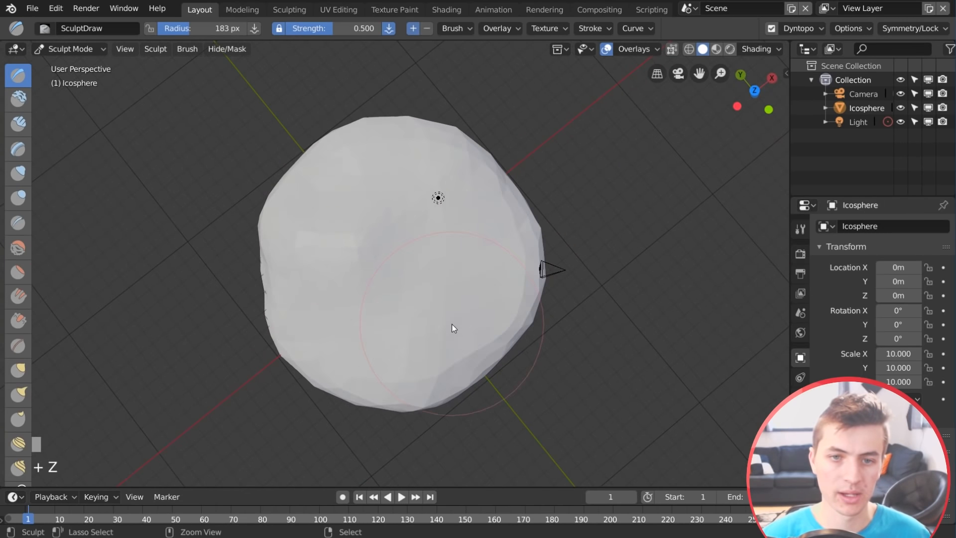
mouse_move(403, 288)
left_mouse_down("ctrl")
mouse_move(452, 263)
mouse_move(416, 312)
left_mouse_up("ctrl")
mouse_move(417, 313)
middle_mouse_down()
mouse_move(432, 222)
mouse_move(474, 222)
middle_mouse_up()
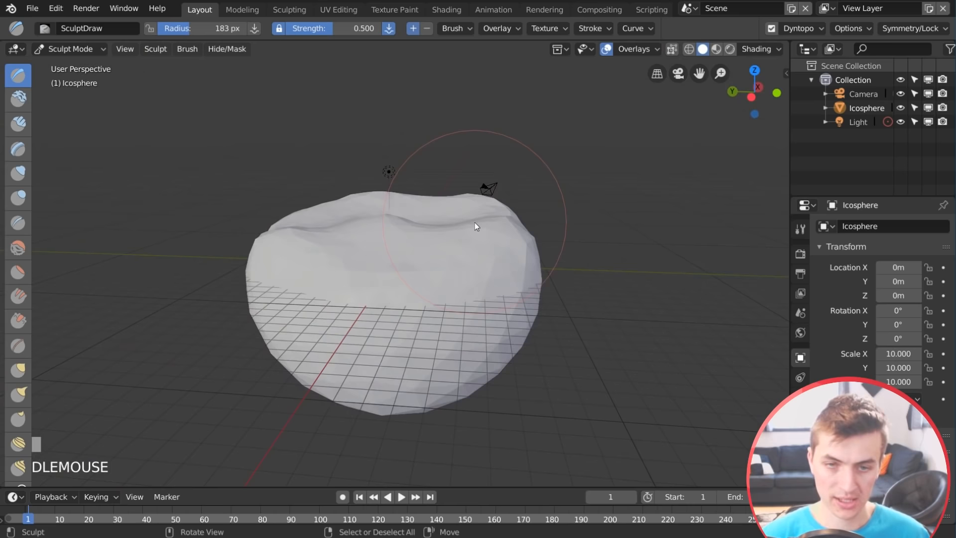
Set the brush radius to 124 px and raise bumps along the far rim of the hollowed top
scroll(474, 222, "up", 4)
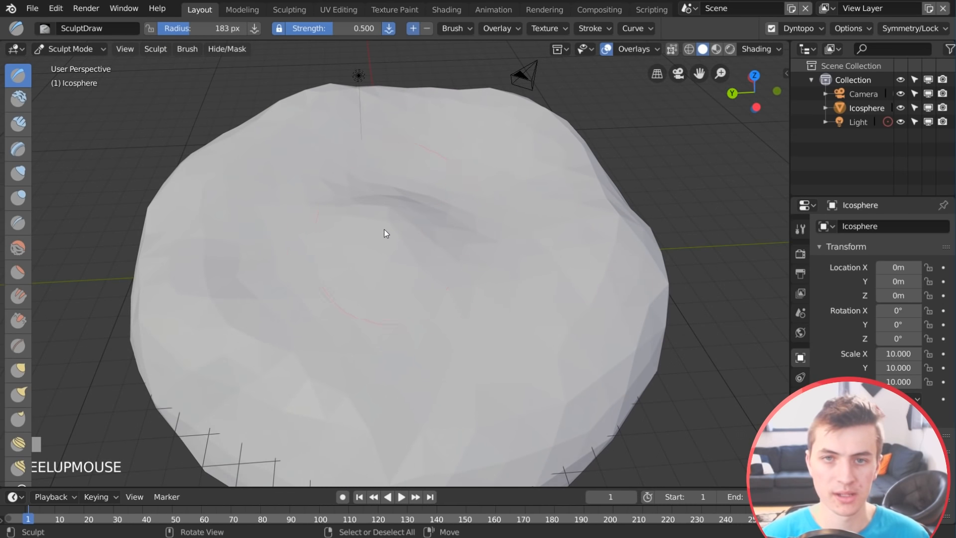
key("f")
left_click(368, 213)
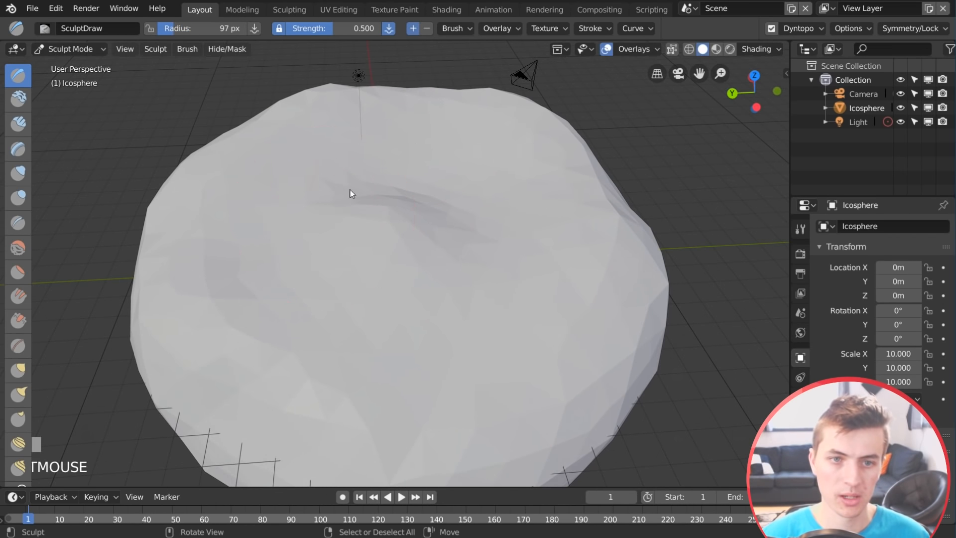
middle_click_drag(401, 178, 367, 209)
key("f")
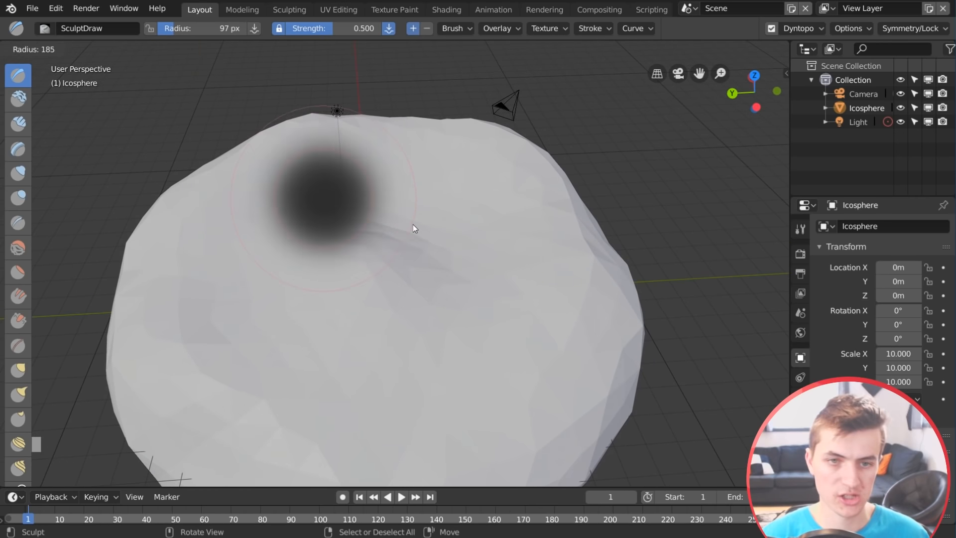
left_click(382, 224)
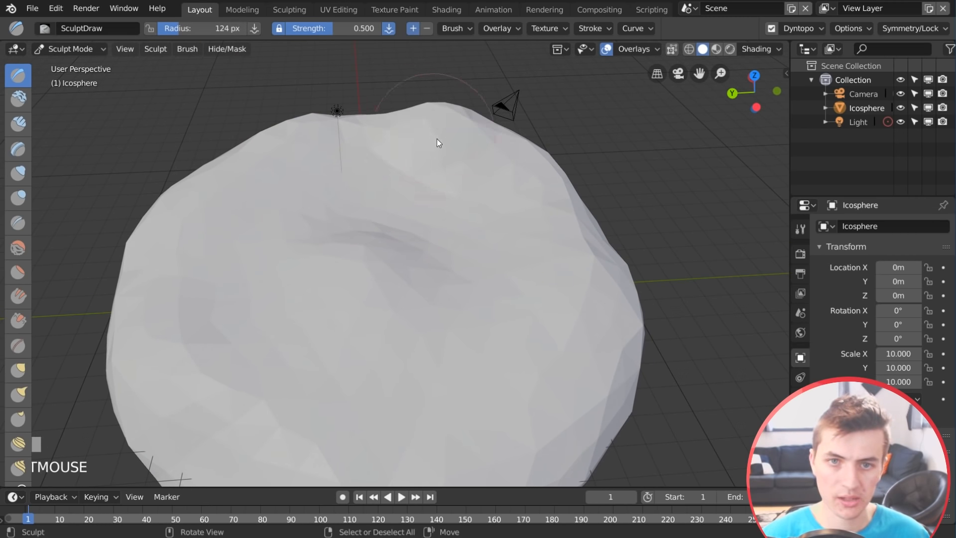
middle_click_drag(437, 138, 478, 149)
left_click_drag(479, 130, 519, 135)
mouse_move(515, 137)
middle_mouse_down()
mouse_move(449, 132)
mouse_move(482, 226)
middle_mouse_up()
Build up the rim a little more and carve a valley into the front edge with inverted SculptDraw strokes
key("KP_1")
mouse_move(419, 145)
left_mouse_down()
mouse_move(414, 128)
mouse_move(398, 124)
left_mouse_up()
mouse_move(540, 218)
left_mouse_down("ctrl")
mouse_move(515, 235)
mouse_move(542, 240)
mouse_move(554, 229)
mouse_move(538, 235)
left_mouse_up("ctrl")
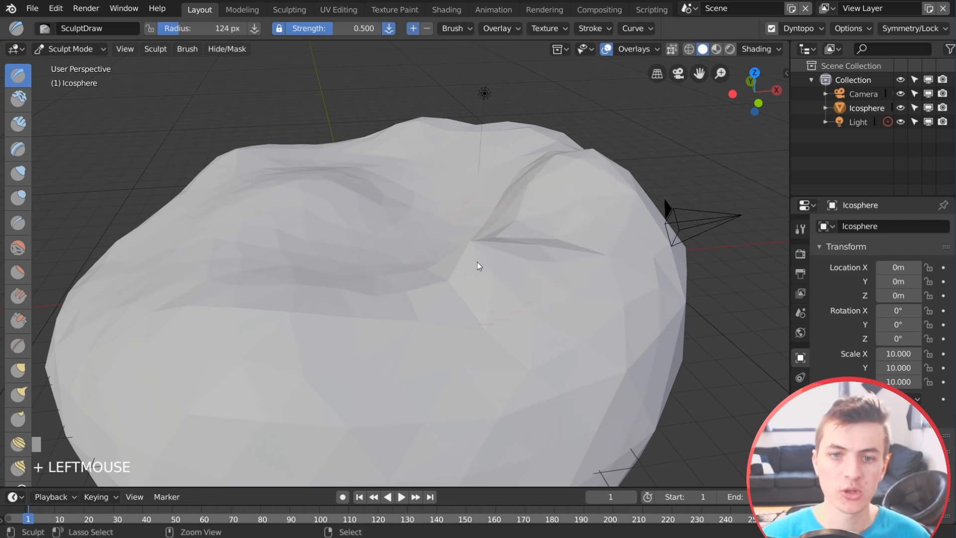
left_click_drag(483, 259, 558, 211, "ctrl")
middle_click_drag(559, 213, 569, 243)
mouse_move(569, 244)
left_mouse_down("ctrl")
mouse_move(592, 183)
mouse_move(537, 256)
left_mouse_up("ctrl")
Raise two mountain peaks on the back rim, pulling the one above the hollow's left side into a point
left_click_drag(425, 90, 455, 113)
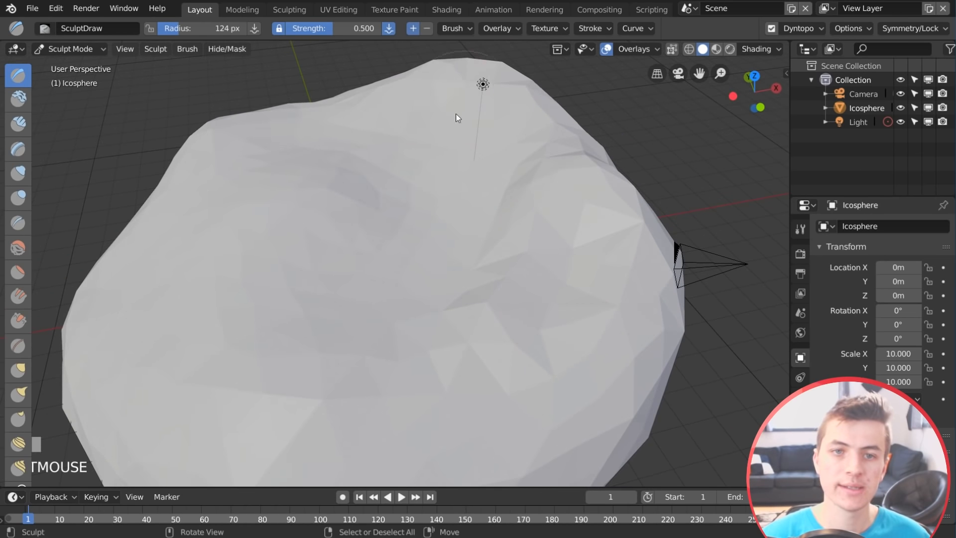
mouse_move(319, 107)
left_mouse_down()
mouse_move(248, 122)
mouse_move(261, 123)
mouse_move(253, 109)
mouse_move(254, 119)
left_mouse_up()
middle_click_drag(397, 171, 405, 196, "shift")
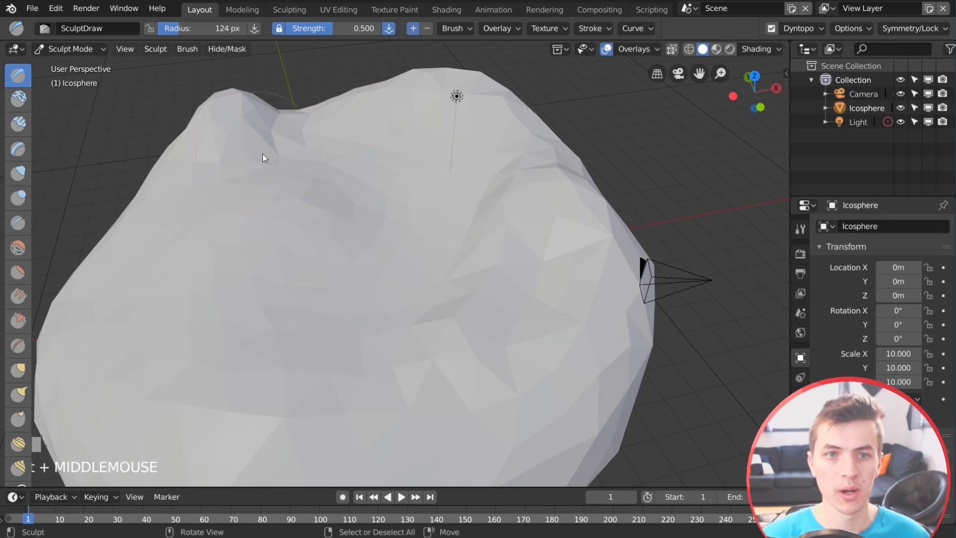
mouse_move(241, 121)
left_mouse_down()
mouse_move(231, 97)
mouse_move(264, 142)
left_mouse_up()
middle_click_drag(265, 141, 295, 100)
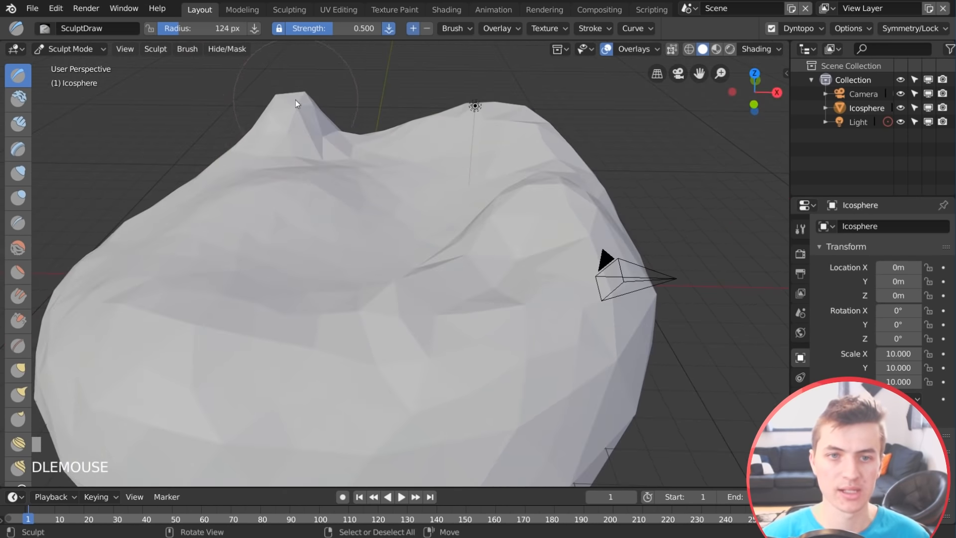
Build the main back peak higher from several angles and add a low ridge in front of the smaller peak
mouse_move(468, 125)
left_mouse_down()
mouse_move(492, 118)
mouse_move(475, 117)
left_mouse_up()
middle_click_drag(388, 122, 423, 150)
left_click_drag(406, 147, 396, 145)
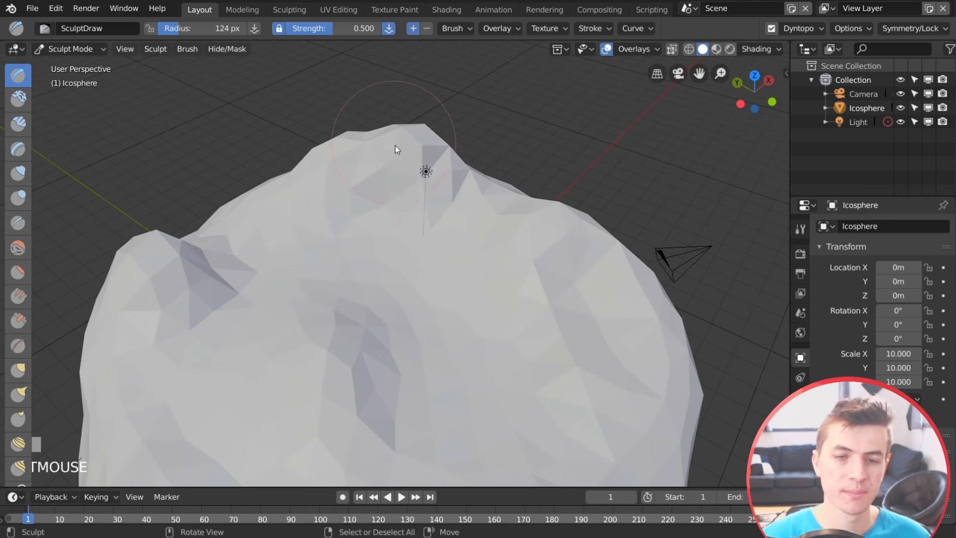
middle_click_drag(439, 209, 445, 171)
left_click_drag(446, 171, 438, 175)
middle_click_drag(423, 199, 405, 155)
left_click_drag(230, 300, 272, 287)
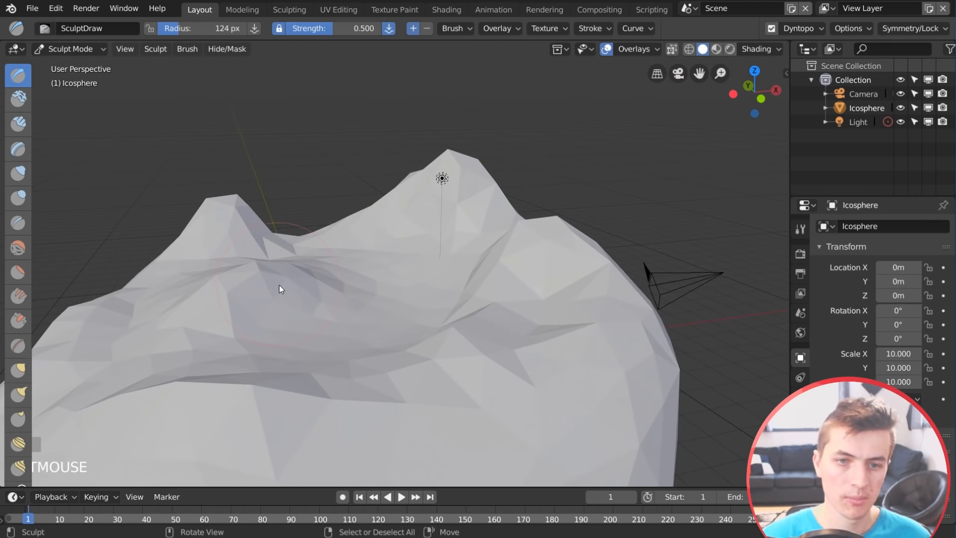
Carve the valley floor between the peaks and the front rim deeper with inverted SculptDraw strokes
middle_click_drag(273, 318, 255, 397)
left_click_drag(281, 398, 331, 373, "ctrl")
scroll(343, 365, "down", 2)
scroll(342, 366, "up", 1)
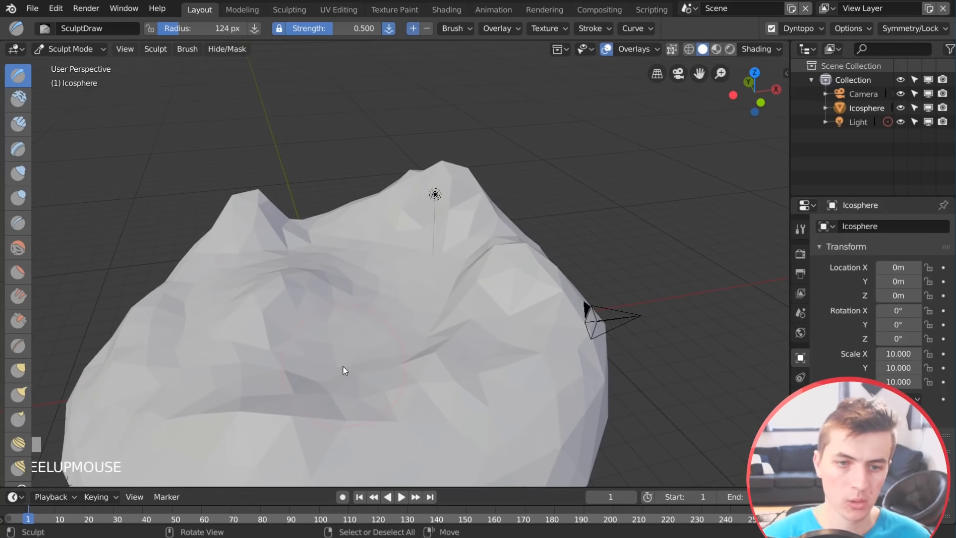
left_click_drag(309, 434, 304, 444, "ctrl")
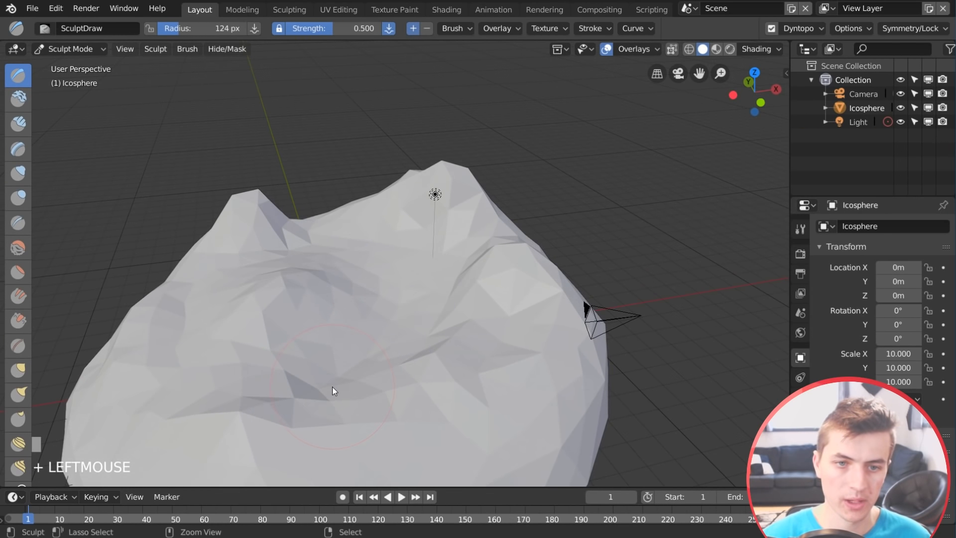
mouse_move(333, 387)
middle_mouse_down()
mouse_move(357, 387)
mouse_move(356, 406)
middle_mouse_up()
left_click_drag(371, 304, 398, 288, "ctrl")
left_click_drag(388, 299, 416, 286, "ctrl")
left_click_drag(413, 299, 433, 298, "ctrl")
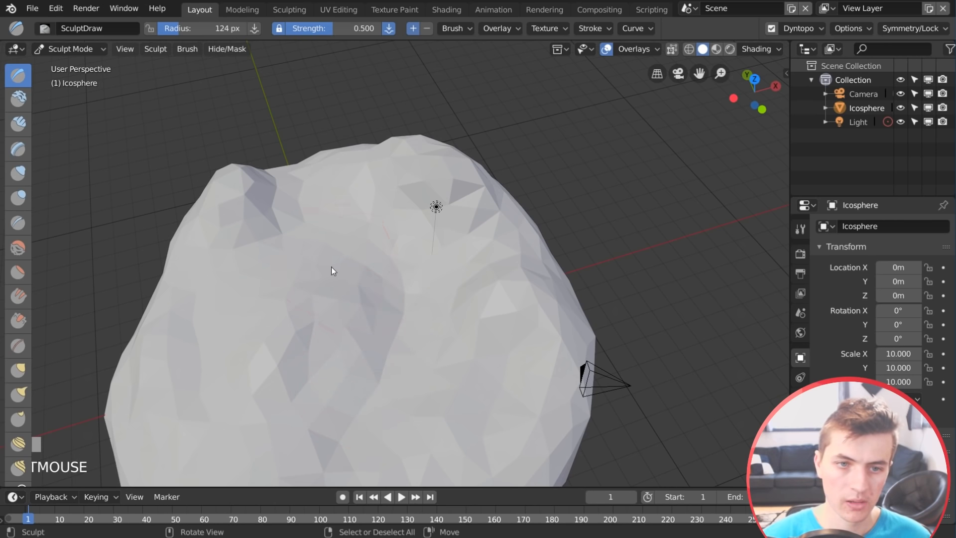
Add more height to the two back peaks and their slopes with SculptDraw strokes
mouse_move(296, 274)
left_mouse_down()
mouse_move(304, 234)
mouse_move(271, 200)
left_mouse_up()
middle_click_drag(270, 200, 273, 178)
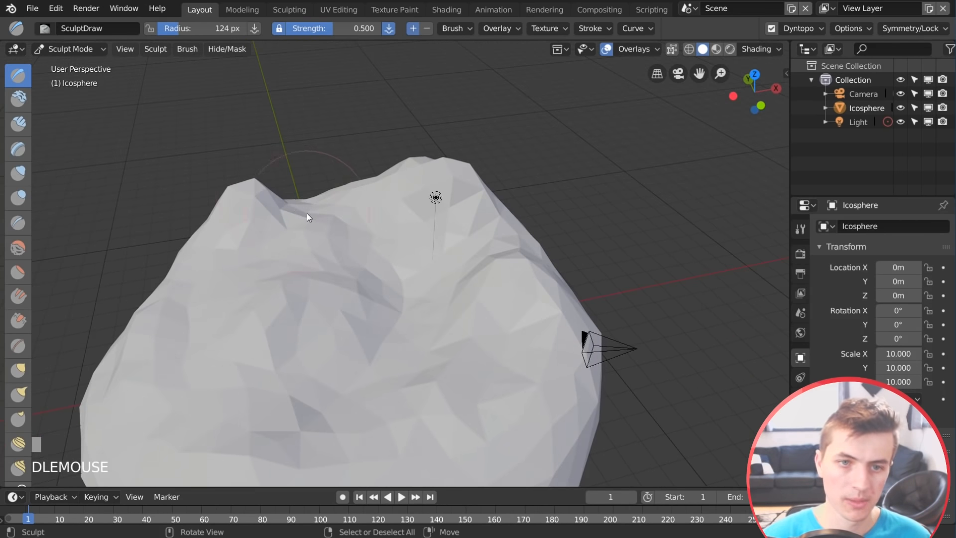
left_click_drag(307, 213, 263, 184)
middle_click_drag(267, 232, 286, 225)
mouse_move(420, 202)
left_mouse_down()
mouse_move(421, 163)
mouse_move(411, 148)
mouse_move(444, 166)
mouse_move(458, 149)
left_mouse_up()
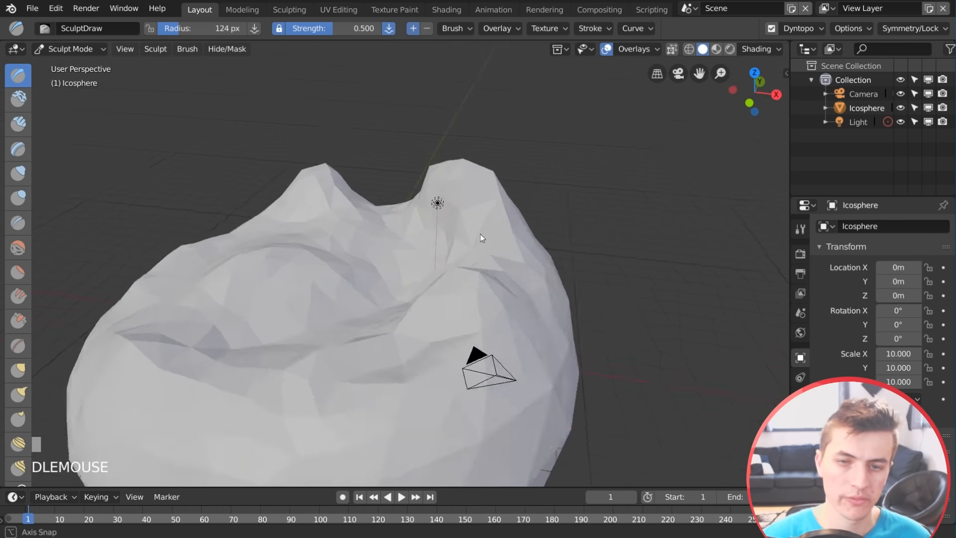
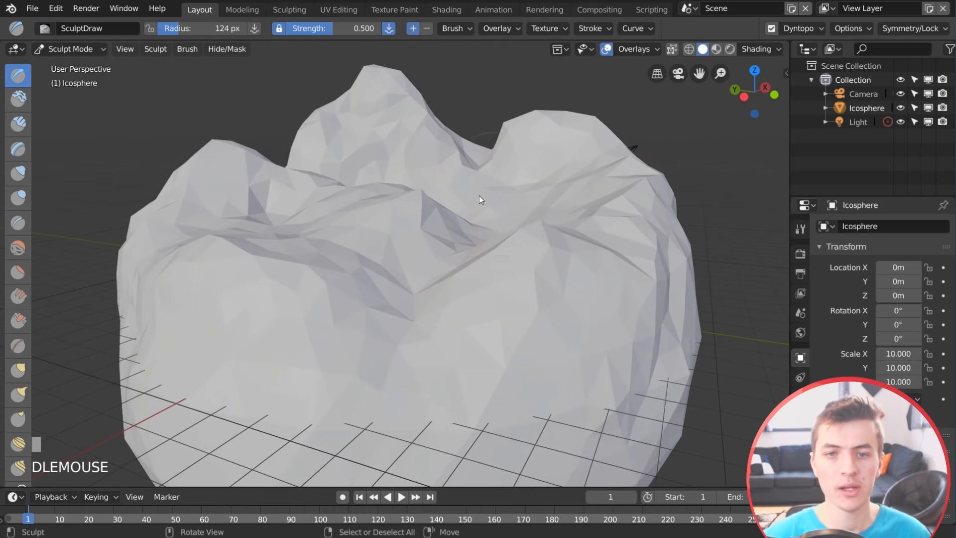
Switch to the Smooth brush and soften the rough areas on the left hill and the front rim
scroll(384, 225, "down", 4)
scroll(471, 220, "up", 3)
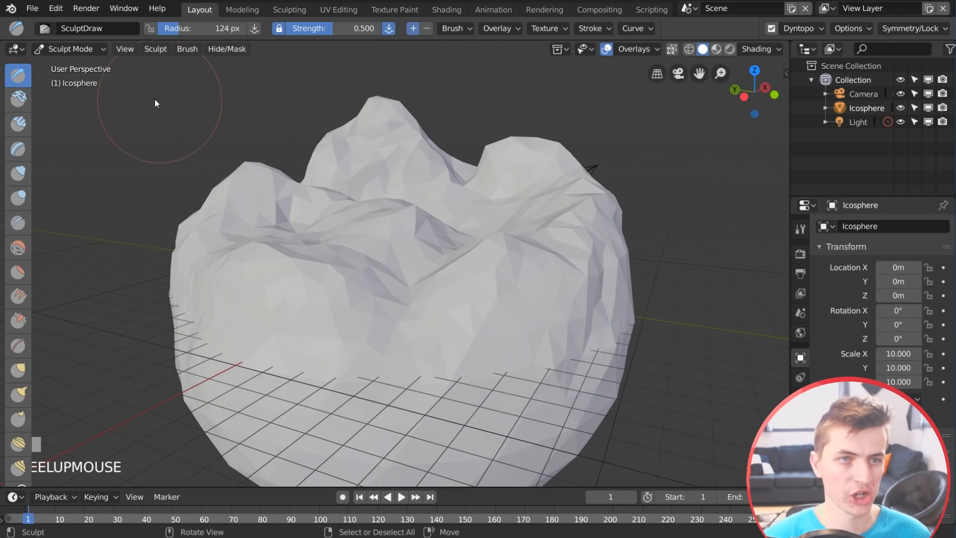
key("shift+s")
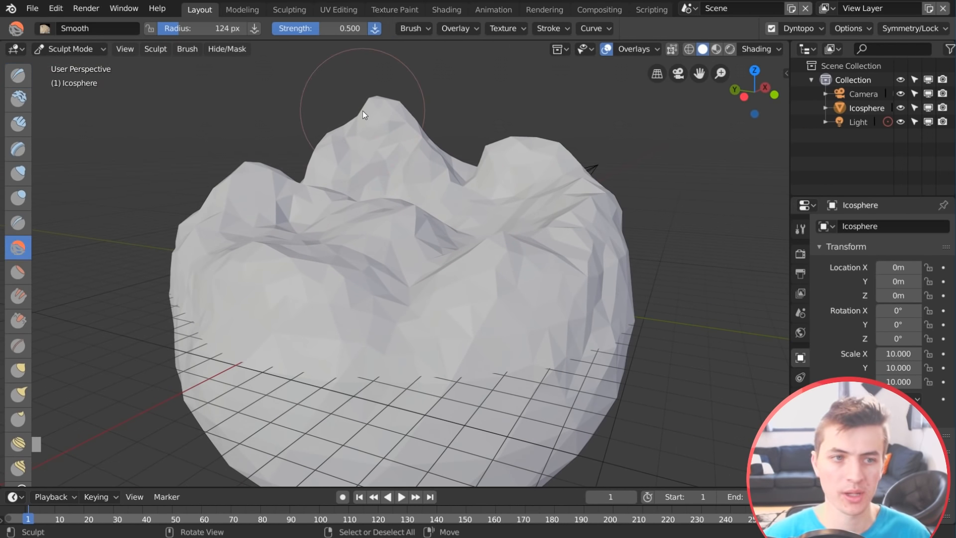
mouse_move(448, 219)
middle_mouse_down()
mouse_move(466, 213)
mouse_move(386, 251)
mouse_move(466, 280)
mouse_move(497, 264)
middle_mouse_up()
scroll(273, 301, "up", 3)
left_click_drag(273, 300, 197, 278)
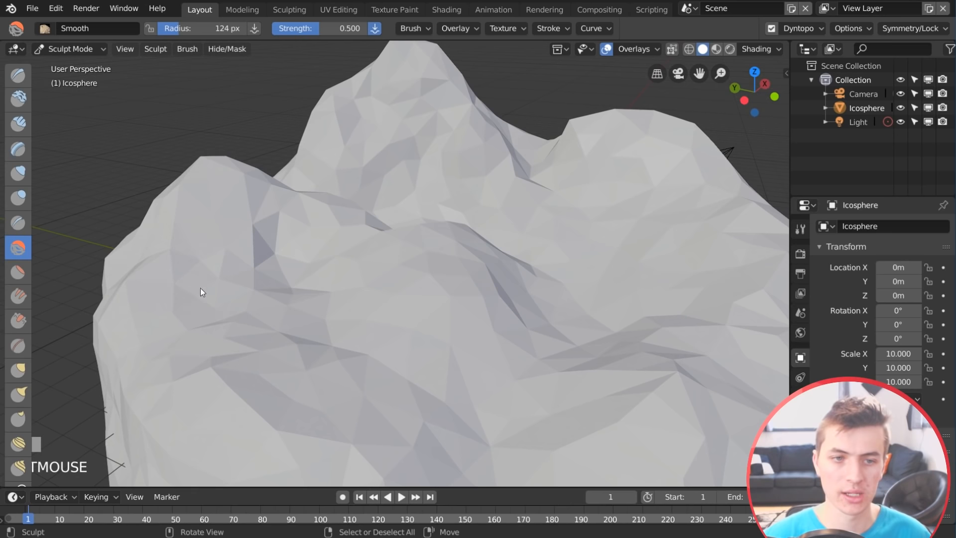
scroll(695, 385, "down", 4)
left_click_drag(614, 372, 516, 346)
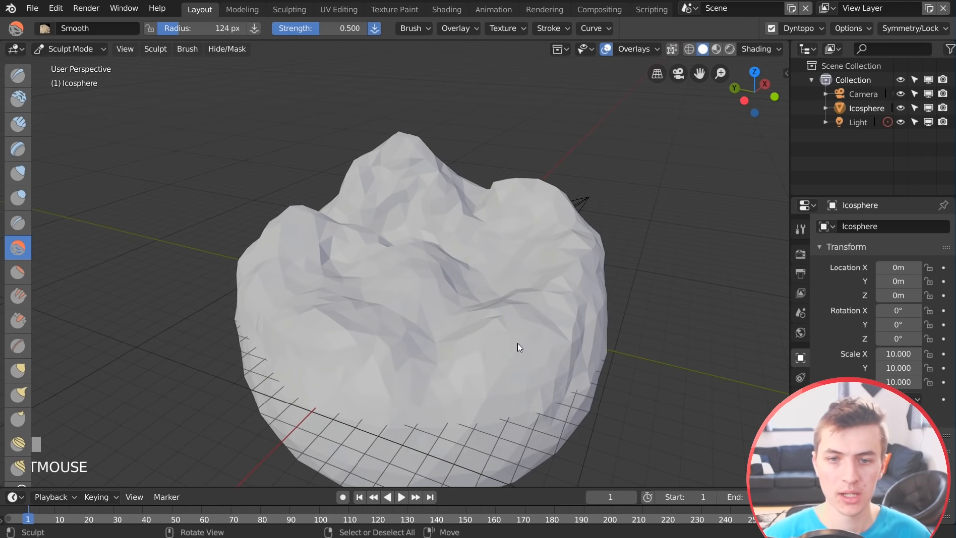
middle_click_drag(563, 334, 567, 324)
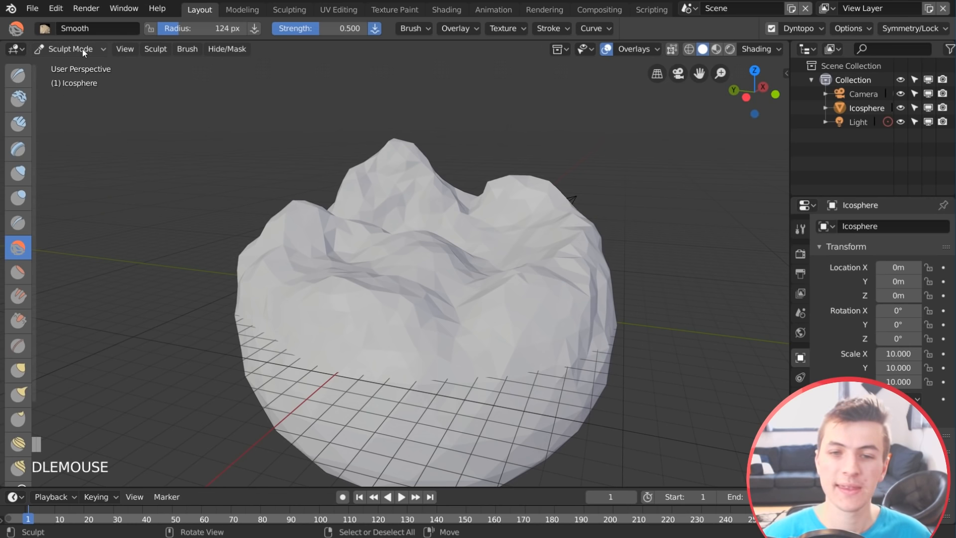
Return to the SculptDraw brush and set the Dyntopo constant-detail resolution to 3
left_click(20, 75)
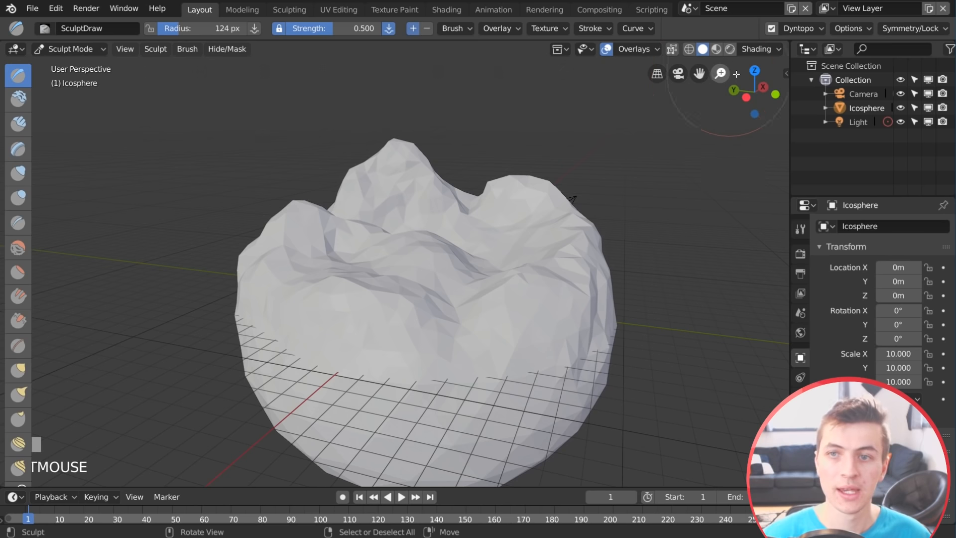
left_click(807, 32)
left_click(839, 55)
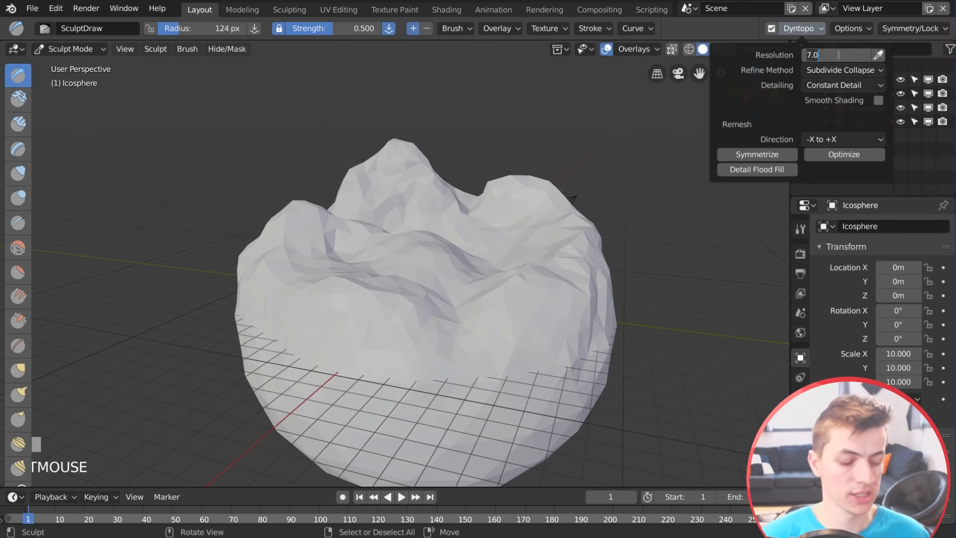
type("3")
key("Return")
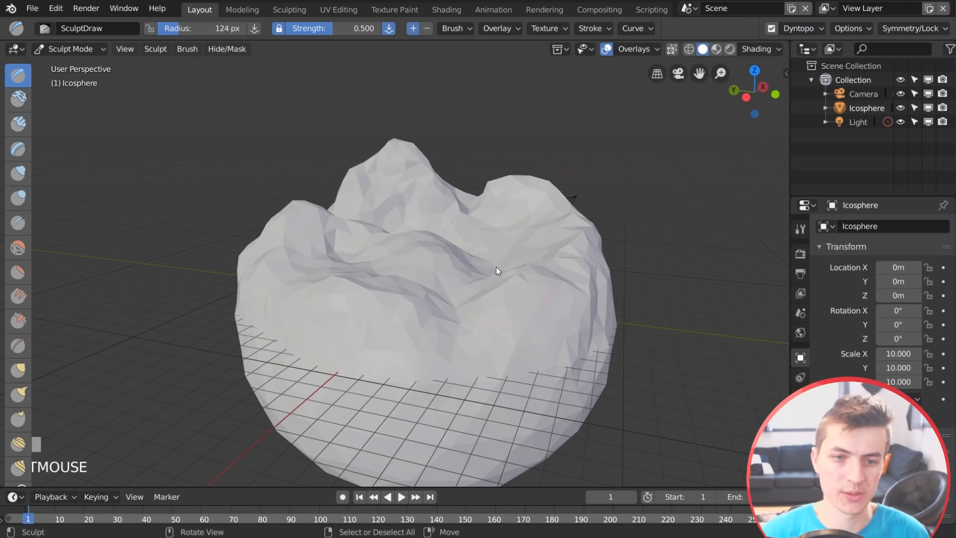
Carve a coarse hollow into the lower flank of the landscape's underside from the front view with inverted SculptDraw strokes
key("KP_1")
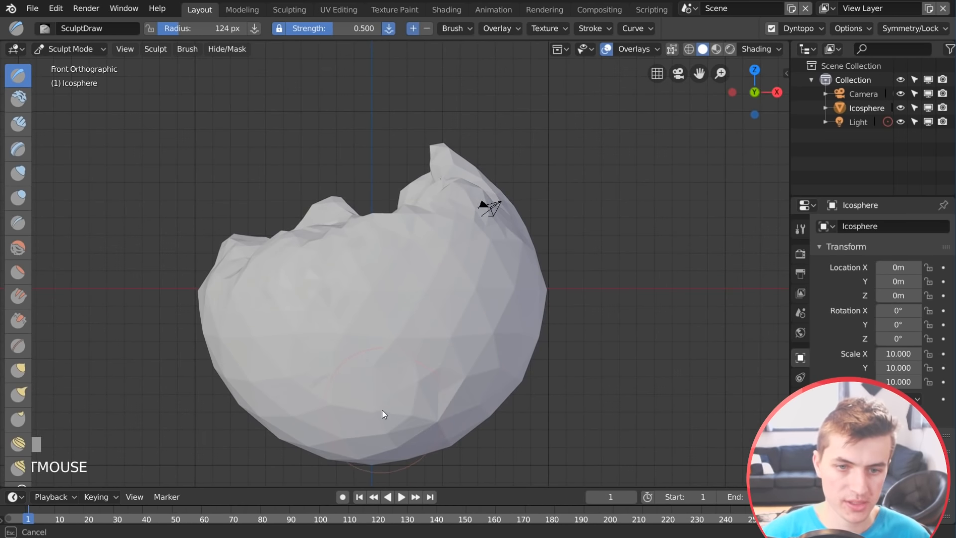
key("z")
left_click(632, 372)
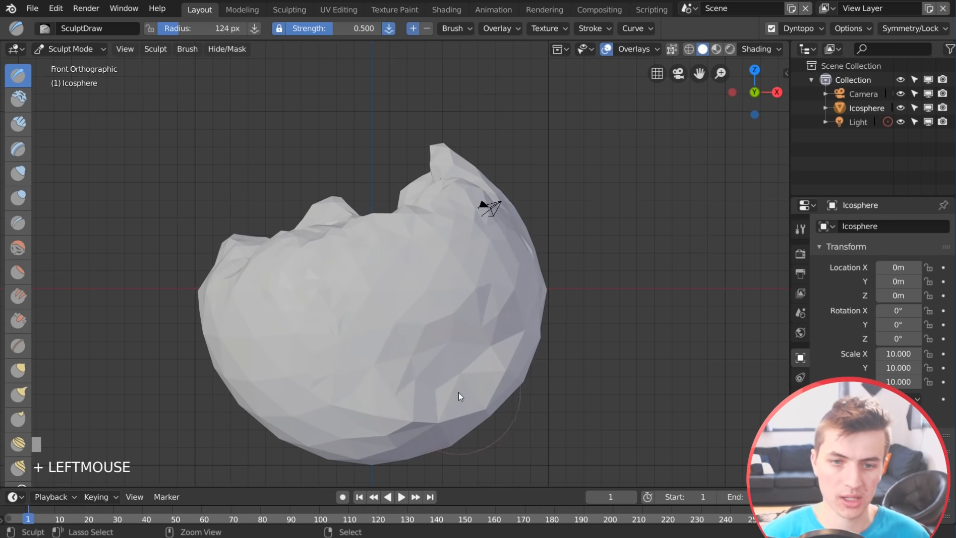
middle_click_drag(469, 376, 584, 368)
scroll(485, 395, "down", 2)
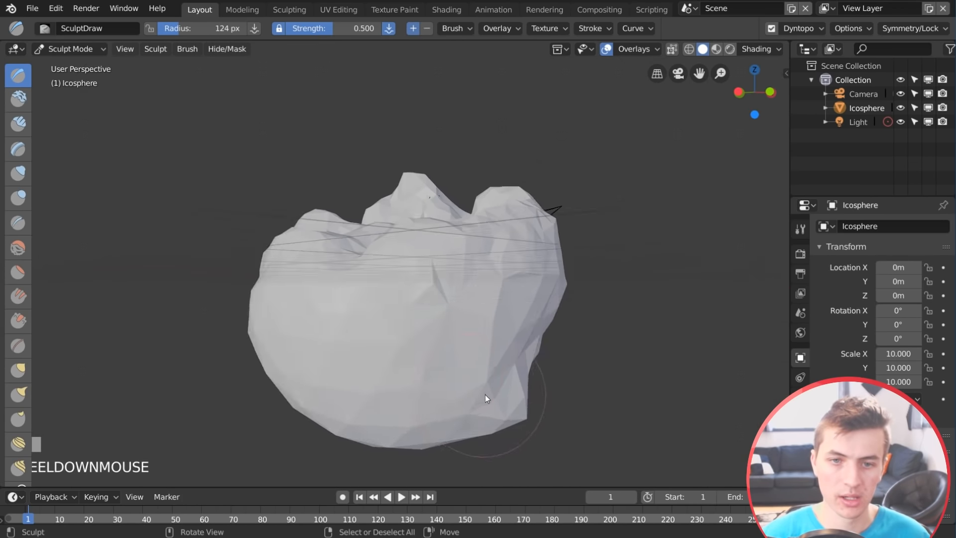
Cut both lower flanks below the front rim inward with inverted SculptDraw strokes, undoing the unwanted one
middle_click_drag(485, 394, 288, 350)
left_click(300, 369)
scroll(308, 373, "down", 2)
left_click_drag(308, 371, 309, 331)
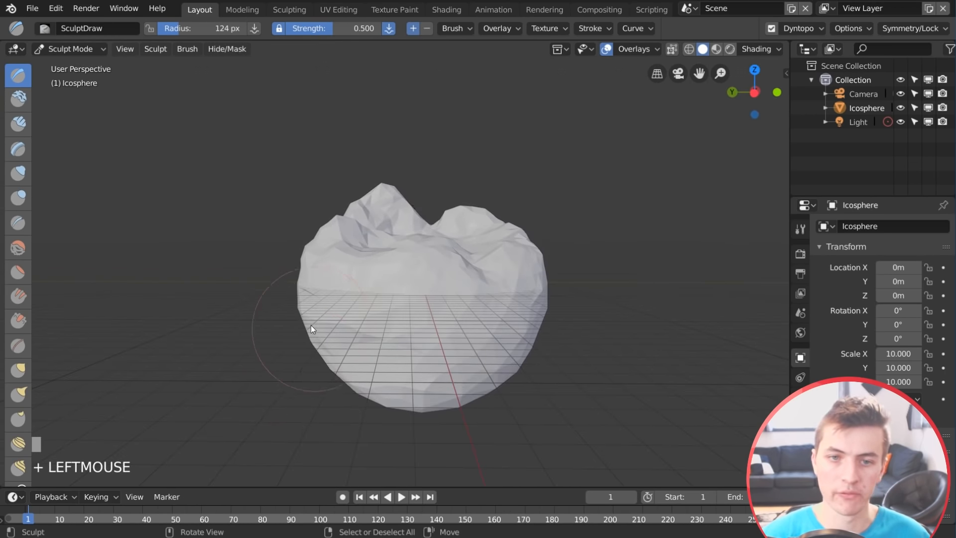
mouse_move(354, 379)
left_mouse_down()
mouse_move(407, 399)
mouse_move(491, 351)
left_mouse_up()
middle_click_drag(521, 371, 488, 375)
key("ctrl+z")
mouse_move(485, 308)
left_mouse_down("ctrl")
mouse_move(476, 333)
mouse_move(484, 349)
left_mouse_up("ctrl")
key("z")
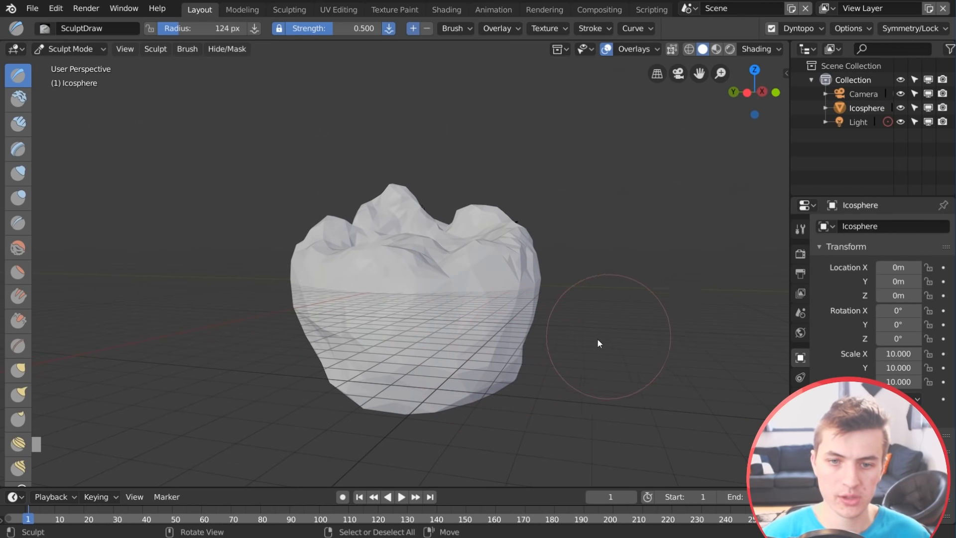
Continue chiselling the underside around the rear with SculptDraw strokes to narrow it toward the base
middle_click_drag(609, 336, 476, 365)
left_click_drag(476, 365, 475, 397)
mouse_move(475, 397)
middle_mouse_down()
mouse_move(524, 399)
mouse_move(359, 387)
mouse_move(351, 364)
mouse_move(375, 380)
mouse_move(431, 359)
mouse_move(375, 333)
middle_mouse_up()
left_click(359, 387)
left_click(324, 366)
left_click_drag(345, 351, 357, 363)
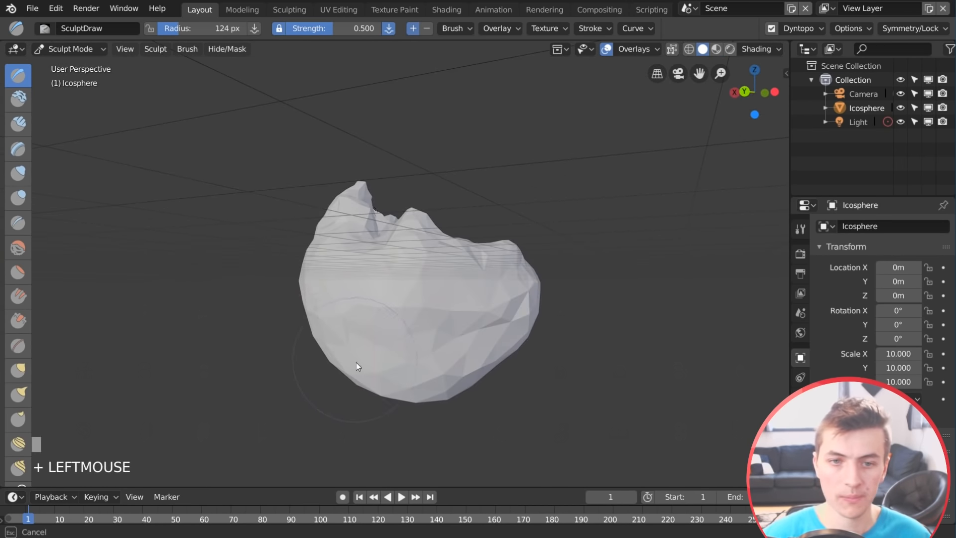
middle_click_drag(357, 362, 324, 342)
left_click(321, 351)
middle_click_drag(326, 386, 363, 366)
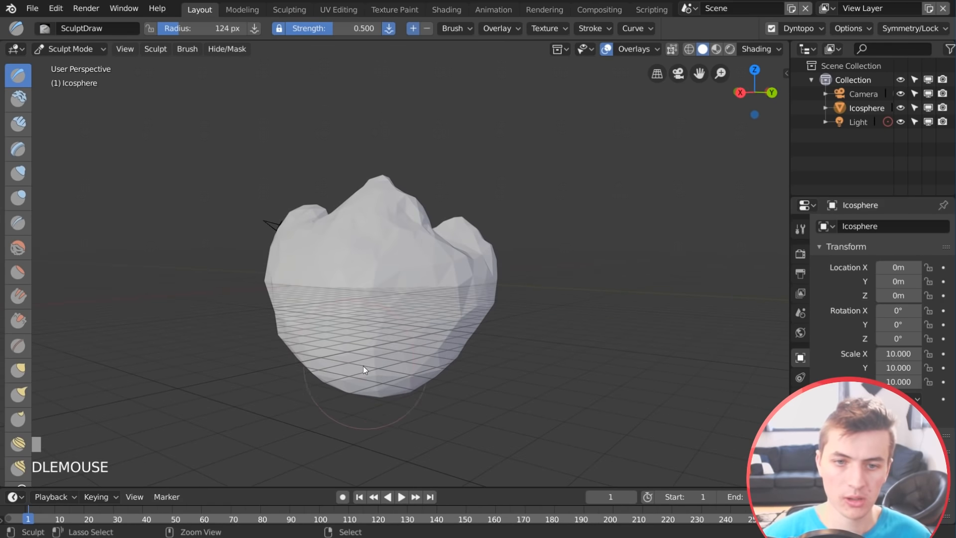
Break up the remaining round areas of the underside into coarse rock with inverted SculptDraw strokes
left_click_drag(366, 366, 408, 367, "ctrl")
mouse_move(318, 369)
middle_mouse_down()
mouse_move(363, 369)
mouse_move(347, 344)
mouse_move(407, 375)
mouse_move(421, 359)
middle_mouse_up()
left_click(358, 374, "ctrl")
left_click(350, 365, "ctrl")
left_click_drag(394, 372, 413, 386, "ctrl")
mouse_move(417, 417)
middle_mouse_down()
mouse_move(456, 356)
mouse_move(380, 371)
mouse_move(406, 395)
mouse_move(571, 286)
mouse_move(546, 274)
mouse_move(554, 270)
middle_mouse_up()
left_click(428, 378)
left_click_drag(528, 384, 424, 406, "ctrl")
mouse_move(347, 411)
middle_mouse_down()
mouse_move(380, 381)
mouse_move(376, 372)
mouse_move(351, 386)
mouse_move(403, 404)
mouse_move(498, 357)
mouse_move(553, 351)
middle_mouse_up()
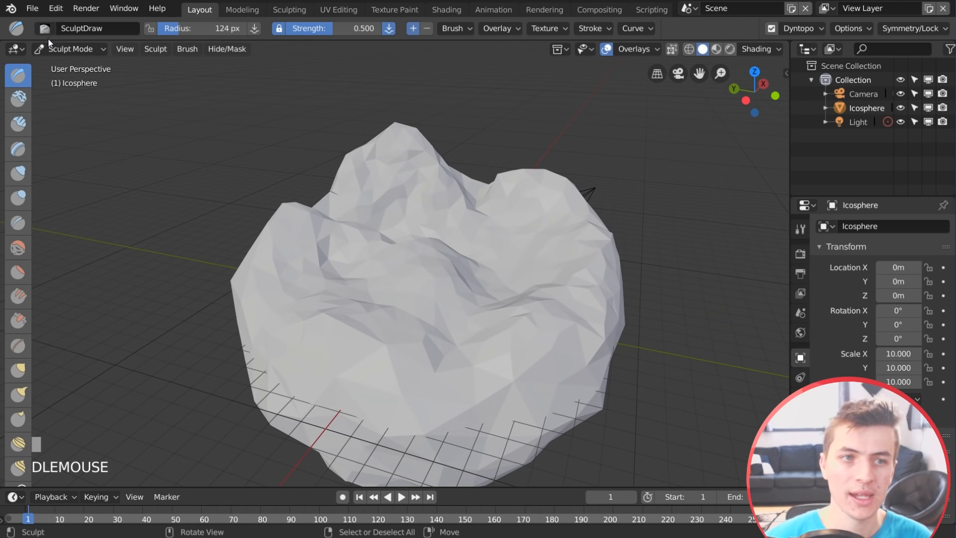
Return to Object Mode and turn on Cavity and Shadow in the viewport shading options
left_click(70, 49)
left_click(70, 66)
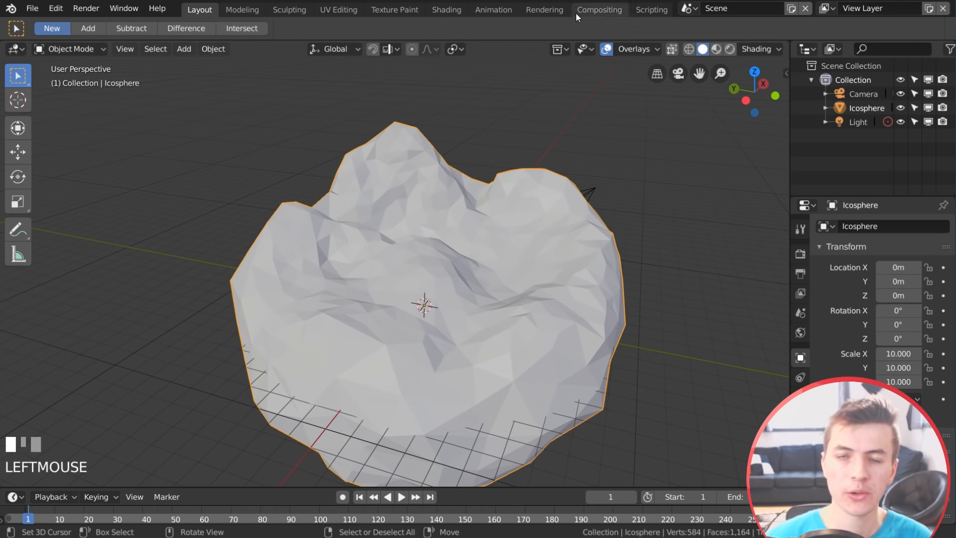
left_click(764, 52)
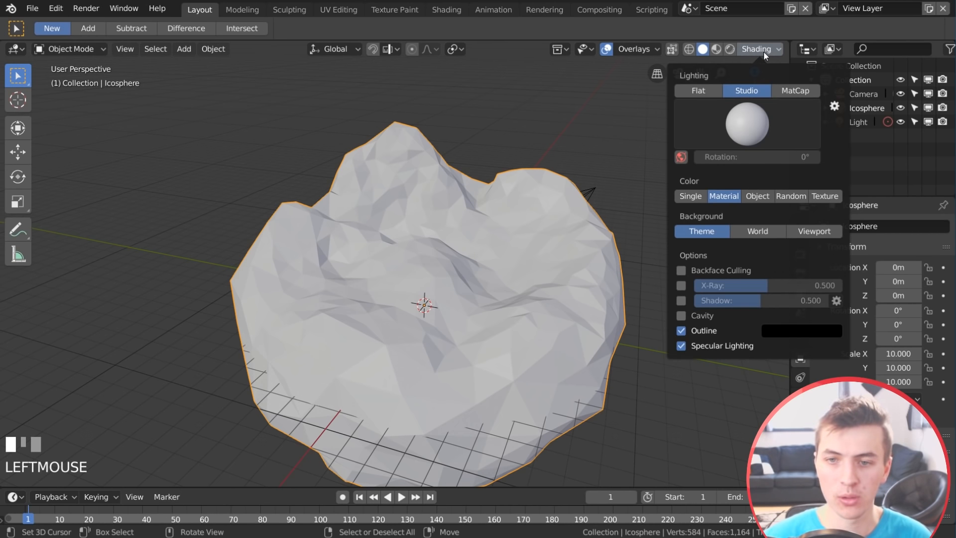
left_click(683, 315)
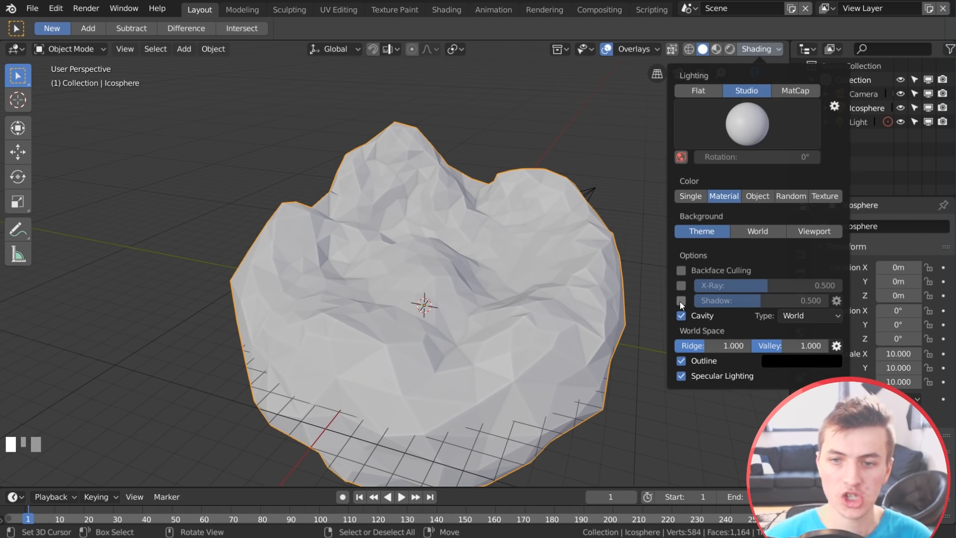
left_click(681, 300)
scroll(433, 257, "up", 3)
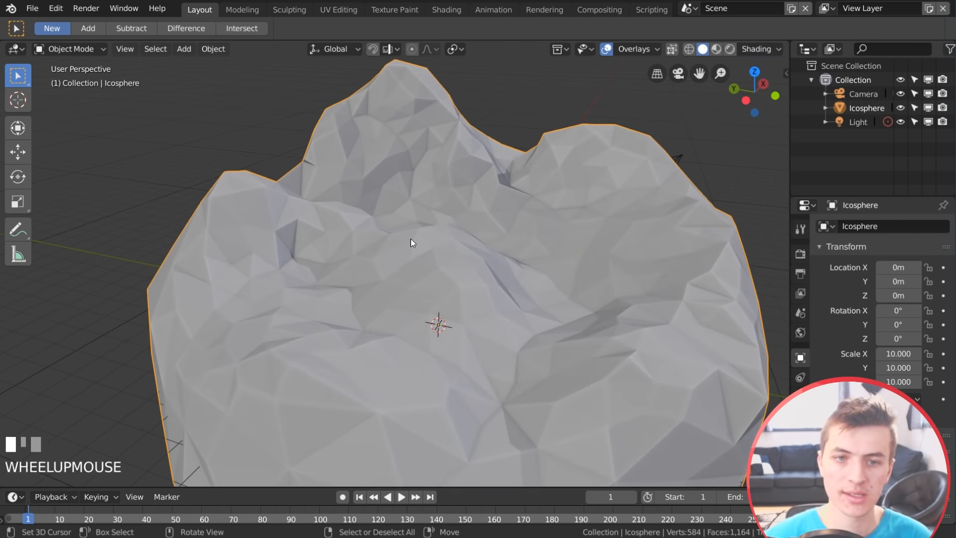
Add a plane at the landscape's centre and scale it to about 12.8 so it extends past the whole terrain
middle_click_drag(412, 242, 490, 289)
scroll(423, 274, "up", 3)
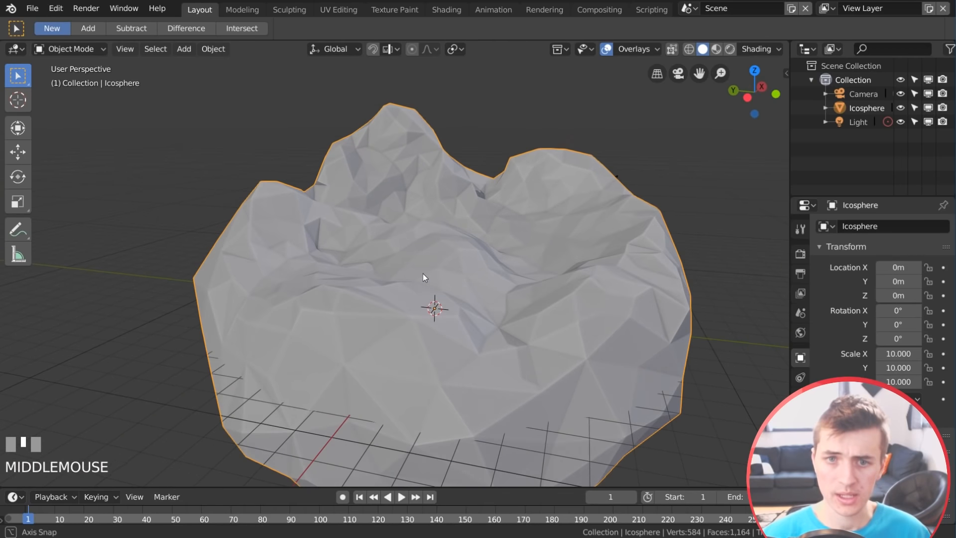
middle_click_drag(422, 274, 493, 250)
key("shift")
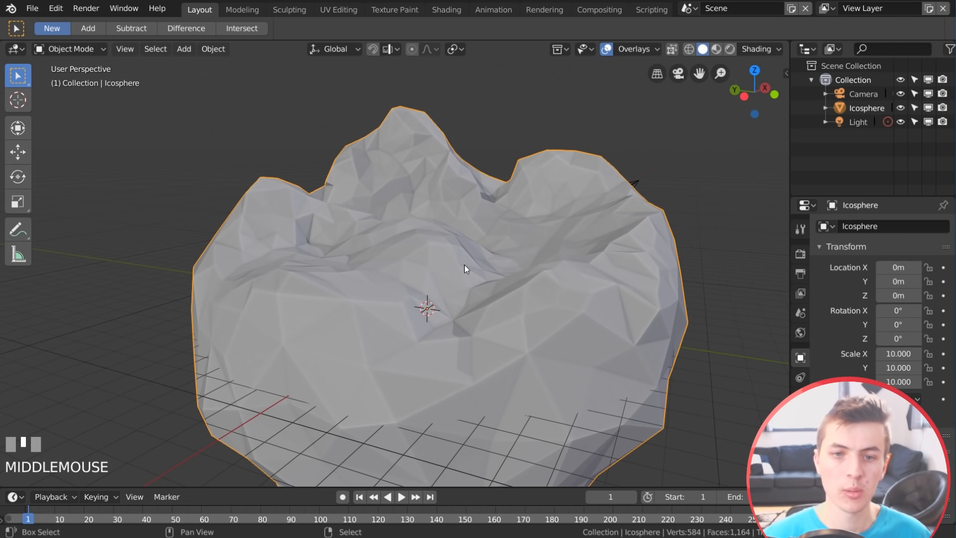
key("shift+a")
left_click(527, 267)
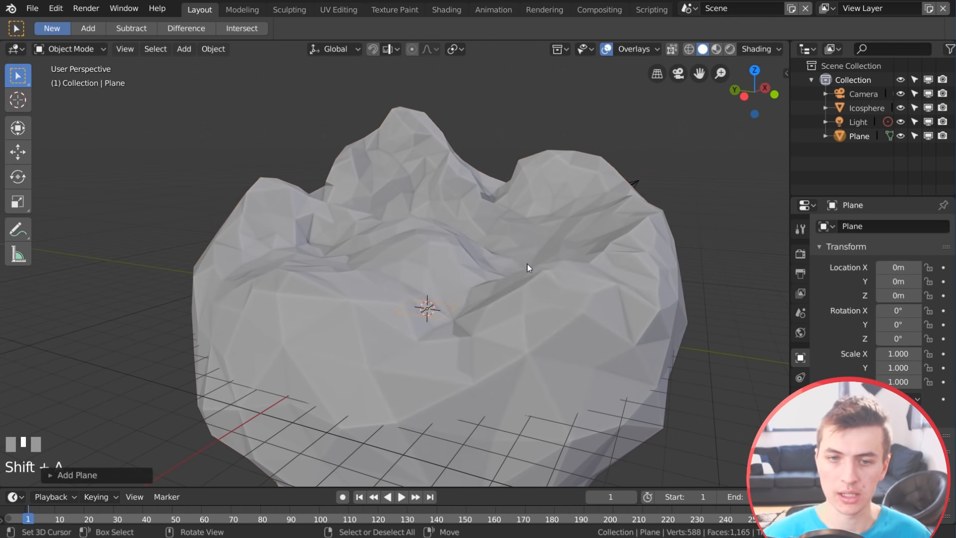
key("s")
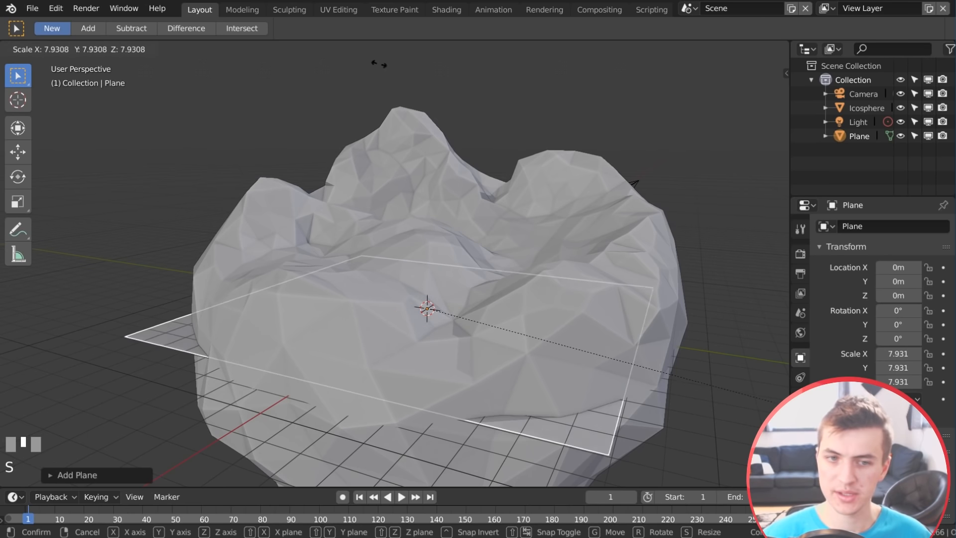
left_click(84, 175)
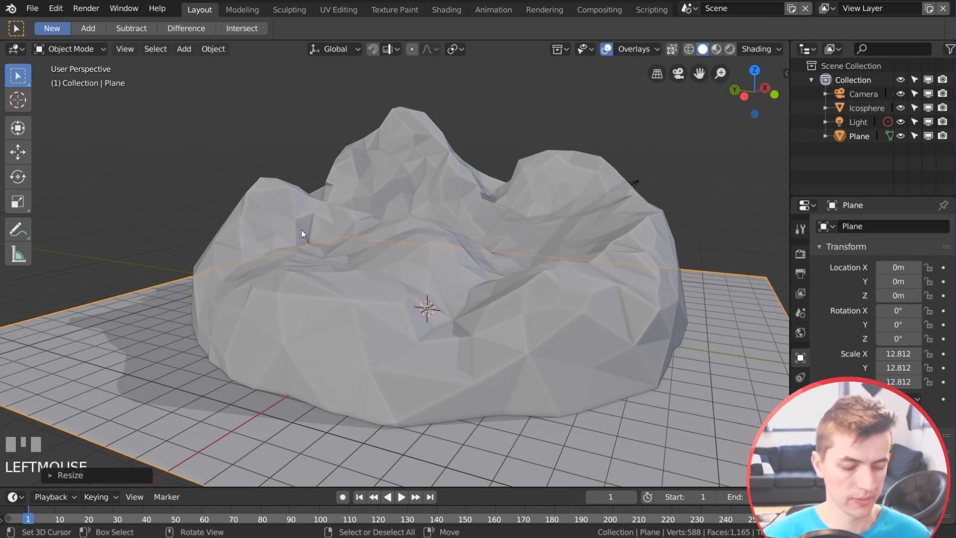
Raise the plane along the Z axis to about 2.83 m as a water level in the valleys
key("g")
key("z")
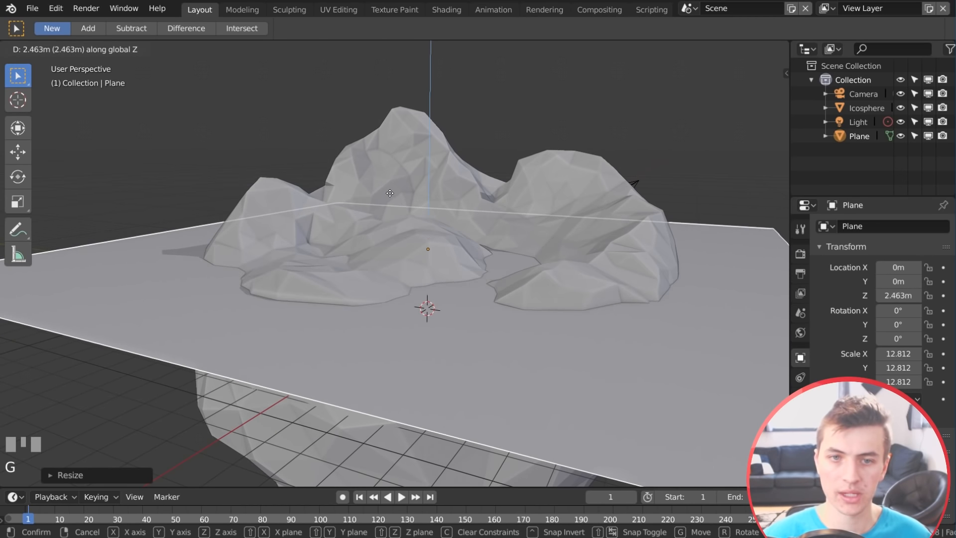
left_click(390, 191)
middle_click_drag(448, 207, 474, 280)
key("g")
key("z")
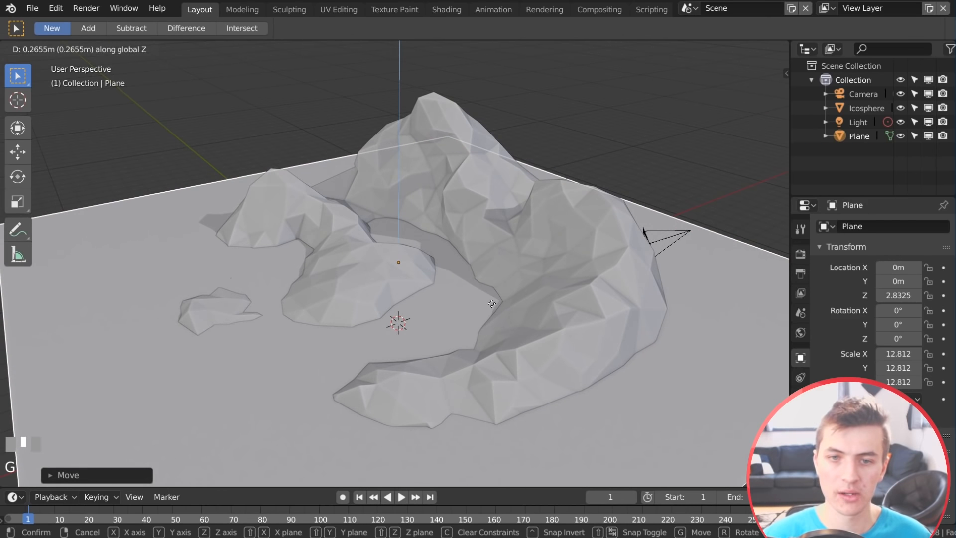
left_click(492, 304)
Select the landscape mesh and switch it back to Sculpt Mode
middle_click_drag(465, 294, 496, 326)
middle_click_drag(452, 297, 446, 247, "shift")
scroll(462, 306, "up", 1)
middle_click_drag(462, 306, 423, 288)
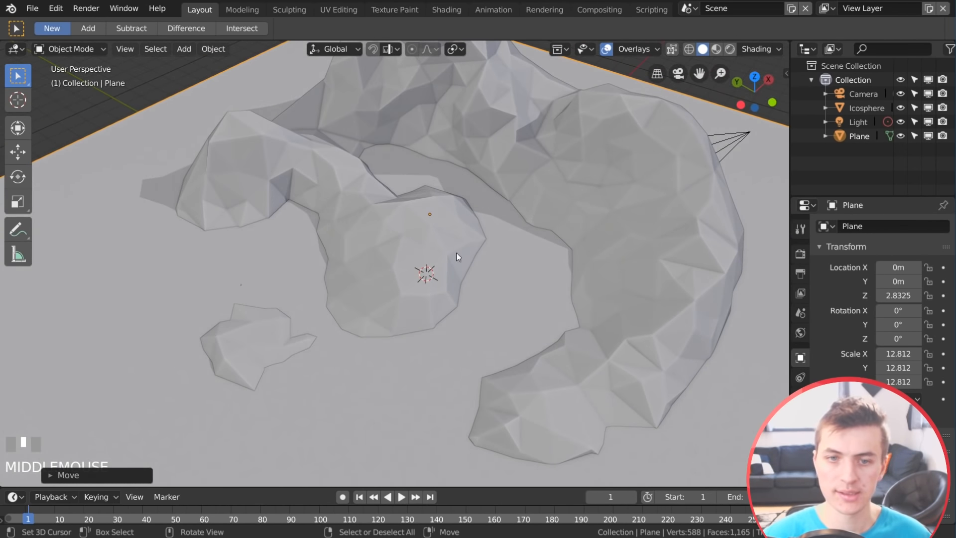
middle_click_drag(457, 252, 449, 273)
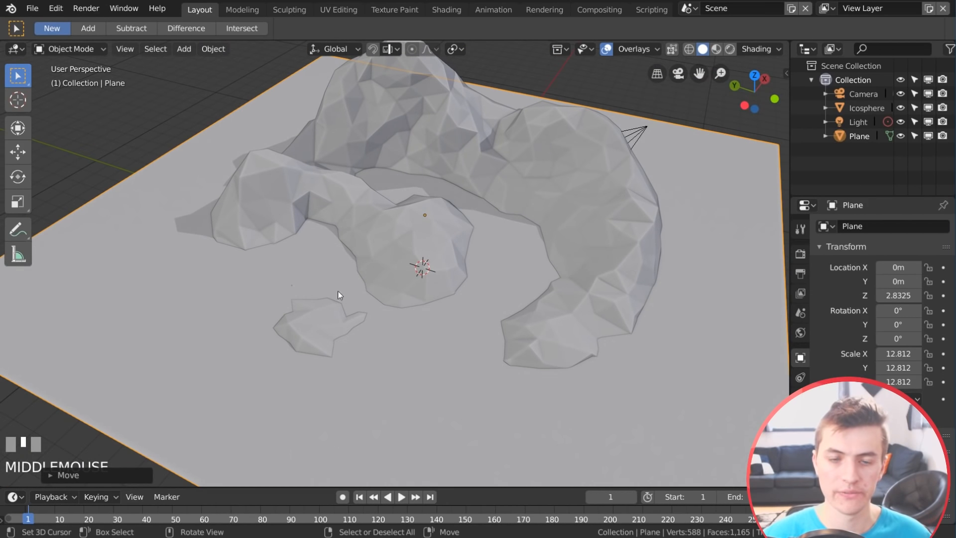
right_click(300, 157)
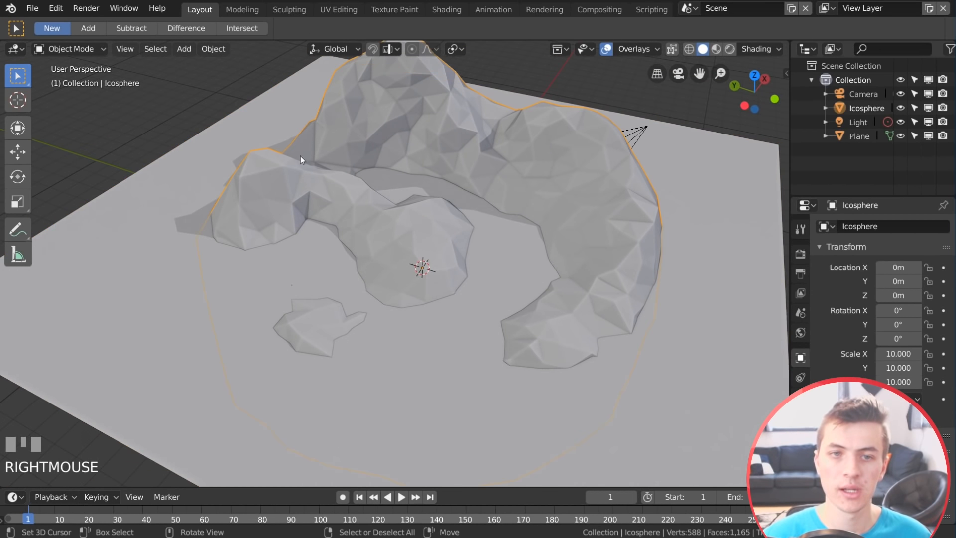
left_click(77, 50)
left_click(74, 95)
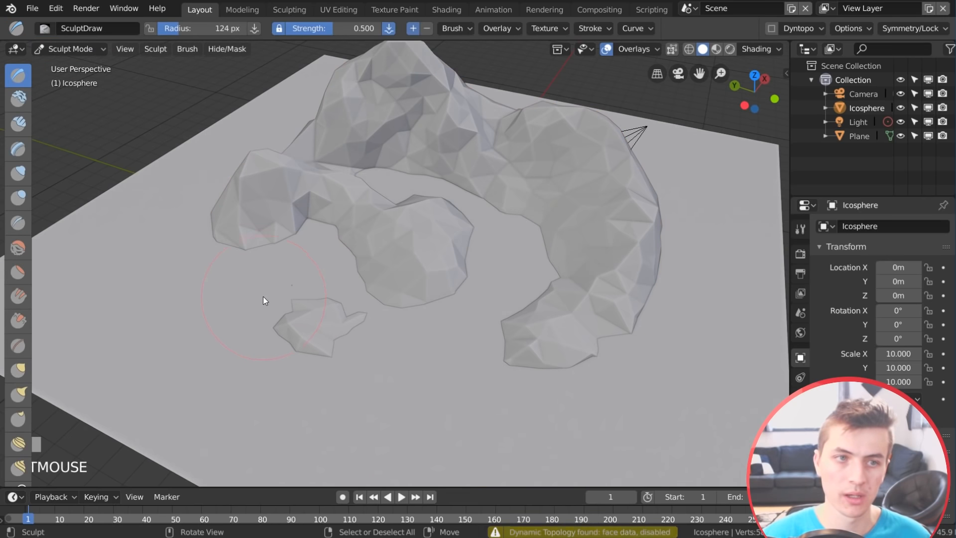
Build up land around the small island to join it to the hills, and extend the front ridge above the water
left_click_drag(258, 294, 243, 288)
left_click_drag(273, 324, 309, 327)
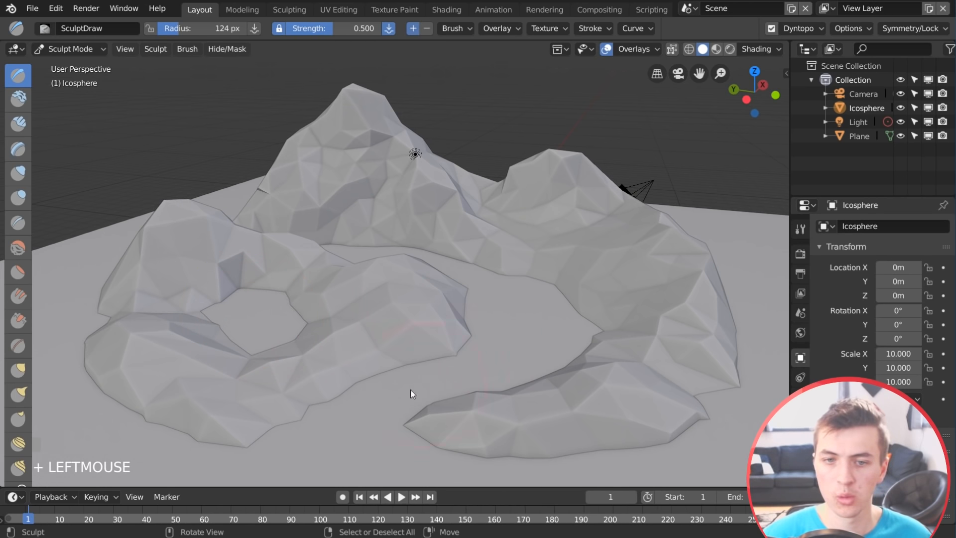
mouse_move(431, 439)
left_mouse_down()
mouse_move(367, 445)
mouse_move(385, 456)
left_mouse_up()
left_click(382, 429, "ctrl")
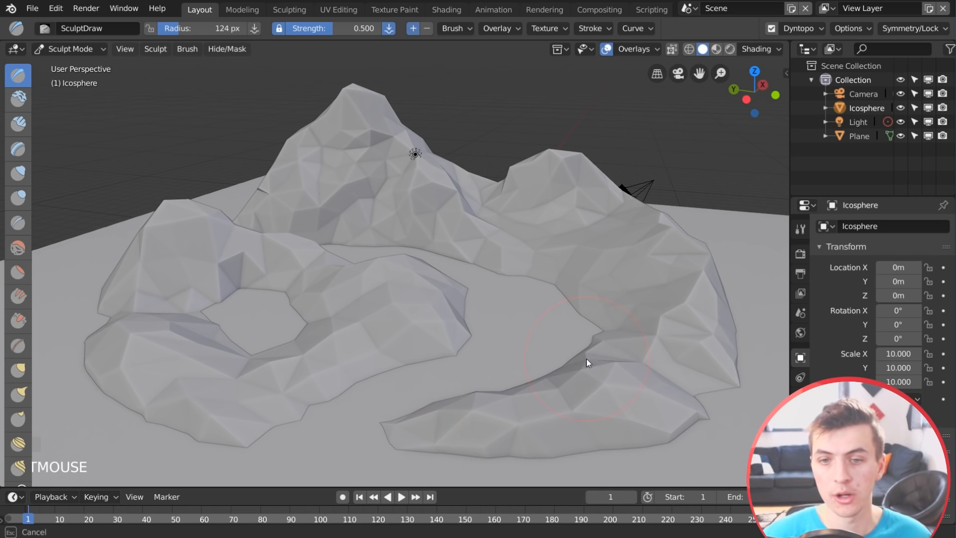
Refine the shoreline and the mountain slopes from several sides with raising and lowering SculptDraw strokes
scroll(593, 332, "down", 3)
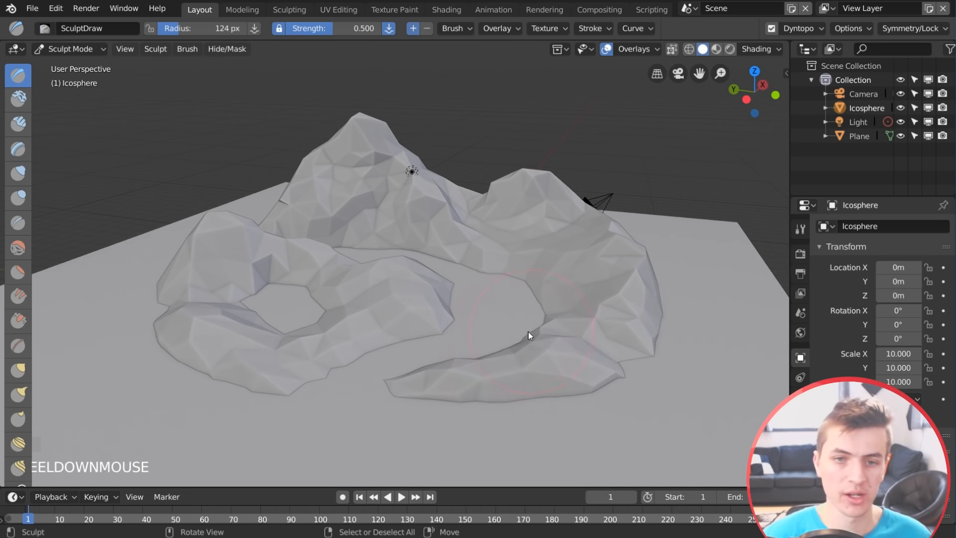
middle_click_drag(529, 332, 348, 317)
middle_click_drag(362, 356, 302, 344)
middle_click_drag(431, 242, 488, 261)
scroll(488, 266, "up", 3)
left_click(456, 204)
middle_click_drag(459, 210, 534, 220)
left_click(675, 288, "ctrl")
middle_click_drag(166, 304, 404, 333)
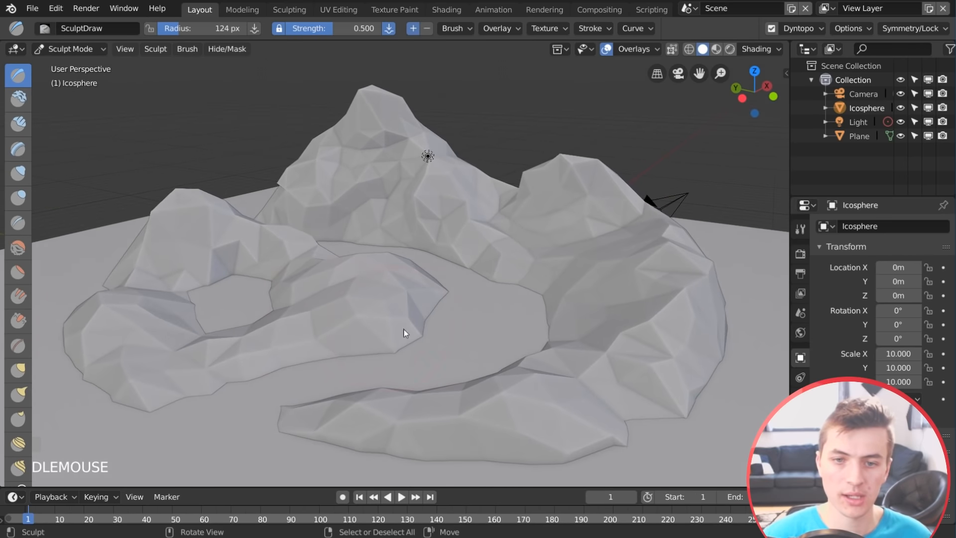
left_click(559, 258)
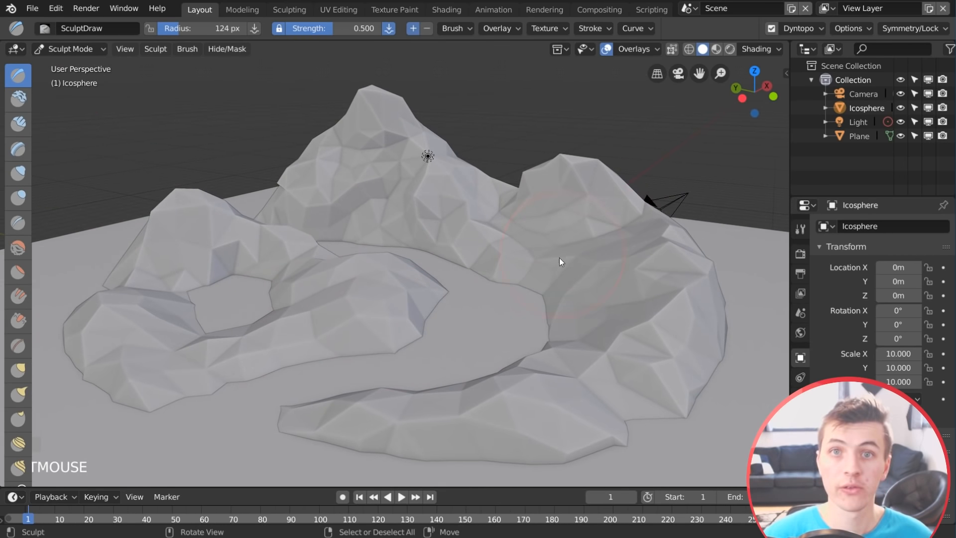
Return to Object Mode, select the water plane and show the scene in wireframe from the top view
left_click(69, 49)
left_click(79, 70)
scroll(509, 253, "down", 3)
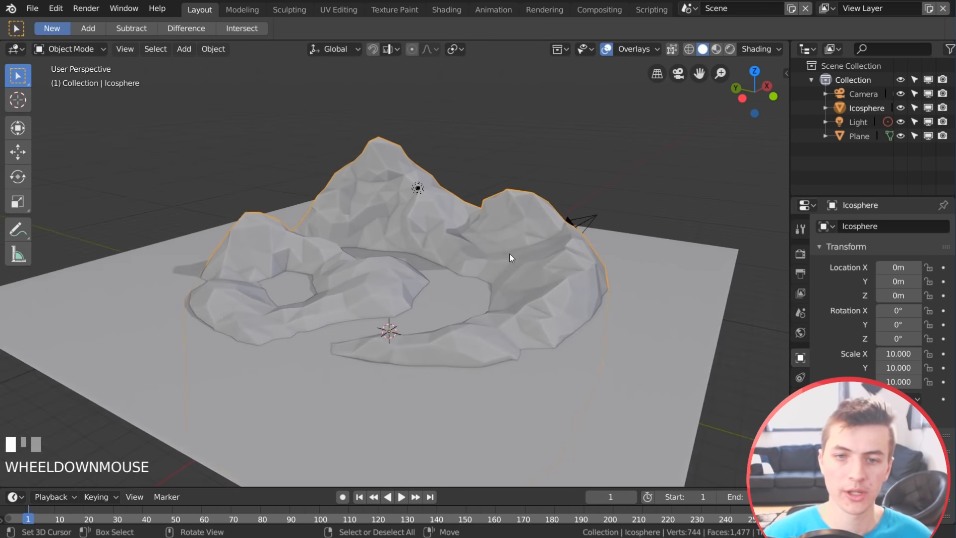
right_click(663, 306)
key("KP_7")
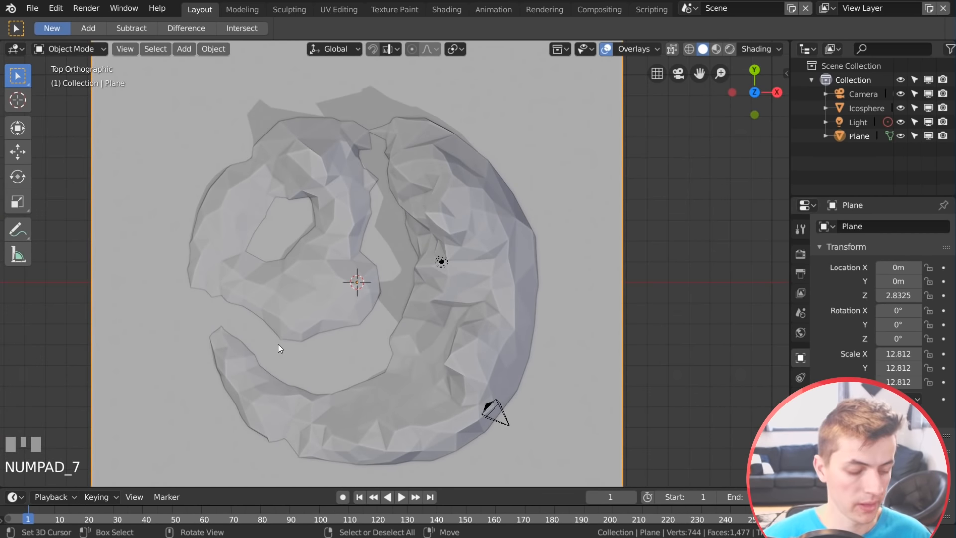
key("z")
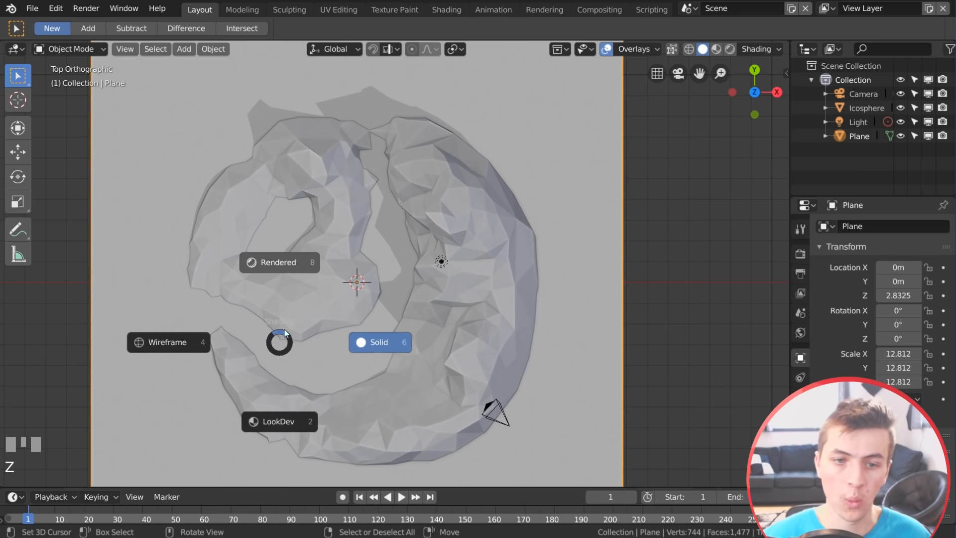
left_click(160, 340)
scroll(350, 242, "down", 1)
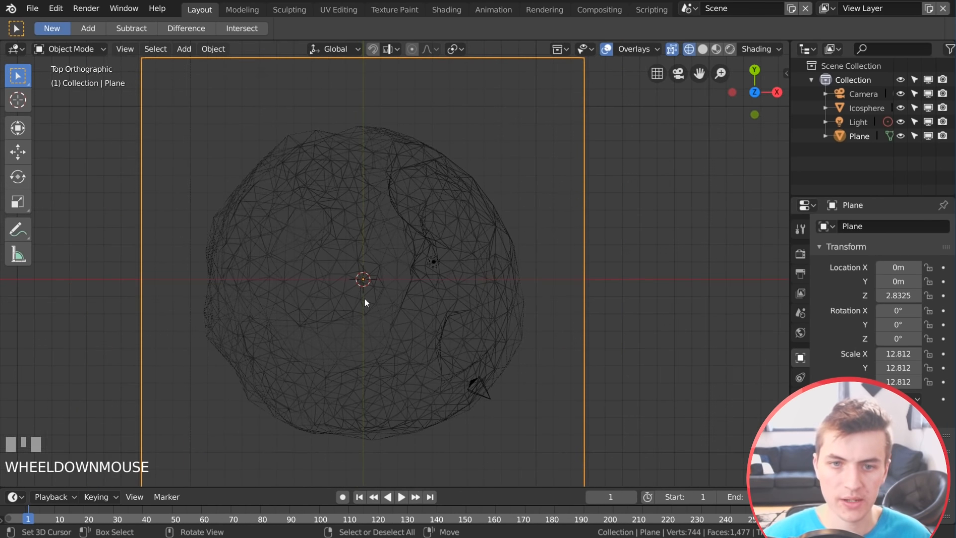
In Edit Mode, select the water plane's edge on the negative X side and move it inward along X by about 5 m
middle_click_drag(303, 334, 431, 236)
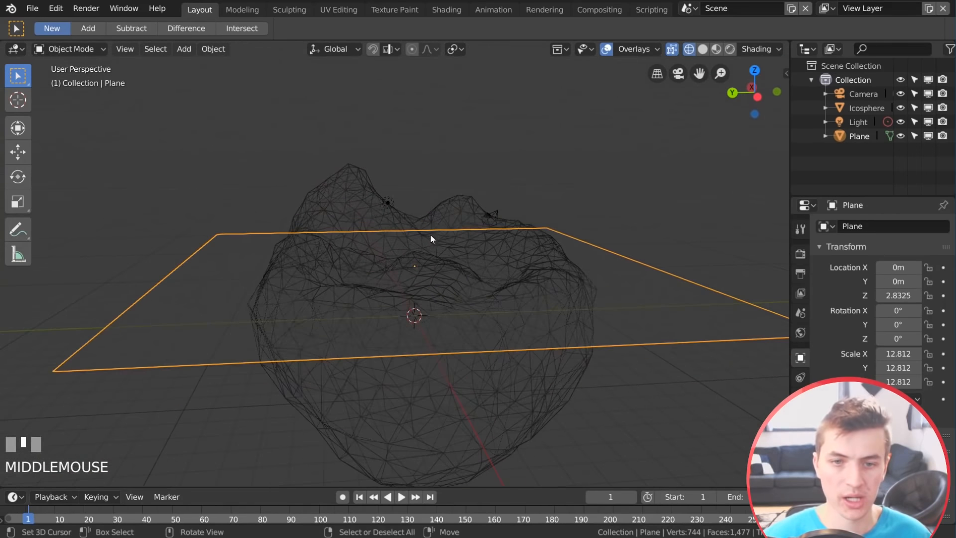
mouse_move(465, 295)
middle_mouse_down()
mouse_move(480, 273)
mouse_move(474, 309)
middle_mouse_up()
left_click(69, 48)
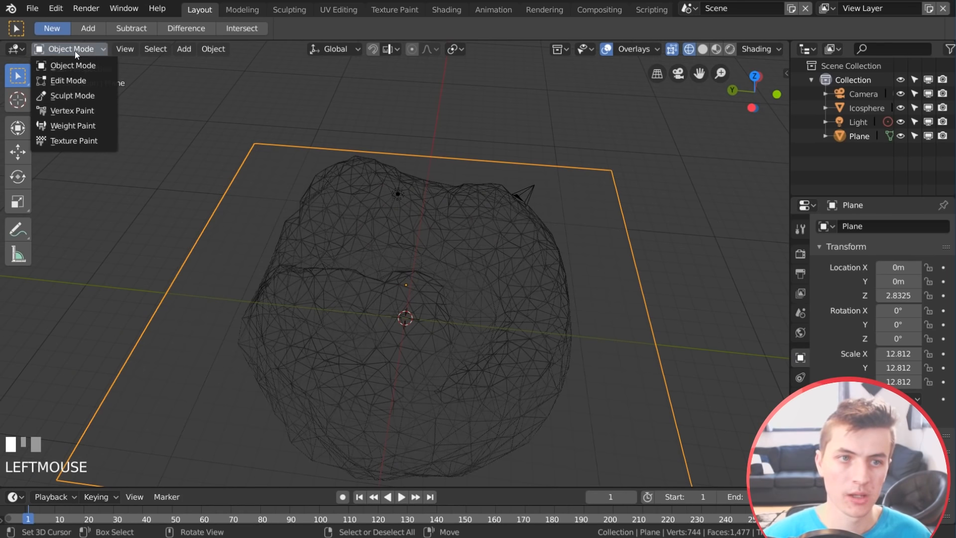
left_click(82, 79)
middle_click_drag(359, 219, 142, 355)
right_click(57, 364)
right_click(120, 231, "shift")
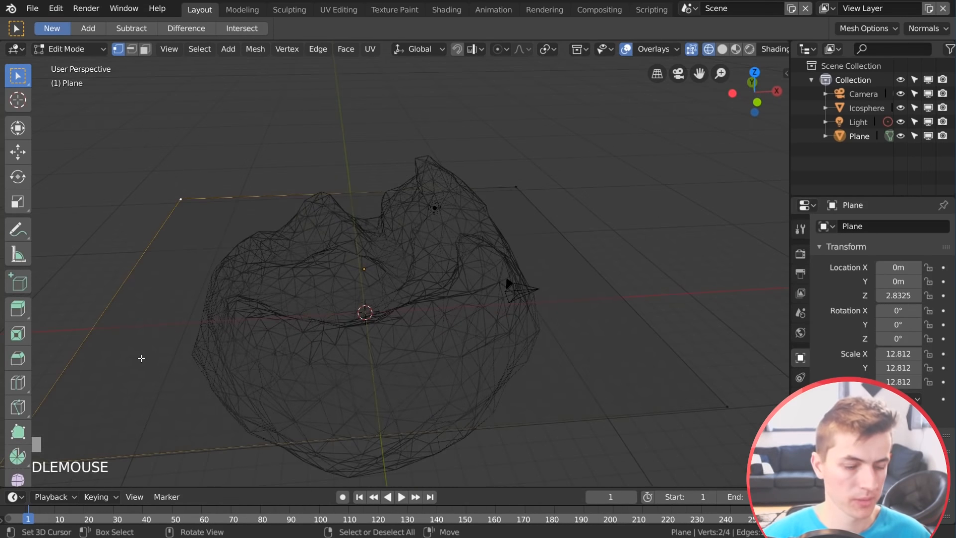
key("g")
key("y")
key("x")
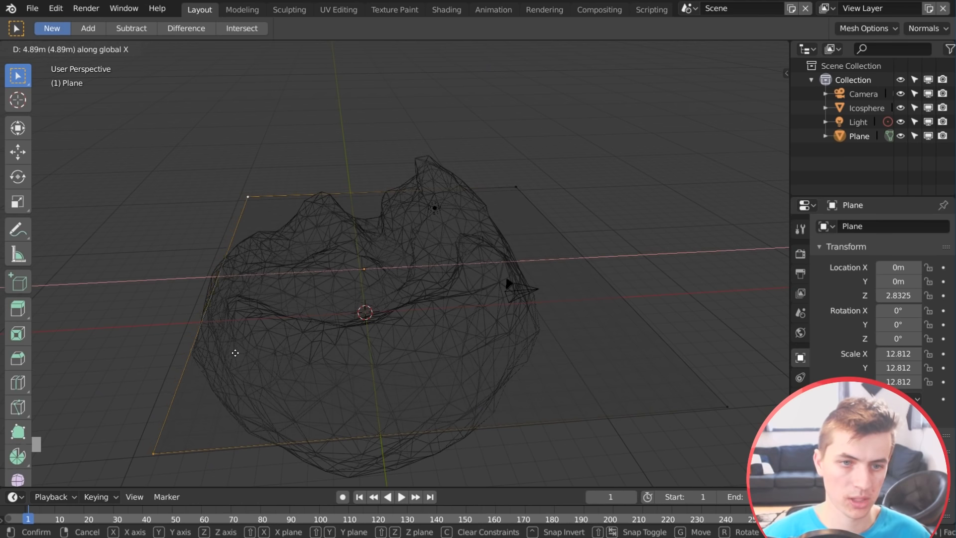
left_click(229, 349)
Fine-tune that edge along X so it sits close to the rim of the landmass
middle_click_drag(229, 349, 239, 319)
middle_click_drag(326, 248, 321, 311)
key("g")
key("y")
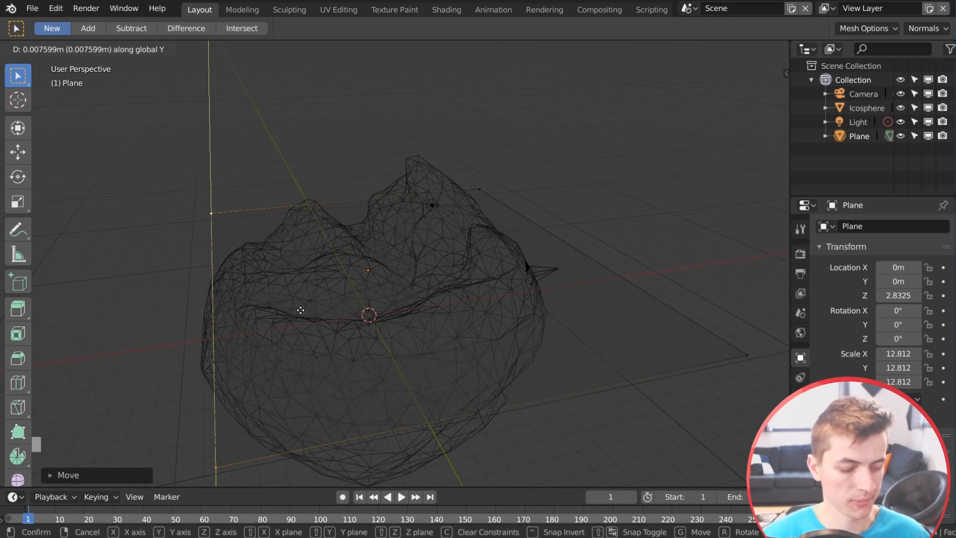
key("x")
left_click(309, 309)
Extrude the selected edge about 11 m down along Z to form a waterfall face
middle_click_drag(309, 310, 300, 290)
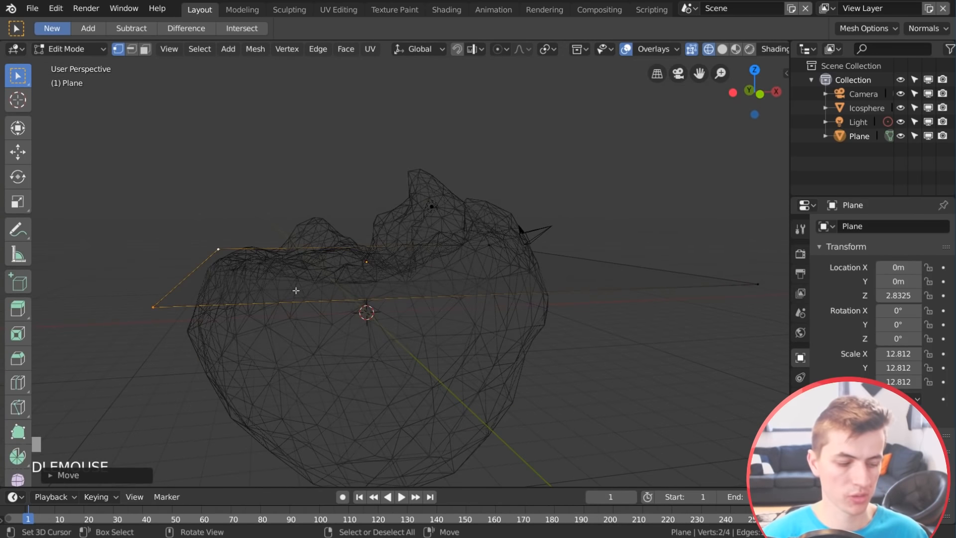
key("g")
key("z")
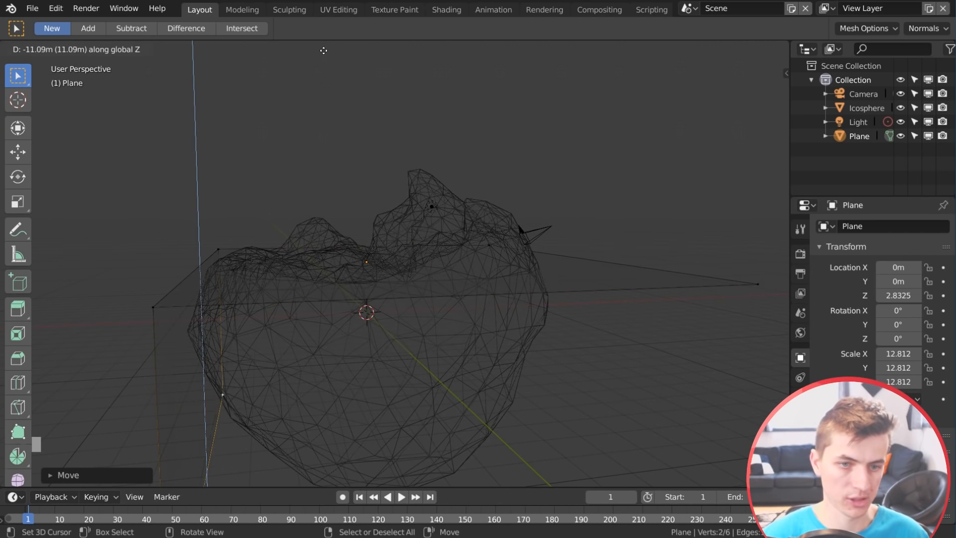
left_click(324, 51)
middle_click_drag(335, 162, 399, 201)
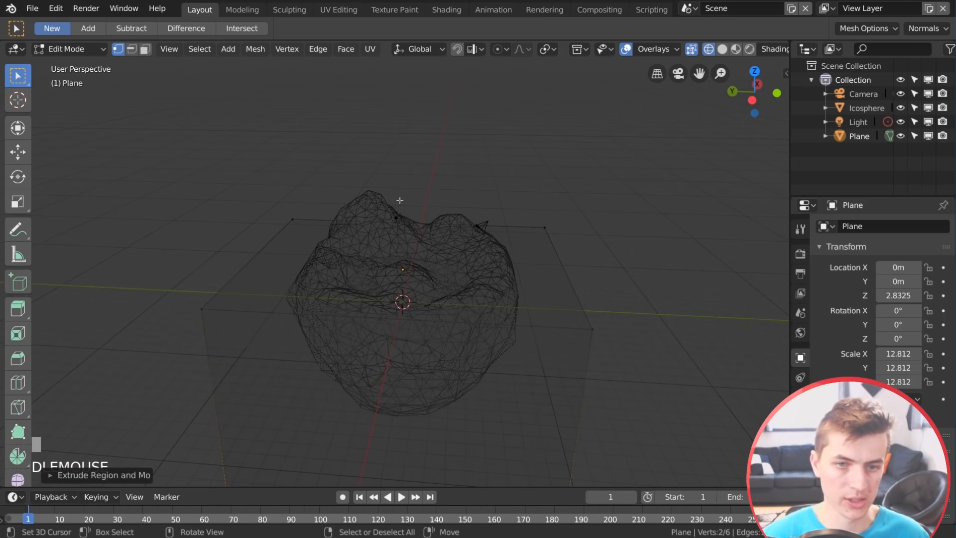
Return to Object Mode and show the scene in solid shading from the top view
left_click(69, 48)
left_click(77, 65)
left_click(70, 49)
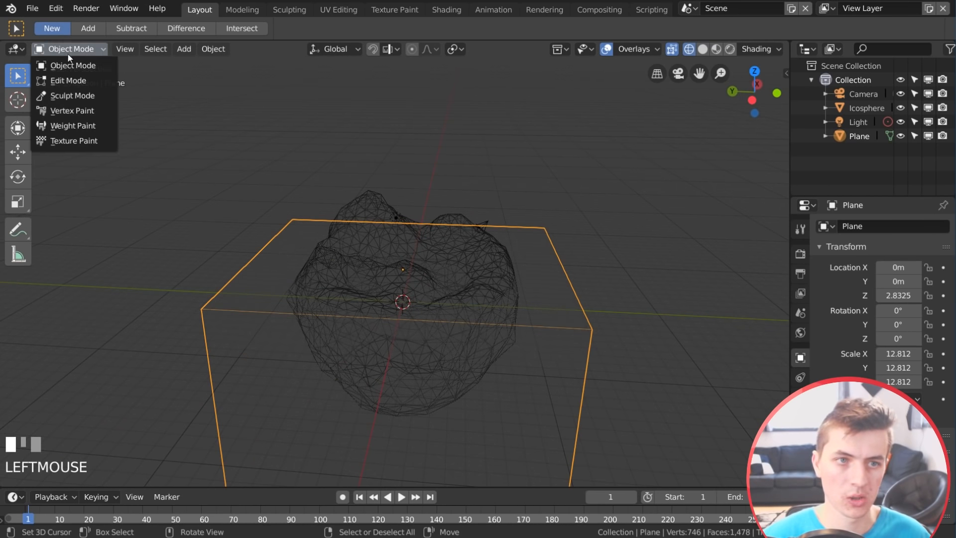
key("z")
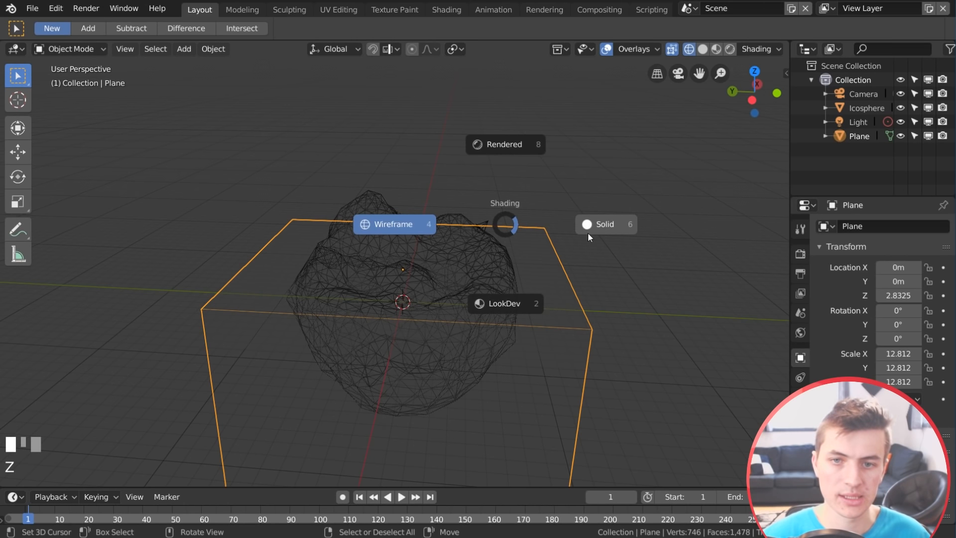
left_click(607, 226)
key("KP_7")
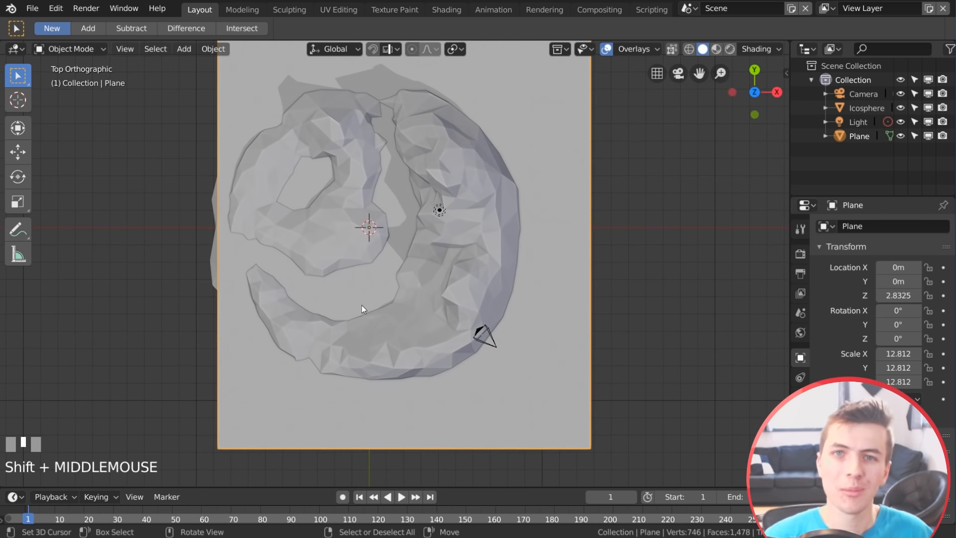
middle_click_drag(463, 284, 549, 245, "shift")
key("KP_7")
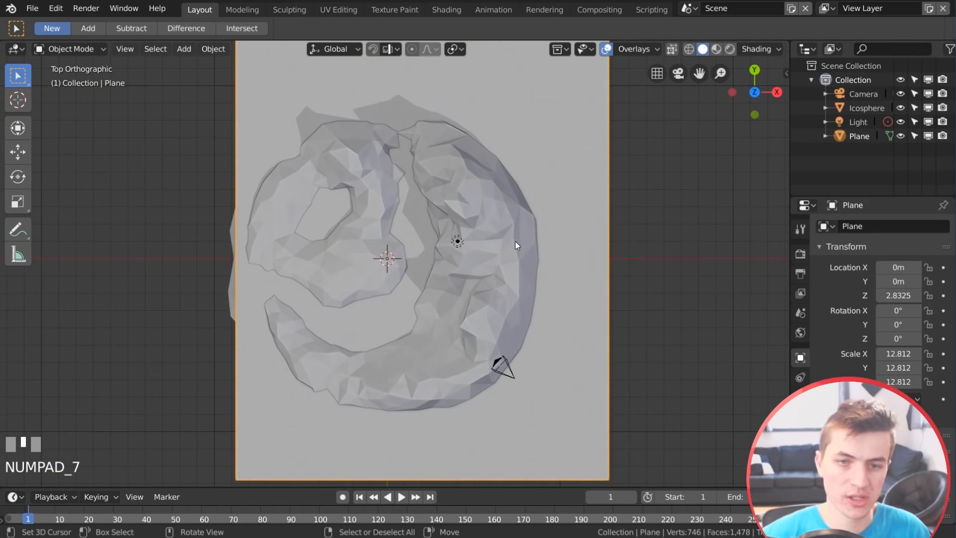
In Edit Mode, knife-cut the water plane just inside the landscape's outline, starting and ending on the waterfall edge
left_click(70, 48)
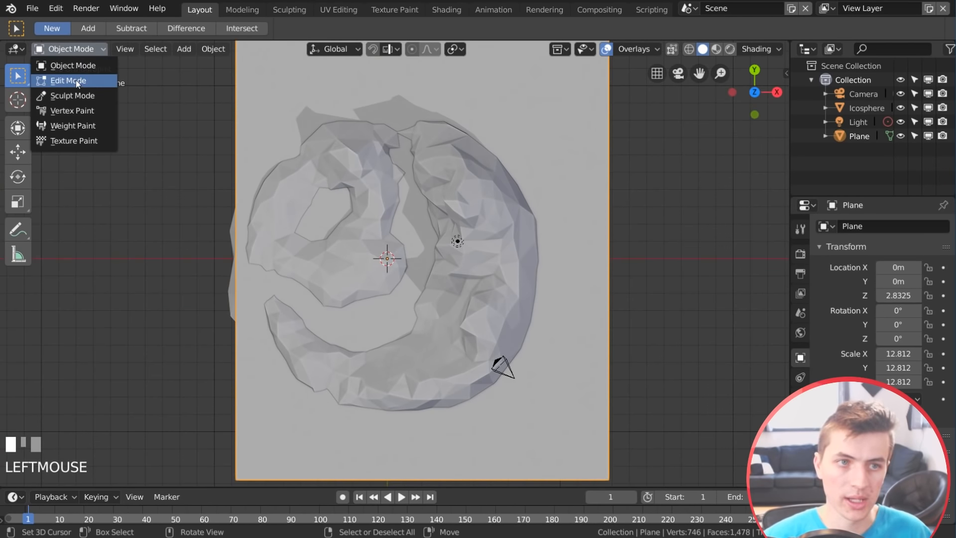
left_click(75, 78)
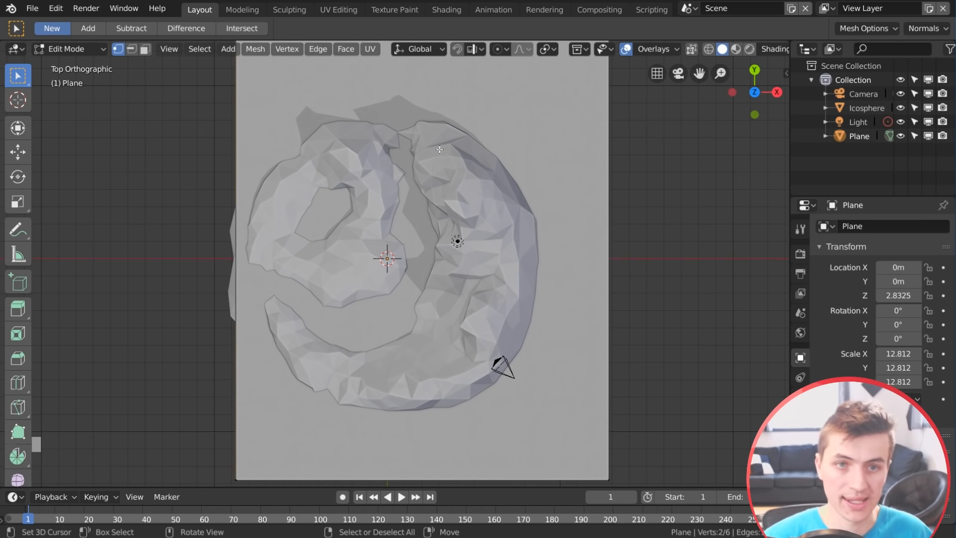
key("k")
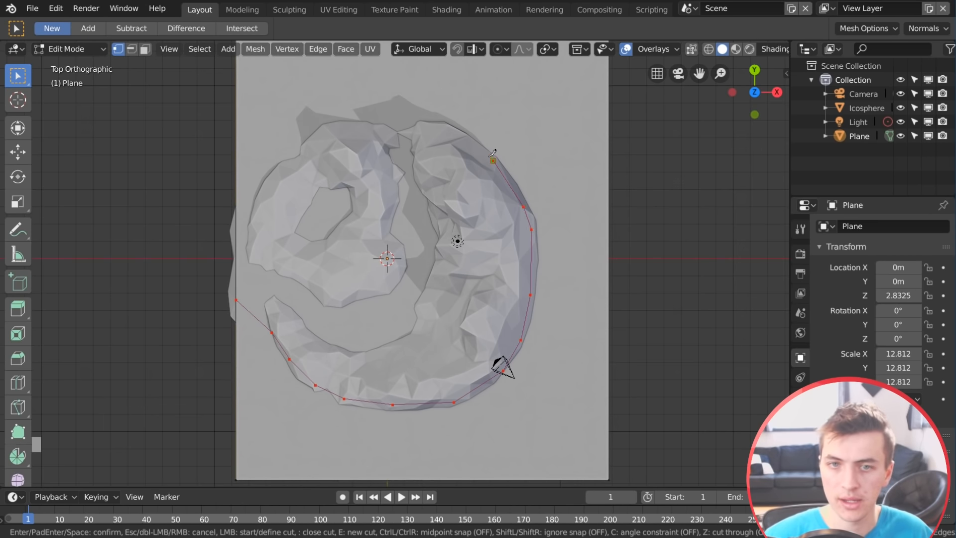
left_click(384, 130)
left_click(326, 136)
left_click(265, 225)
left_click(257, 252)
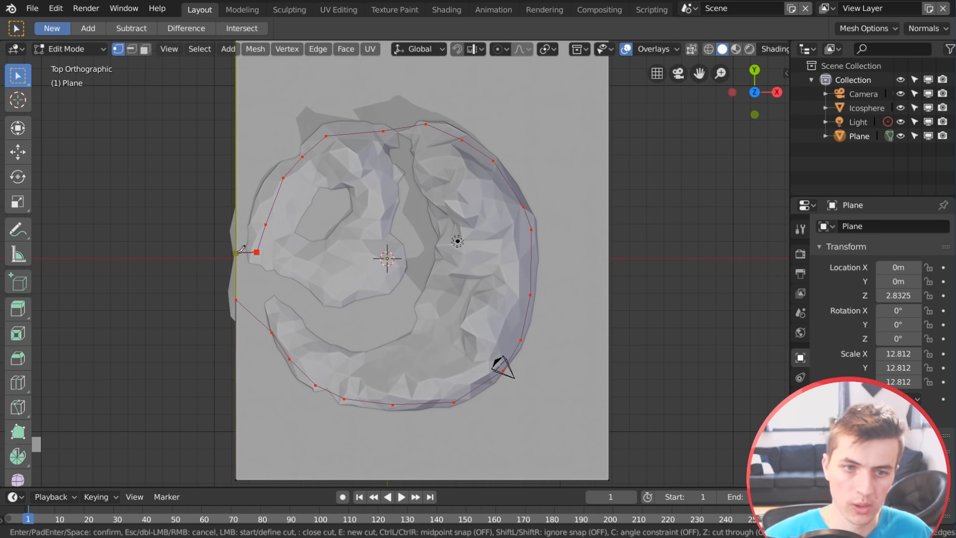
left_click(237, 248)
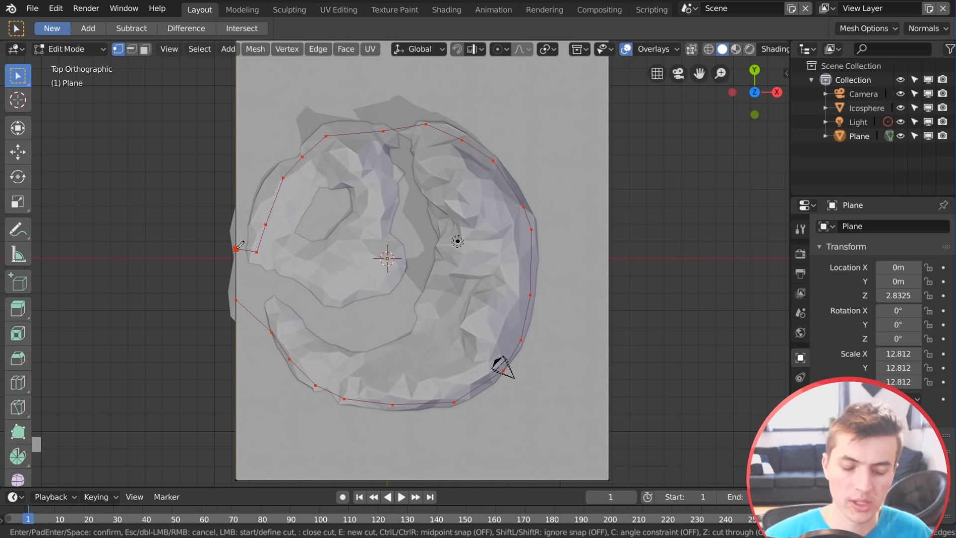
key("Return")
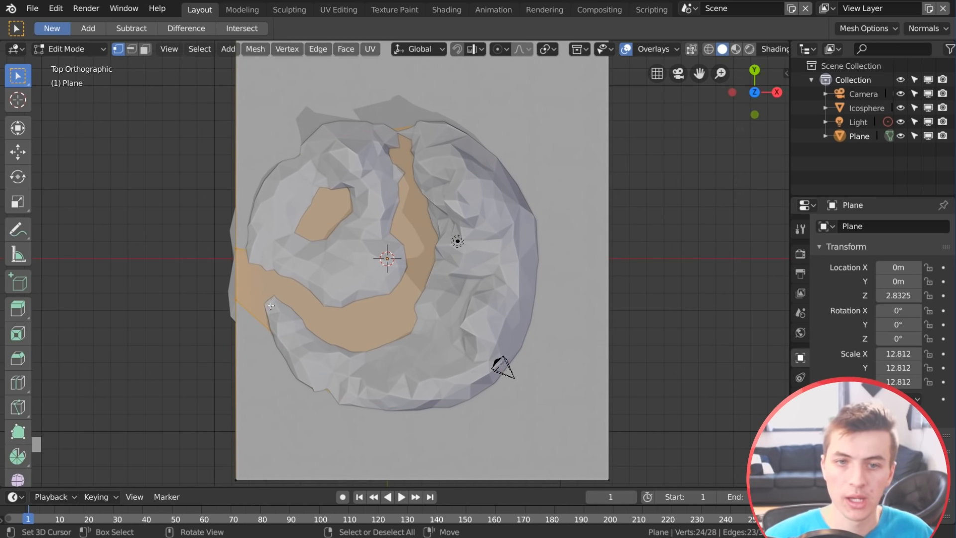
In face selection, delete the water plane's outer face lying outside the knife cut
middle_click_drag(271, 305, 454, 240)
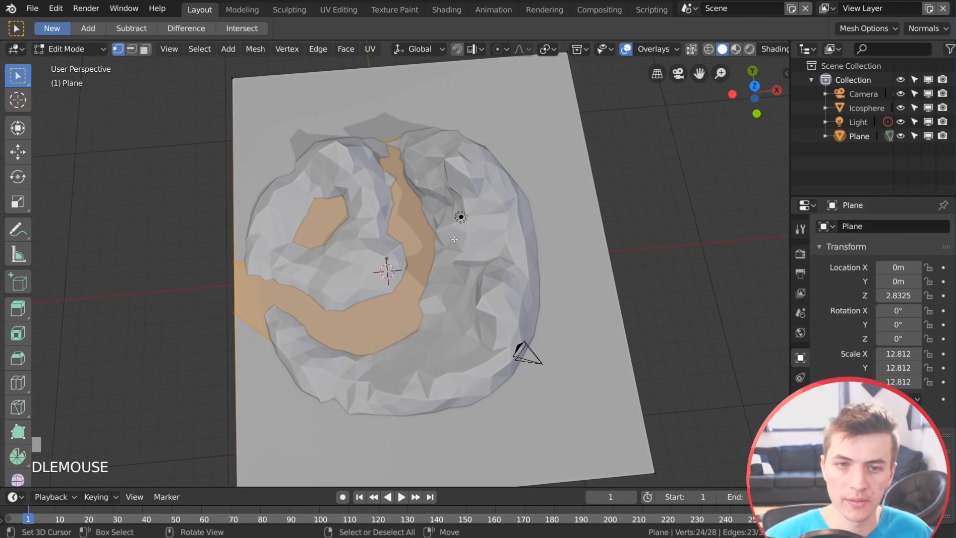
middle_click_drag(463, 333, 448, 319)
left_click(145, 49)
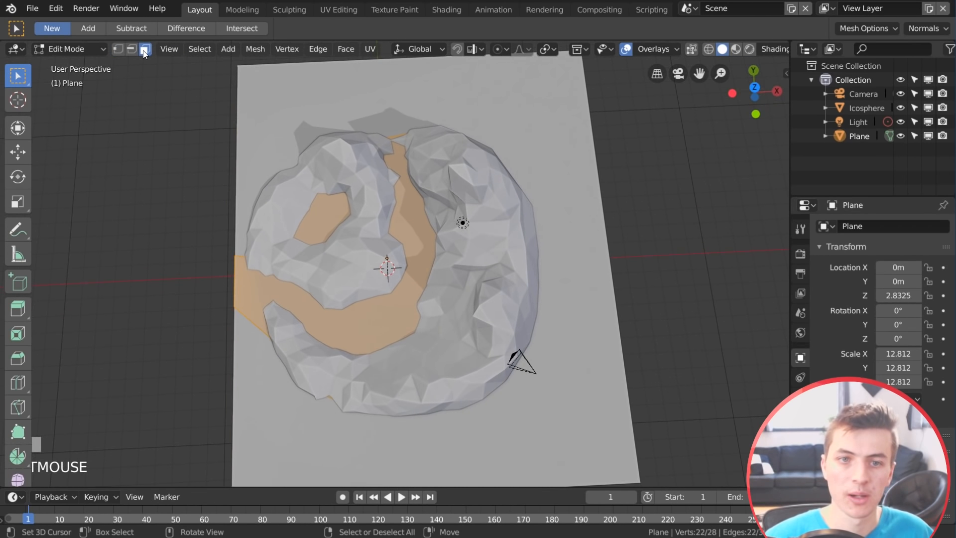
right_click(556, 135)
middle_click_drag(407, 258, 383, 127)
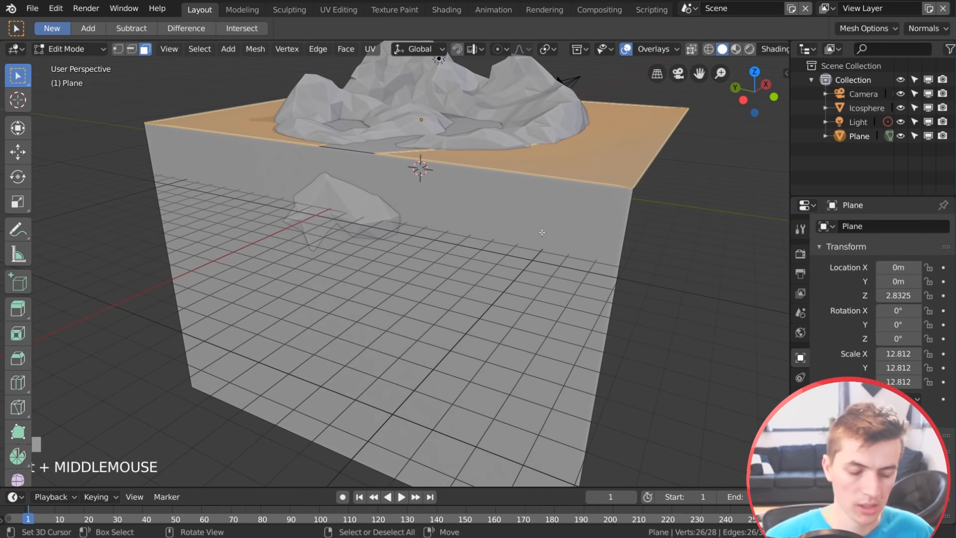
key("x")
left_click(557, 197)
Knife two vertical cuts down the hanging waterfall face, in line with both sides of the river mouth
middle_click_drag(558, 197, 442, 239)
middle_click_drag(522, 185, 399, 229)
key("1")
key("k")
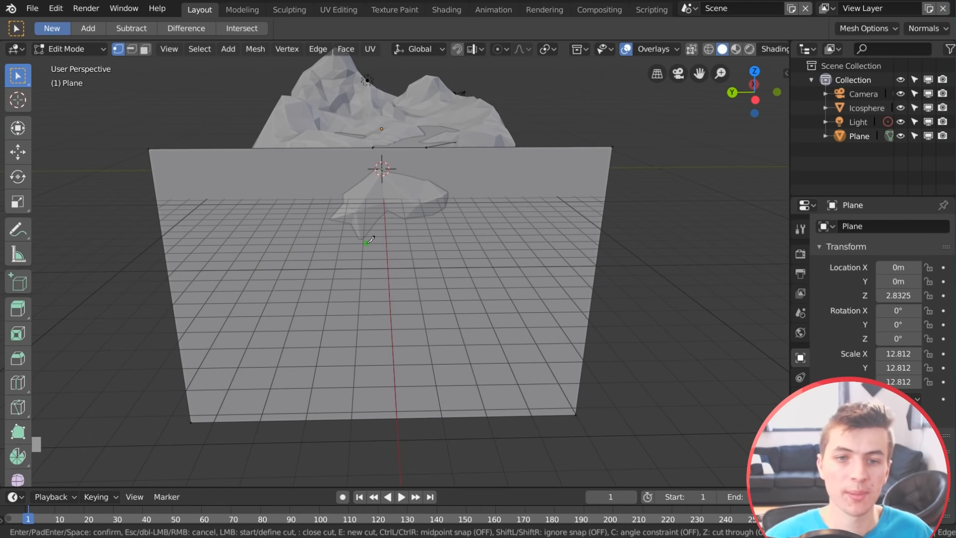
left_click(371, 417)
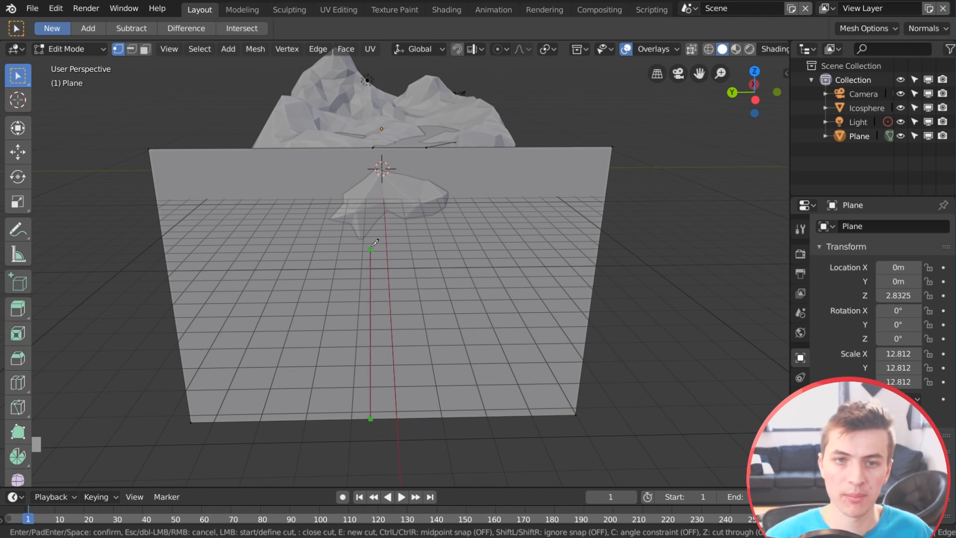
left_click(375, 148)
key("Return")
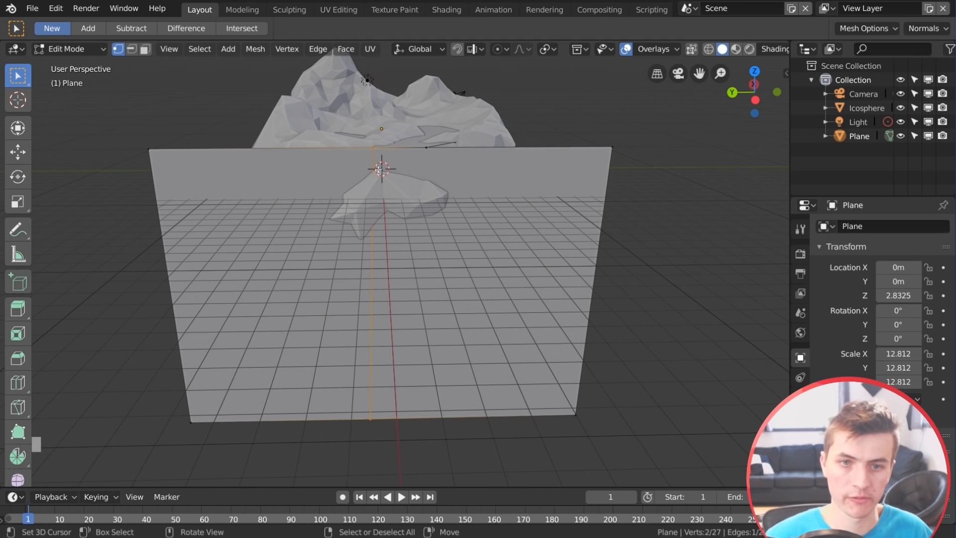
key("k")
left_click(425, 417)
left_click(427, 148)
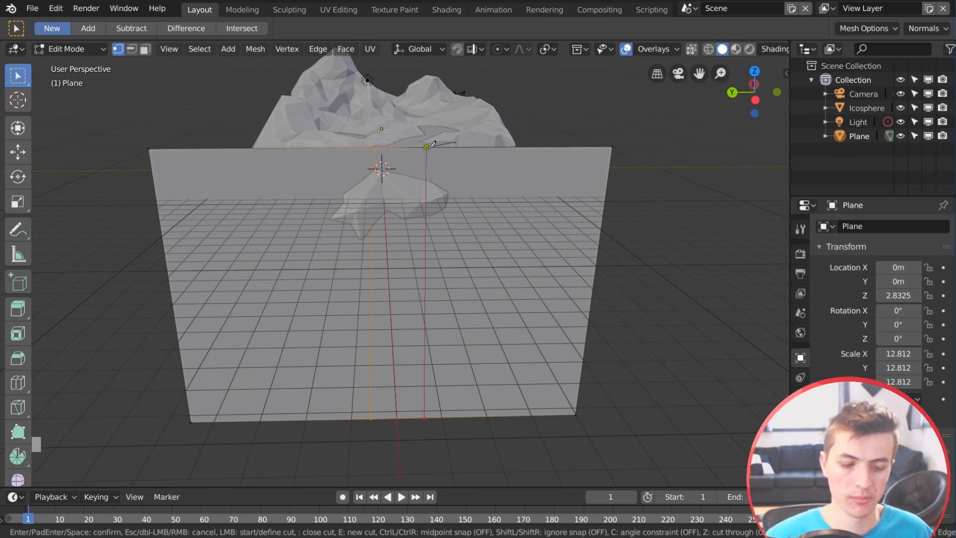
key("Return")
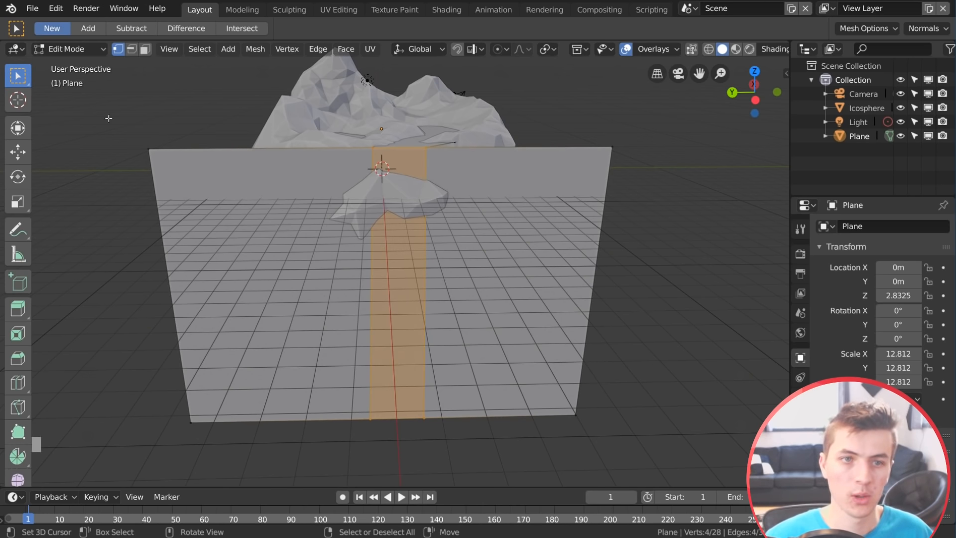
Delete the faces on both sides of the central waterfall strip
left_click(145, 48)
right_click(267, 267)
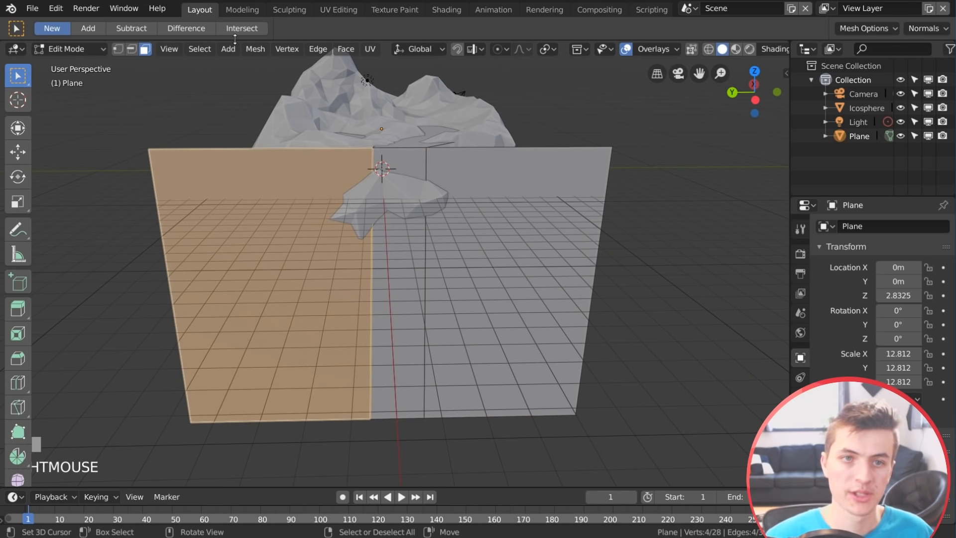
key("x")
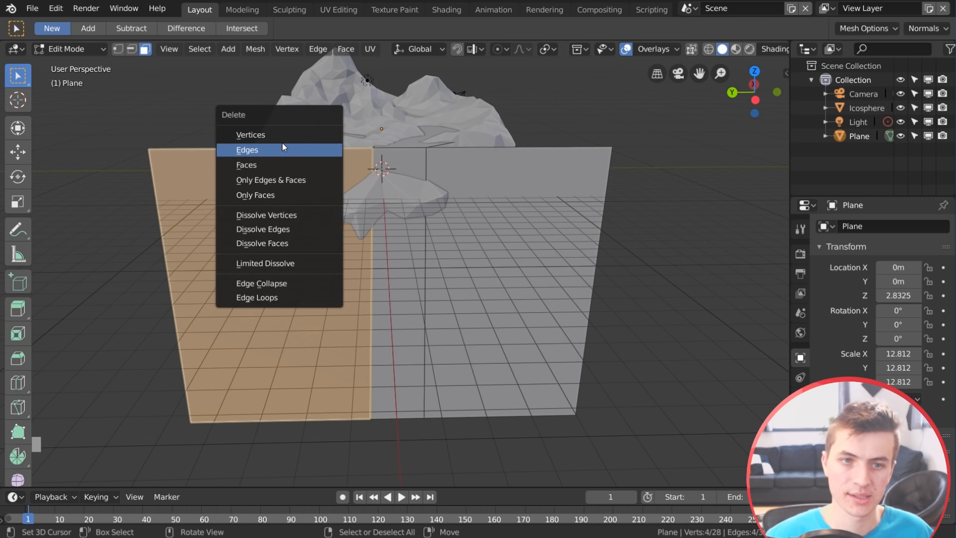
left_click(298, 163)
right_click(527, 253)
key("x")
left_click(526, 253)
Leave Edit Mode, switch the water plane to Sculpt Mode and enable Dyntopo, accepting the vertex data warning
middle_click_drag(527, 250, 309, 163)
key("Tab")
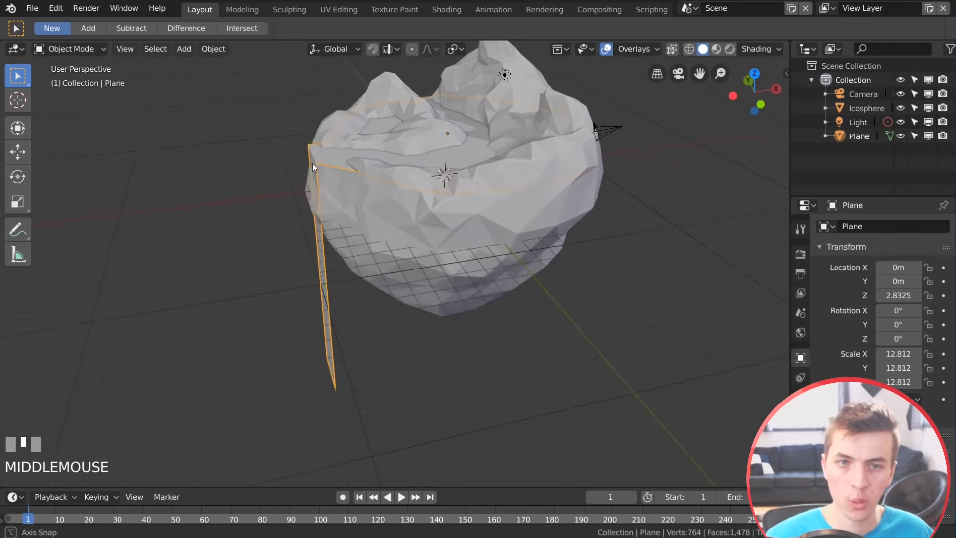
scroll(396, 180, "up", 2)
middle_click_drag(435, 187, 393, 239)
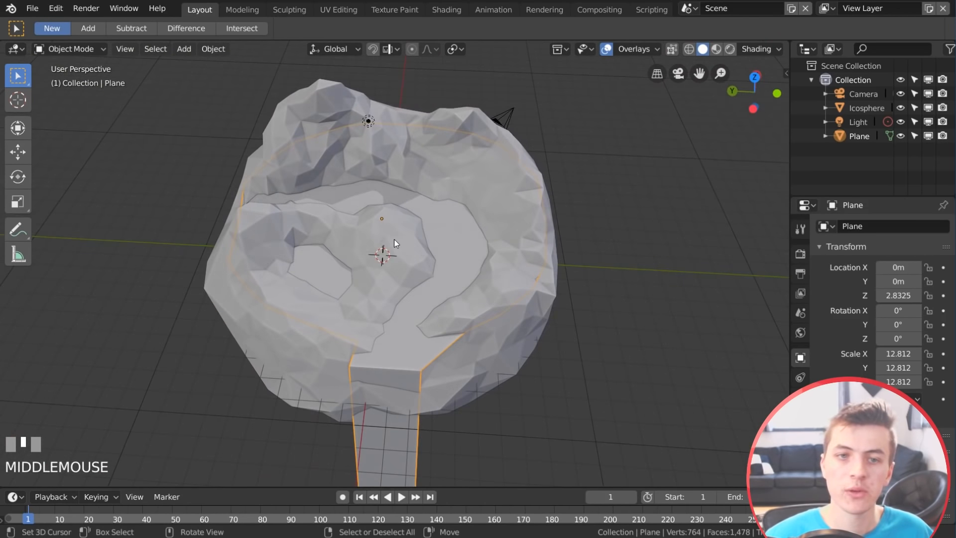
left_click(80, 49)
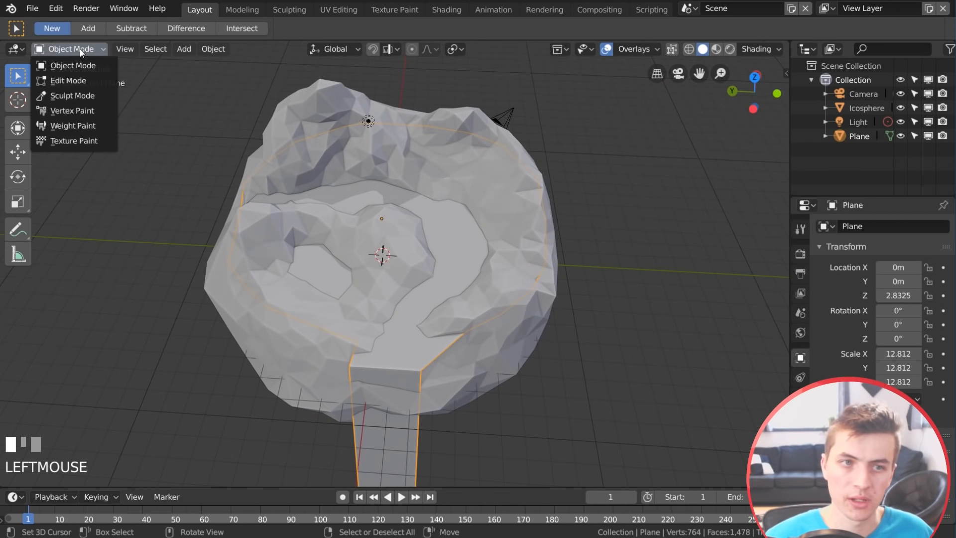
left_click(76, 94)
middle_click_drag(485, 283, 558, 224)
left_click(796, 27)
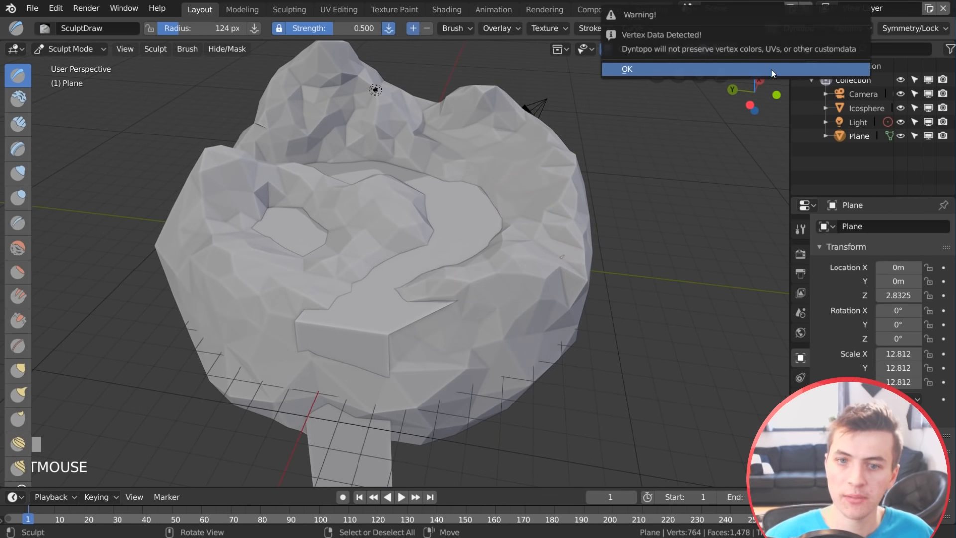
left_click(772, 69)
left_click(817, 30)
Sculpt low-poly facets into the water plane's river mouth and down the hanging waterfall strip with the SculptDraw brush
scroll(411, 312, "up", 2)
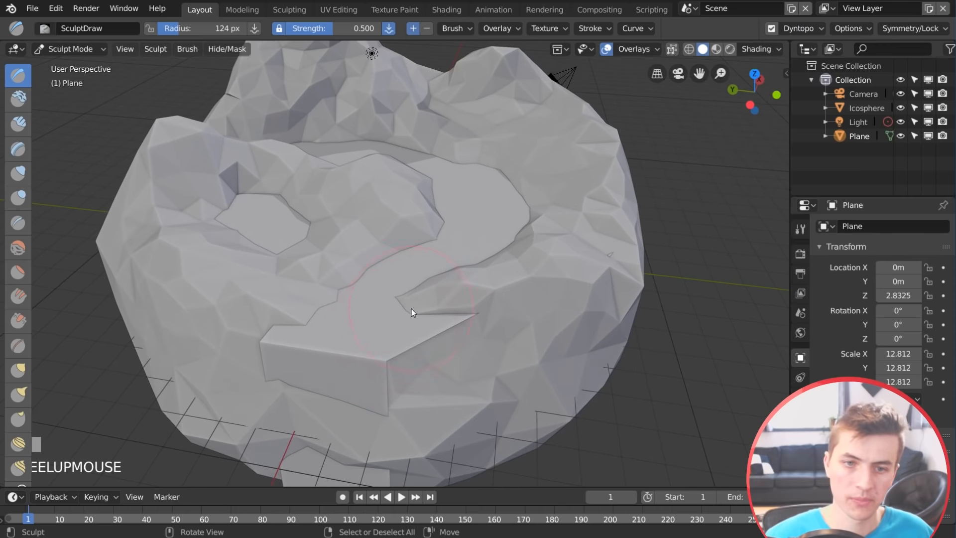
middle_click_drag(411, 312, 369, 346)
mouse_move(369, 347)
left_mouse_down()
mouse_move(384, 269)
mouse_move(413, 306)
mouse_move(390, 257)
mouse_move(378, 346)
left_mouse_up()
left_click_drag(437, 286, 435, 396)
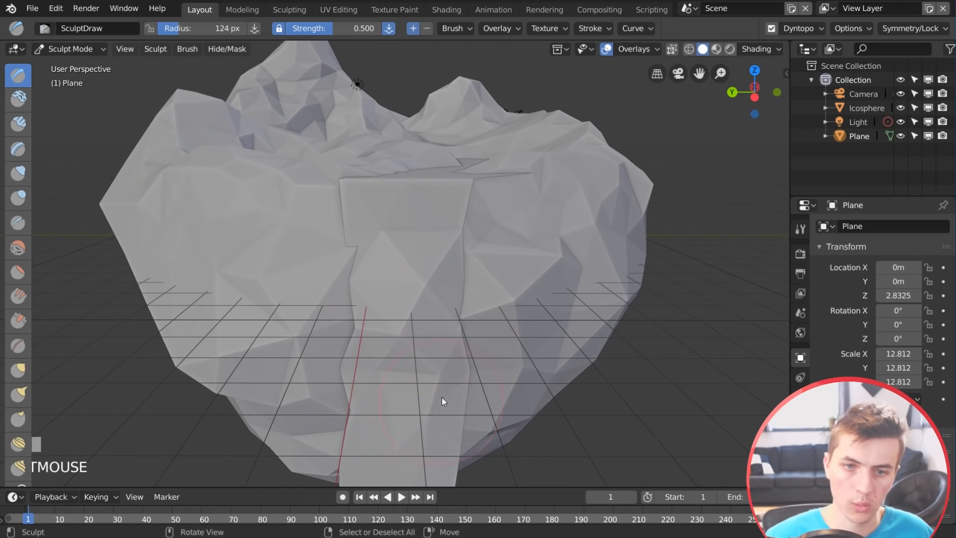
mouse_move(442, 402)
middle_mouse_down()
mouse_move(410, 367)
mouse_move(305, 304)
middle_mouse_up()
middle_click_drag(264, 269, 354, 352)
mouse_move(354, 351)
left_mouse_down()
mouse_move(339, 397)
mouse_move(316, 387)
mouse_move(351, 360)
mouse_move(321, 369)
left_mouse_up()
Sculpt raised and carved facets along the river surface, and smooth the water up to the back channel behind the hill
scroll(378, 386, "up", 4)
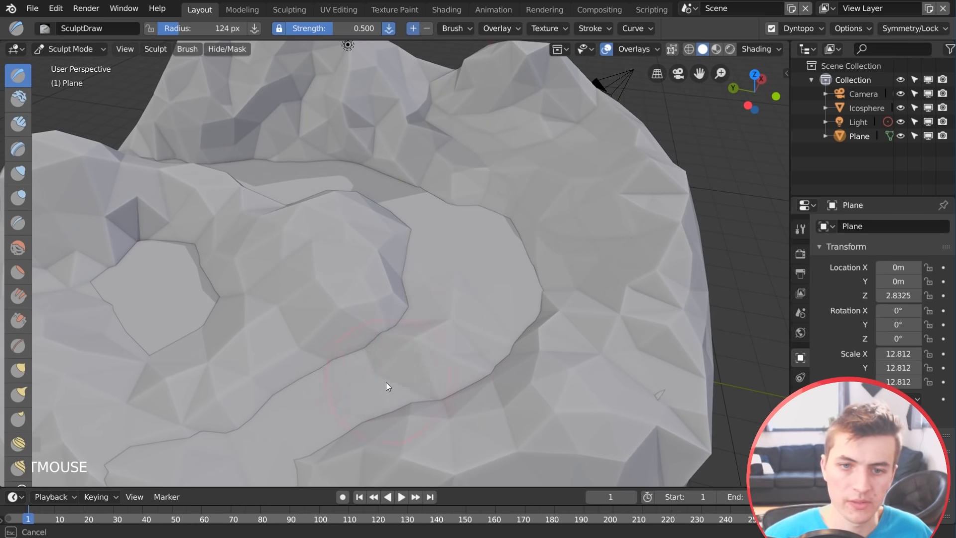
left_click_drag(390, 362, 438, 299, "ctrl")
mouse_move(447, 271)
left_mouse_down()
mouse_move(450, 263)
mouse_move(489, 264)
mouse_move(425, 285)
mouse_move(493, 273)
mouse_move(440, 261)
left_mouse_up()
mouse_move(351, 399)
left_mouse_down("shift")
mouse_move(334, 400)
mouse_move(295, 339)
mouse_move(331, 220)
mouse_move(419, 211)
left_mouse_up("shift")
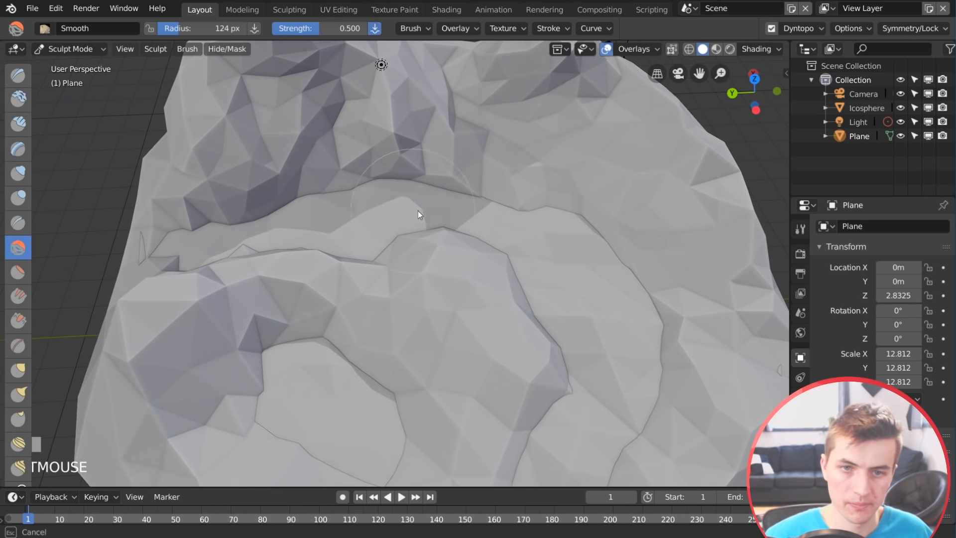
Add further strokes to the river and smooth the water over the edge and down the upper part of the waterfall
mouse_move(583, 293)
middle_mouse_down()
mouse_move(585, 346)
mouse_move(486, 241)
mouse_move(487, 265)
middle_mouse_up()
key("x")
middle_click_drag(476, 221, 365, 155)
left_click(366, 168)
key("s")
mouse_move(380, 210)
middle_mouse_down()
mouse_move(458, 273)
mouse_move(363, 261)
middle_mouse_up()
mouse_move(363, 261)
left_mouse_down()
mouse_move(330, 335)
mouse_move(331, 279)
mouse_move(330, 294)
left_mouse_up()
middle_click_drag(330, 294, 326, 214)
mouse_move(326, 214)
left_mouse_down()
mouse_move(324, 193)
mouse_move(340, 210)
left_mouse_up()
mouse_move(339, 210)
middle_mouse_down()
mouse_move(359, 210)
mouse_move(340, 262)
middle_mouse_up()
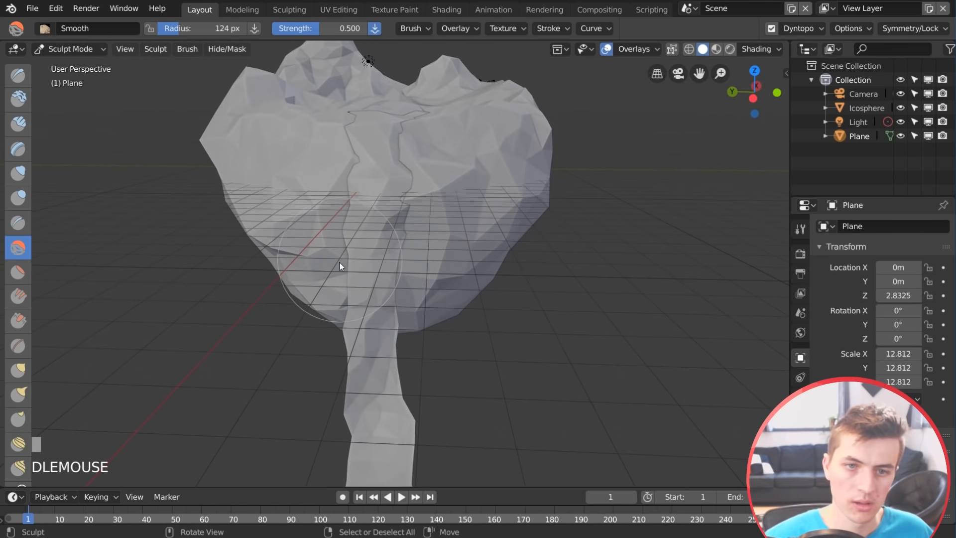
Smooth the lower end of the waterfall strip into an irregular narrow stream and return to Object Mode
left_click_drag(339, 261, 333, 383)
mouse_move(332, 384)
middle_mouse_down()
mouse_move(461, 387)
mouse_move(423, 368)
middle_mouse_up()
mouse_move(423, 369)
left_mouse_down()
mouse_move(389, 355)
mouse_move(382, 402)
mouse_move(343, 454)
mouse_move(289, 363)
mouse_move(310, 255)
mouse_move(327, 384)
left_mouse_up()
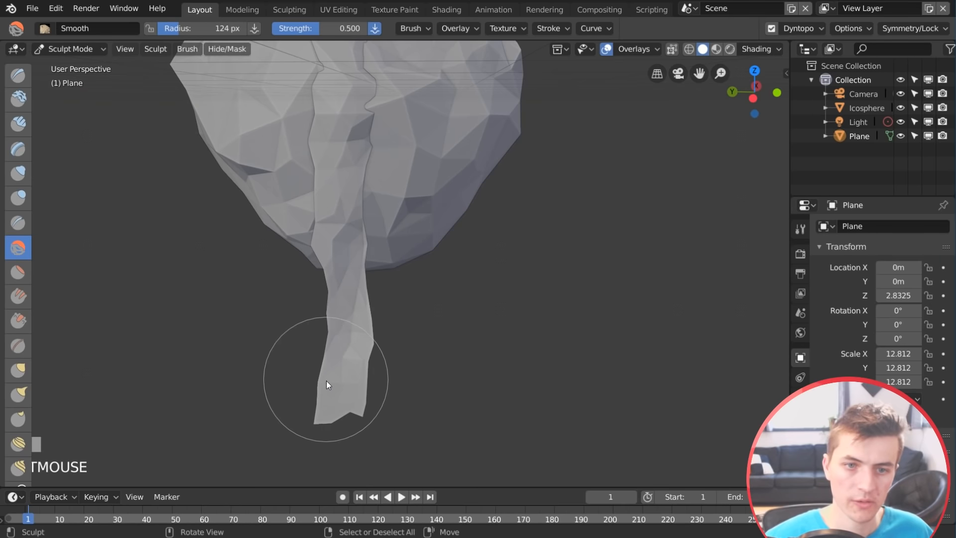
mouse_move(327, 384)
middle_mouse_down()
mouse_move(443, 333)
mouse_move(487, 241)
mouse_move(476, 324)
mouse_move(384, 310)
middle_mouse_up()
scroll(473, 291, "up", 3)
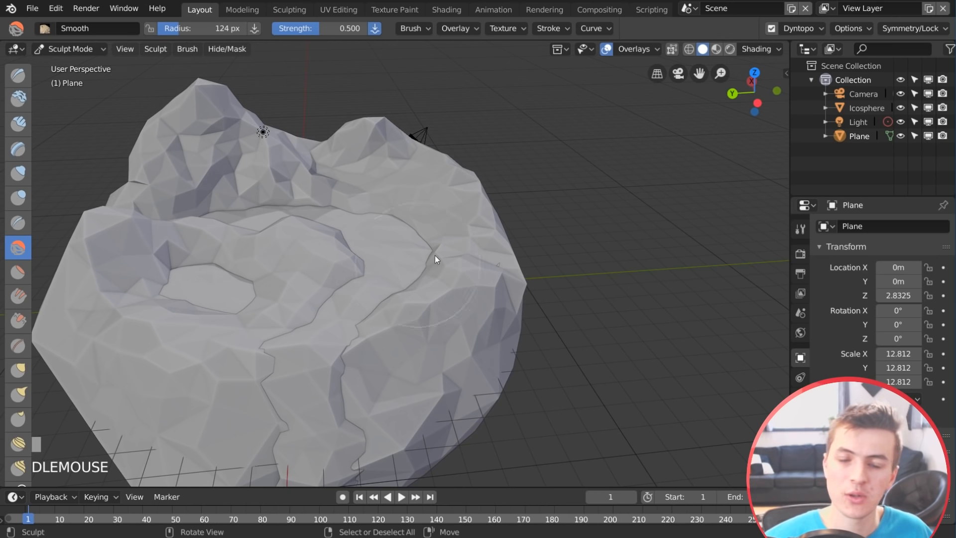
middle_click_drag(447, 249, 423, 246, "shift")
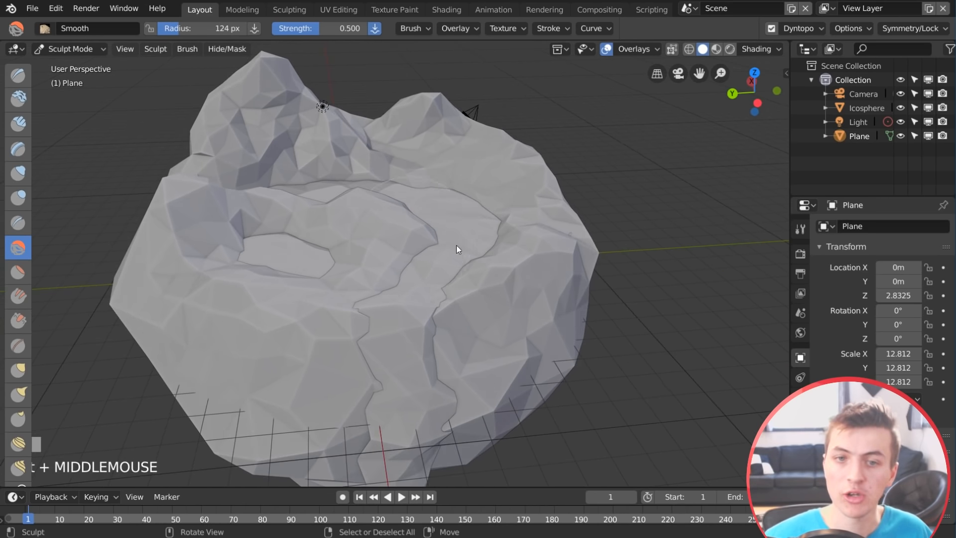
middle_click_drag(503, 322, 561, 309)
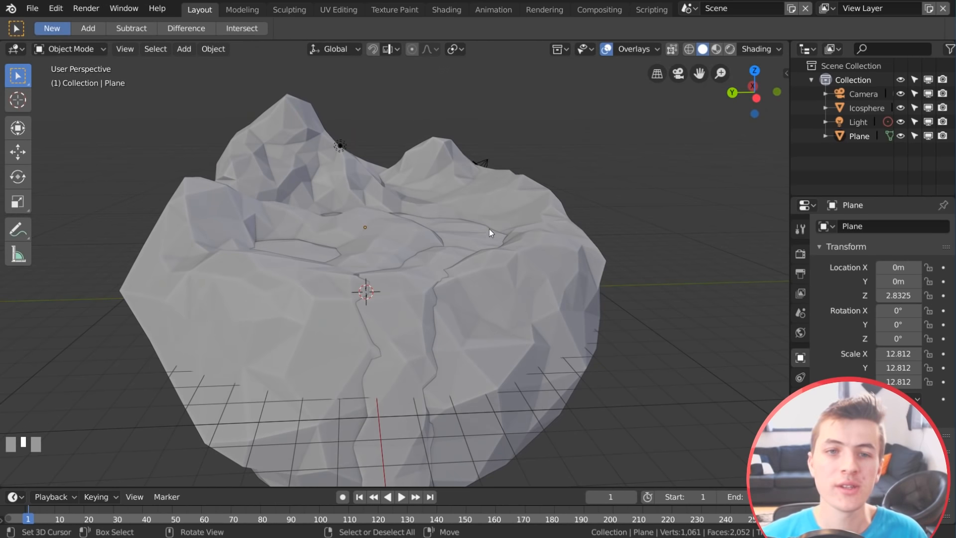
Select the light and move it beside and above the island's smaller peak, to about Y -8.8 m and Z 7 m
right_click(344, 148)
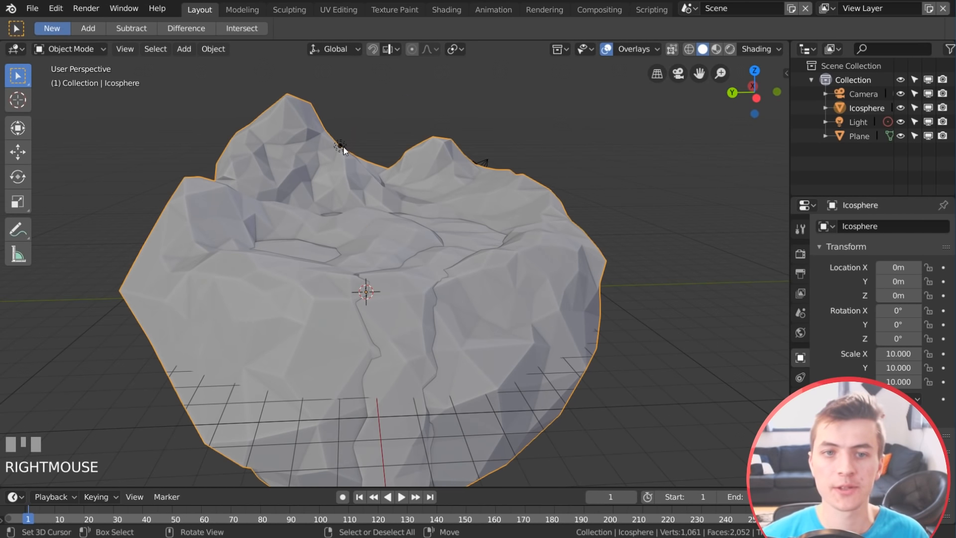
right_click(344, 148)
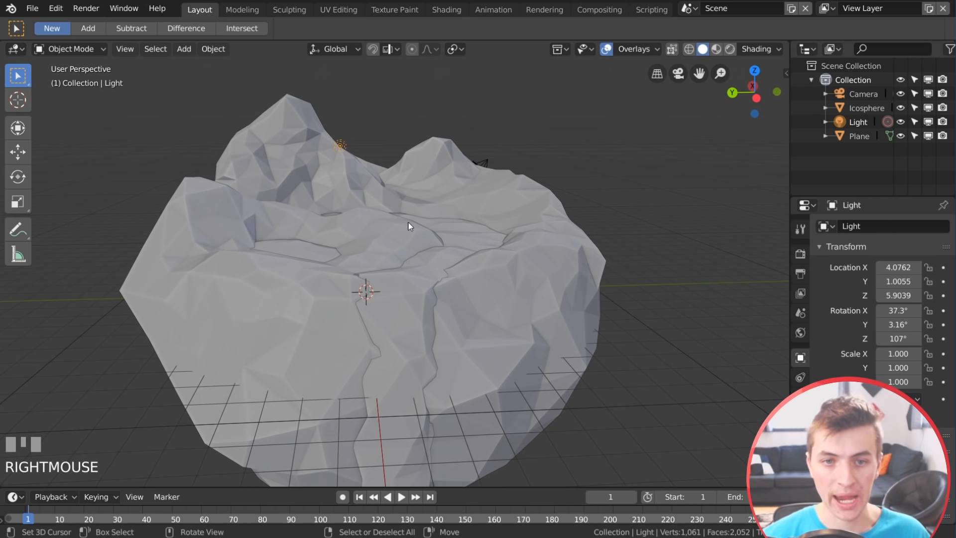
middle_click_drag(408, 234, 398, 234)
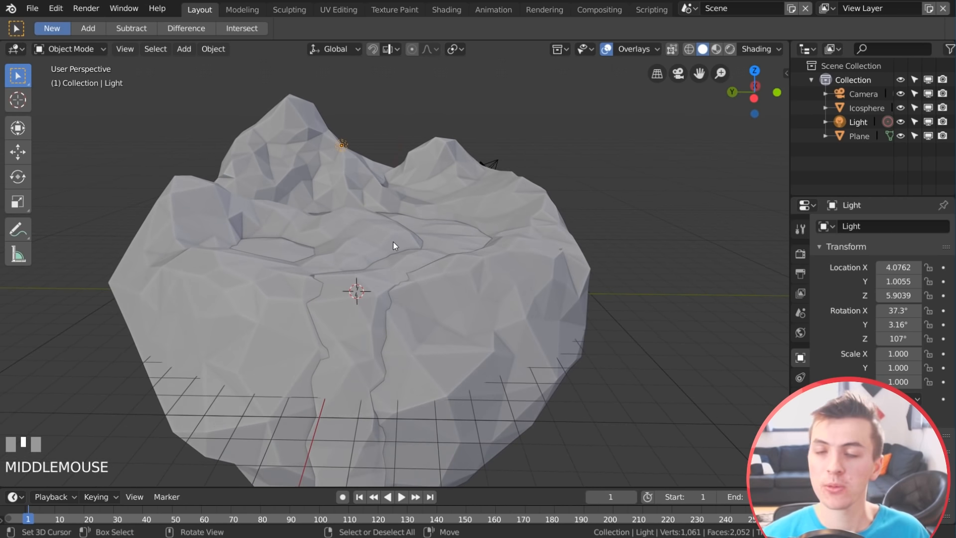
key("g")
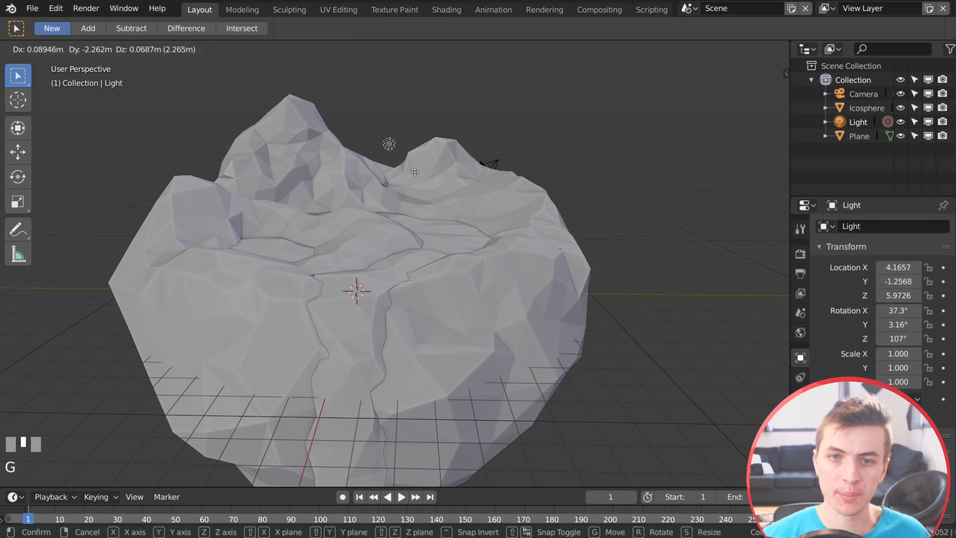
left_click(571, 153)
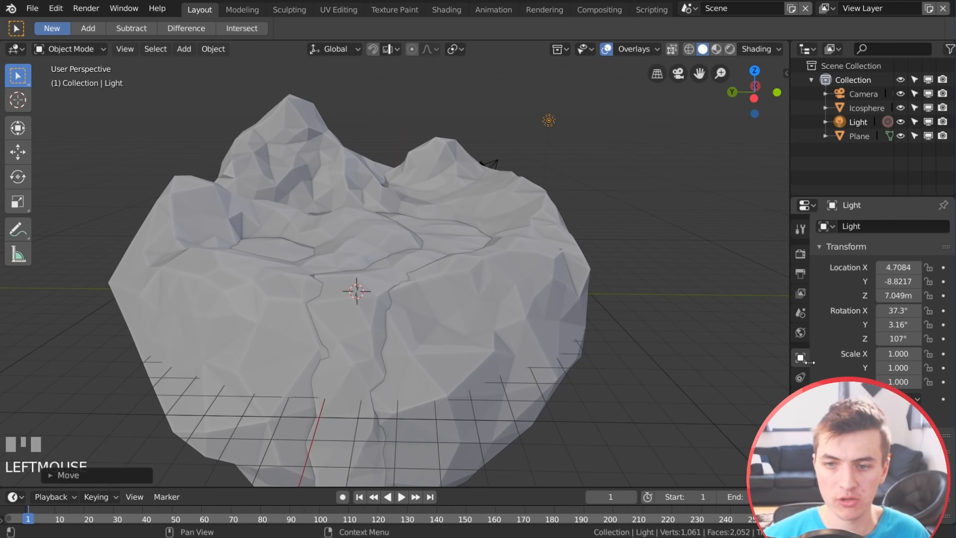
Change the light's type to Sun and give it a warm orange-tan color
left_click(800, 417)
left_click(865, 283)
left_click_drag(791, 246, 748, 242)
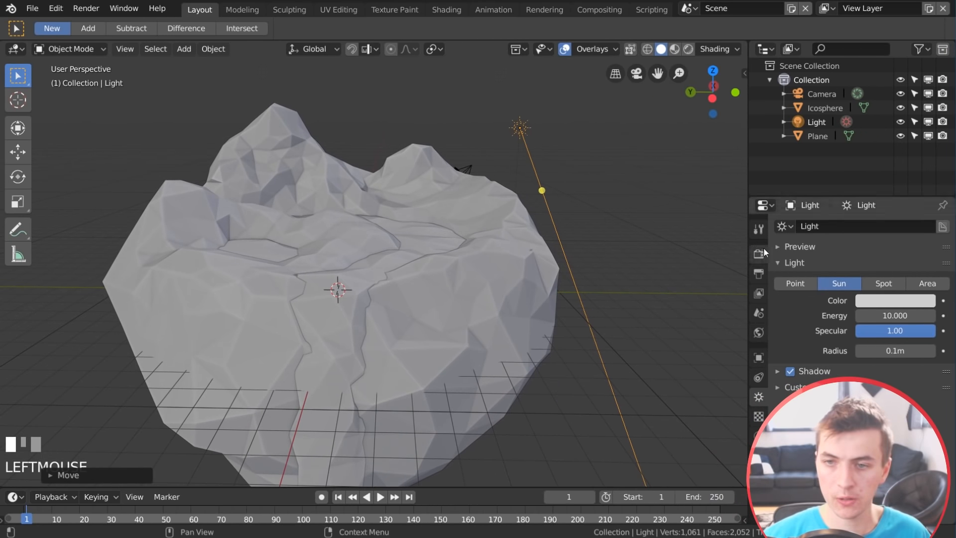
left_click(894, 298)
mouse_move(866, 183)
left_mouse_down()
mouse_move(850, 173)
mouse_move(847, 181)
left_mouse_up()
Enable Contact Shadows for the sun light and display the scene in rendered shading
scroll(778, 374, "down", 1)
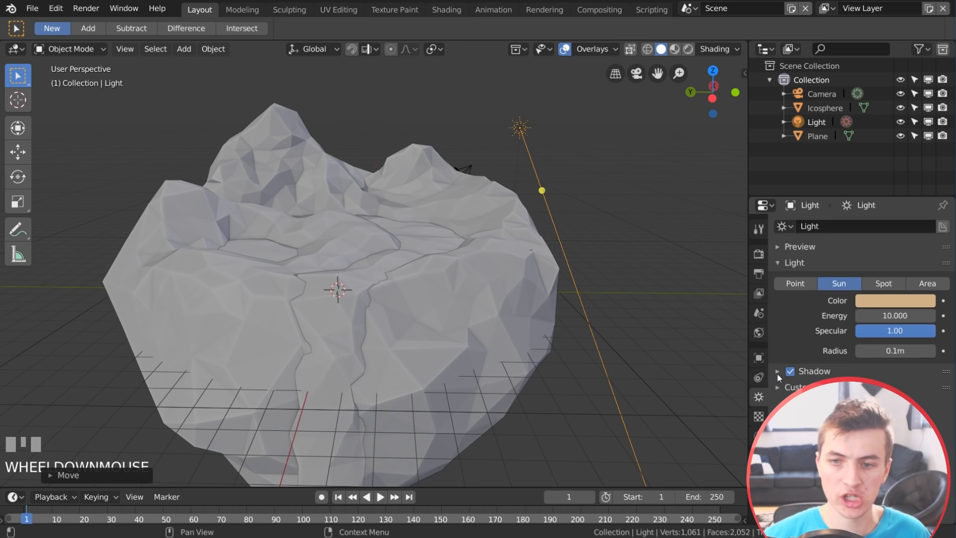
left_click(777, 371)
scroll(777, 373, "down", 4)
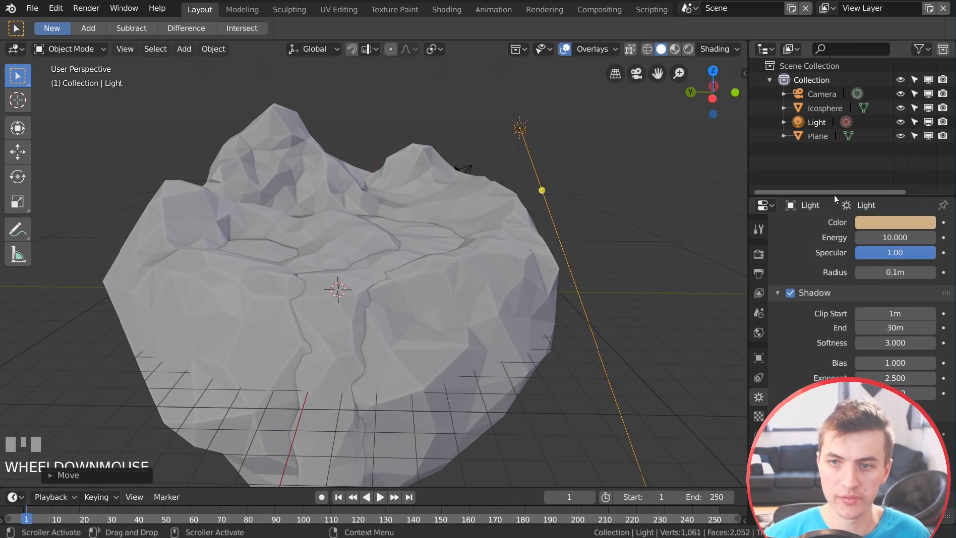
left_click_drag(835, 197, 851, 59)
left_click(796, 354)
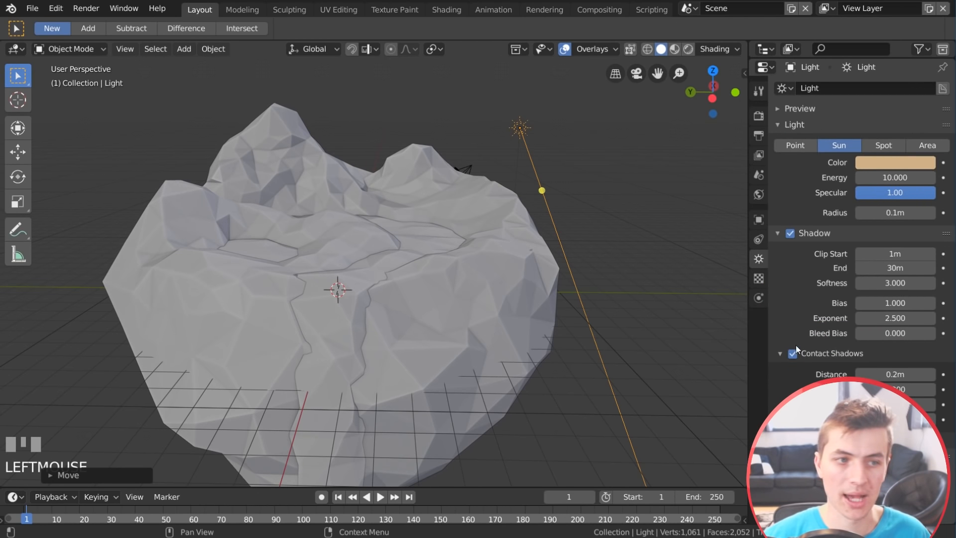
left_click(688, 48)
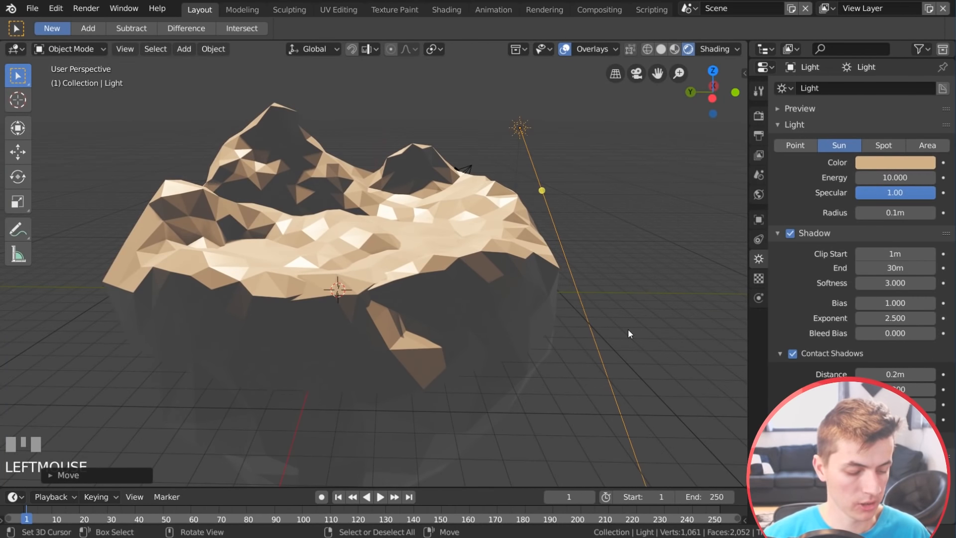
Rotate the sun light around the Z axis and tilt it so it shines across the island
key("r")
key("z")
left_click(353, 235)
middle_click_drag(353, 235, 438, 299)
key("r")
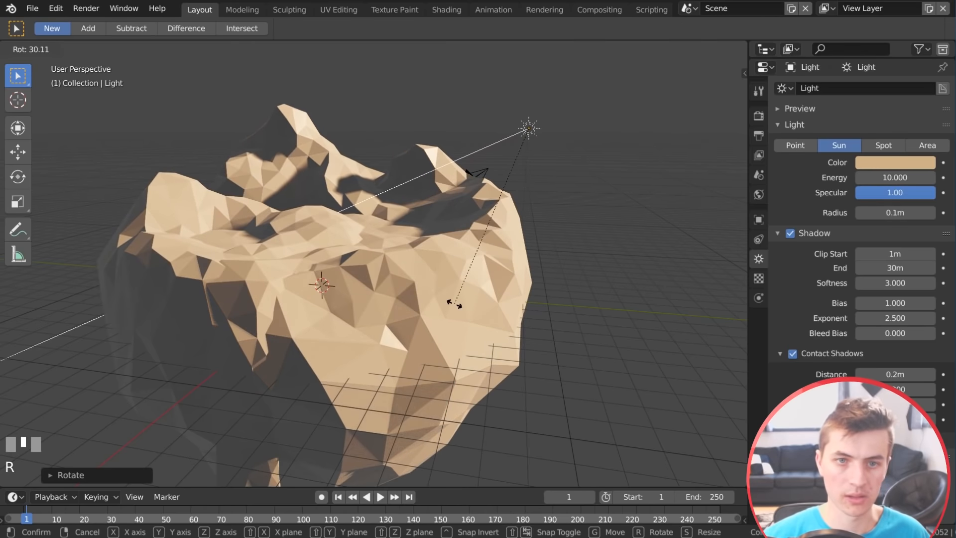
left_click(454, 304)
Move the sun light farther out and higher, and fine-tune its direction with a plain and a trackball rotation
middle_click_drag(454, 304, 492, 275)
key("g")
left_click(590, 196)
middle_click_drag(590, 197, 622, 190)
key("r")
left_click(624, 186)
key("r")
key("r")
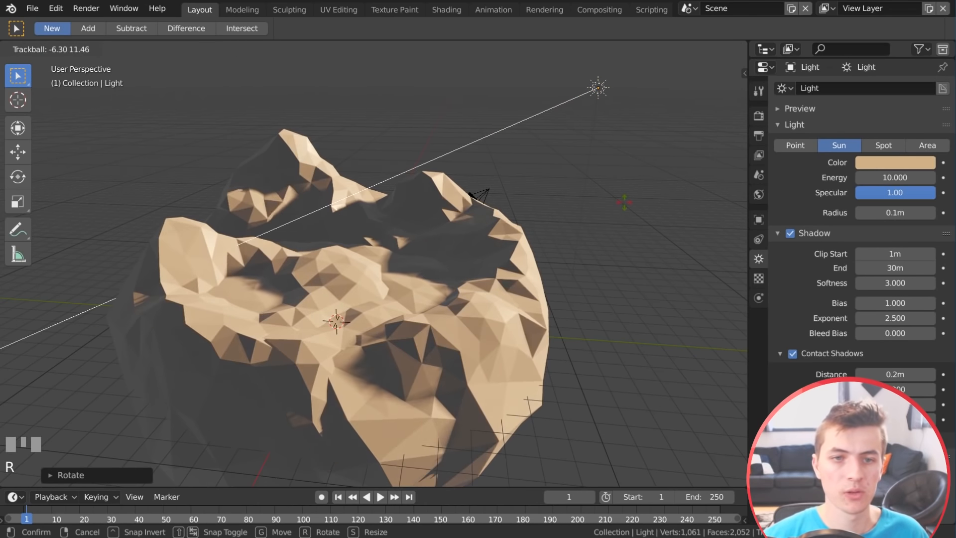
left_click(291, 254)
Shift the sun light's color to a pinkish peach tone
middle_click_drag(291, 254, 428, 259)
left_click(891, 162)
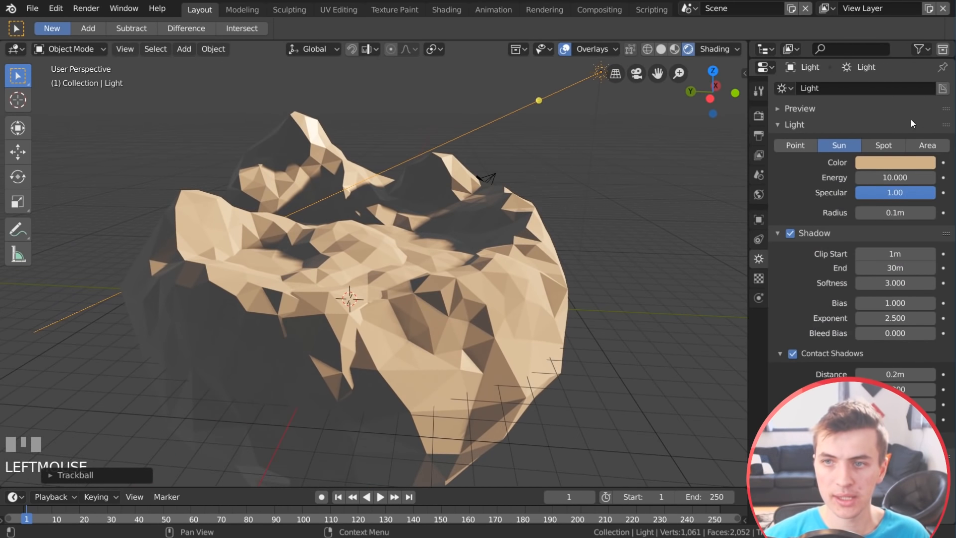
left_click(891, 162)
left_click_drag(856, 245, 859, 251)
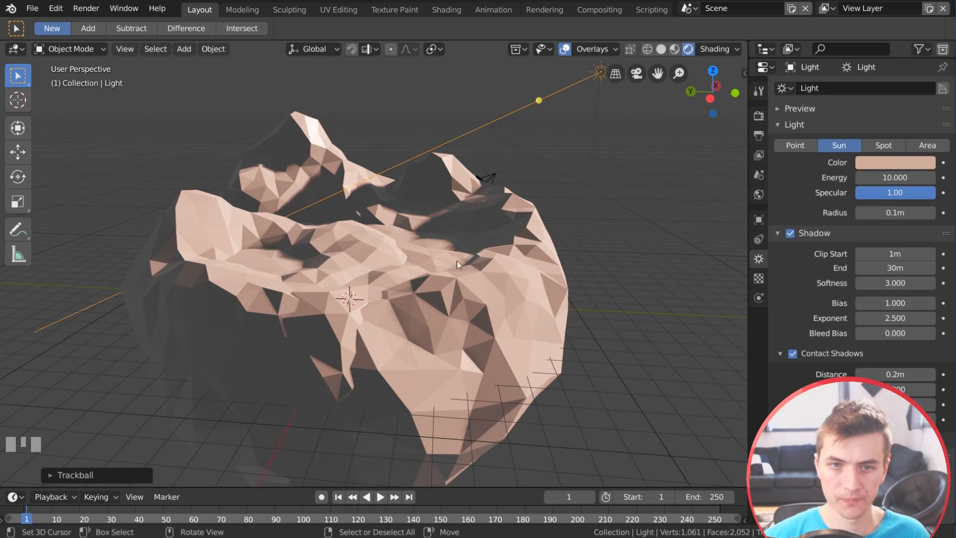
middle_click_drag(511, 255, 488, 267)
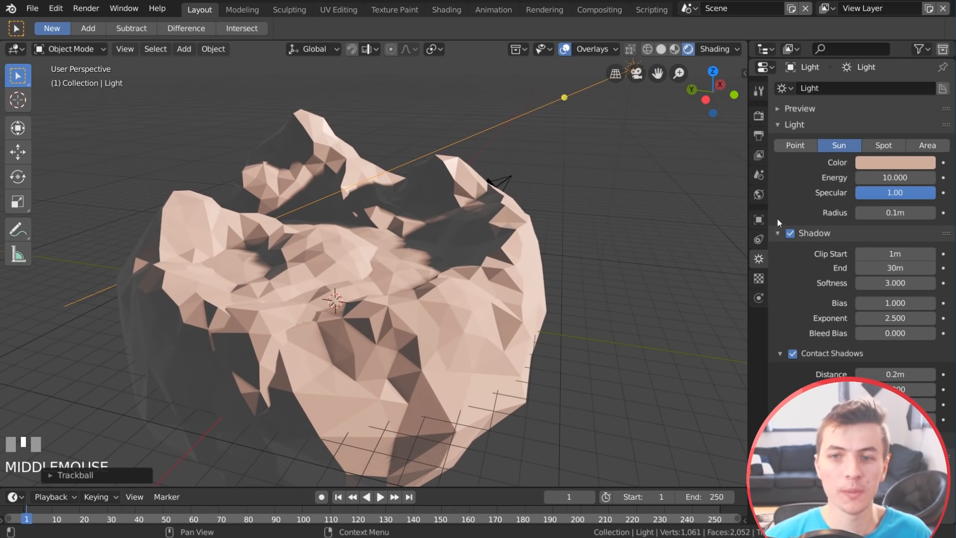
Use an Environment Texture as the world's background color and browse to the GrandCanyon_C_YumaPoint folder for its image
left_click(760, 195)
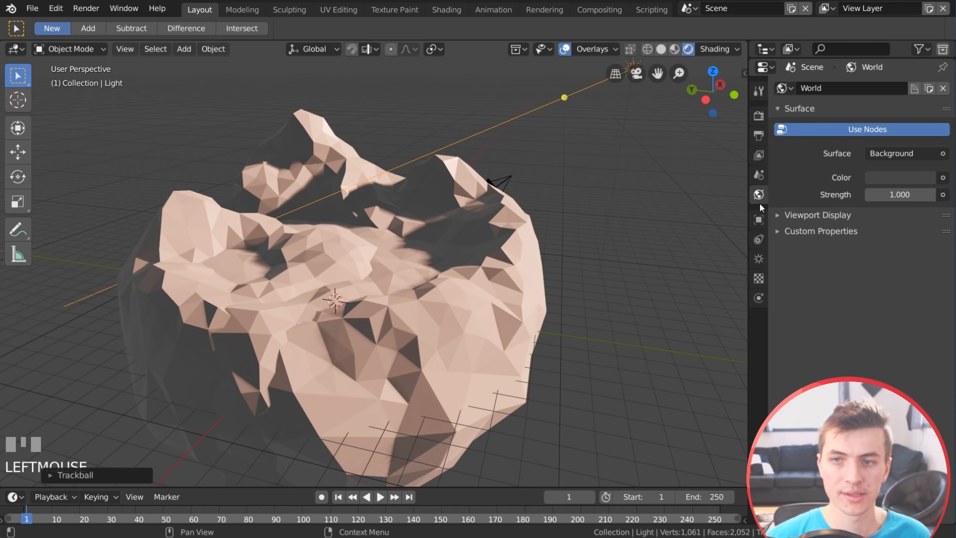
left_click(868, 131)
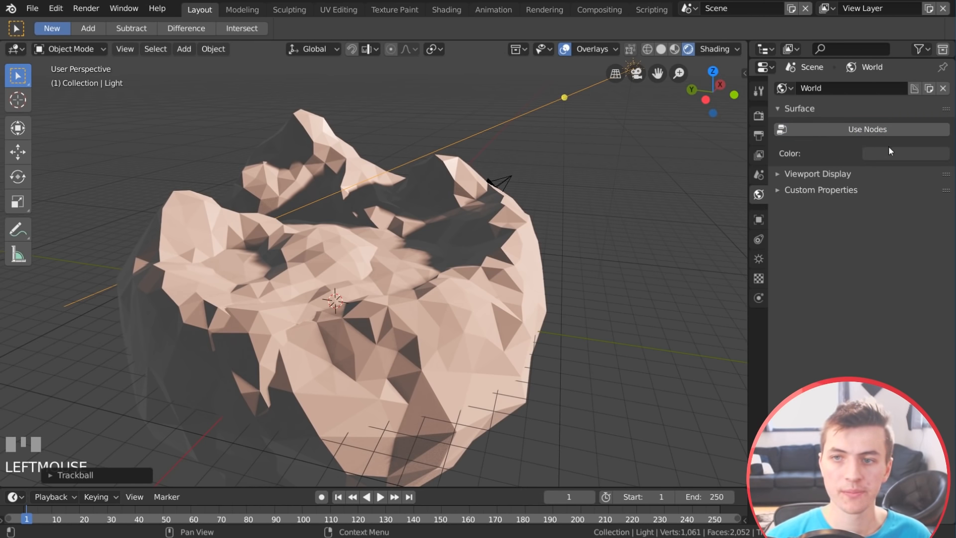
left_click(877, 134)
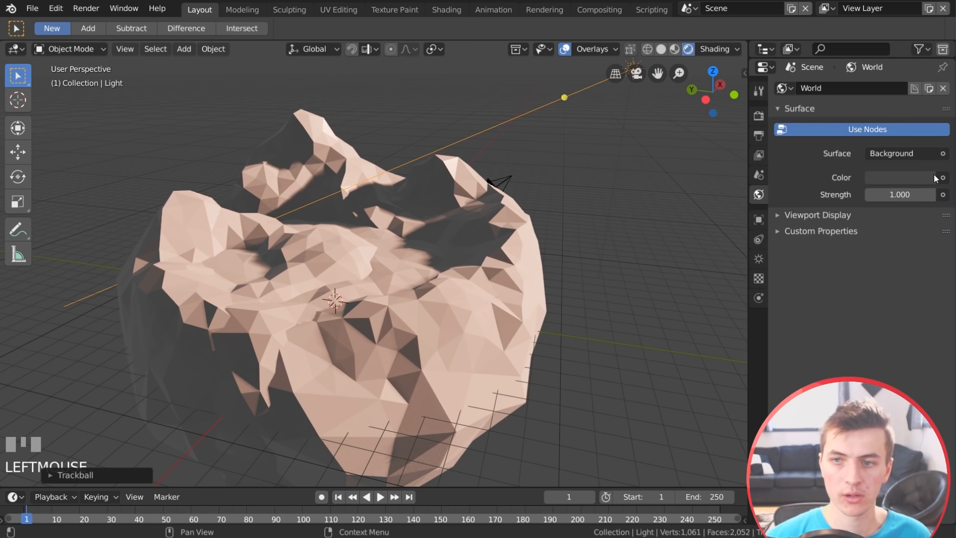
left_click(942, 178)
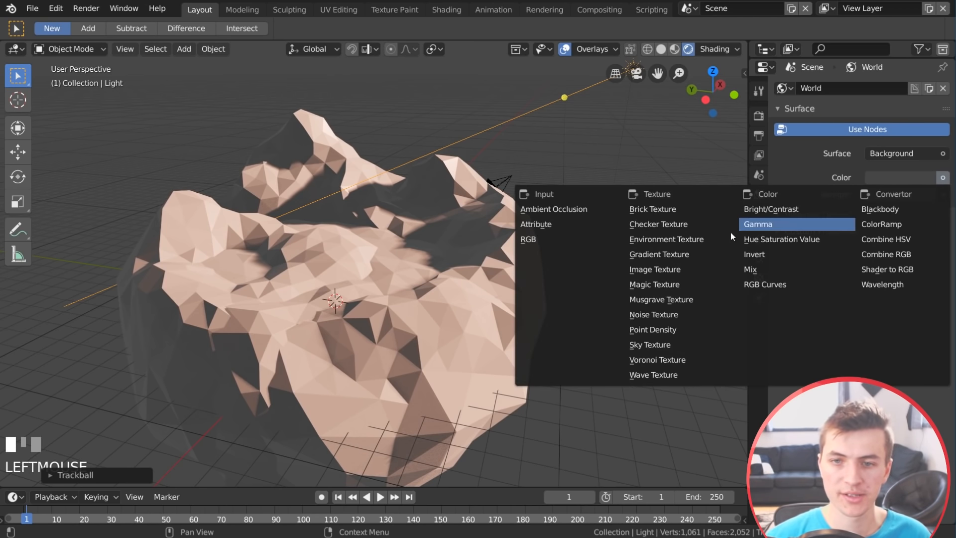
left_click(688, 241)
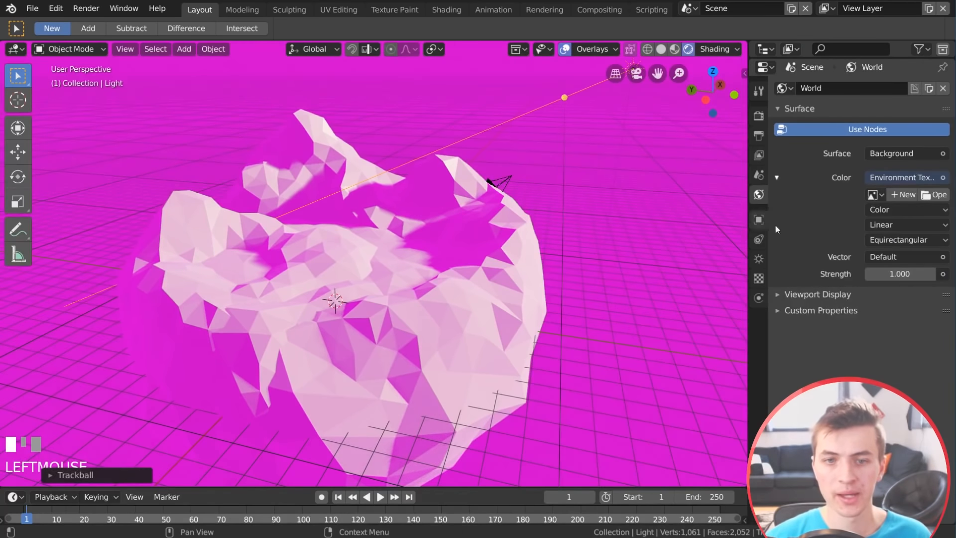
left_click(934, 195)
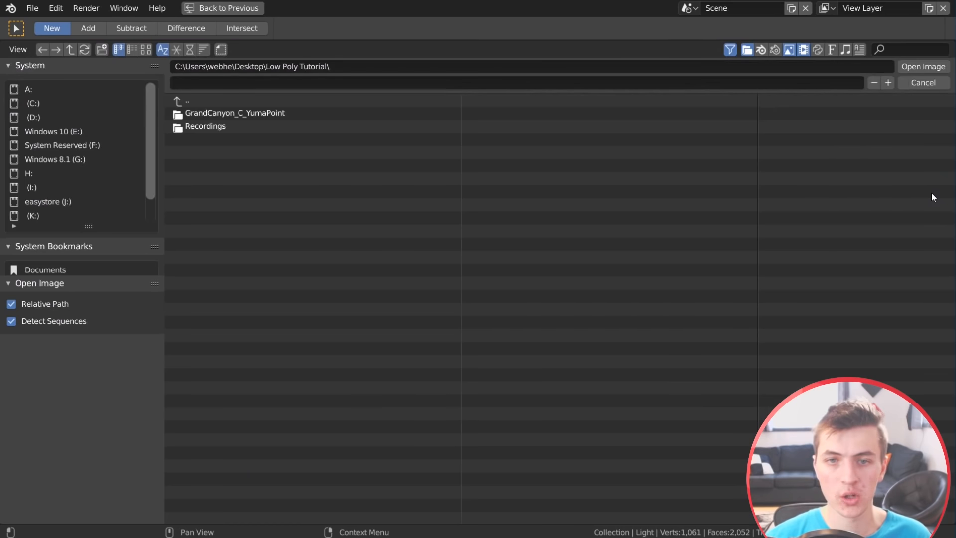
left_click(232, 111)
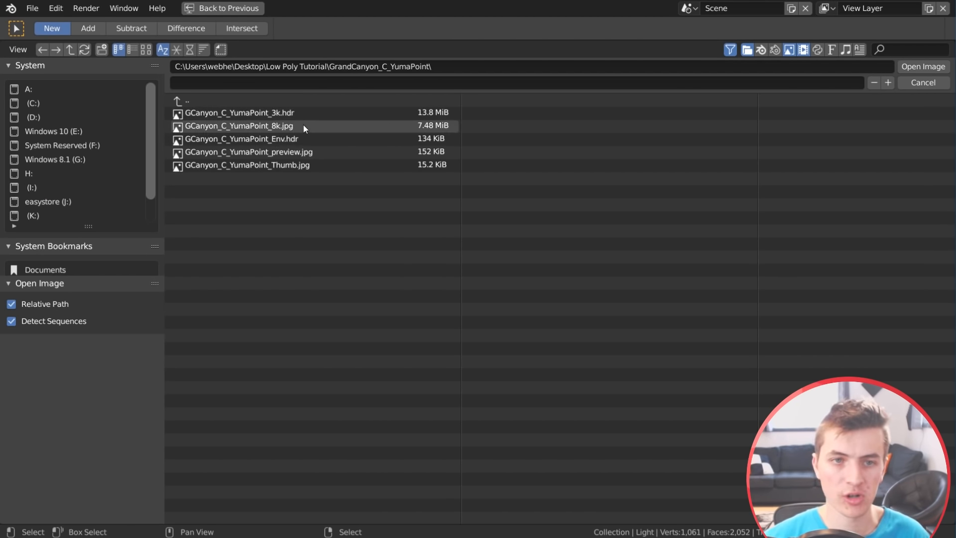
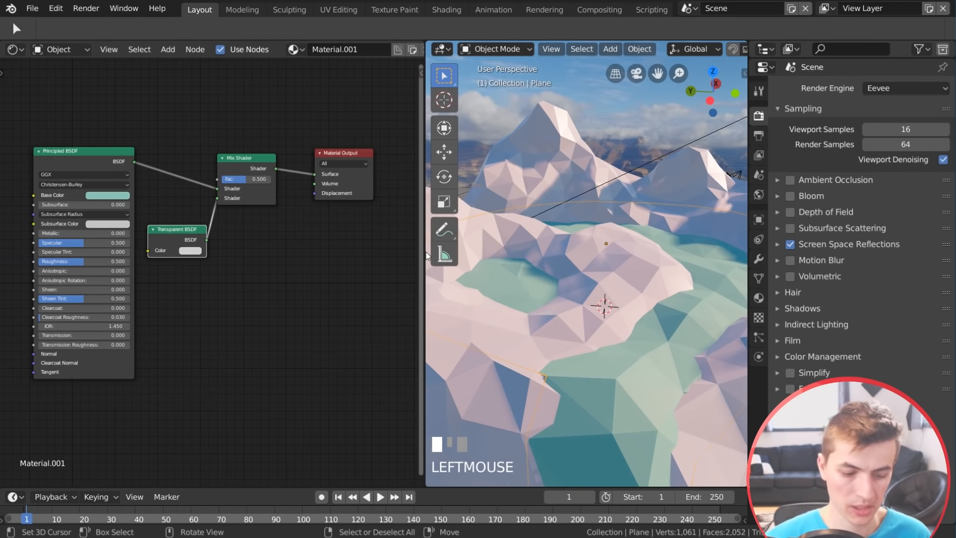
Set the blend mode of the water material Material.001 to Alpha Blend
key("n")
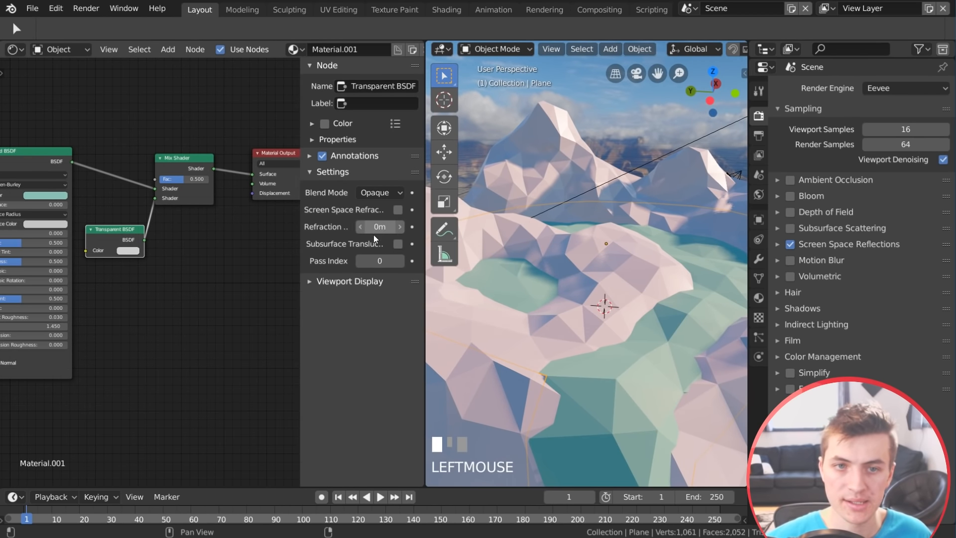
left_click(382, 193)
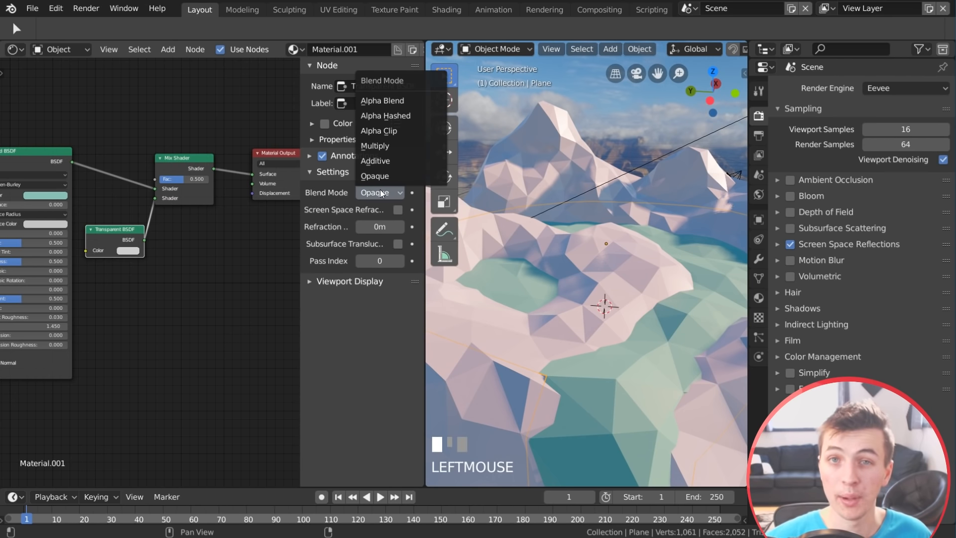
left_click(402, 101)
middle_click_drag(704, 355, 665, 357)
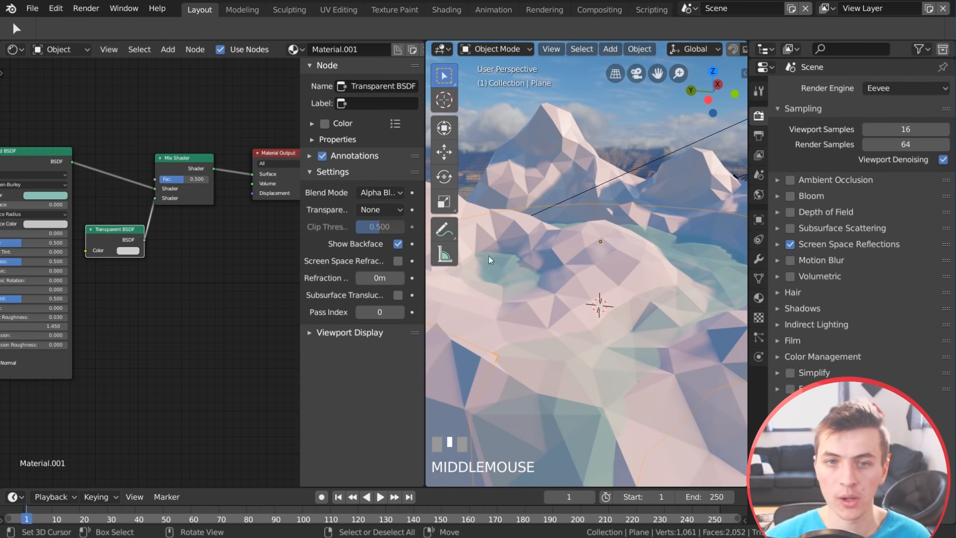
Set the mix factor between the water material's Principled and Transparent shaders to 0.35
key("n")
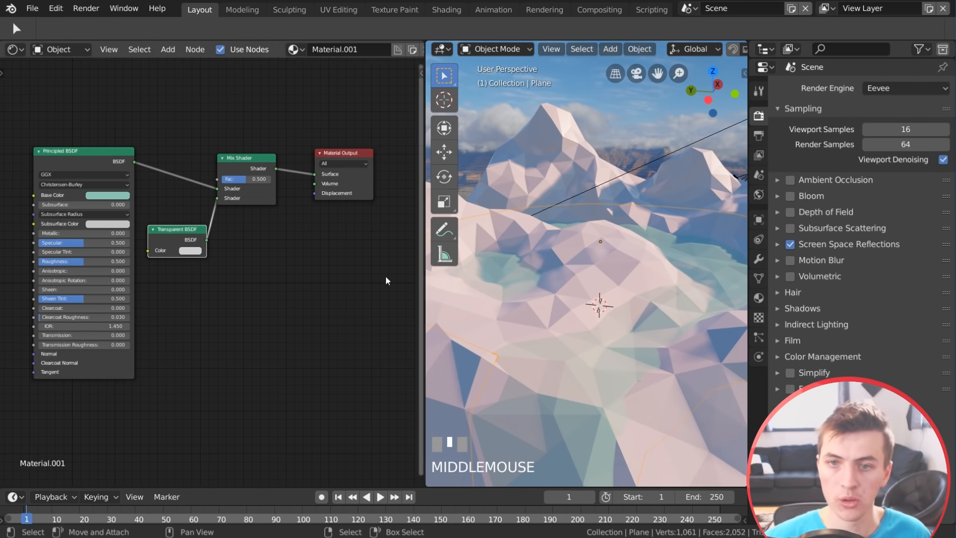
middle_click_drag(256, 172, 231, 194)
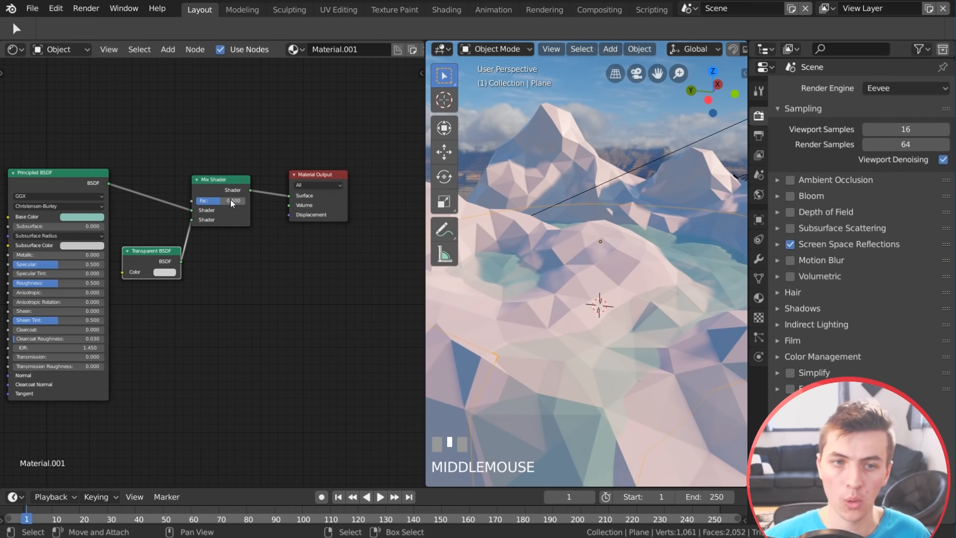
left_click_drag(221, 200, 211, 200)
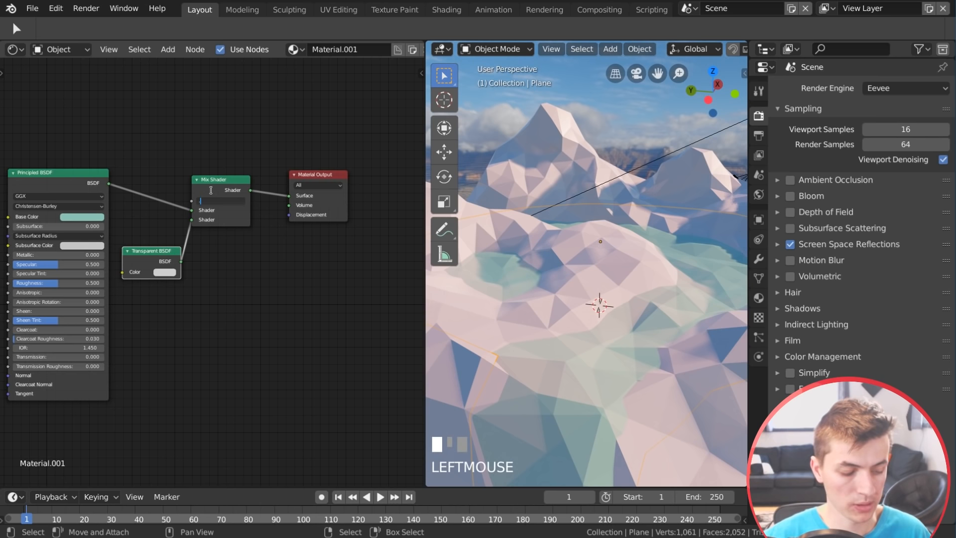
type("0.35")
key("KP_Enter")
Duplicate the water material's Mix Shader and insert the copy between the original Mix Shader and the Material Output
scroll(625, 314, "down", 2)
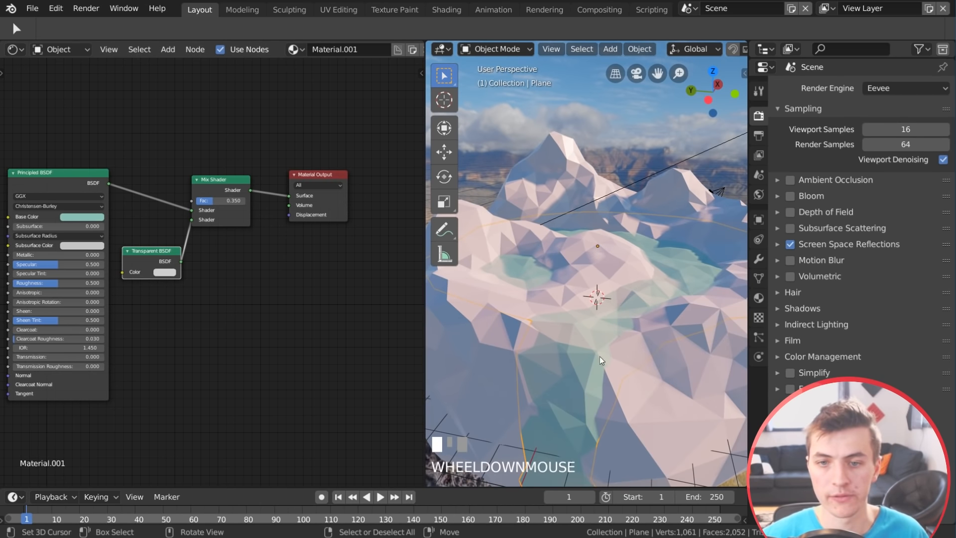
middle_click_drag(325, 295, 293, 294)
middle_click_drag(573, 299, 642, 337)
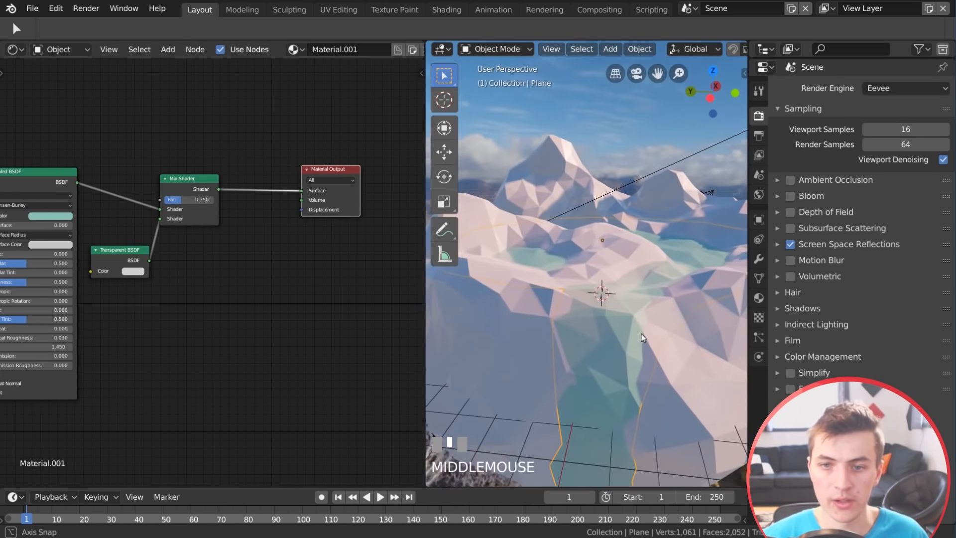
left_click(200, 189)
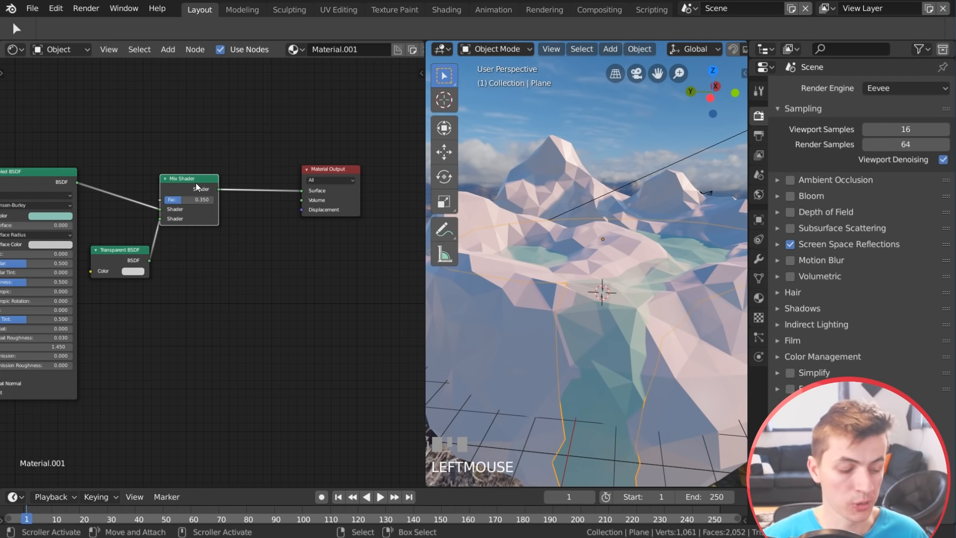
key("shift+d")
left_click(274, 178)
left_click(273, 177)
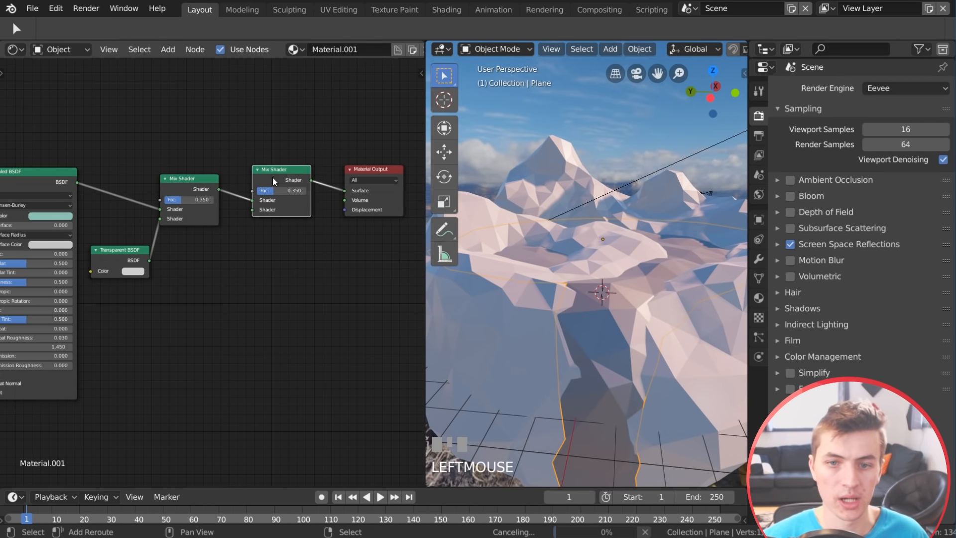
Add a Glossy BSDF node and connect it to the free shader input of the duplicated Mix Shader
key("shift+a")
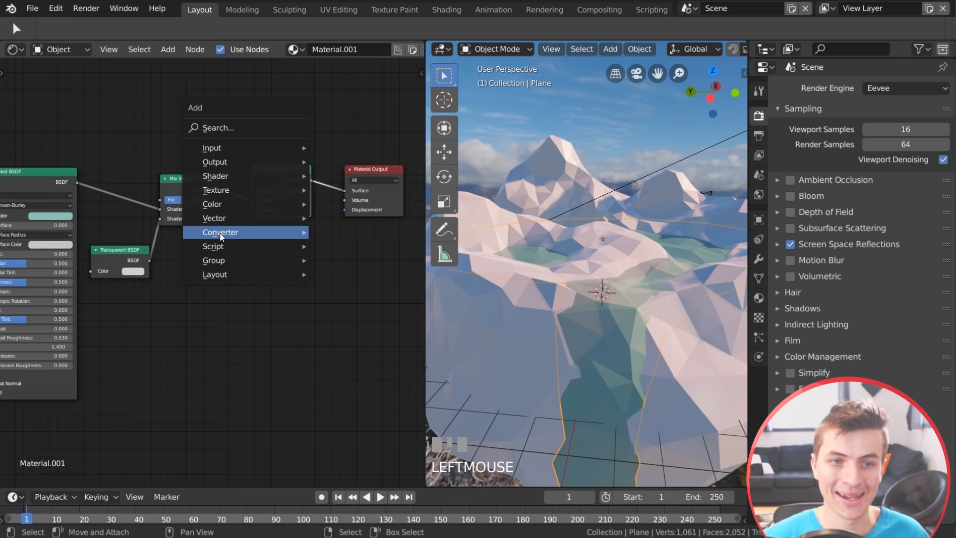
mouse_move(234, 178)
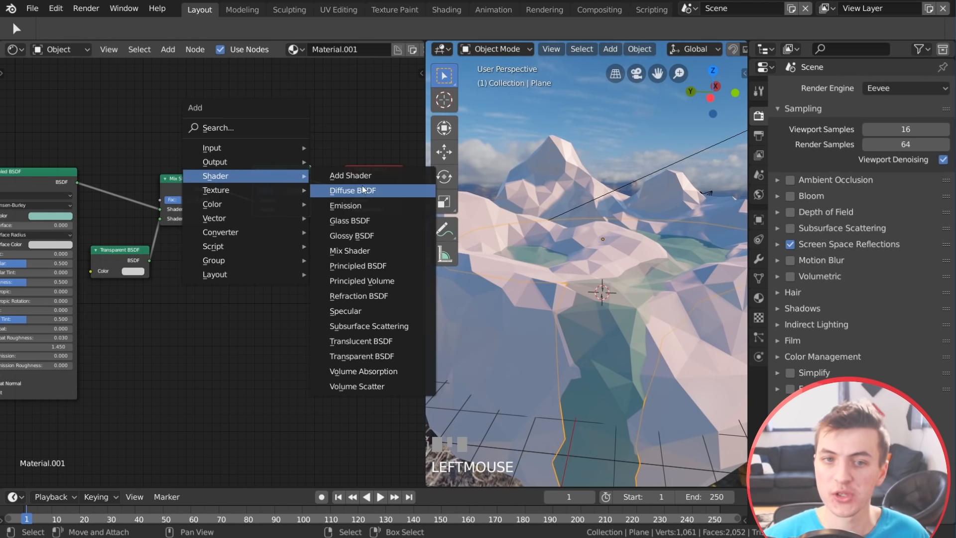
left_click(352, 235)
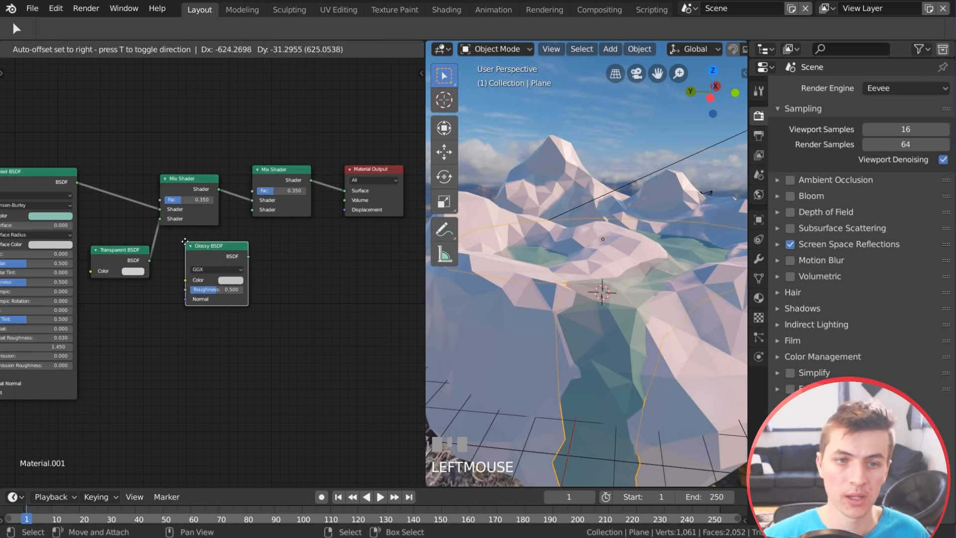
left_click(164, 243)
left_click_drag(243, 258, 255, 211)
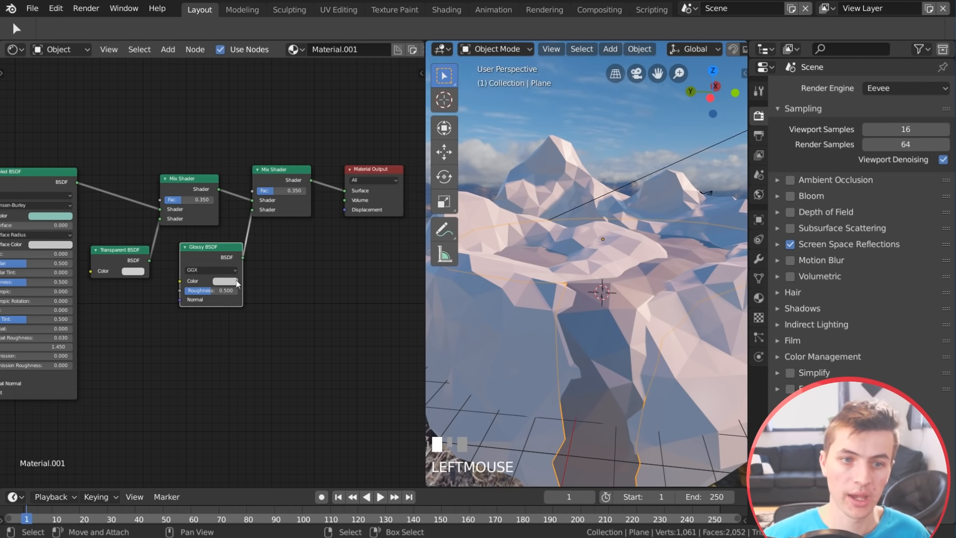
Set the Glossy BSDF's distribution to Sharp and its roughness to 0.28
left_click(208, 273)
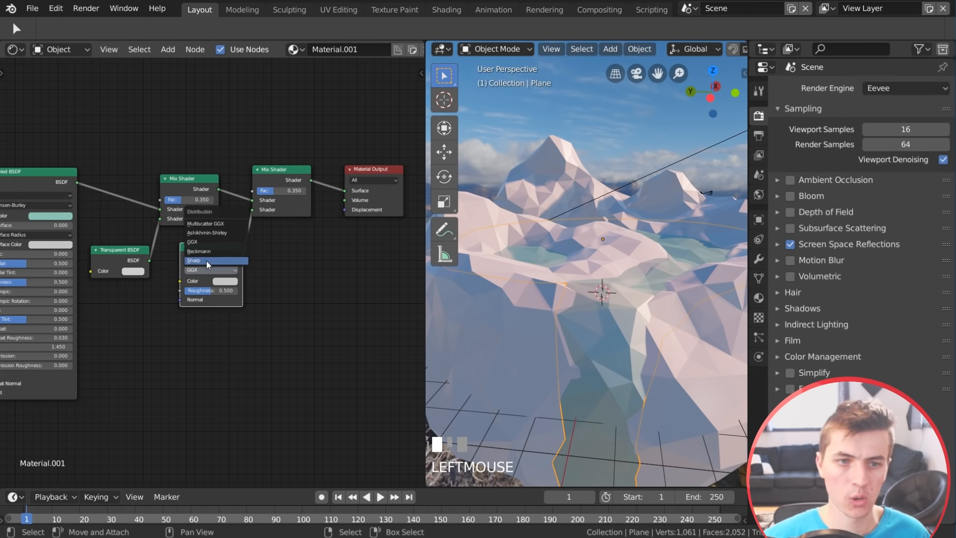
left_click(209, 261)
middle_click_drag(587, 349, 604, 393)
scroll(625, 374, "up", 2)
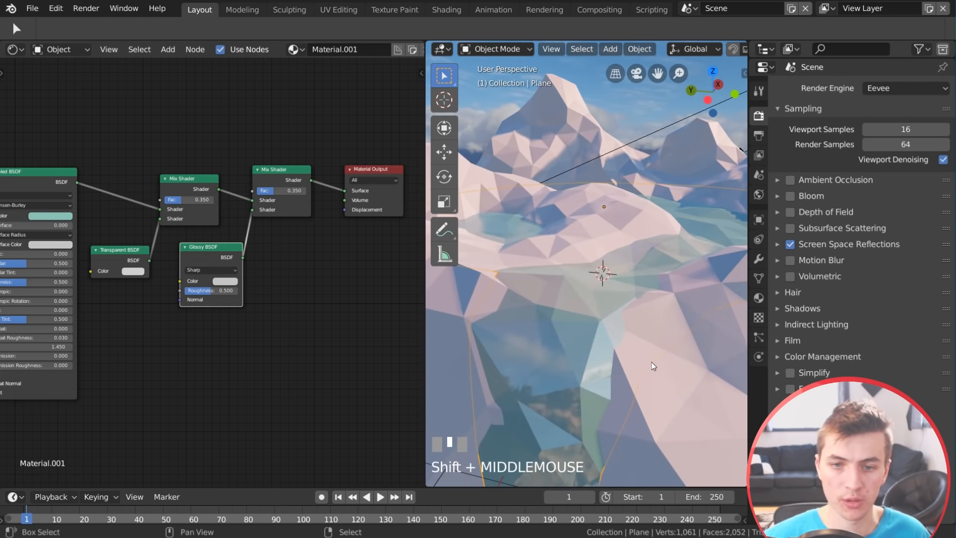
left_click_drag(216, 295, 209, 295)
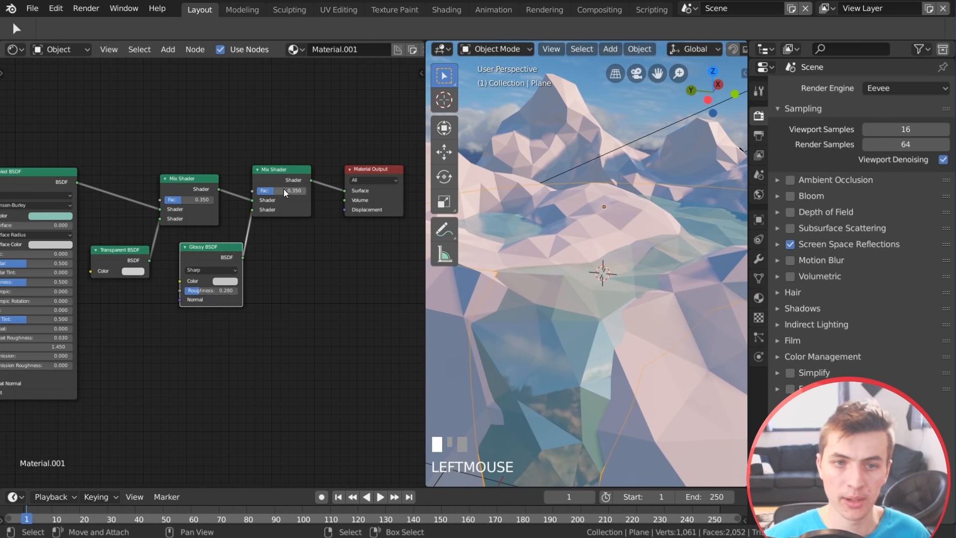
Lower the factor of the second Mix Shader, which blends in the glossy shader, to about 0.18
left_click_drag(284, 189, 284, 189)
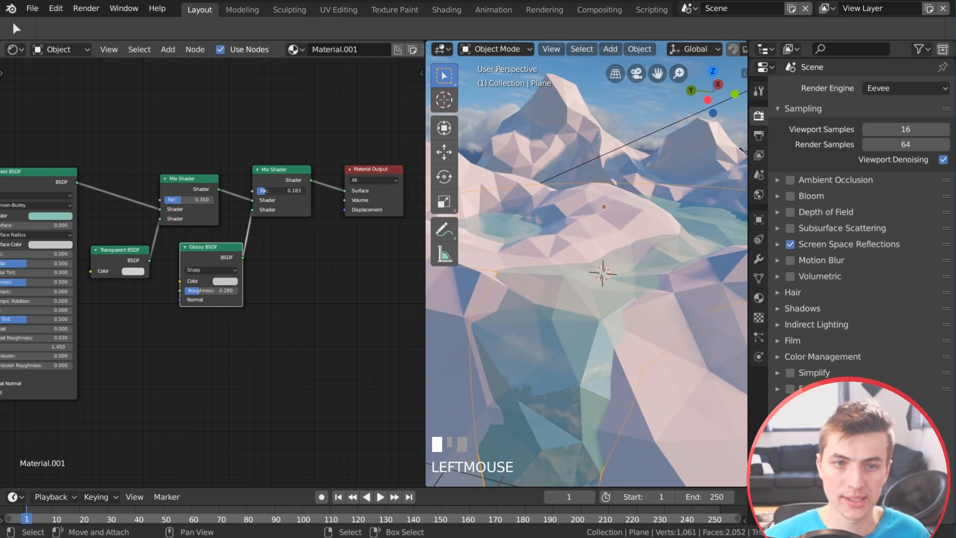
left_click_drag(284, 191, 283, 190)
middle_click_drag(576, 277, 583, 319)
scroll(587, 327, "down", 3)
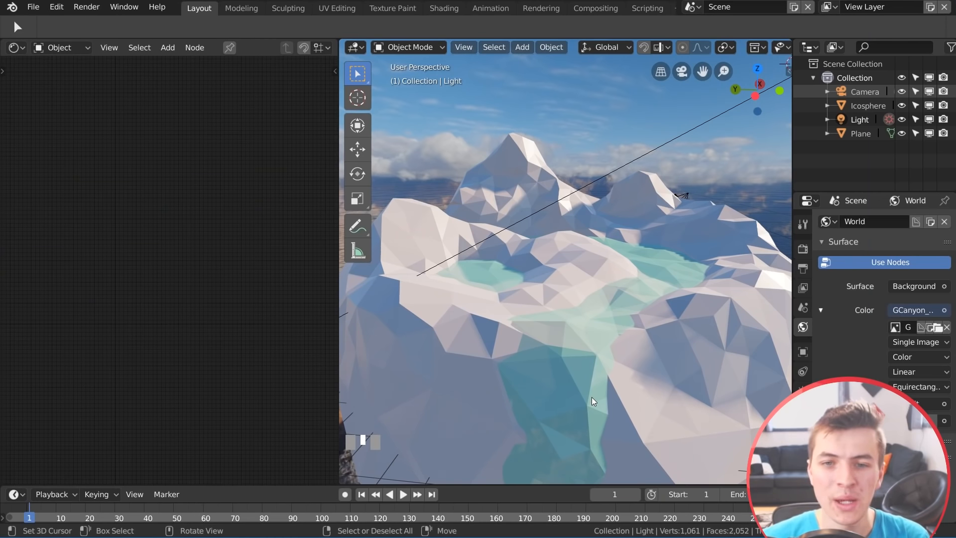
Select the terrain icosphere, create a new material for it, and reposition its Principled BSDF node
middle_click_drag(591, 317, 515, 298)
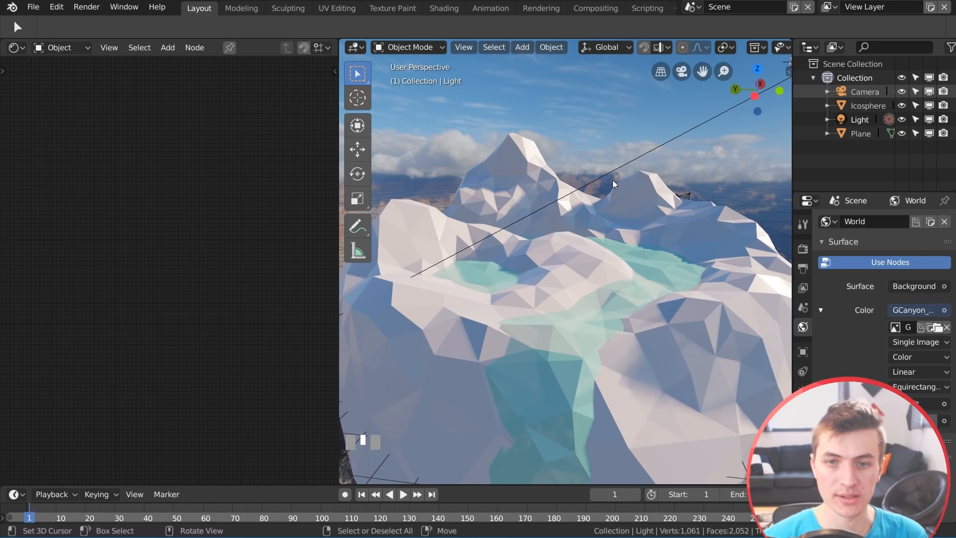
left_click(650, 212)
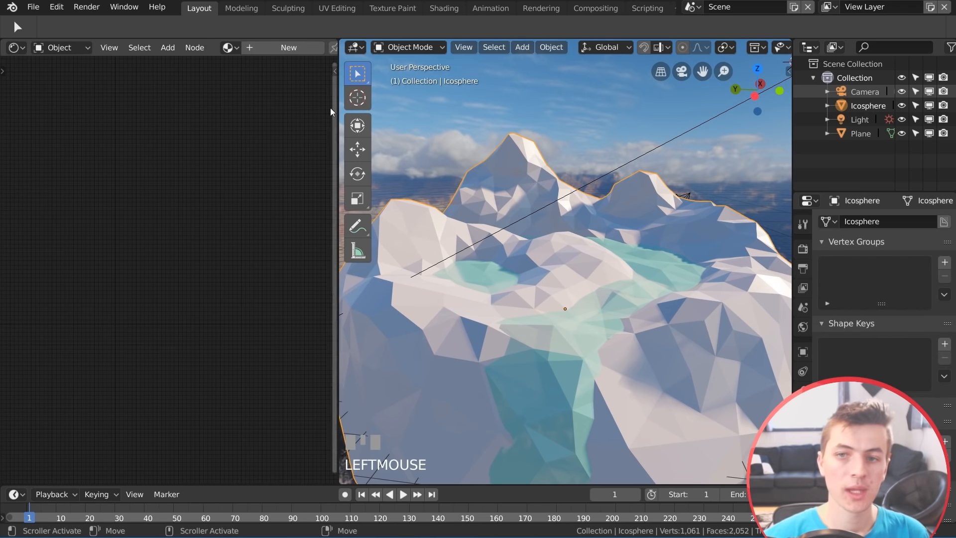
left_click(281, 49)
scroll(164, 205, "up", 4)
left_click_drag(124, 274, 116, 254)
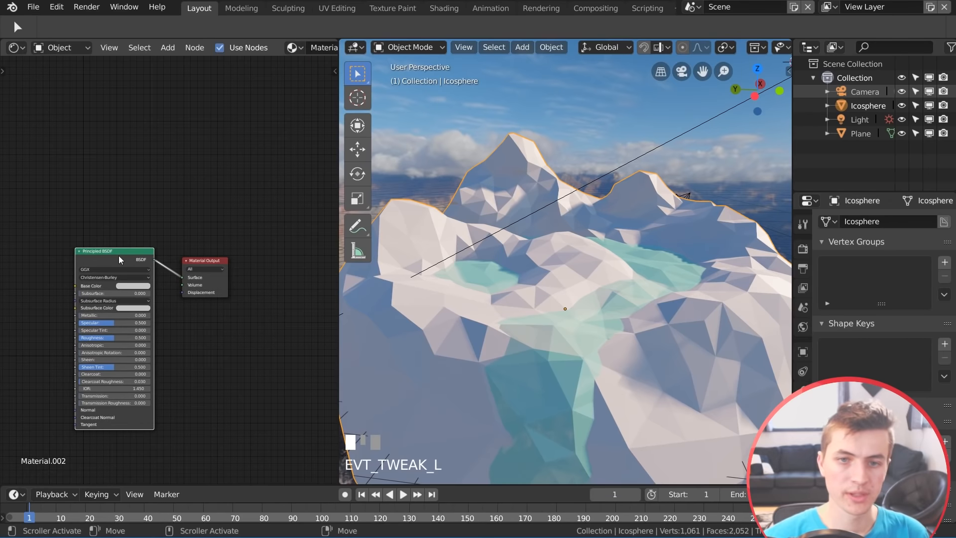
In Vertex Paint mode, set the brush color to brown (R 0.581, G 0.412, B 0.320) and its radius to 169 px
left_click(423, 48)
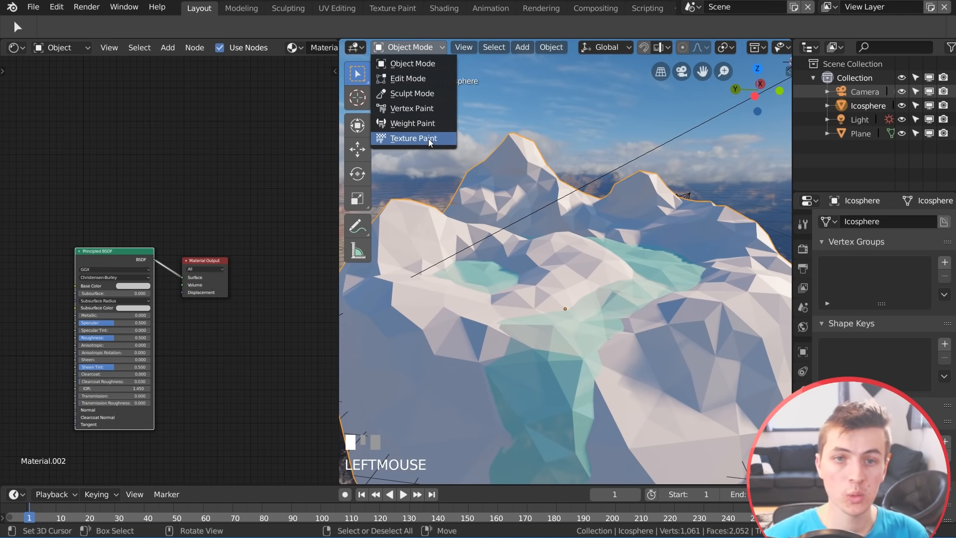
left_click(423, 109)
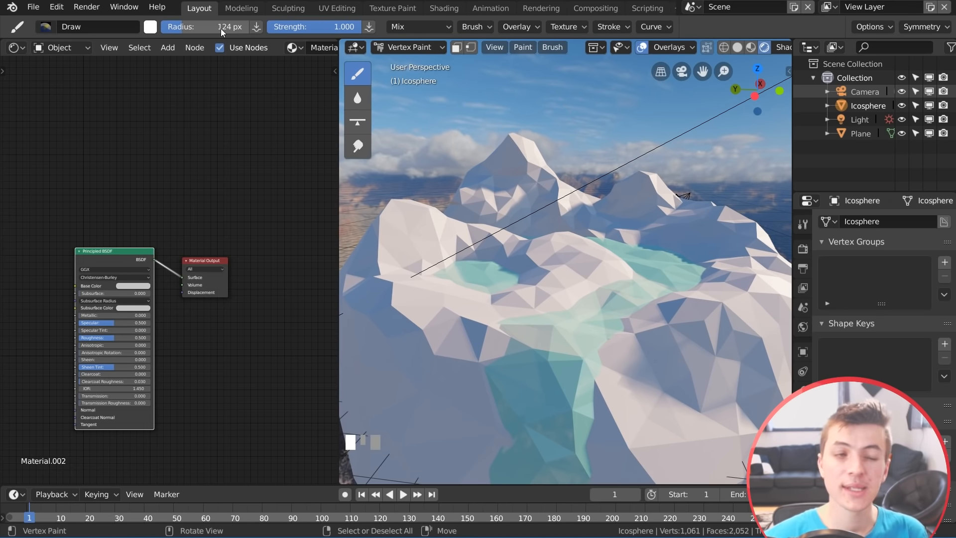
left_click(155, 30)
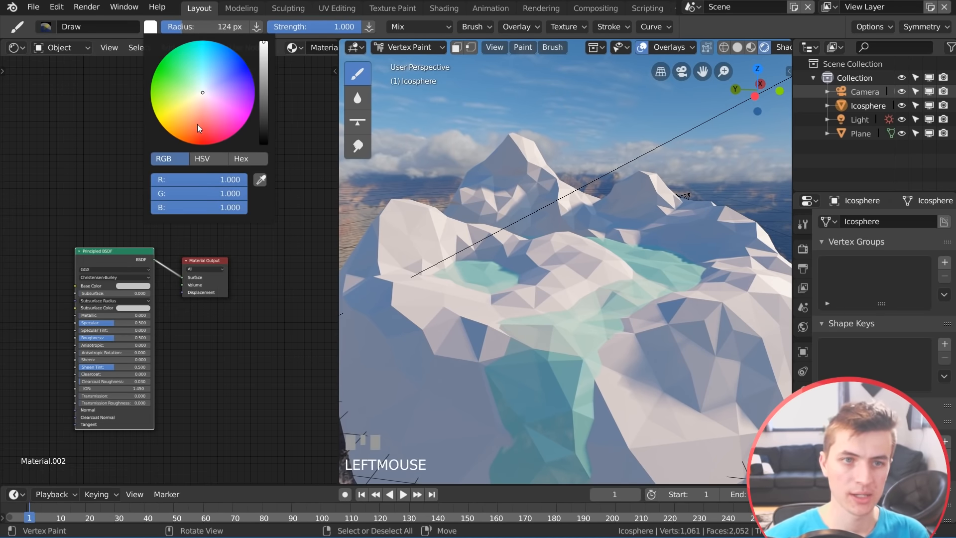
left_click_drag(264, 78, 264, 84)
left_click(188, 110)
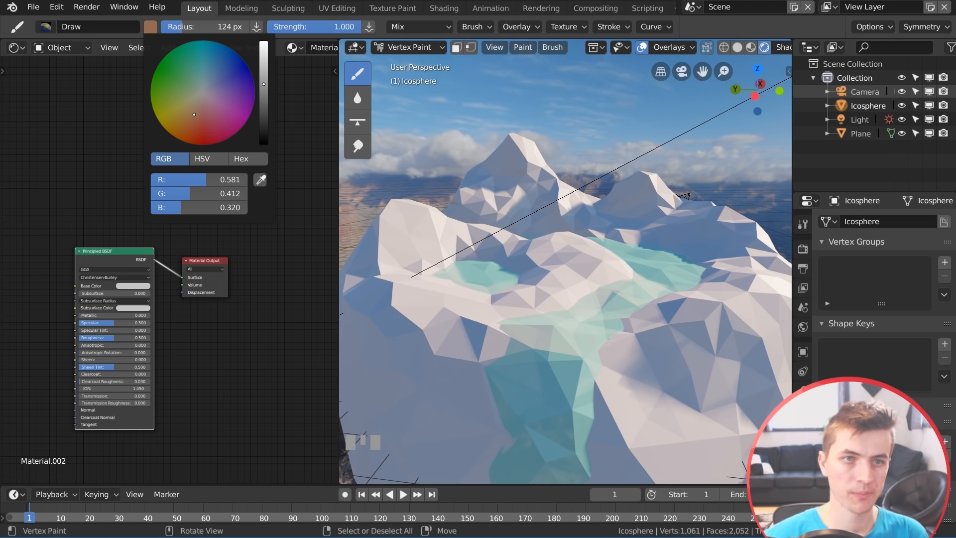
key("f")
left_click(515, 217)
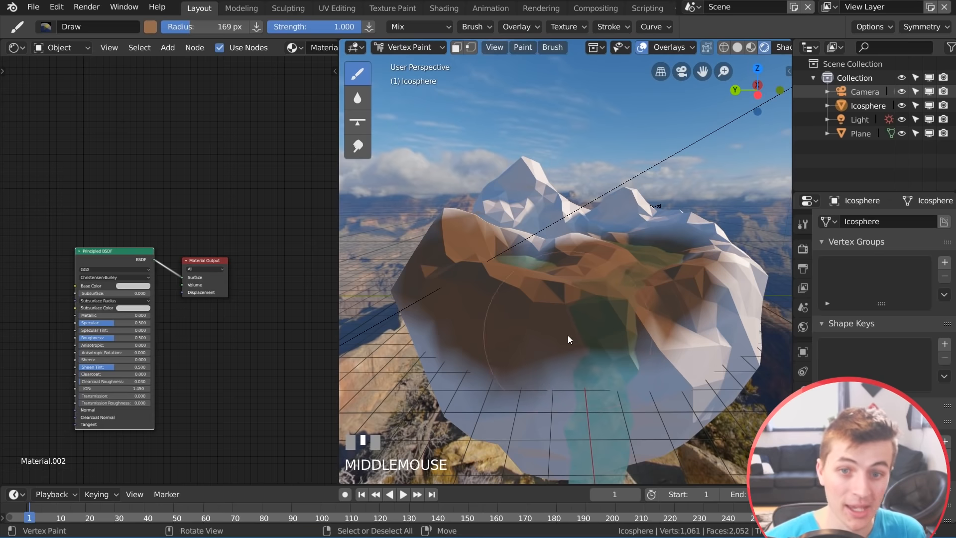
Paint the whole terrain icosphere brown, covering its sides, underside, back and mountain peaks
mouse_move(567, 335)
left_mouse_down()
mouse_move(627, 373)
mouse_move(491, 393)
left_mouse_up()
mouse_move(491, 394)
middle_mouse_down()
mouse_move(590, 414)
mouse_move(537, 373)
middle_mouse_up()
left_click_drag(538, 374, 510, 354)
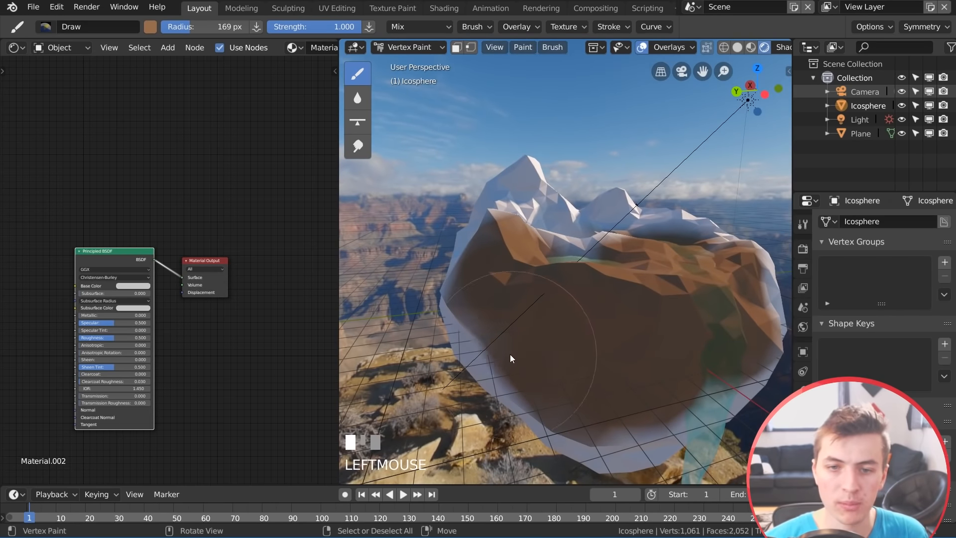
mouse_move(510, 354)
middle_mouse_down()
mouse_move(534, 353)
mouse_move(557, 334)
middle_mouse_up()
mouse_move(557, 334)
left_mouse_down()
mouse_move(652, 289)
mouse_move(538, 326)
mouse_move(590, 293)
mouse_move(509, 173)
left_mouse_up()
mouse_move(509, 173)
middle_mouse_down()
mouse_move(567, 243)
mouse_move(572, 299)
middle_mouse_up()
mouse_move(573, 298)
left_mouse_down()
mouse_move(576, 315)
mouse_move(601, 335)
left_mouse_up()
middle_click_drag(602, 336, 552, 329)
left_click_drag(551, 328, 647, 376)
middle_click_drag(647, 375, 525, 274)
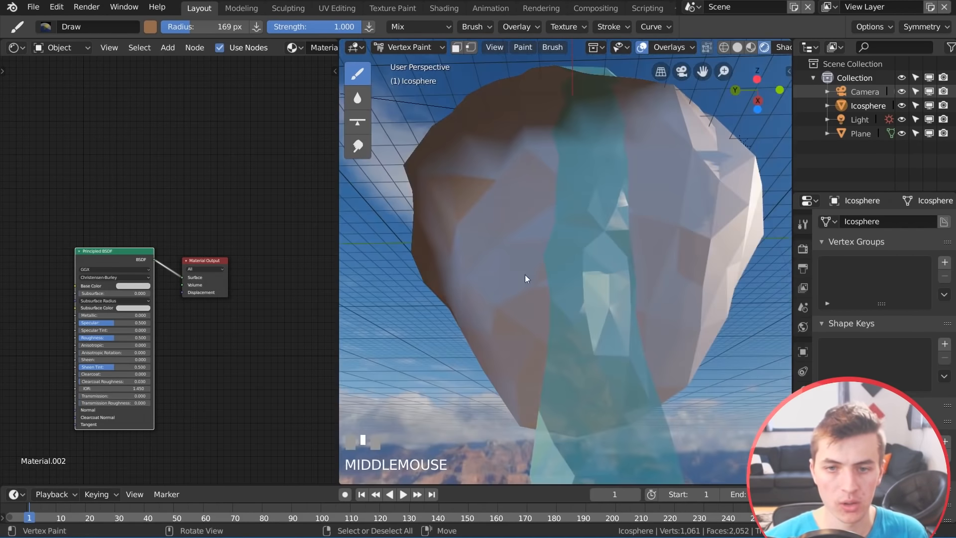
mouse_move(524, 274)
left_mouse_down()
mouse_move(479, 299)
mouse_move(528, 327)
mouse_move(550, 452)
left_mouse_up()
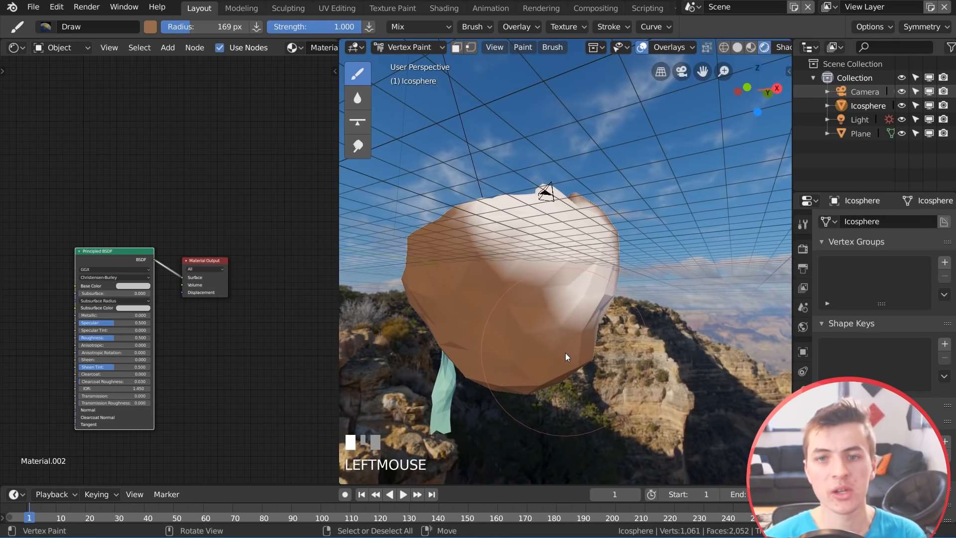
scroll(566, 353, "up", 3)
left_click(507, 285)
mouse_move(507, 285)
left_mouse_down()
mouse_move(546, 294)
mouse_move(569, 254)
mouse_move(525, 249)
mouse_move(483, 282)
mouse_move(429, 247)
mouse_move(540, 395)
left_mouse_up()
middle_click_drag(539, 394, 512, 374)
left_click_drag(513, 373, 541, 389)
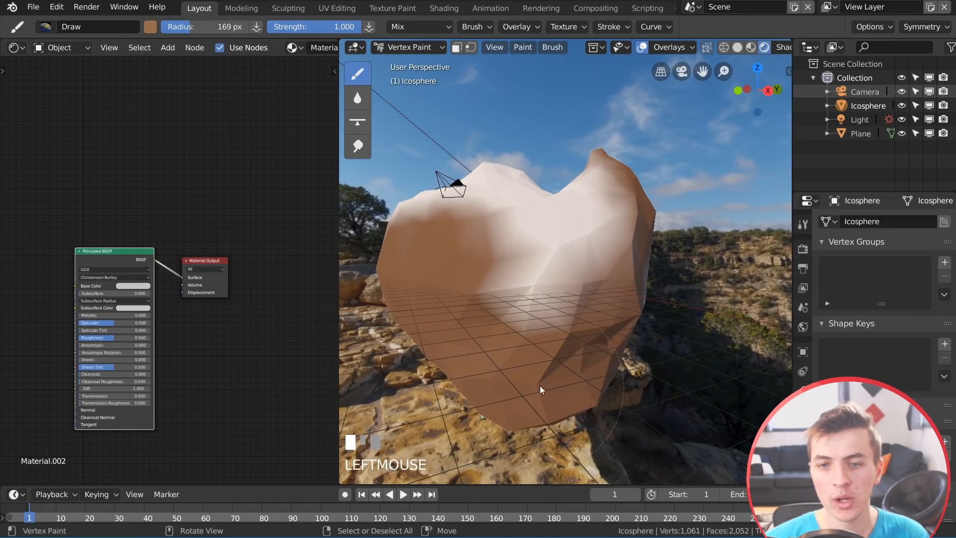
middle_click_drag(541, 389, 547, 349)
mouse_move(547, 349)
left_mouse_down()
mouse_move(550, 387)
mouse_move(589, 425)
left_mouse_up()
middle_click_drag(589, 426, 629, 404)
left_click_drag(630, 405, 648, 299)
mouse_move(647, 239)
middle_mouse_down()
mouse_move(632, 299)
mouse_move(650, 298)
mouse_move(587, 274)
middle_mouse_up()
mouse_move(587, 274)
left_mouse_down()
mouse_move(553, 259)
mouse_move(569, 244)
left_mouse_up()
middle_click_drag(569, 243, 615, 280)
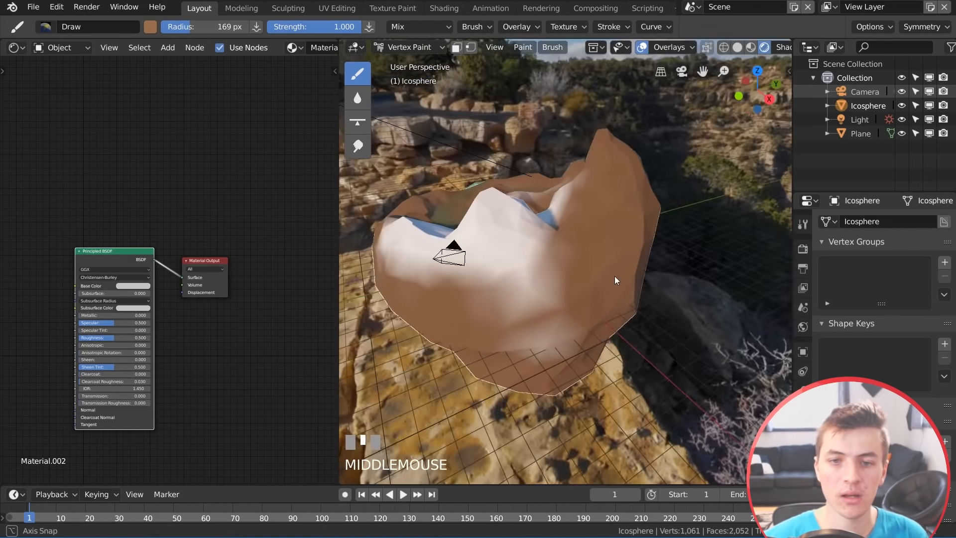
mouse_move(615, 281)
left_mouse_down()
mouse_move(527, 273)
mouse_move(528, 264)
left_mouse_up()
middle_click_drag(525, 273, 546, 259)
mouse_move(546, 259)
left_mouse_down()
mouse_move(448, 316)
mouse_move(580, 220)
left_mouse_up()
middle_click_drag(580, 220, 600, 202)
mouse_move(600, 202)
left_mouse_down()
mouse_move(584, 195)
mouse_move(425, 377)
mouse_move(528, 294)
left_mouse_up()
mouse_move(528, 294)
middle_mouse_down()
mouse_move(536, 274)
mouse_move(575, 264)
middle_mouse_up()
mouse_move(575, 264)
left_mouse_down()
mouse_move(560, 208)
mouse_move(464, 253)
left_mouse_up()
middle_click_drag(464, 253, 628, 214)
left_click_drag(628, 214, 682, 357)
middle_click_drag(683, 356, 617, 331)
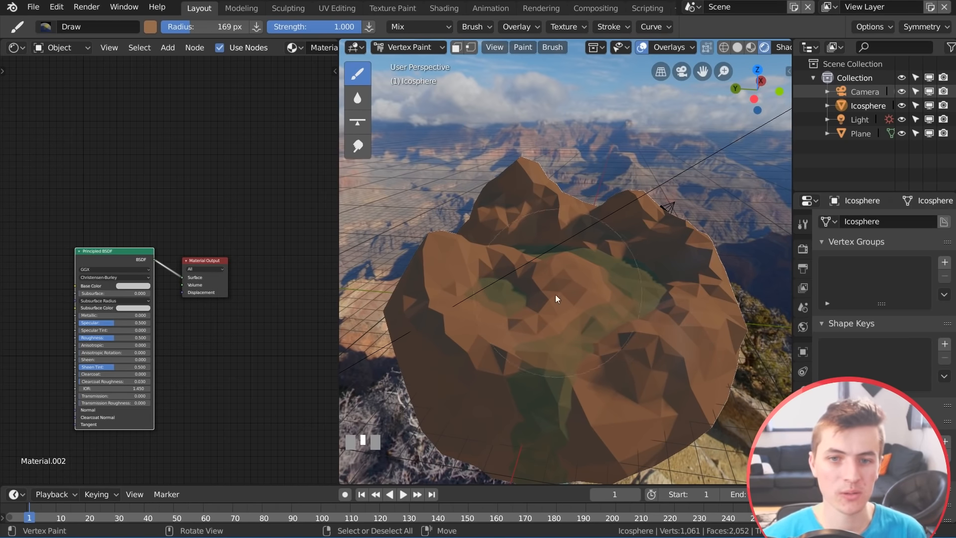
Return the terrain icosphere from Vertex Paint to Object Mode
scroll(185, 303, "down", 1)
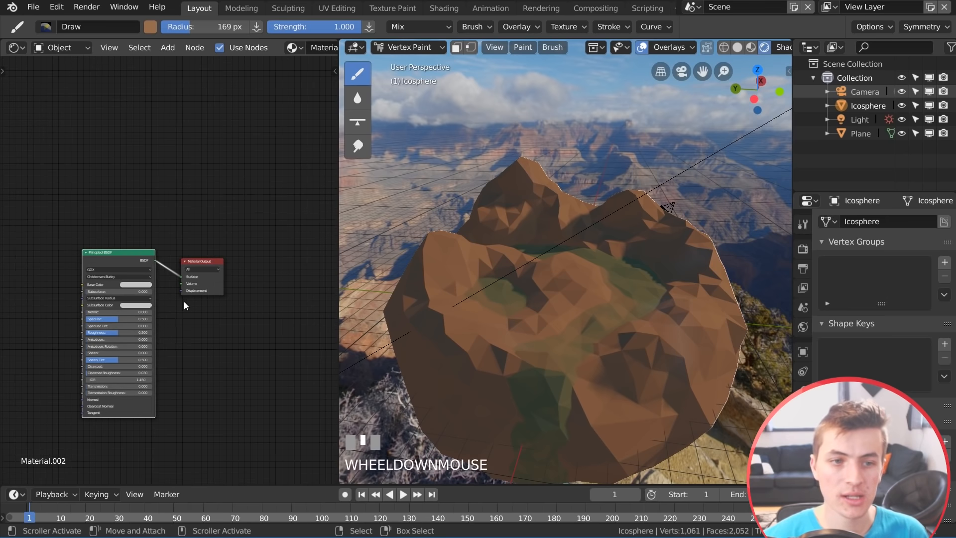
middle_click_drag(179, 311, 215, 273)
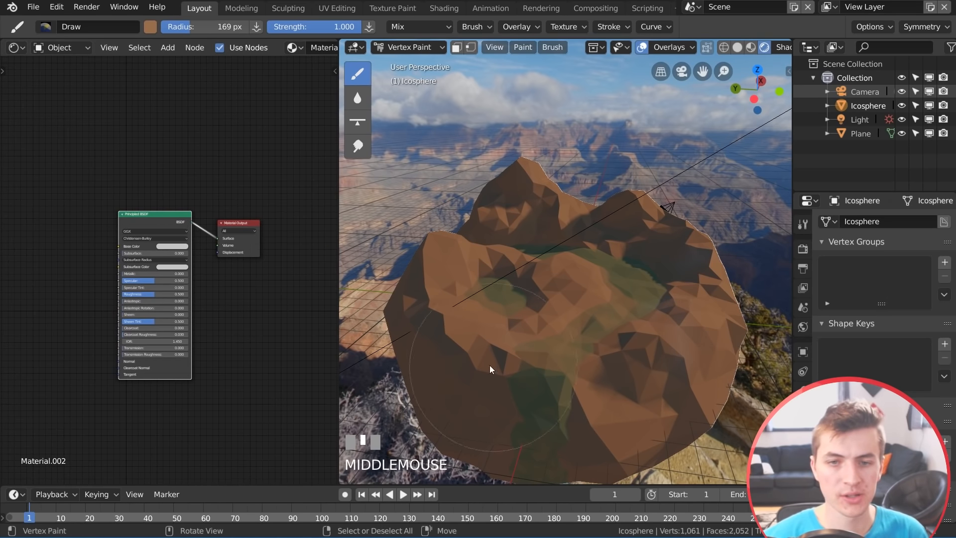
left_click(428, 45)
left_click(423, 62)
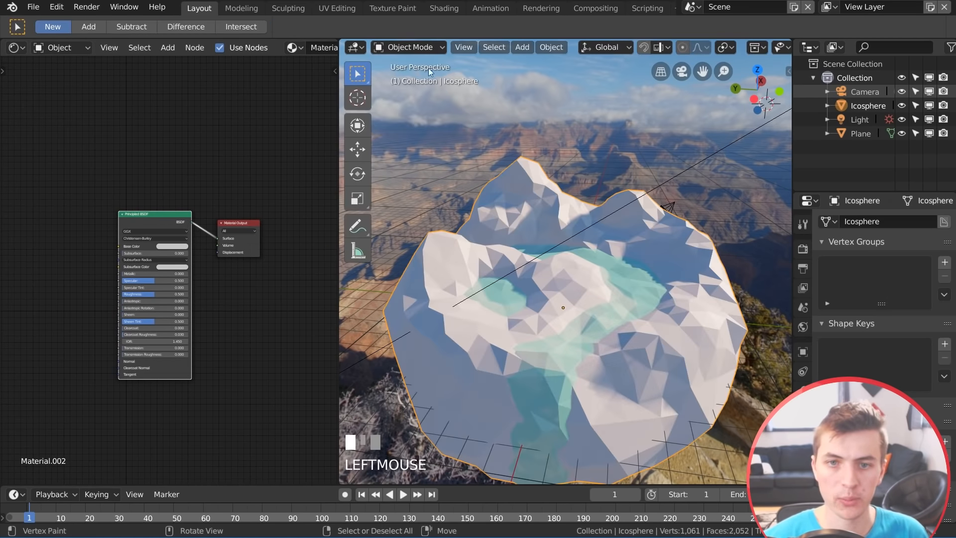
Add an Attribute node to the terrain material's node tree and set its attribute name to Col
middle_click_drag(224, 283, 279, 262)
scroll(234, 247, "up", 1)
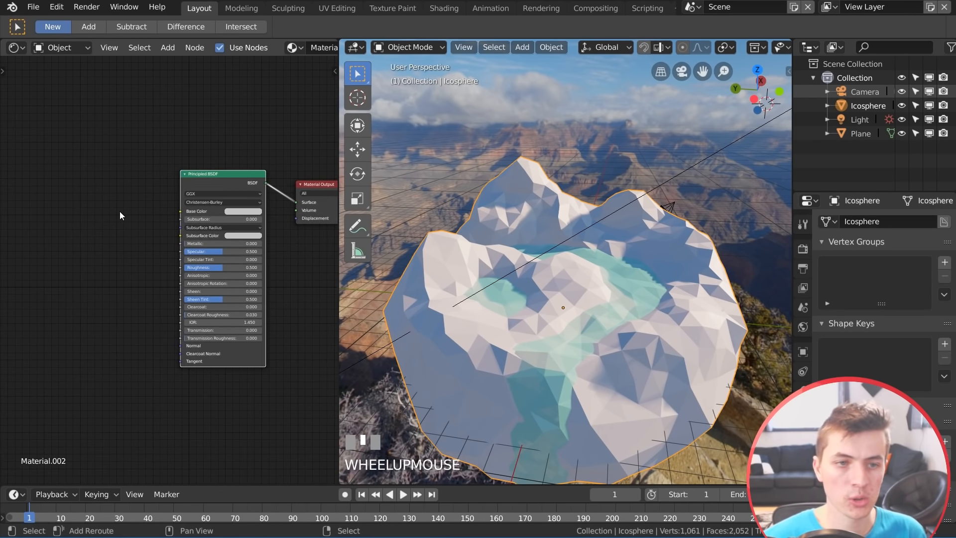
key("shift+a")
mouse_move(65, 184)
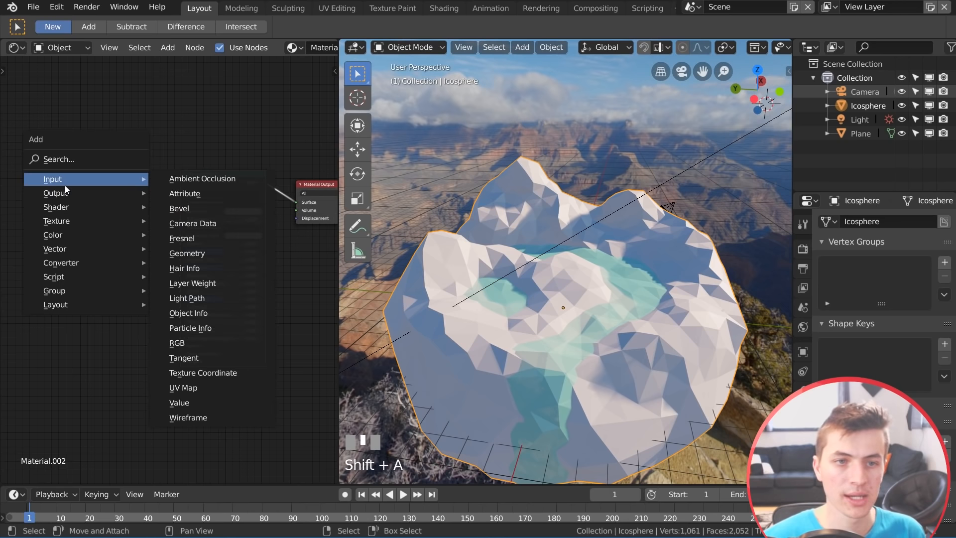
left_click(206, 189)
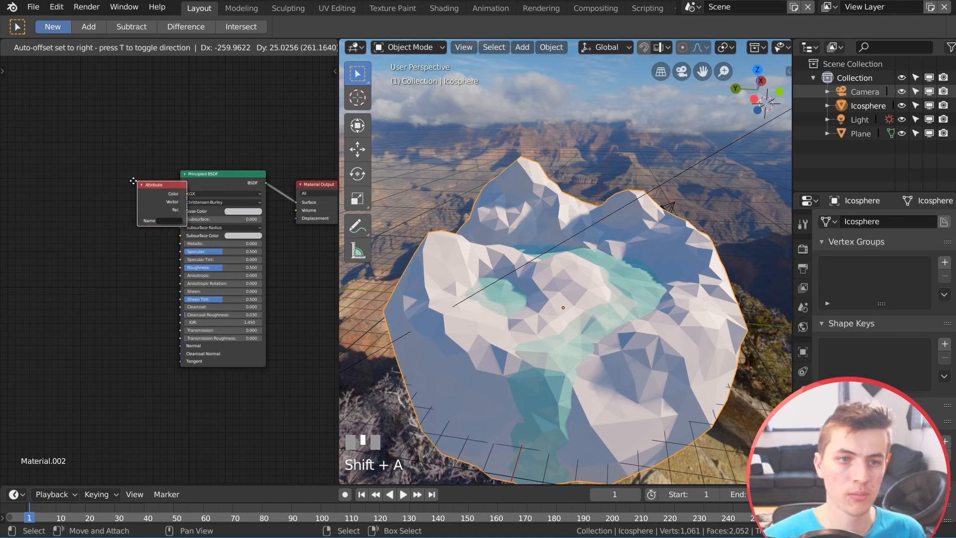
left_click(89, 193)
left_click(106, 211)
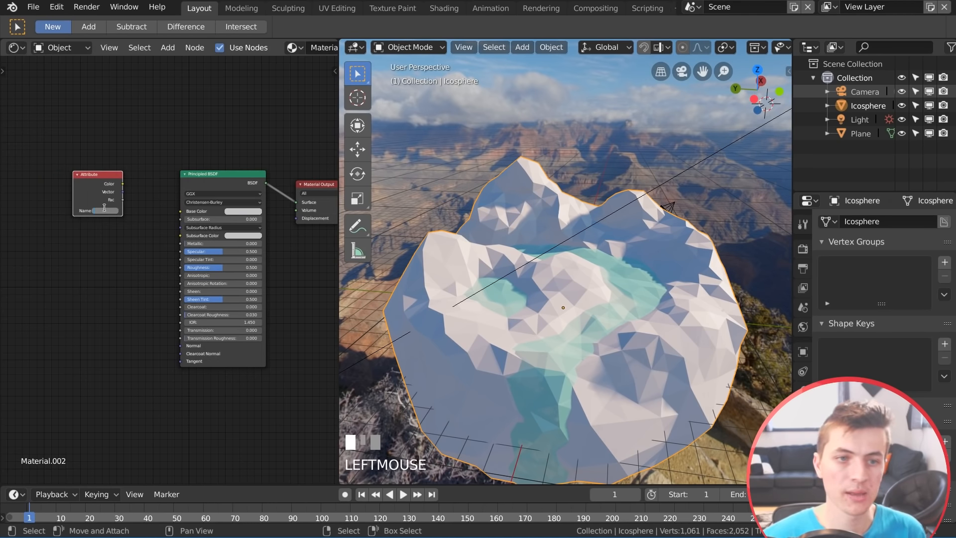
type("C")
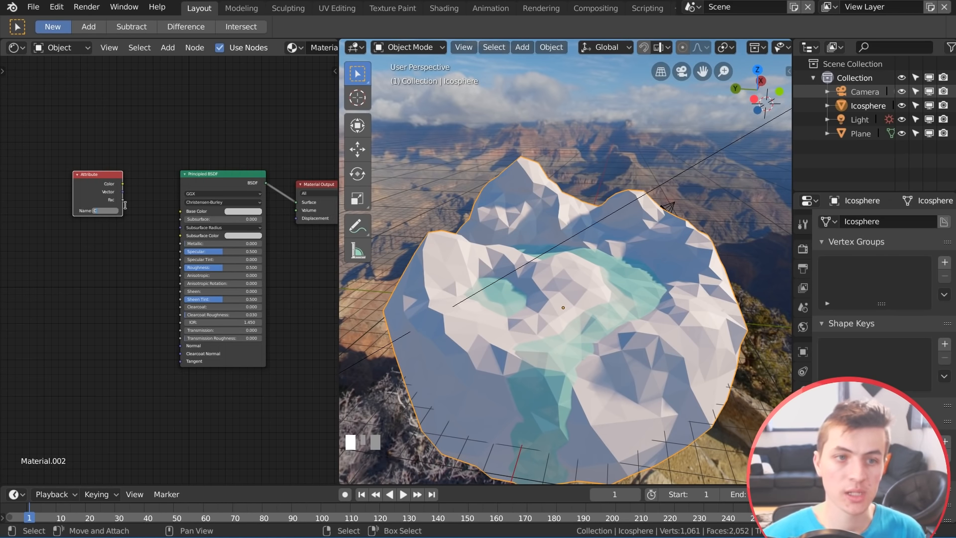
left_click(140, 242)
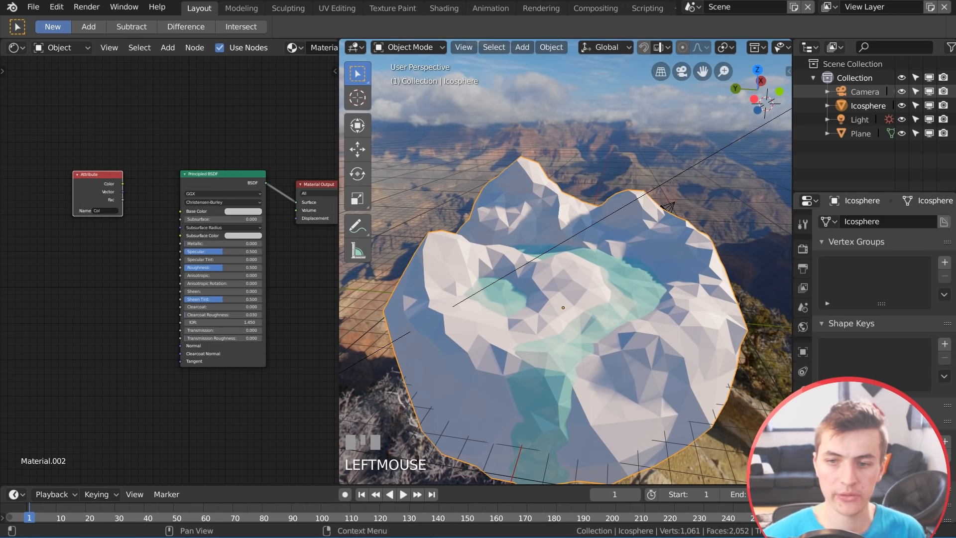
Connect the Attribute node's Color output to the Base Color input of the Principled BSDF
scroll(167, 276, "up", 1)
left_click(91, 174)
left_click_drag(91, 174, 85, 167)
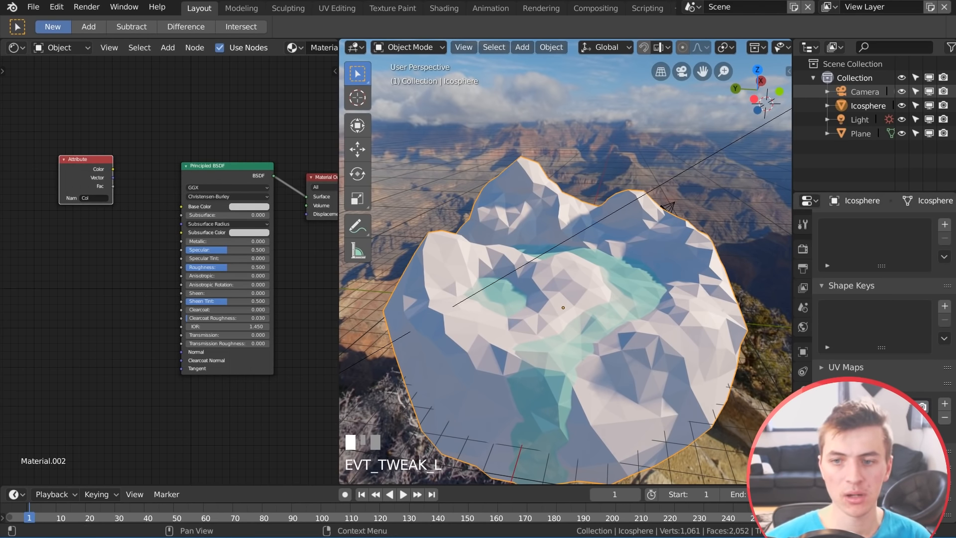
scroll(861, 362, "down", 1)
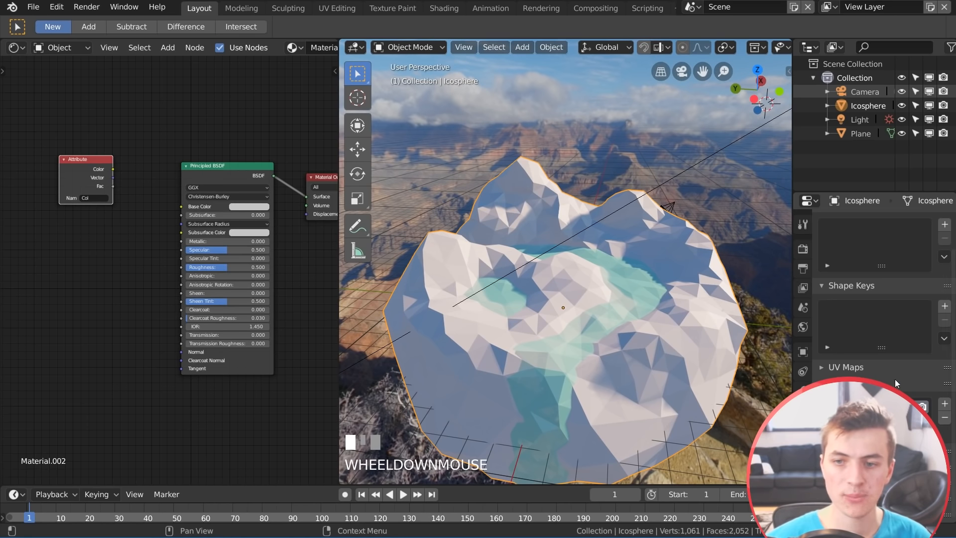
left_click_drag(881, 194, 863, 166)
left_click_drag(72, 177, 184, 207)
scroll(566, 326, "up", 3)
middle_click_drag(567, 327, 569, 291)
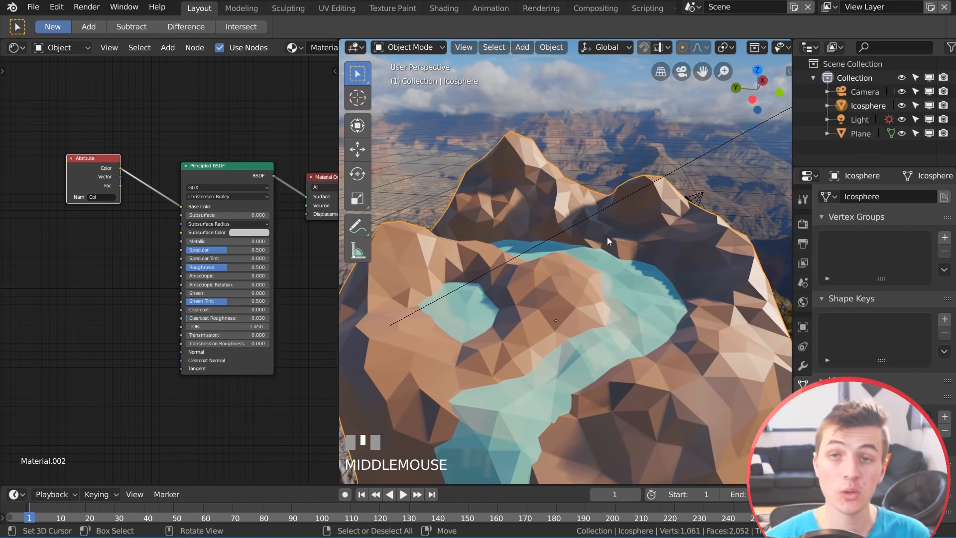
Close the node editor area by merging it into the 3D viewport
left_click(408, 47)
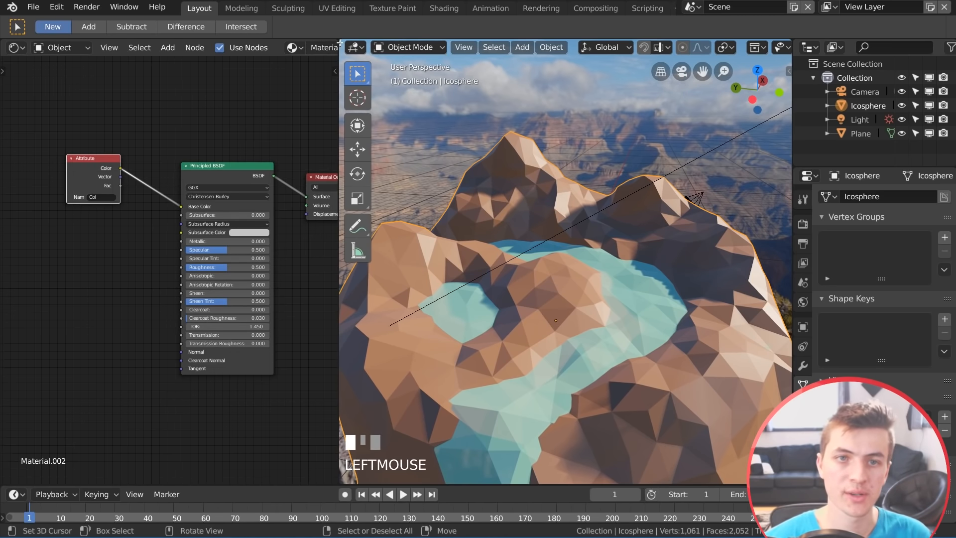
left_click_drag(341, 43, 199, 79)
scroll(367, 241, "down", 2)
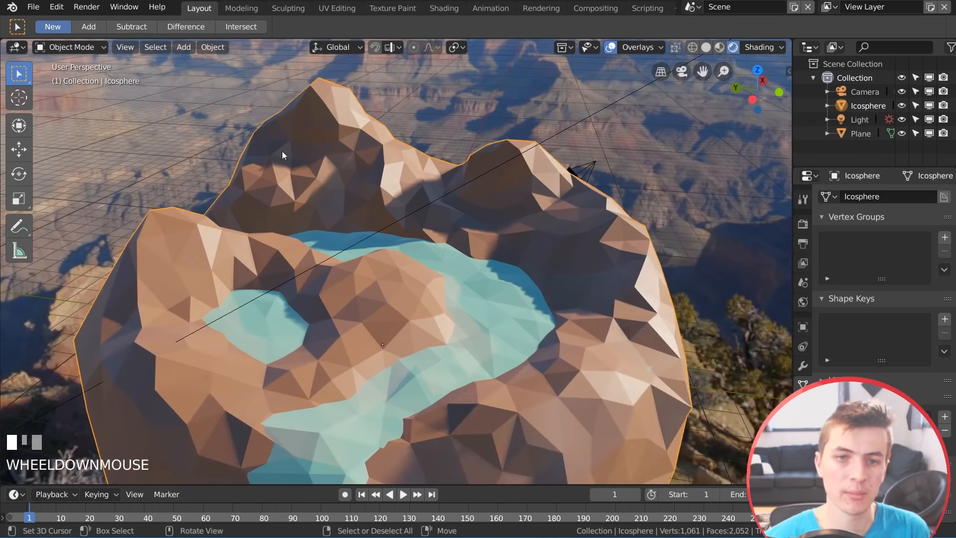
left_click(33, 7)
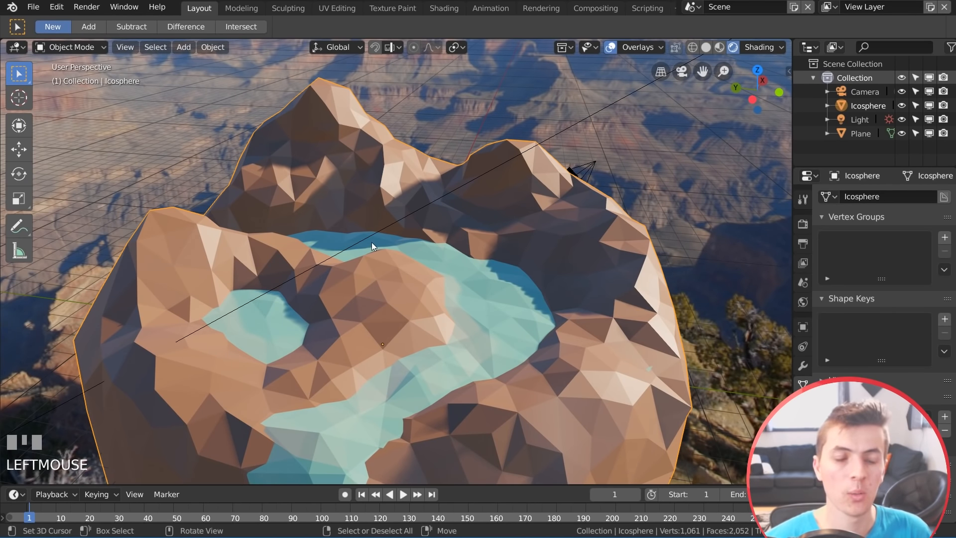
left_click(81, 49)
left_click(74, 104)
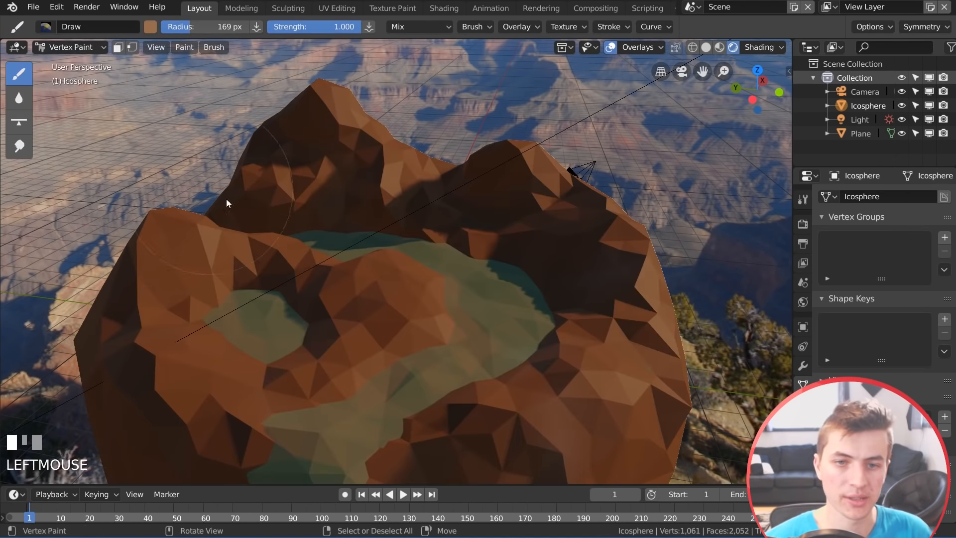
scroll(481, 295, "up", 1)
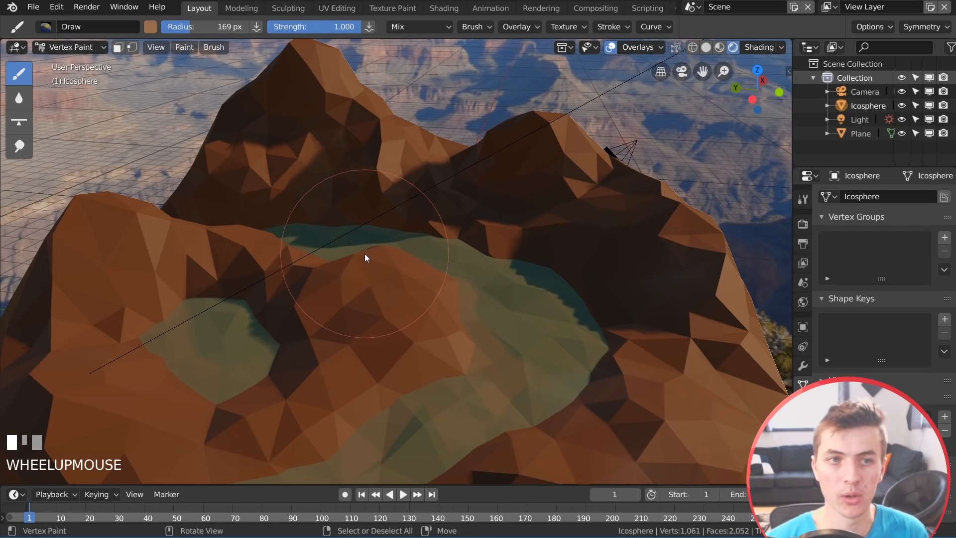
Put the terrain icosphere in Edit Mode with face selection and deselect all its faces
key("Tab")
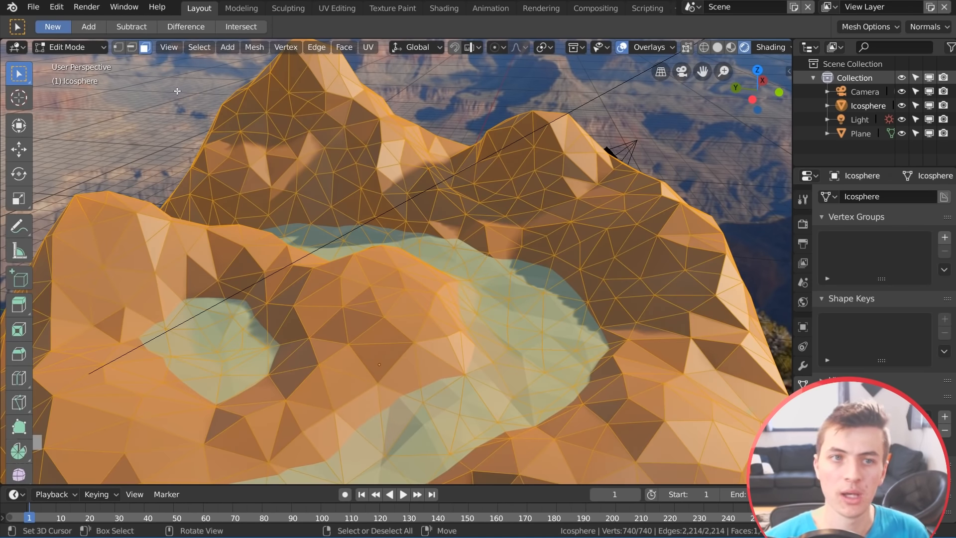
left_click(145, 48)
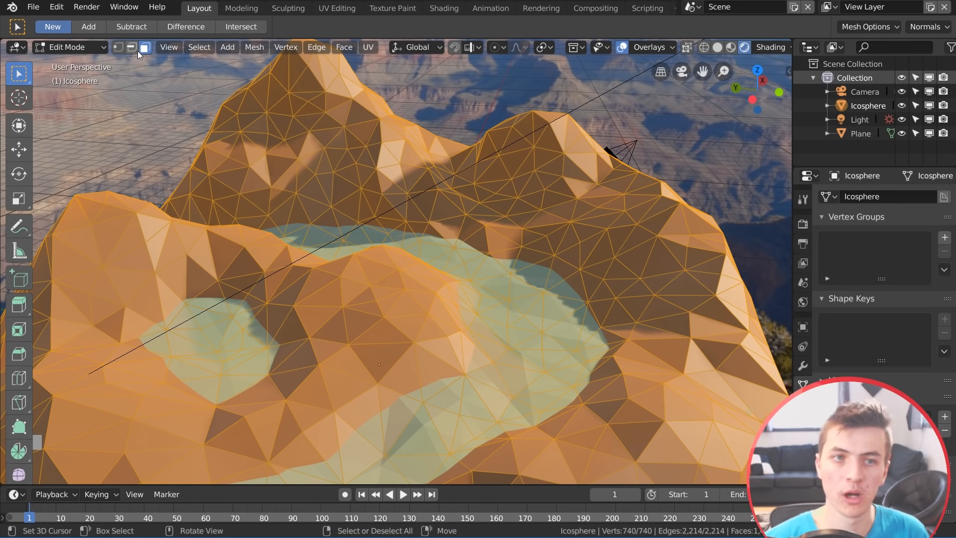
key("alt+a")
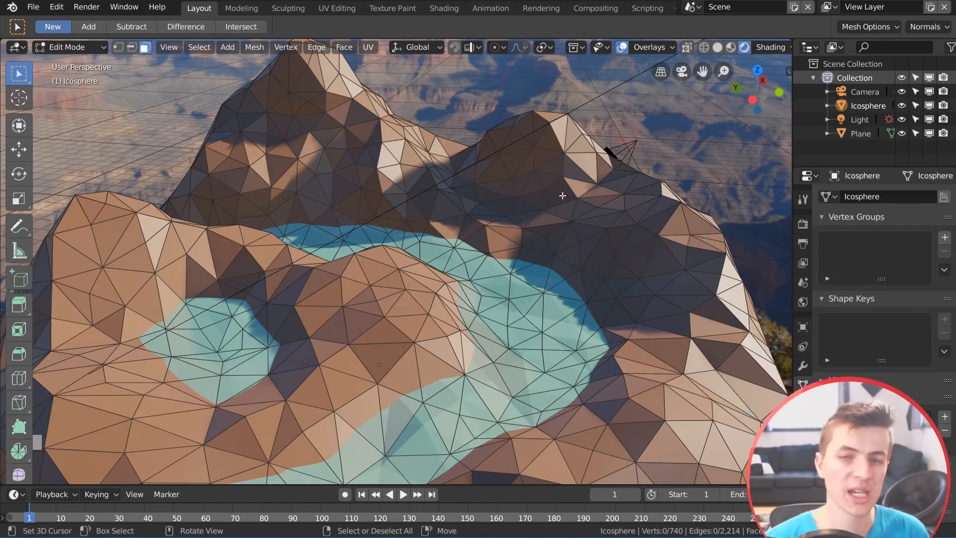
middle_click_drag(420, 240, 428, 281, "shift")
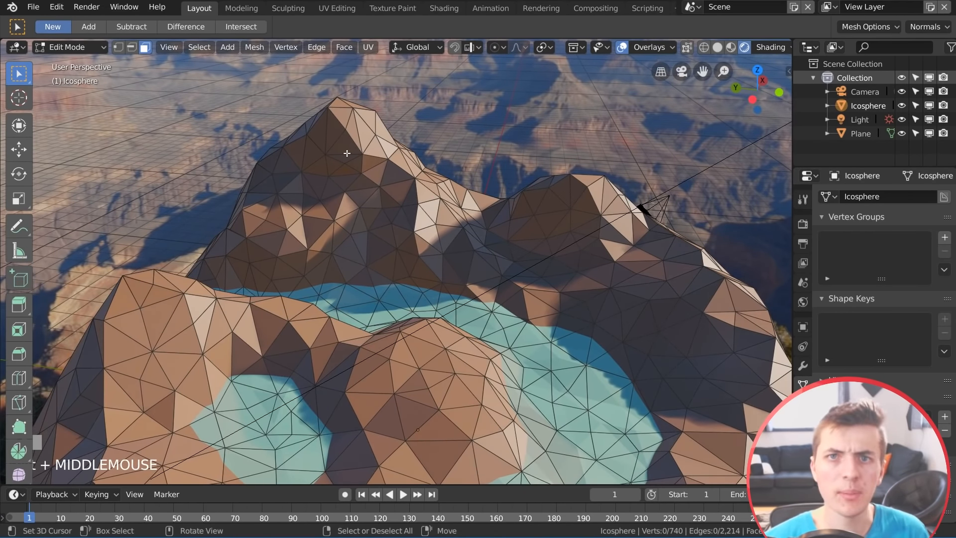
Circle-select the faces on the three mountain peaks and deselect the stray faces behind the front peak
key("c")
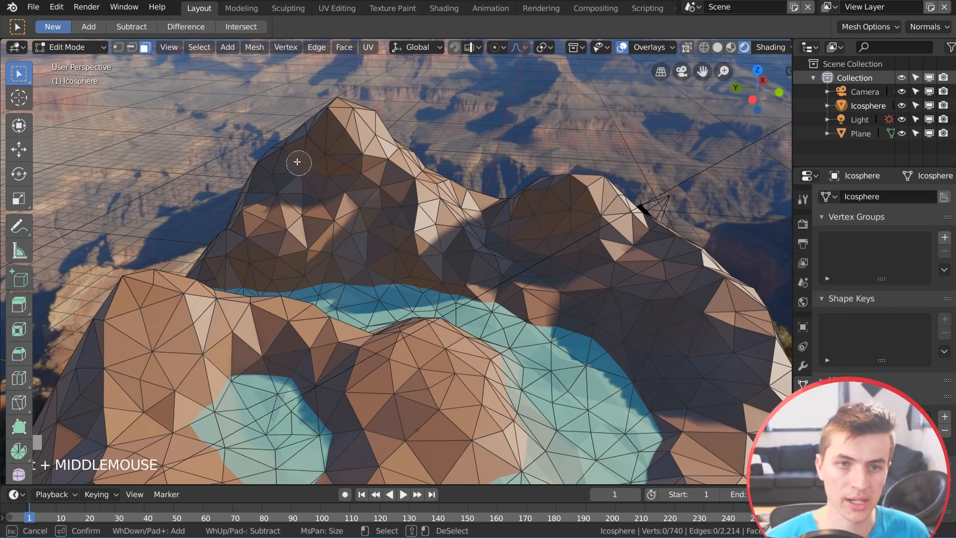
mouse_move(301, 163)
left_mouse_down()
mouse_move(320, 124)
mouse_move(366, 129)
mouse_move(272, 137)
mouse_move(425, 142)
left_mouse_up()
mouse_move(568, 176)
left_mouse_down()
mouse_move(617, 196)
mouse_move(523, 200)
left_mouse_up()
mouse_move(150, 299)
left_mouse_down()
mouse_move(177, 291)
mouse_move(86, 353)
left_mouse_up()
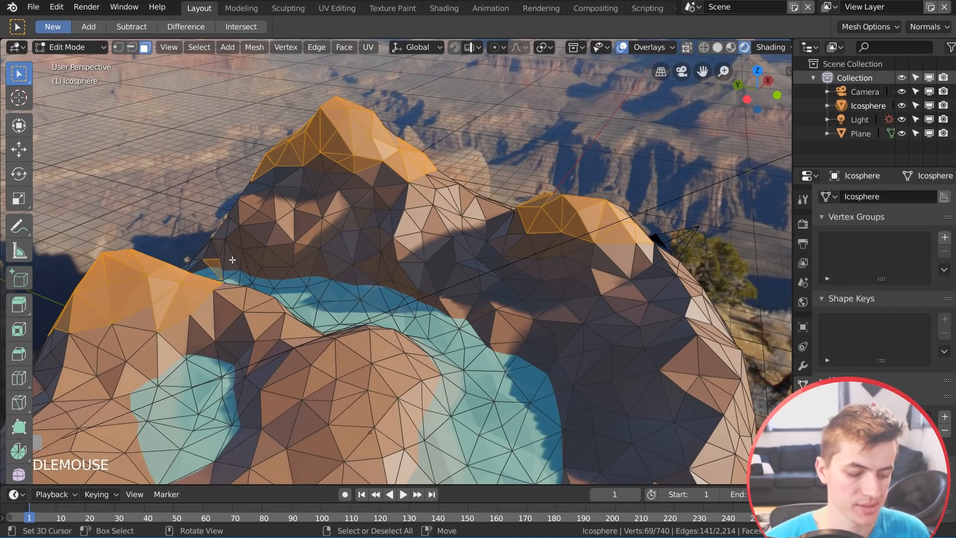
key("c")
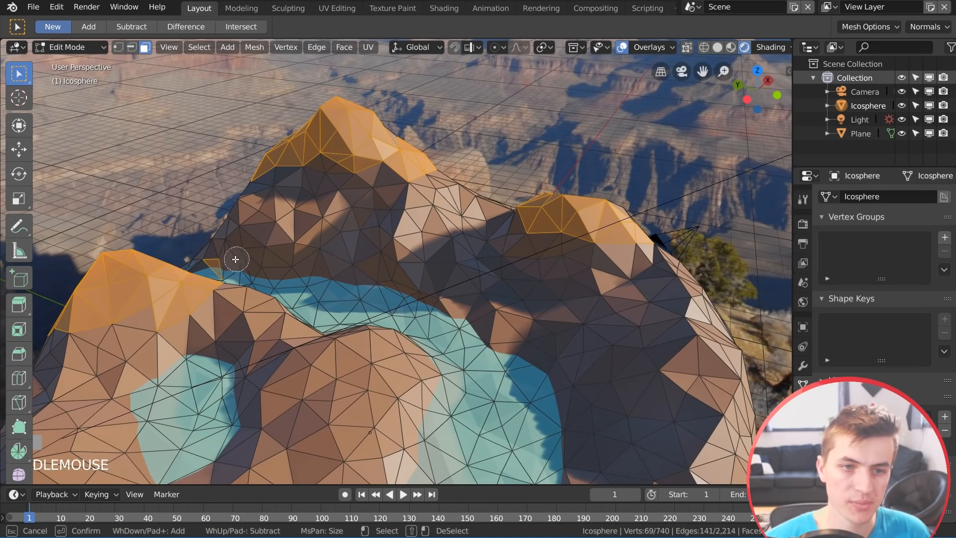
left_click_drag(235, 259, 217, 259, "shift")
key("Escape")
scroll(502, 294, "down", 2)
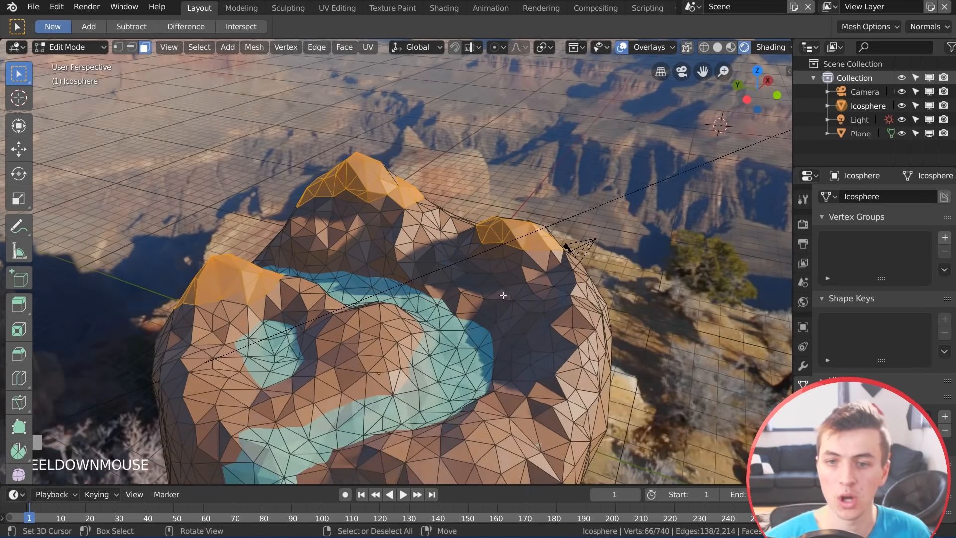
Add the top faces of the low ridge beside the second peak to the selection
middle_click_drag(502, 294, 630, 254)
scroll(629, 253, "up", 2)
key("x")
key("Escape")
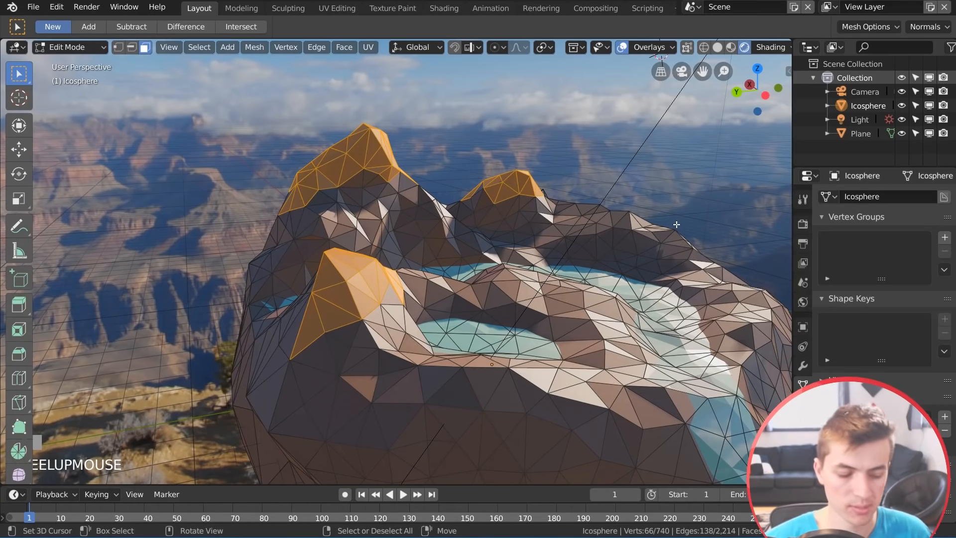
key("c")
mouse_move(687, 215)
left_mouse_down()
mouse_move(623, 217)
mouse_move(677, 227)
left_mouse_up()
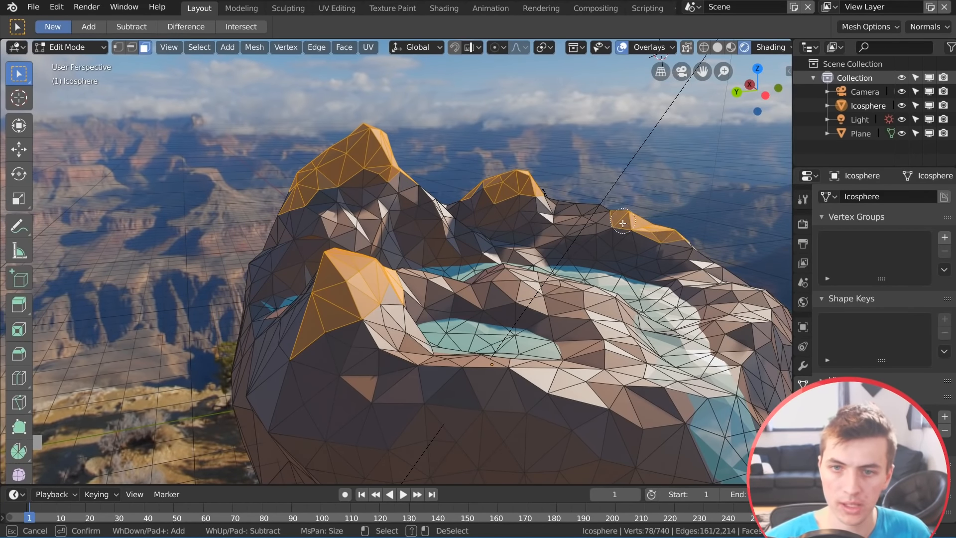
key("Escape")
Extend the face selection with the missing faces around the mountain peaks, viewing the terrain from other sides
mouse_move(614, 247)
middle_mouse_down()
mouse_move(613, 282)
mouse_move(553, 301)
mouse_move(468, 307)
mouse_move(440, 294)
middle_mouse_up()
key("c")
mouse_move(448, 155)
left_mouse_down()
mouse_move(422, 149)
mouse_move(472, 156)
mouse_move(427, 180)
left_mouse_up()
right_click(473, 193)
key("c")
mouse_move(274, 255)
left_mouse_down()
mouse_move(267, 244)
mouse_move(295, 261)
mouse_move(235, 274)
left_mouse_up()
right_click(235, 274)
mouse_move(348, 294)
middle_mouse_down()
mouse_move(409, 308)
mouse_move(536, 271)
mouse_move(486, 241)
middle_mouse_up()
key("c")
mouse_move(347, 181)
left_mouse_down()
mouse_move(342, 175)
mouse_move(381, 182)
left_mouse_up()
right_click(381, 182)
In Vertex Paint mode, enable the face selection mask and apply Set Vertex Colors to the selected peak faces
left_click(70, 47)
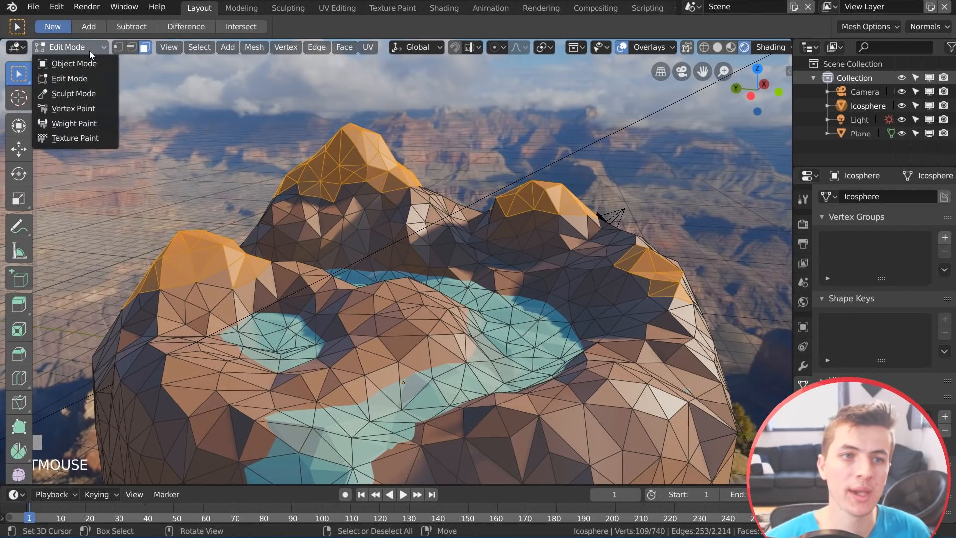
left_click(80, 113)
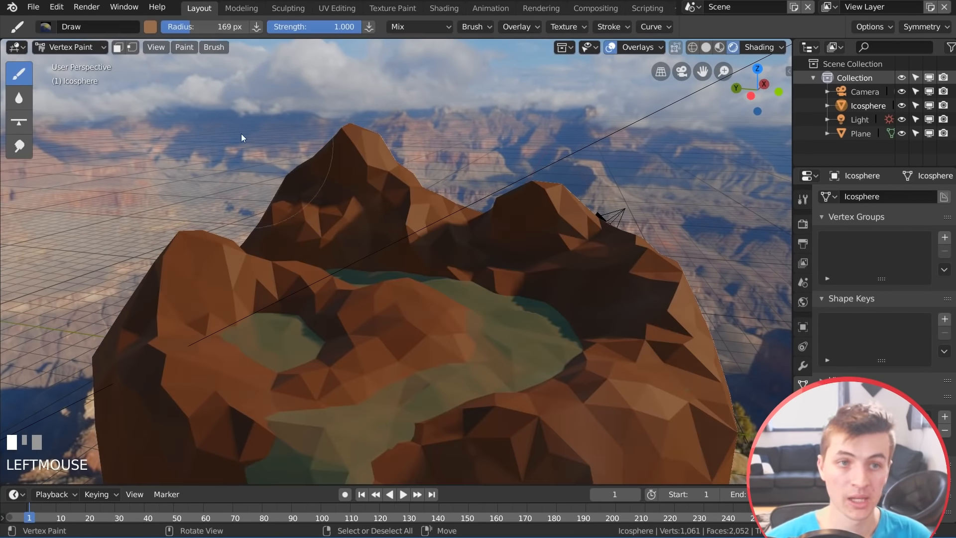
left_click(120, 47)
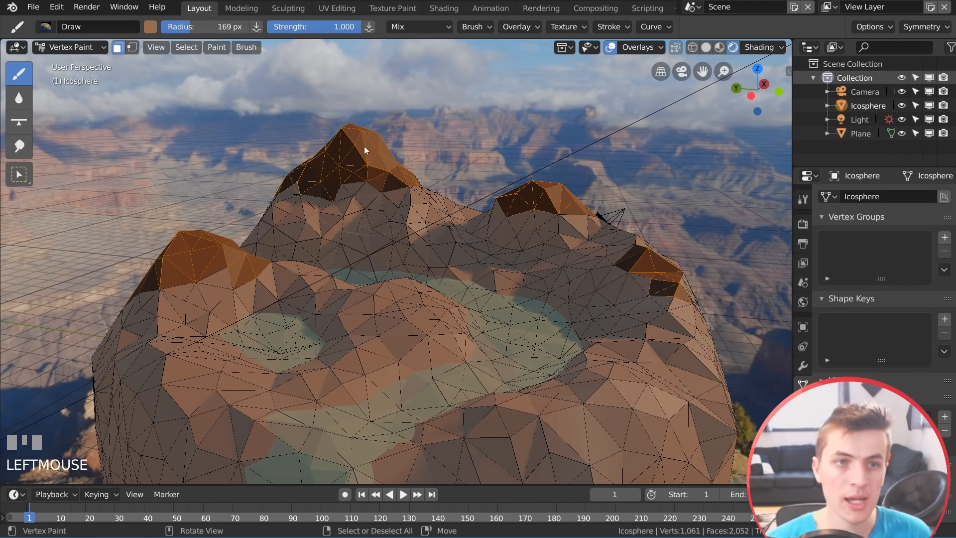
left_click(217, 47)
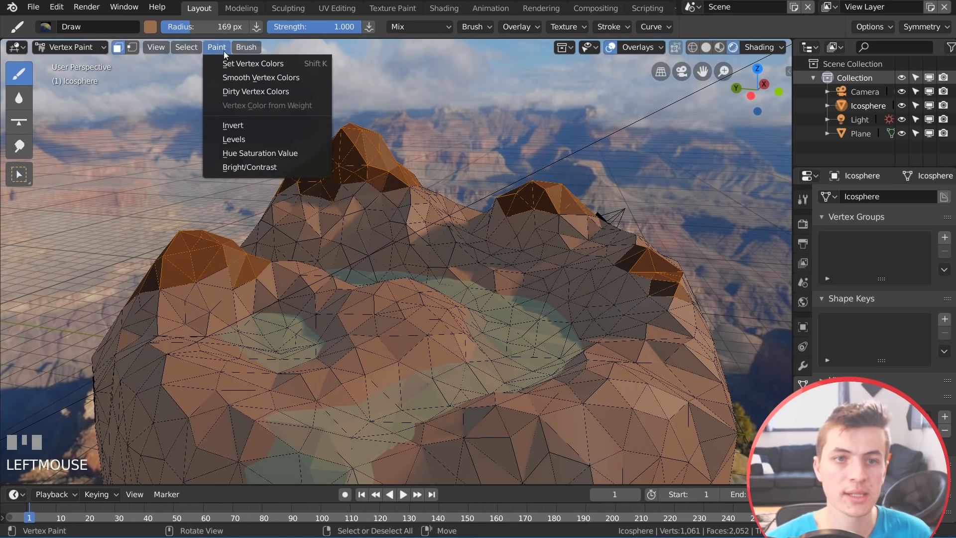
left_click(274, 67)
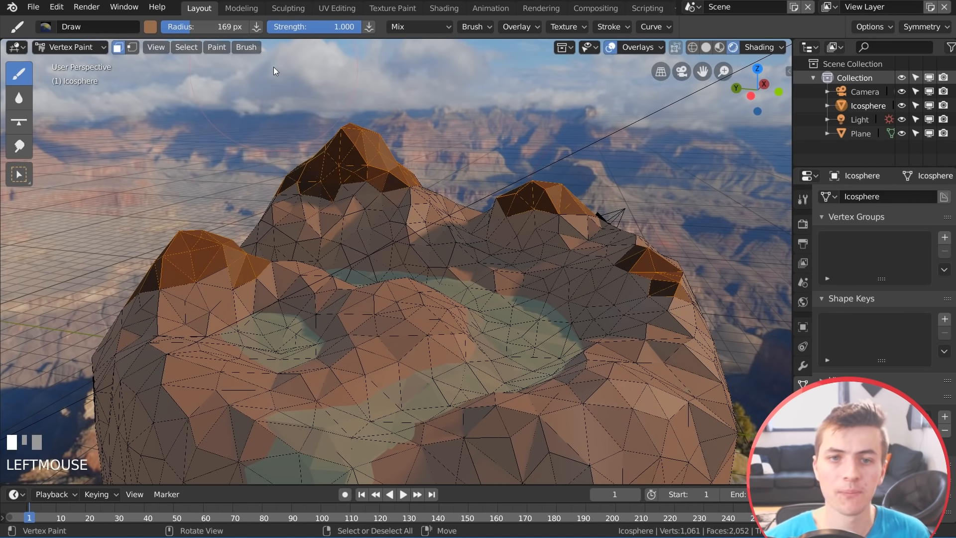
Set the brush color to a pale bluish white (R 0.840, G 0.898, B 0.924)
left_click(150, 26)
left_click_drag(264, 86, 264, 48)
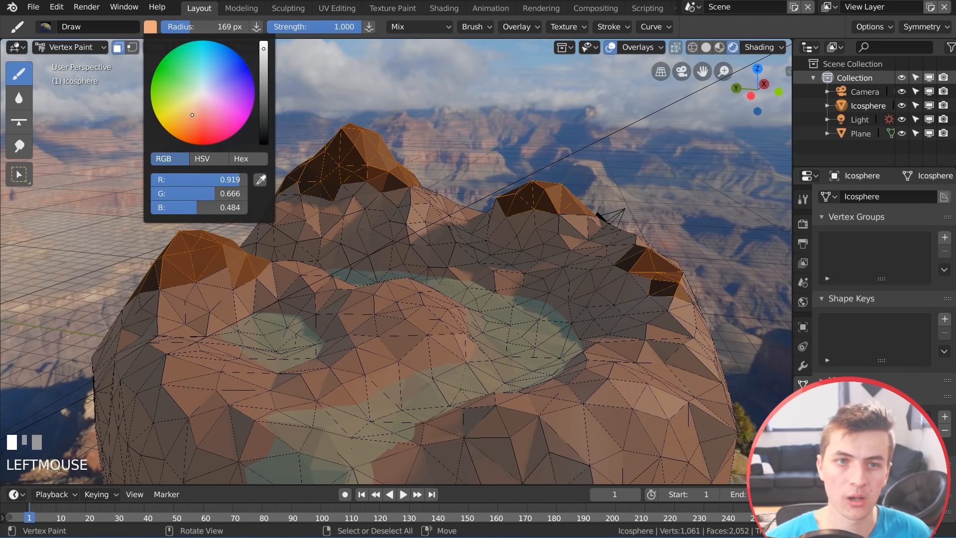
left_click_drag(202, 98, 204, 89)
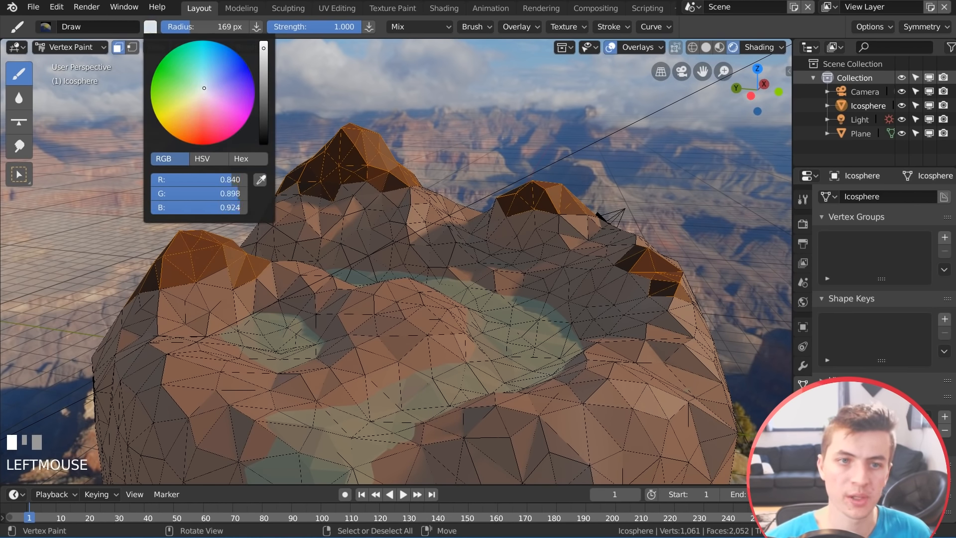
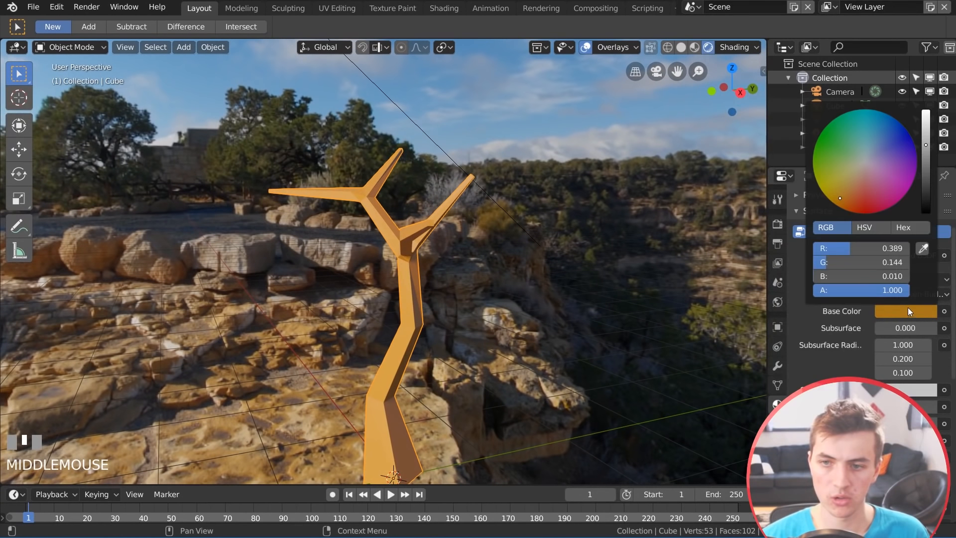
Adjust the brightness of the tree trunk's brown base color and add a second material slot with a new material
left_click(928, 148)
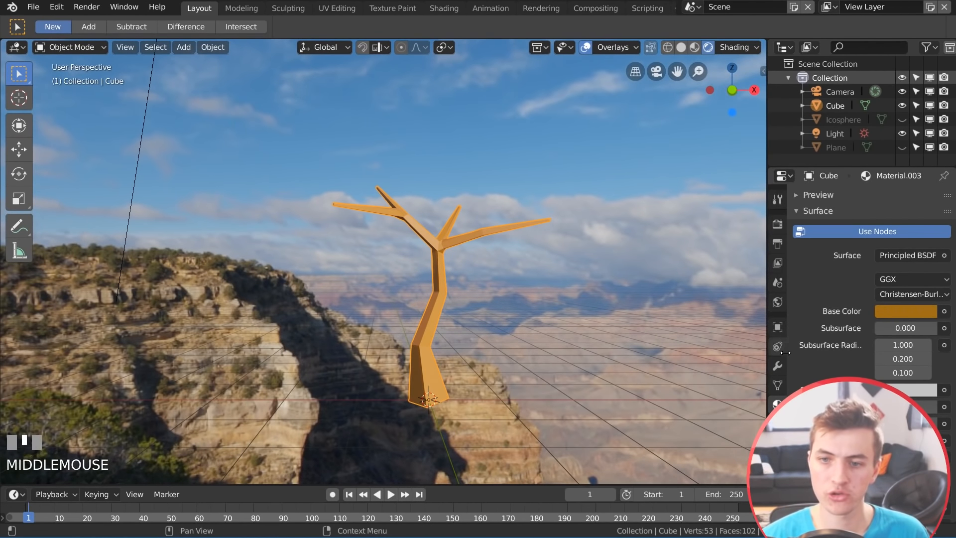
scroll(893, 295, "up", 4)
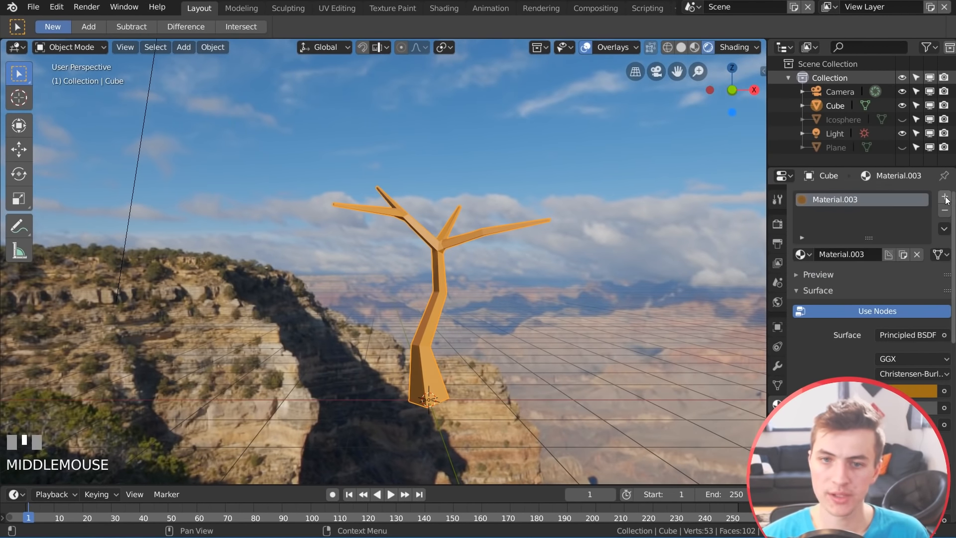
left_click(945, 197)
left_click(891, 282)
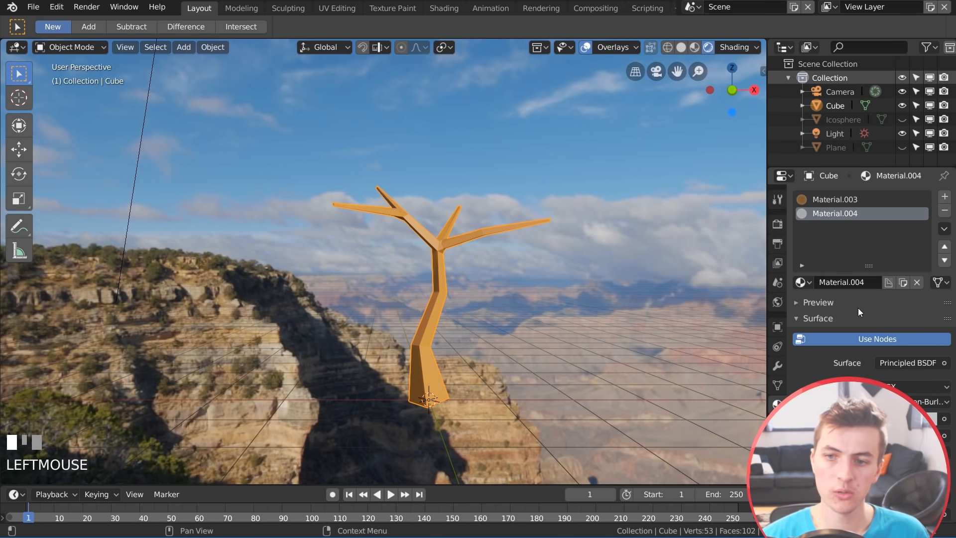
Set the base color of the tree's second material to a darker reddish brown
scroll(910, 397, "down", 4)
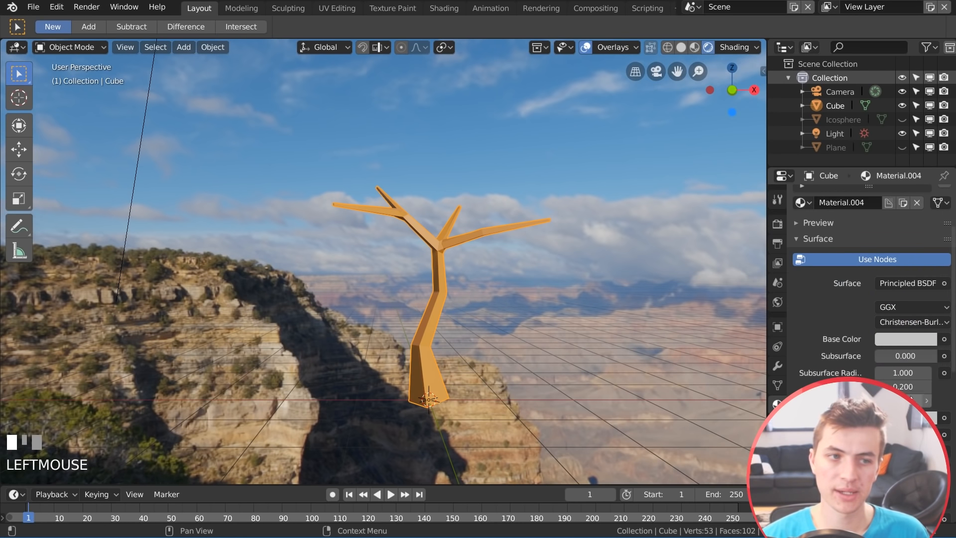
left_click(907, 340)
left_click(861, 206)
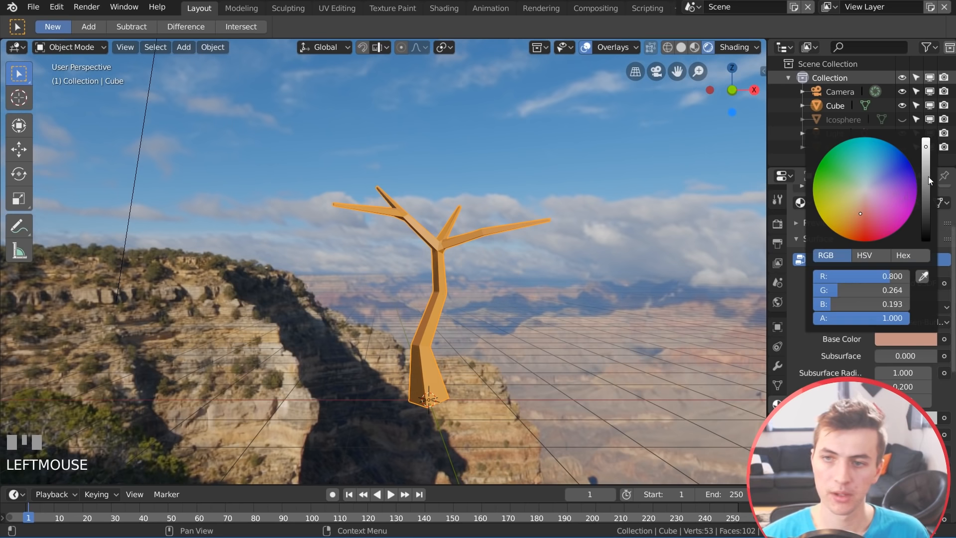
left_click_drag(928, 178, 925, 190)
scroll(474, 191, "up", 2)
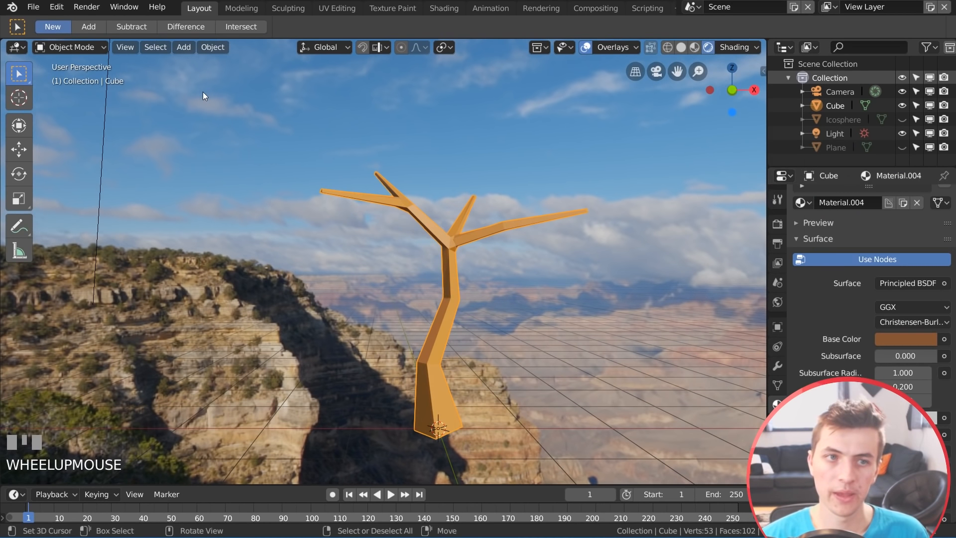
In Edit Mode, select several faces along the lower trunk, assign Material.004 to them, and return to Object Mode
key("Tab")
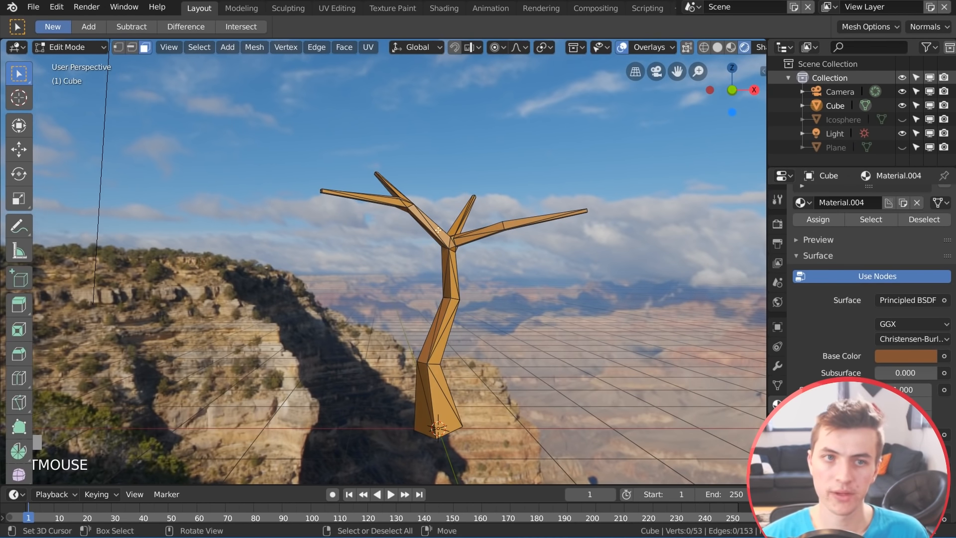
scroll(438, 230, "up", 2)
right_click(473, 343)
right_click(453, 387, "shift")
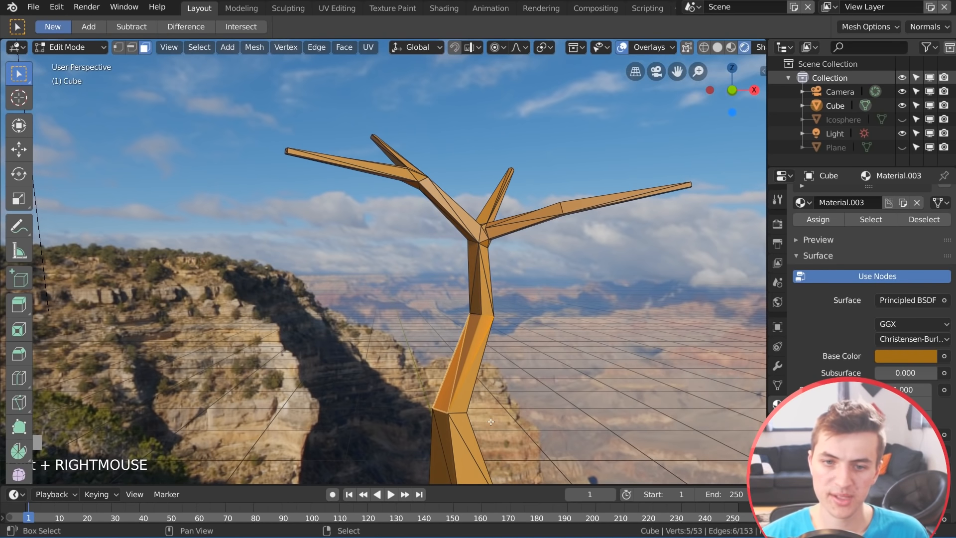
middle_click_drag(491, 422, 488, 363, "shift")
right_click(442, 419, "shift")
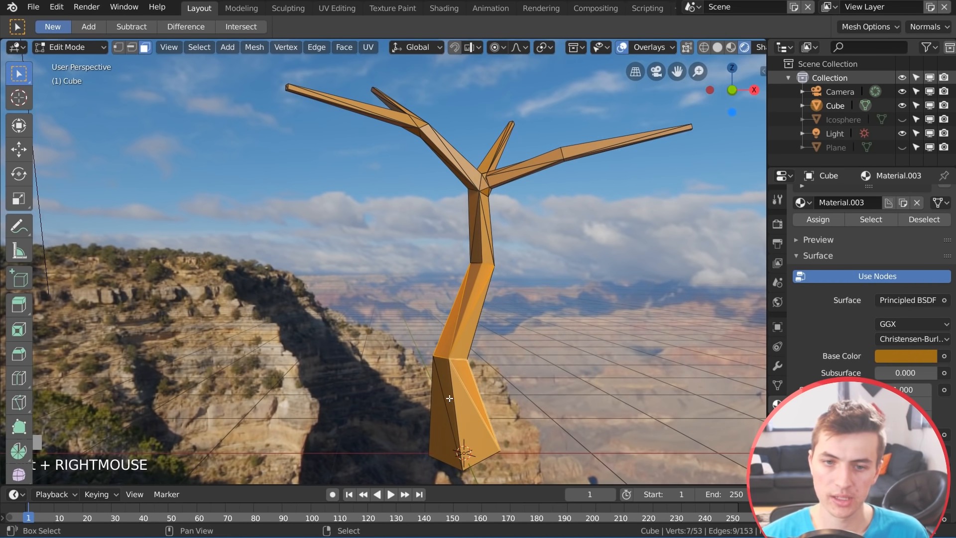
right_click(450, 399, "shift")
scroll(866, 225, "up", 4)
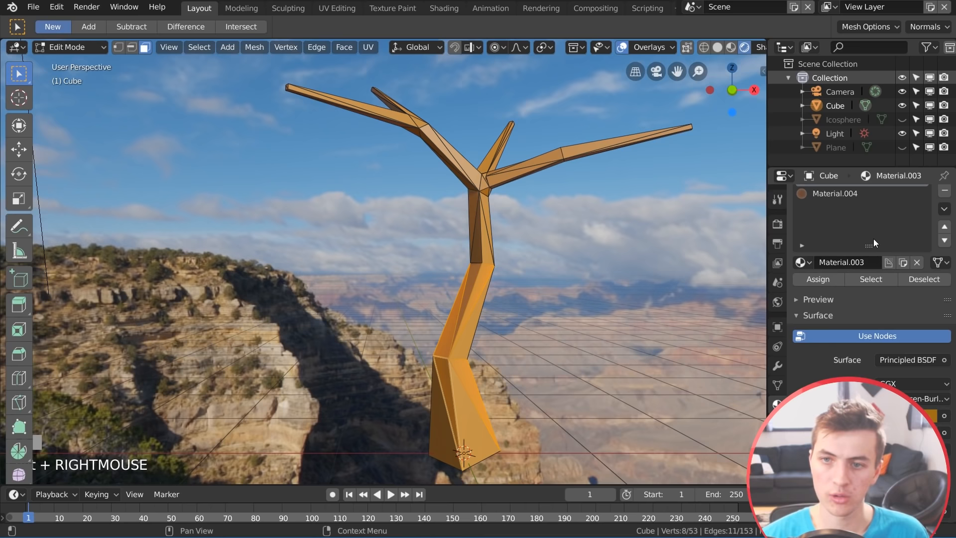
left_click(834, 213)
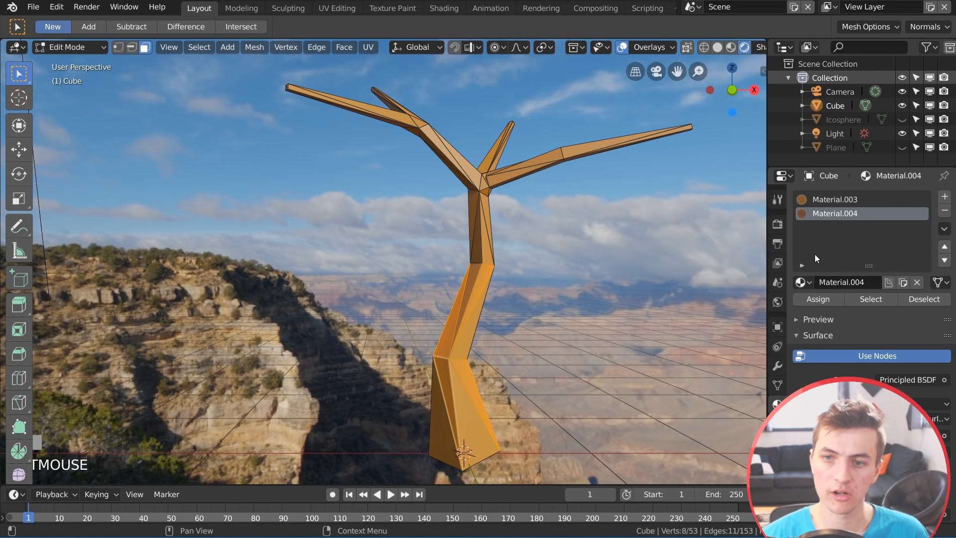
left_click(811, 297)
key("Tab")
Place the 3D cursor at the tip of the tree's left branch and add an ico sphere there with 1 subdivision
middle_click_drag(443, 319, 515, 220, "shift")
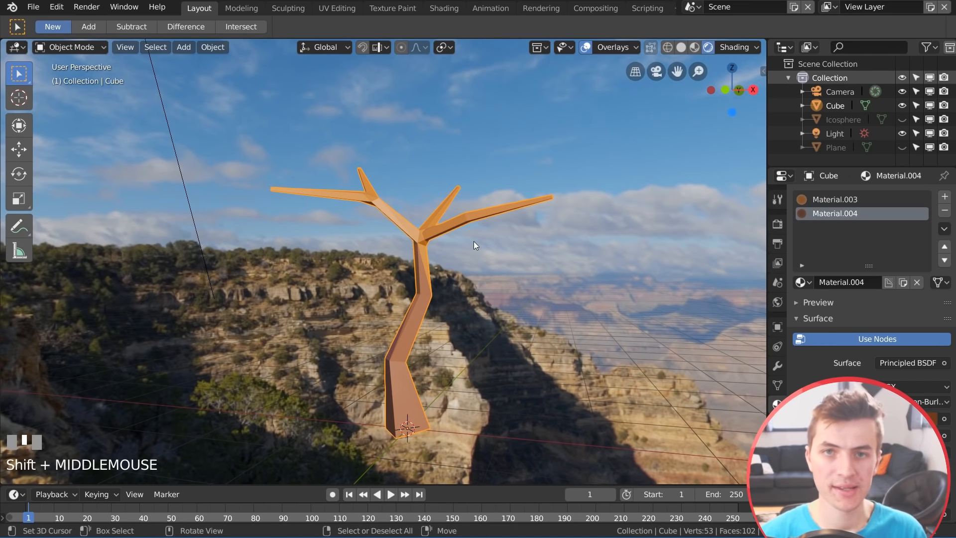
middle_click_drag(450, 217, 316, 207)
left_click(279, 195)
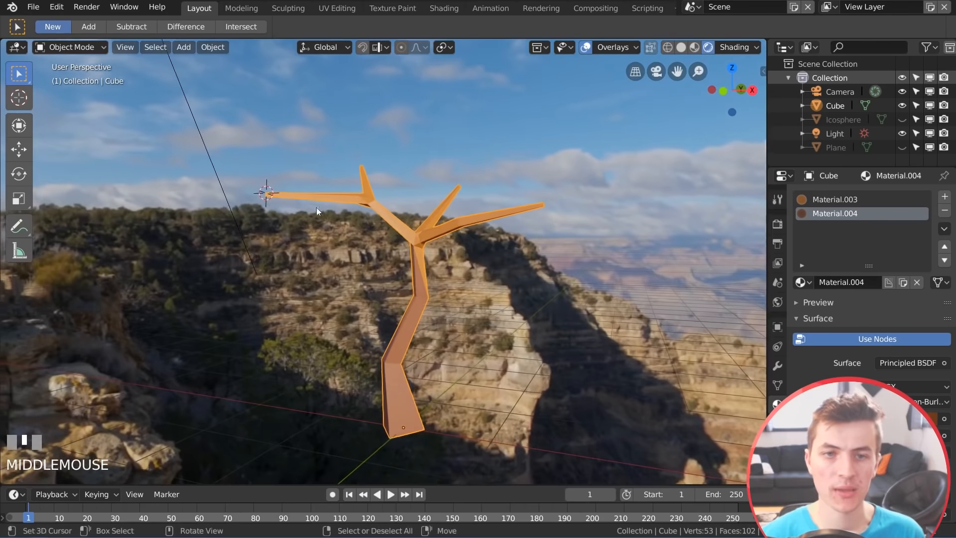
key("shift+a")
mouse_move(362, 240)
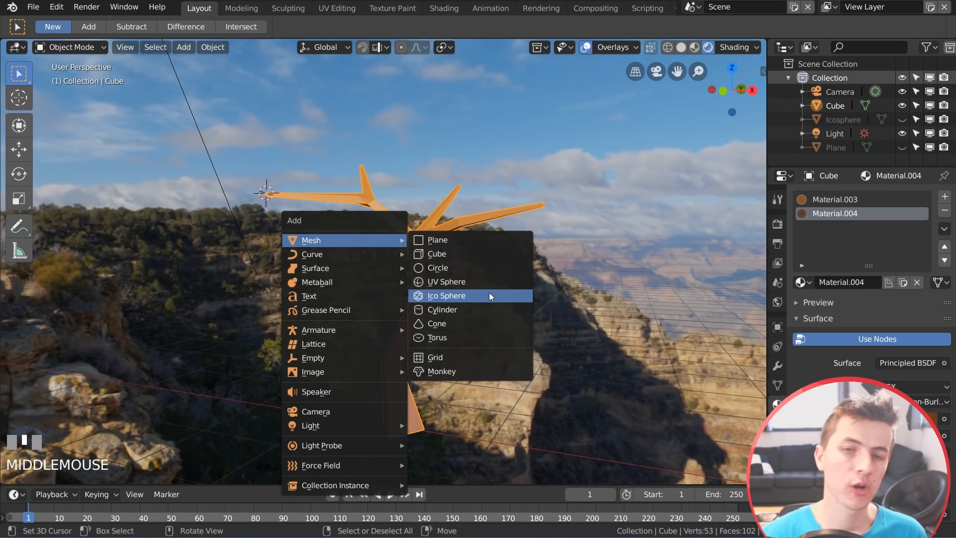
left_click(473, 295)
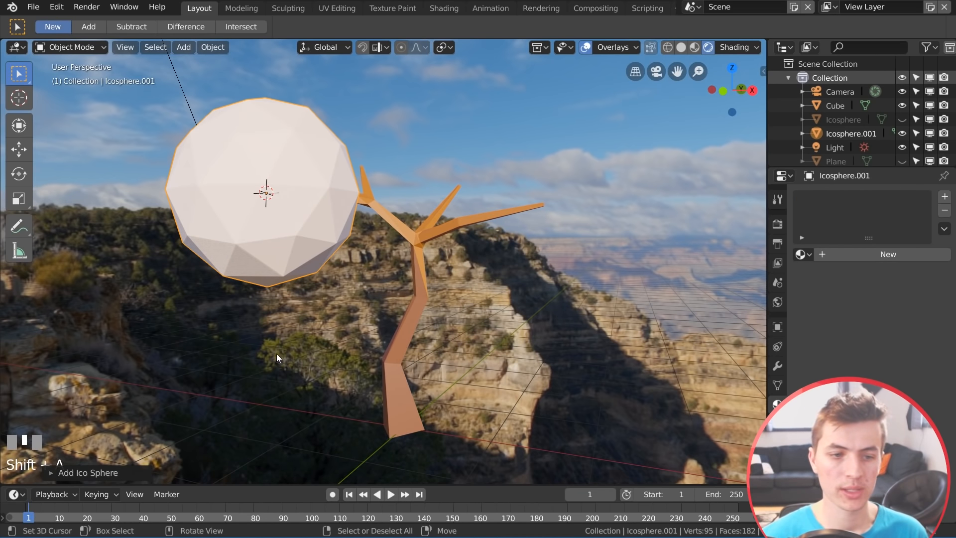
left_click(52, 472)
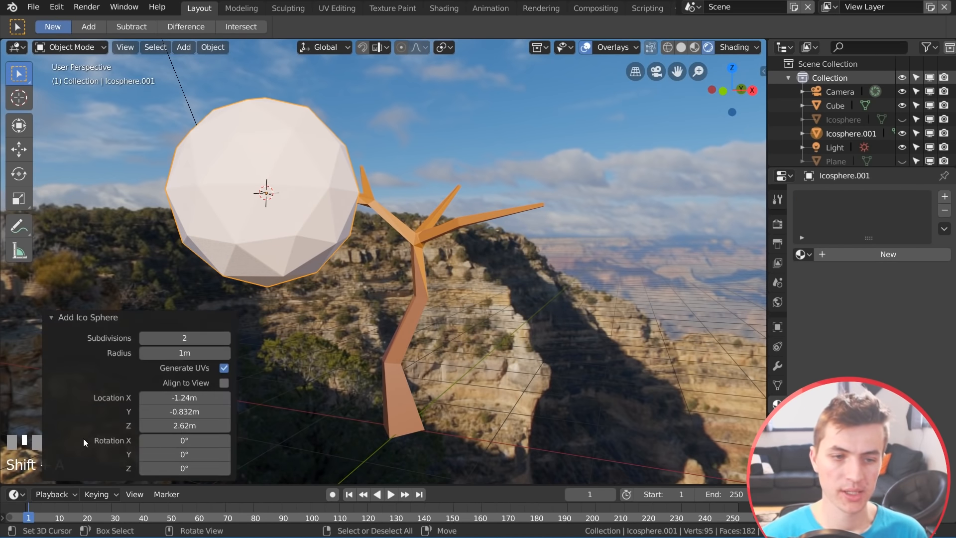
left_click(145, 342)
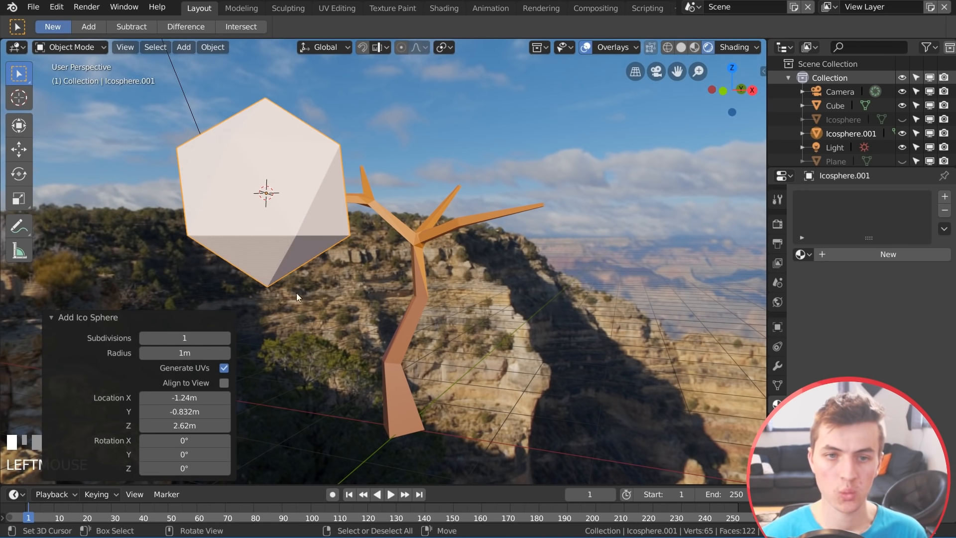
Scale the ico sphere by about 0.514 in Object Mode and its whole mesh by about 0.857 in Edit Mode
key("s")
left_click(345, 249)
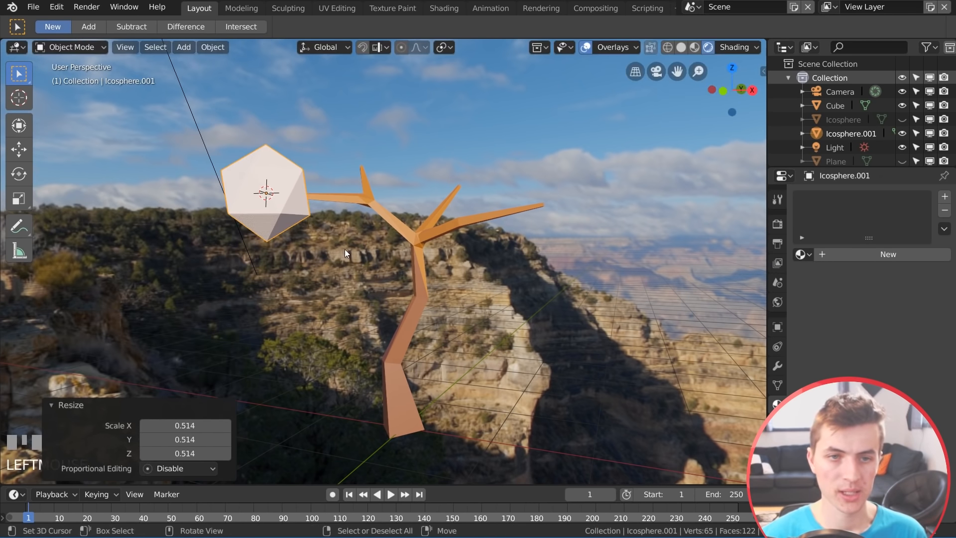
key("Tab")
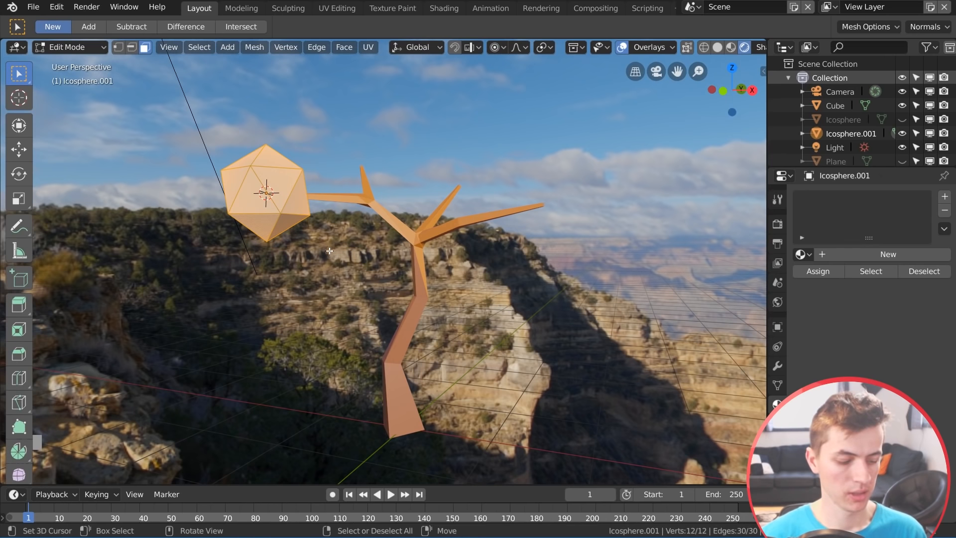
middle_click_drag(330, 251, 338, 221)
key("s")
left_click(299, 257)
middle_click_drag(234, 225, 363, 127)
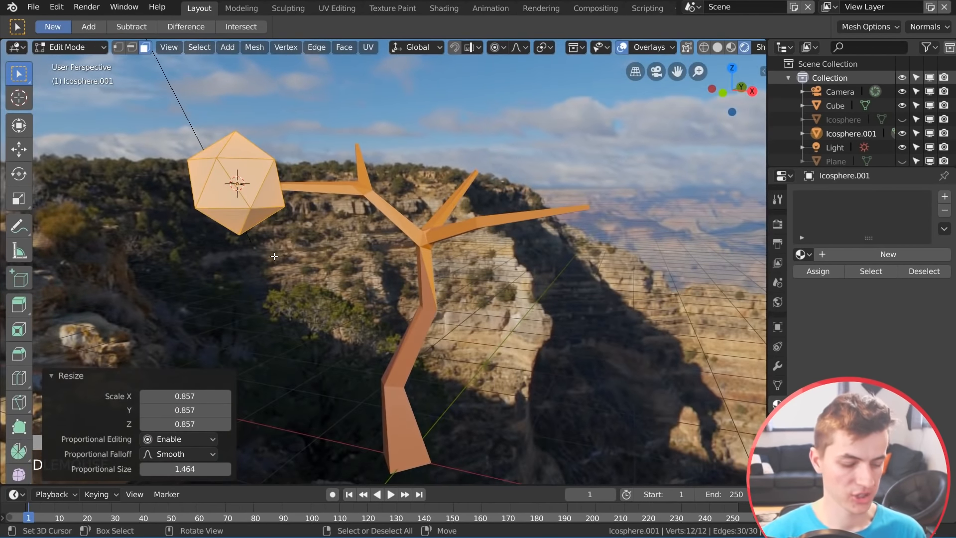
Disable proportional editing and duplicate the foliage icosphere onto the tip of the short upright branch beside it
left_click(499, 47)
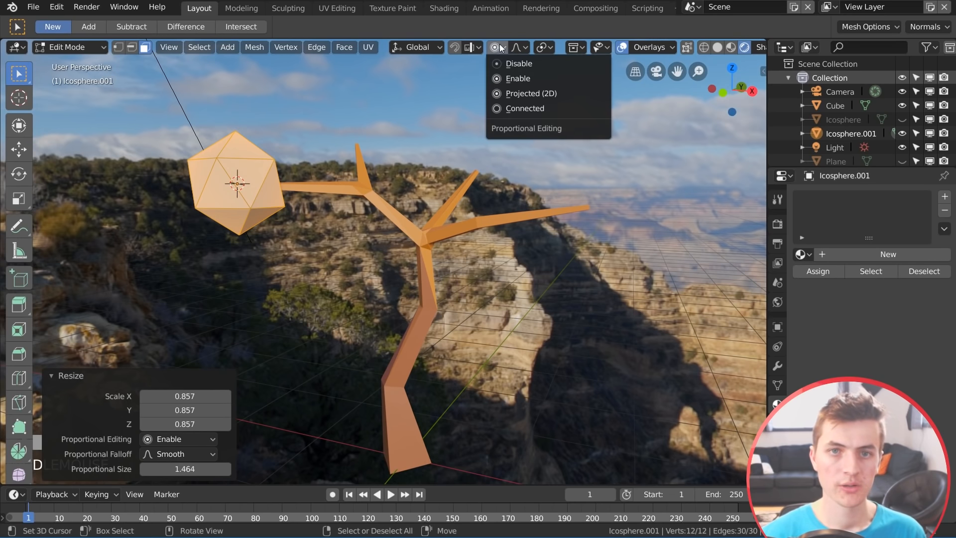
left_click(530, 70)
middle_click_drag(349, 149, 276, 221)
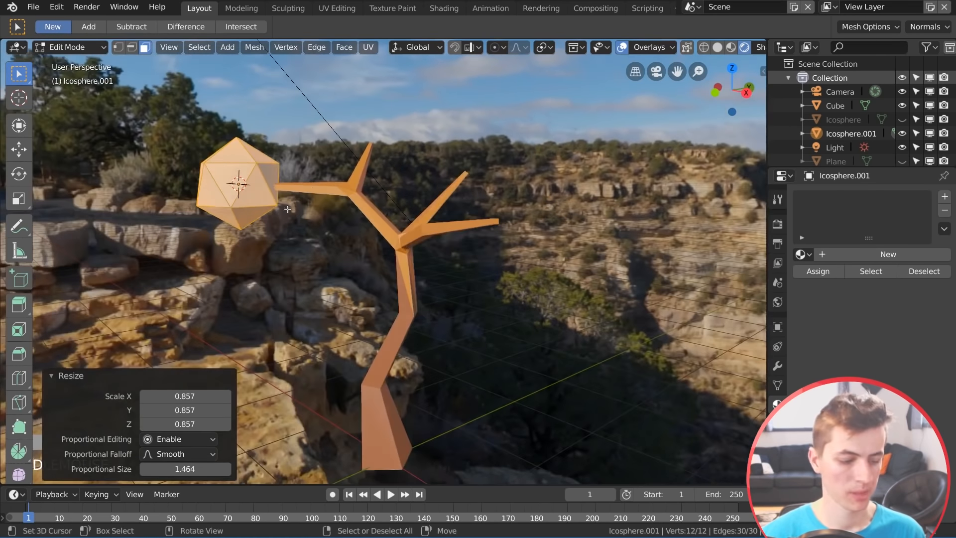
key("shift+d")
left_click(407, 163)
middle_click_drag(407, 163, 284, 174)
key("g")
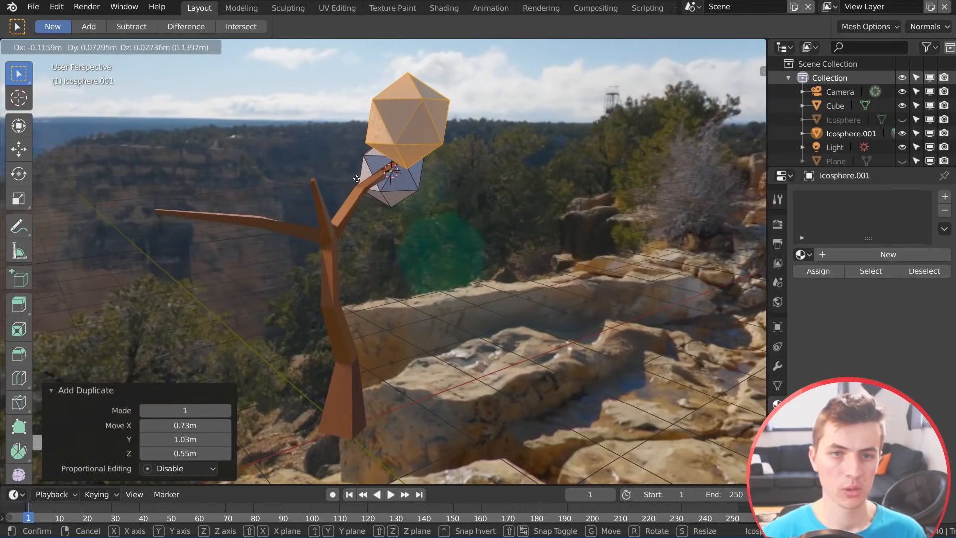
left_click(369, 172)
Trackball-rotate the duplicated icosphere, enlarge it and reposition it on the upright branch tip
middle_click_drag(368, 171, 502, 179)
key("r")
key("r")
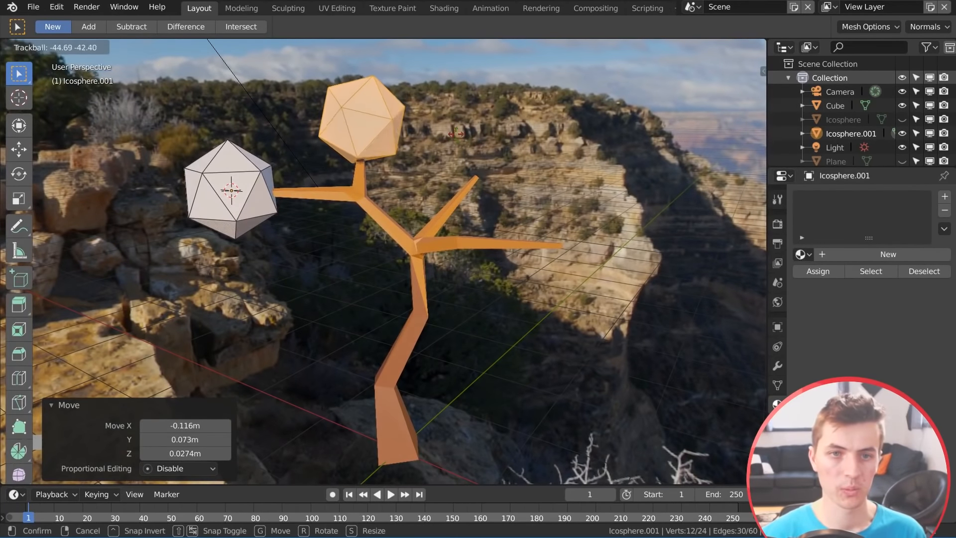
left_click(383, 128)
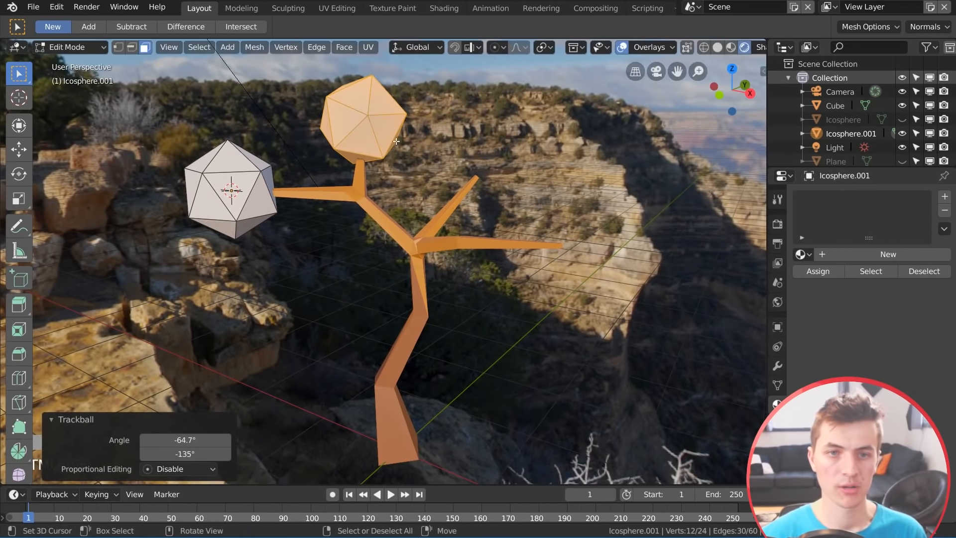
key("s")
left_click(394, 132)
middle_click_drag(394, 132, 537, 207)
key("g")
left_click(356, 167)
key("s")
left_click(546, 212)
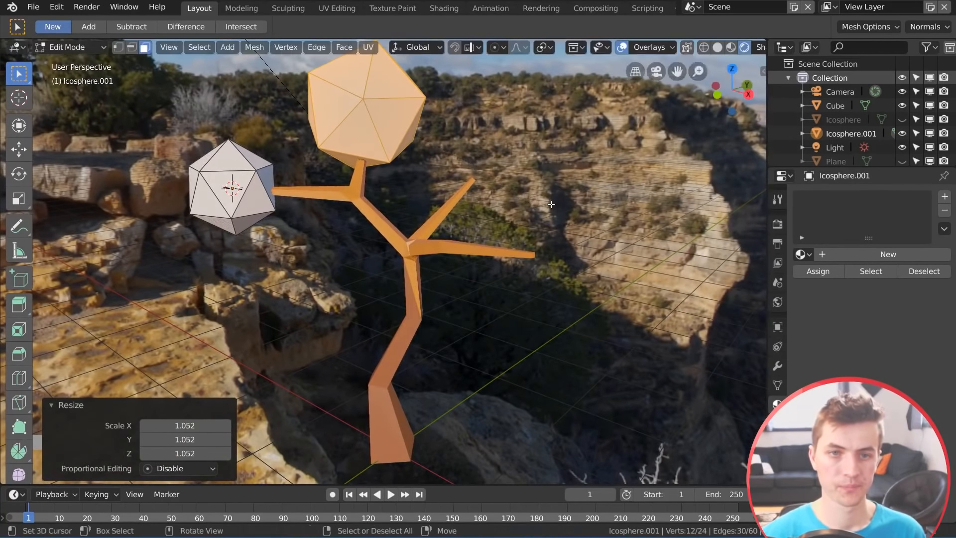
key("g")
left_click(541, 186)
Duplicate the icosphere onto the middle branch tip, enlarge it into the biggest clump and fine-tune its position
scroll(430, 217, "down", 2)
middle_click_drag(427, 217, 459, 209)
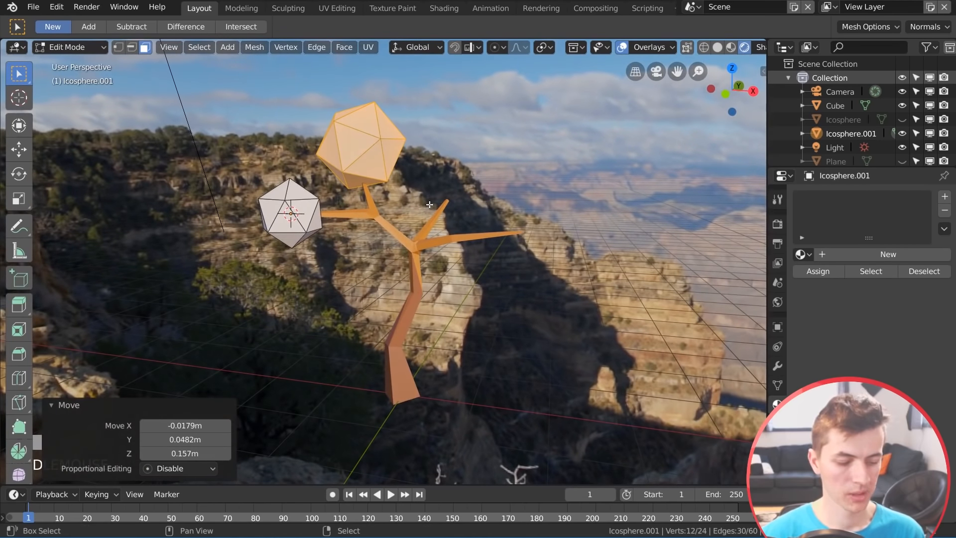
key("shift+d")
left_click(530, 231)
key("s")
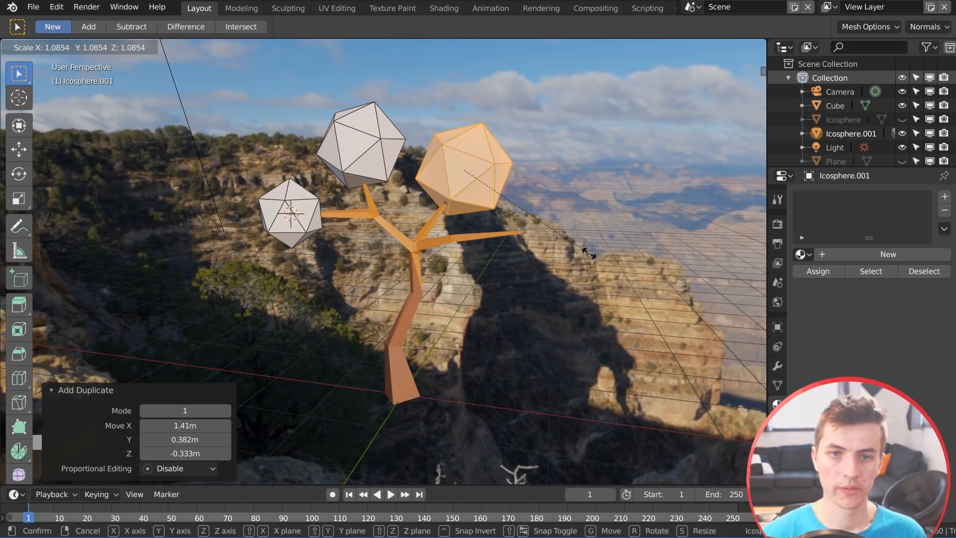
left_click(621, 258)
key("g")
left_click(624, 244)
middle_click_drag(624, 244, 664, 311)
key("g")
left_click(483, 210)
key("g")
left_click(598, 236)
Duplicate the icosphere onto the end of the long outer branch, then resize, reposition and trackball-rotate it
key("shift+d")
left_click(605, 254)
key("g")
left_click(645, 264)
middle_click_drag(645, 264, 581, 246)
key("s")
left_click(654, 272)
key("g")
left_click(650, 272)
key("r")
key("r")
left_click(637, 243)
left_click(444, 227)
Select the whole original small icosphere, scale it by 0.871 and shift it on its branch tip
middle_click_drag(352, 234, 397, 249)
right_click(316, 221)
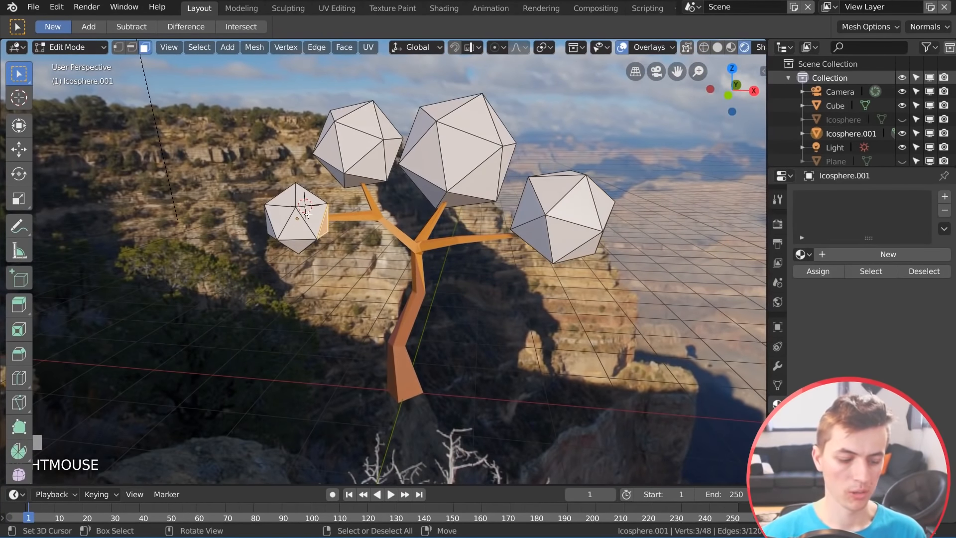
key("l")
middle_click_drag(308, 214, 287, 209)
scroll(298, 224, "up", 1)
key("s")
left_click(313, 257)
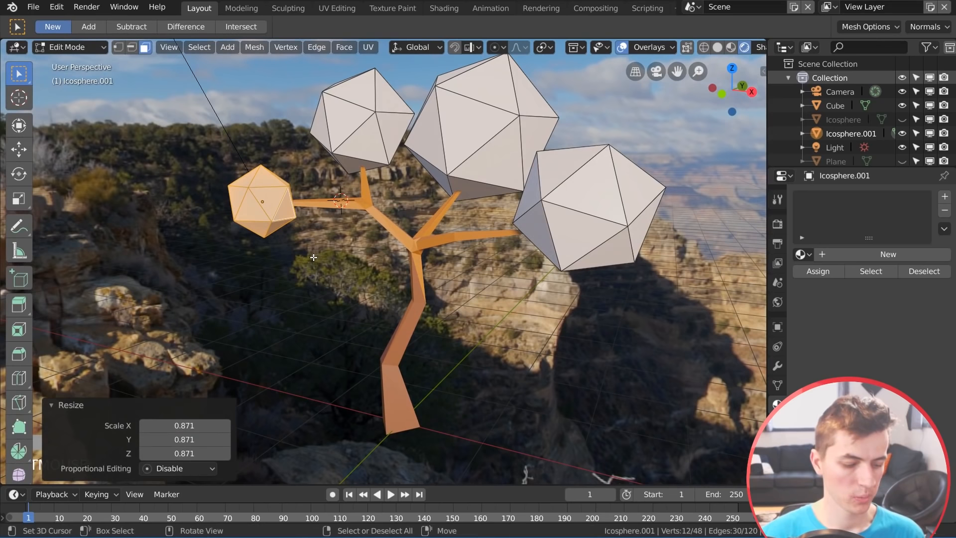
key("g")
left_click(314, 258)
Duplicate the small icosphere next to itself, shrink and rotate the copy against the branch, and return to Object Mode
middle_click_drag(314, 259, 287, 267)
key("shift+d")
left_click(322, 251)
key("s")
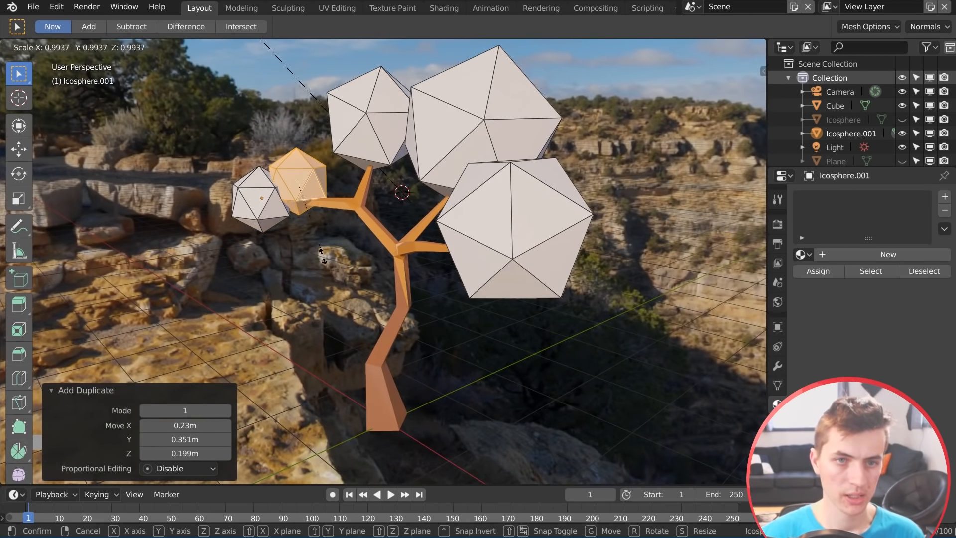
left_click(298, 234)
key("g")
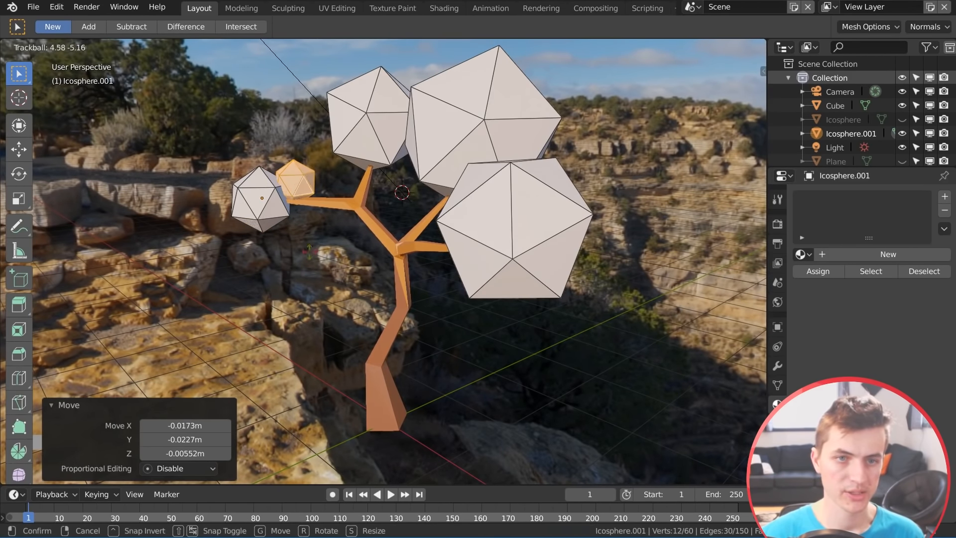
left_click(301, 237)
key("a")
key("Tab")
Switch the foliage object to Sculpt Mode and enable Dyntopo
middle_click_drag(420, 232, 518, 229)
scroll(535, 229, "down", 2)
scroll(545, 223, "up", 1)
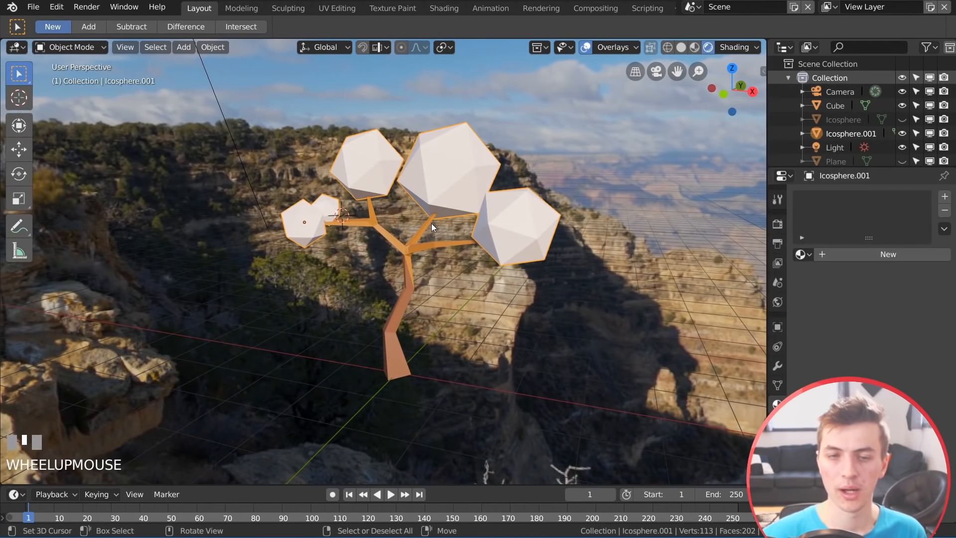
left_click(79, 47)
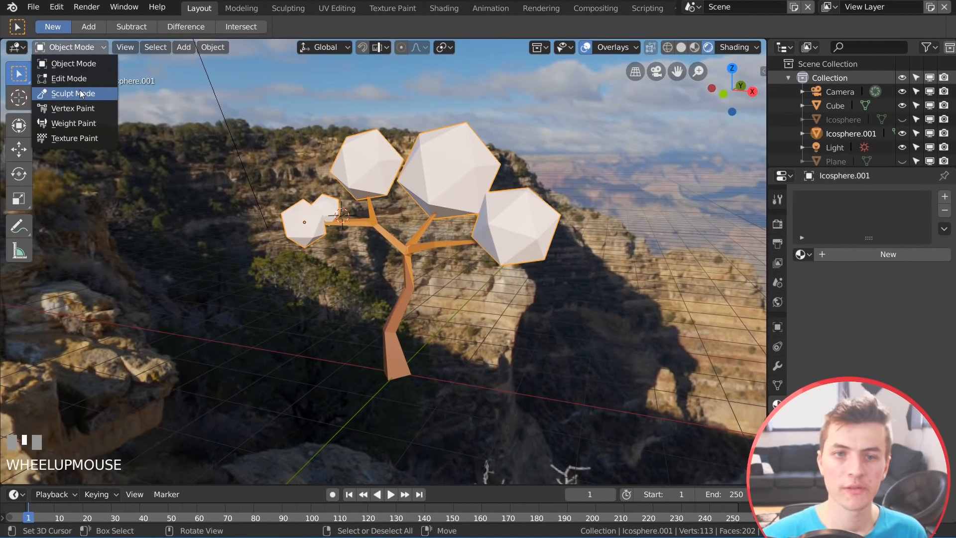
left_click(82, 92)
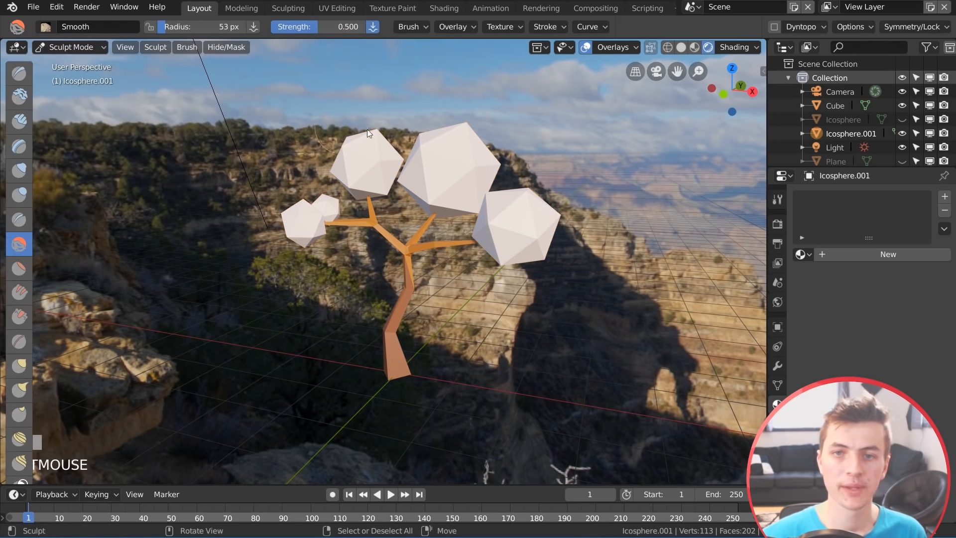
left_click(773, 29)
left_click(741, 68)
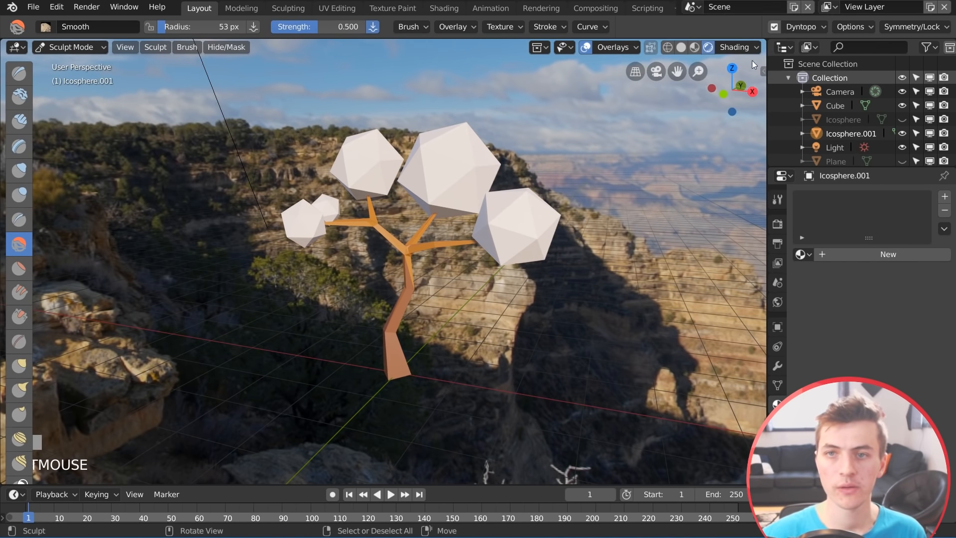
left_click(808, 28)
left_click(835, 53)
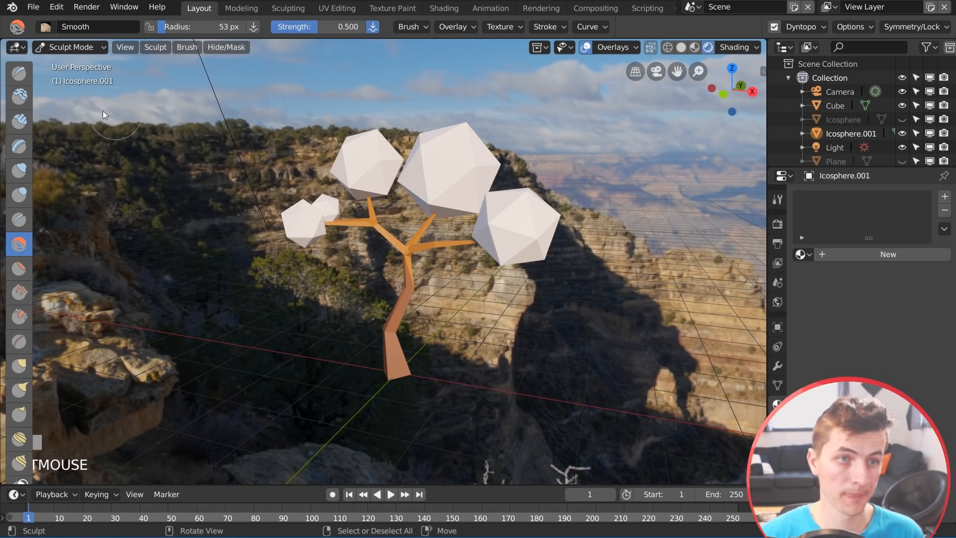
Sculpt irregular low-poly bulges over the foliage clumps from several sides using the SculptDraw brush at 120 px radius
left_click(19, 73)
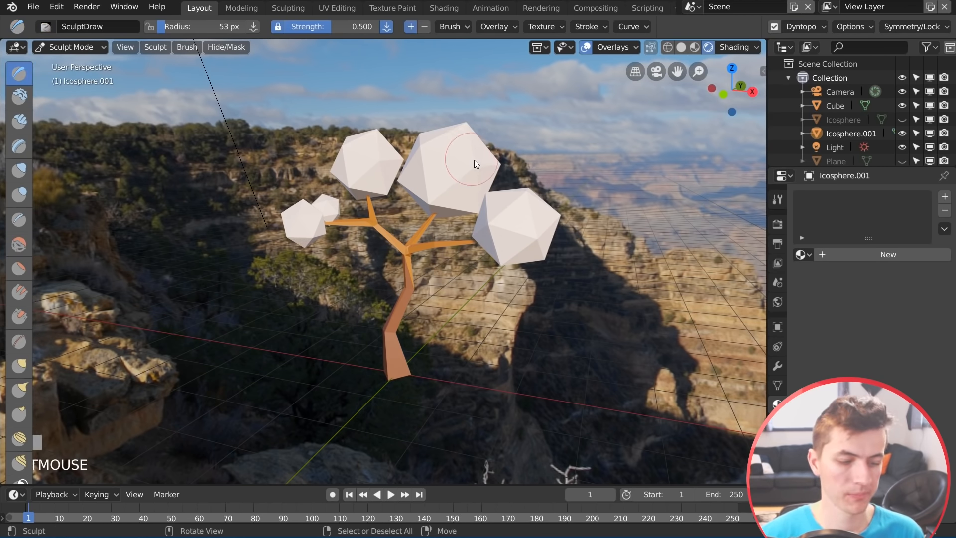
key("f")
left_click(504, 179)
scroll(544, 236, "up", 2)
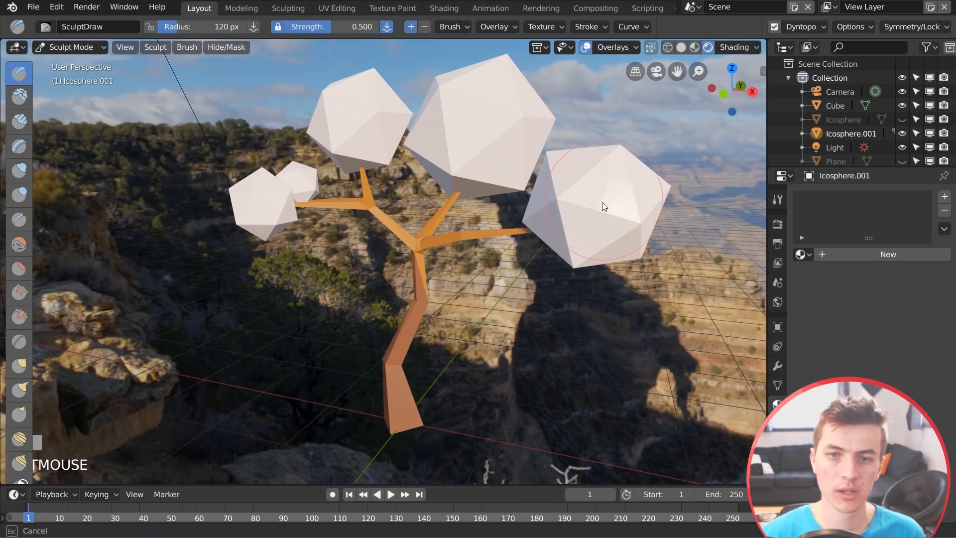
mouse_move(602, 203)
left_mouse_down()
mouse_move(593, 190)
mouse_move(629, 222)
mouse_move(648, 163)
left_mouse_up()
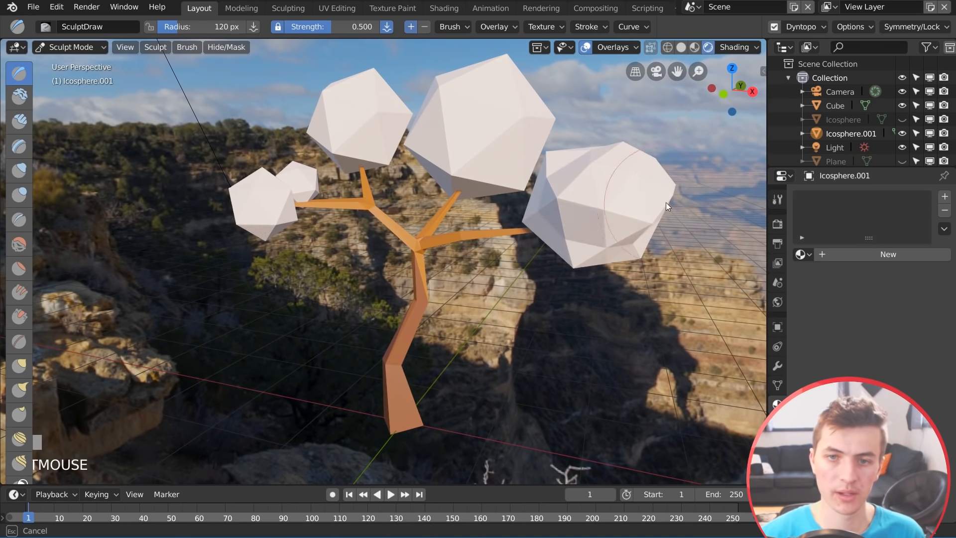
mouse_move(508, 144)
left_mouse_down()
mouse_move(479, 130)
mouse_move(459, 176)
mouse_move(456, 120)
mouse_move(433, 147)
mouse_move(363, 112)
left_mouse_up()
middle_click_drag(328, 113, 372, 131)
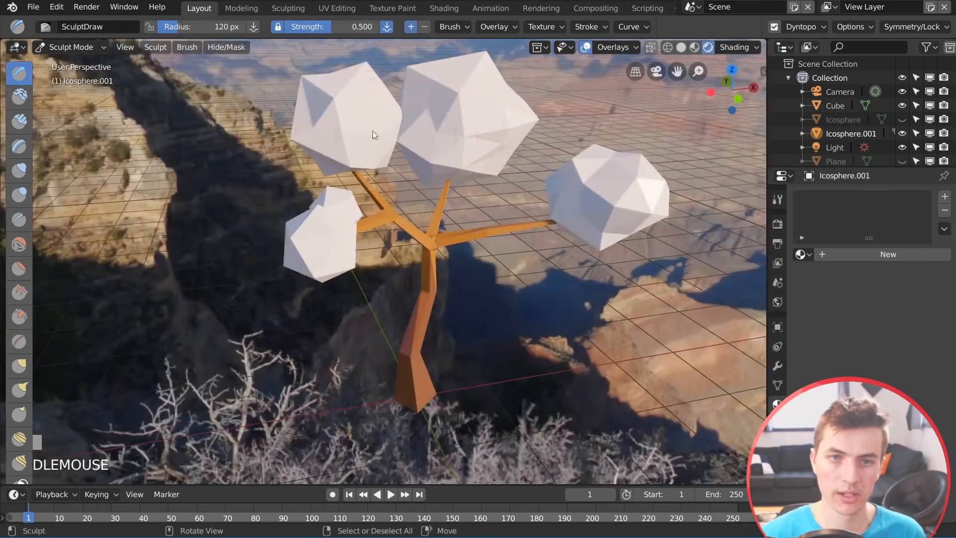
mouse_move(373, 130)
left_mouse_down()
mouse_move(292, 145)
mouse_move(337, 109)
mouse_move(315, 120)
left_mouse_up()
mouse_move(315, 119)
middle_mouse_down()
mouse_move(288, 194)
mouse_move(437, 219)
mouse_move(414, 245)
mouse_move(424, 225)
mouse_move(516, 219)
mouse_move(352, 256)
mouse_move(484, 171)
mouse_move(488, 196)
mouse_move(378, 160)
mouse_move(229, 175)
mouse_move(340, 108)
middle_mouse_up()
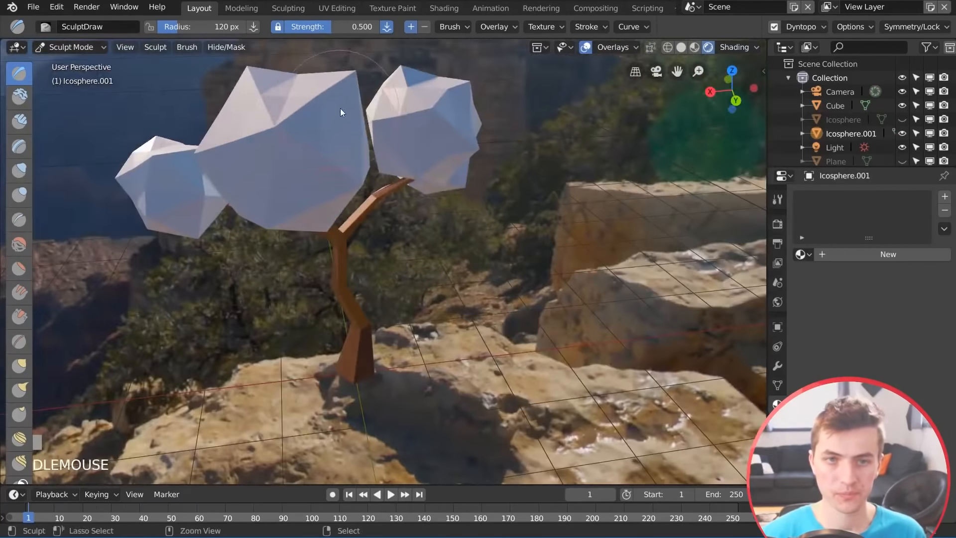
left_click_drag(340, 108, 283, 142)
middle_click_drag(251, 160, 306, 103)
left_click_drag(306, 103, 288, 113)
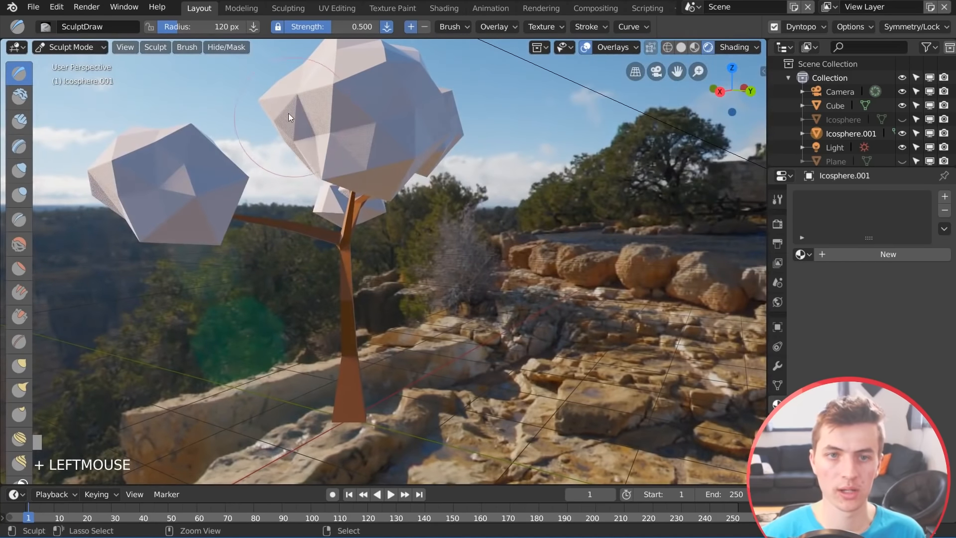
Return to Object Mode and give the foliage a new material with a green base color of about R 0.092, G 0.377, B 0.056
middle_click_drag(334, 148, 321, 256)
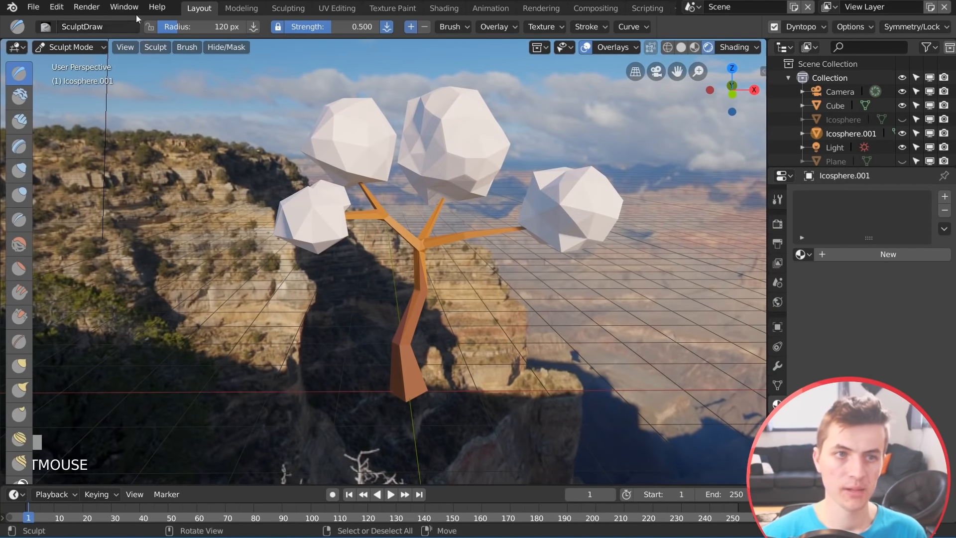
left_click(44, 29)
left_click(70, 47)
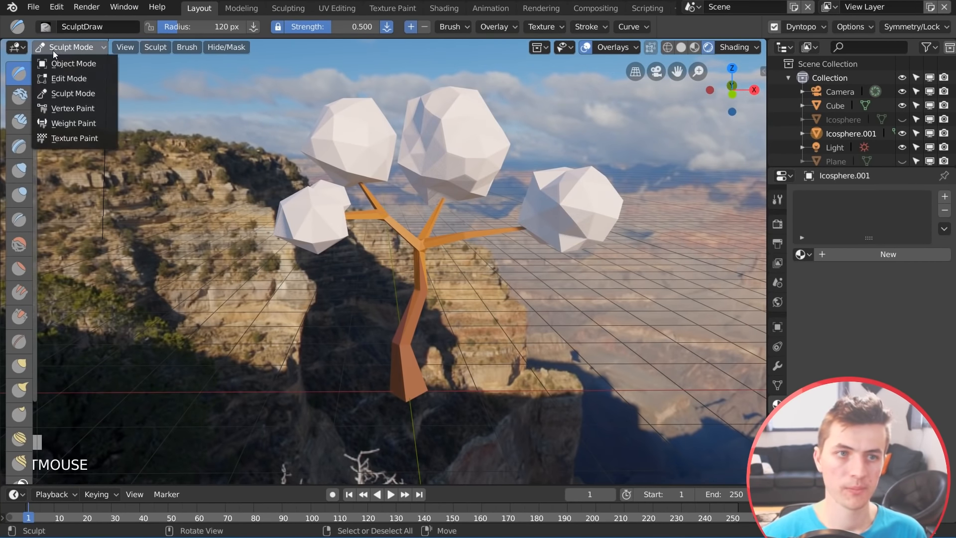
left_click(74, 65)
left_click(895, 256)
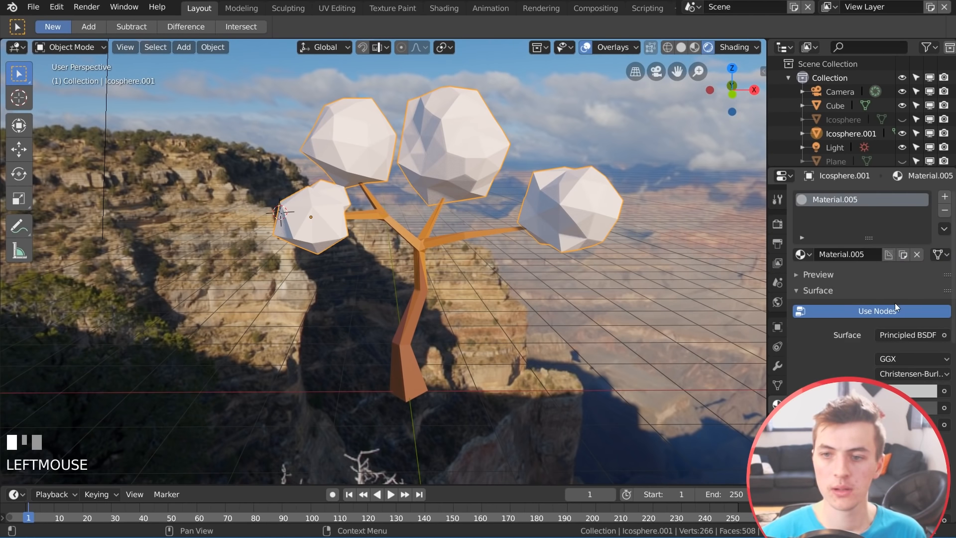
scroll(897, 378, "down", 1)
left_click(904, 374)
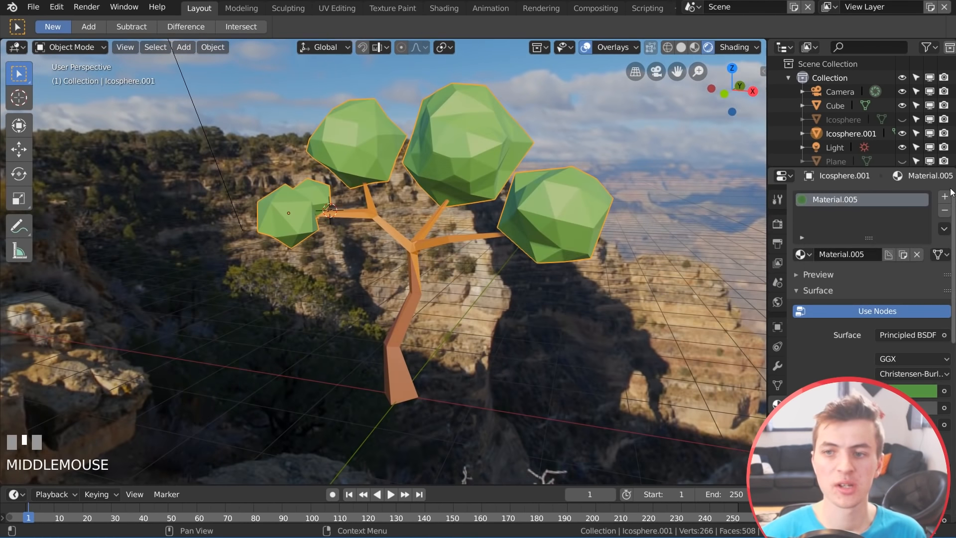
Add a second material slot to the foliage with a new material and give it a darker green base color
left_click(945, 197)
left_click(857, 281)
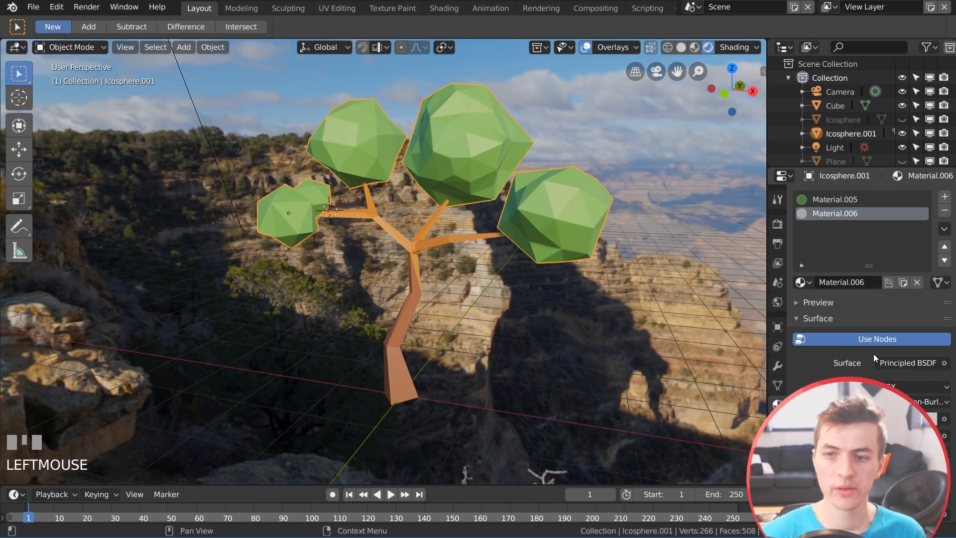
scroll(896, 349, "down", 3)
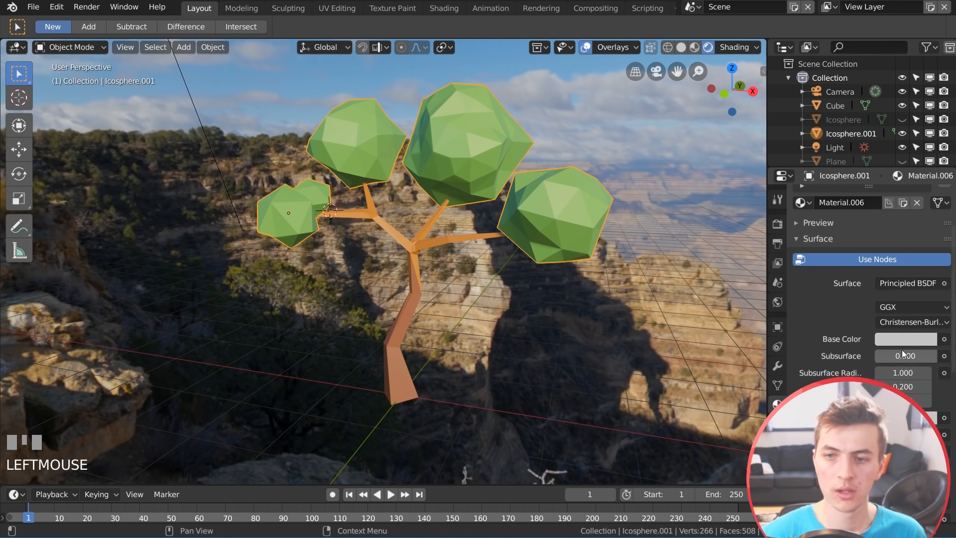
left_click(901, 339)
left_click(833, 178)
left_click_drag(925, 148, 925, 194)
Assign the darker green material to the outer branch clump, the upright branch clump and the smallest clump, and return to Object Mode
key("Tab")
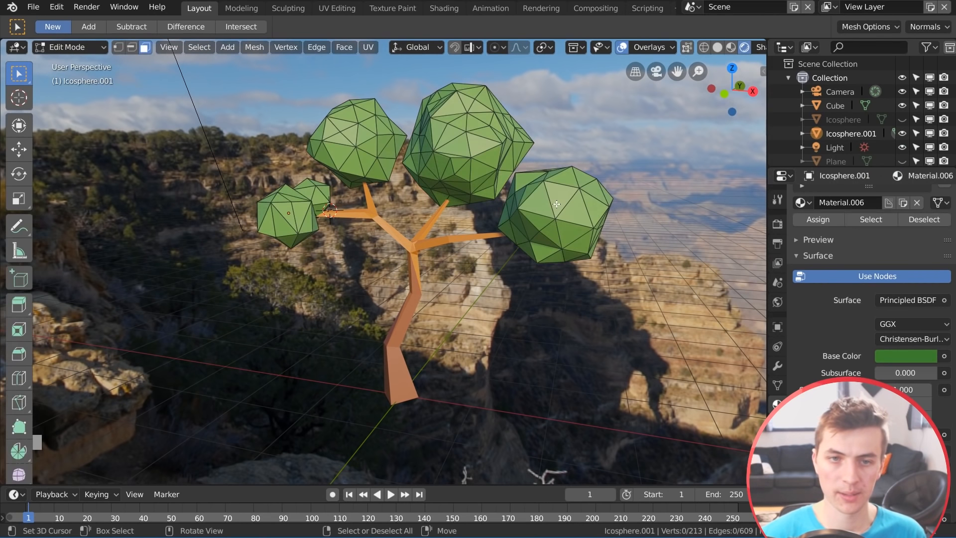
key("l")
key("l")
key("l")
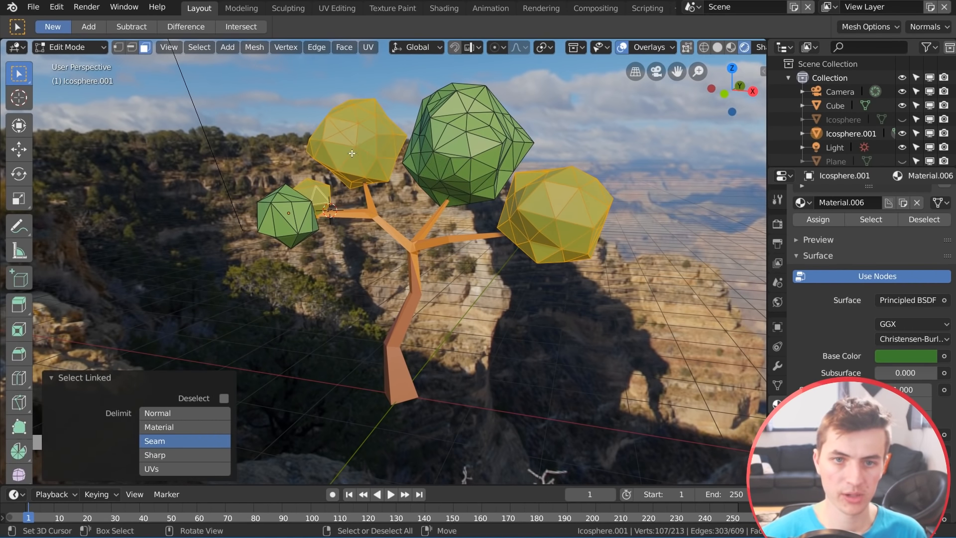
scroll(877, 249, "up", 4)
left_click(820, 301)
key("a")
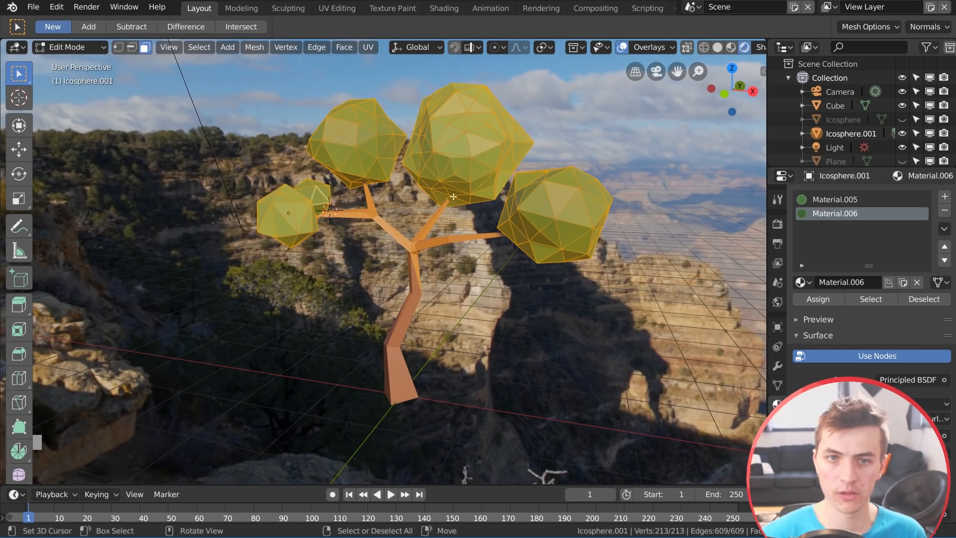
key("Tab")
Open the base color of the foliage's first material, Material.005, and select the trunk object
middle_click_drag(470, 226, 508, 227)
left_click(851, 201)
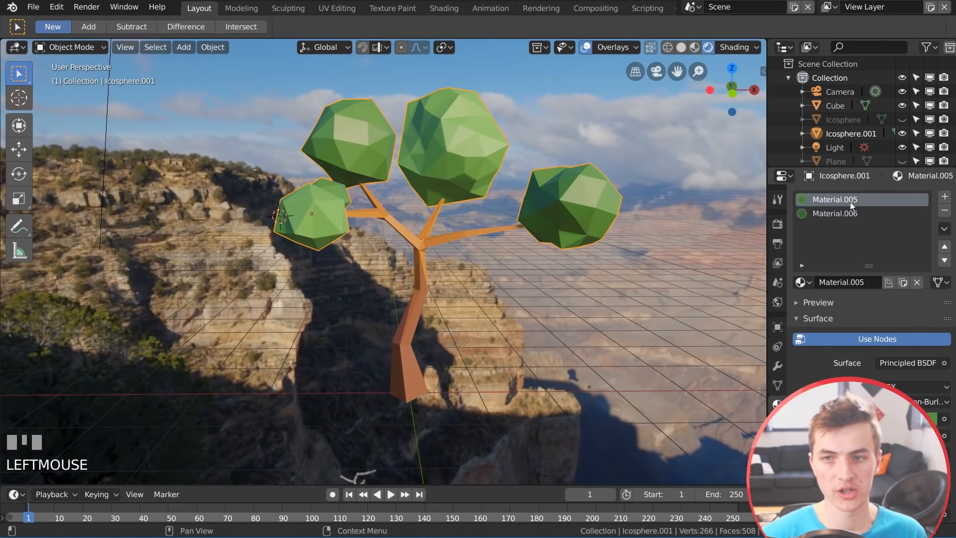
left_click(925, 419)
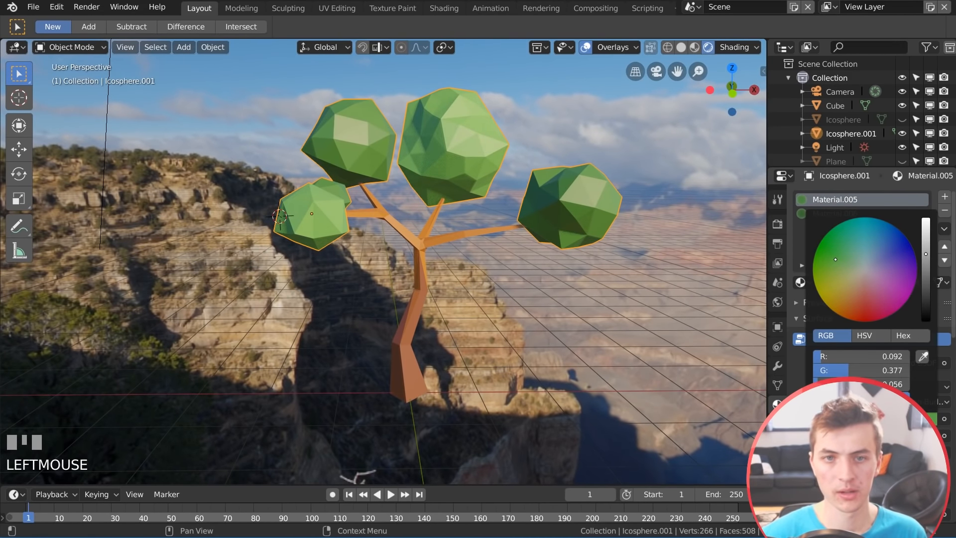
middle_click_drag(561, 229, 548, 212)
scroll(557, 229, "down", 3)
scroll(549, 211, "up", 4)
right_click(408, 296)
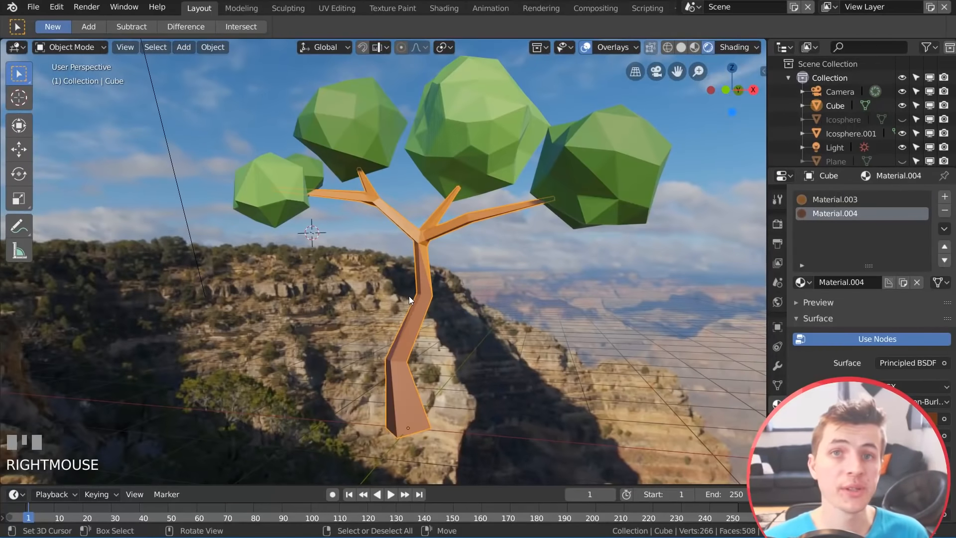
Join the foliage object with the trunk object, keeping the trunk as the active object
right_click(472, 121)
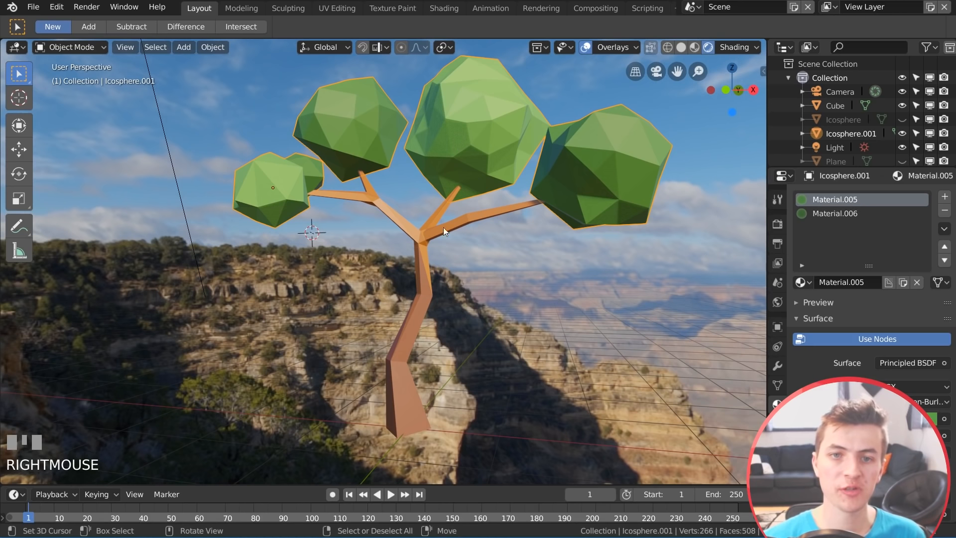
right_click(423, 262, "shift")
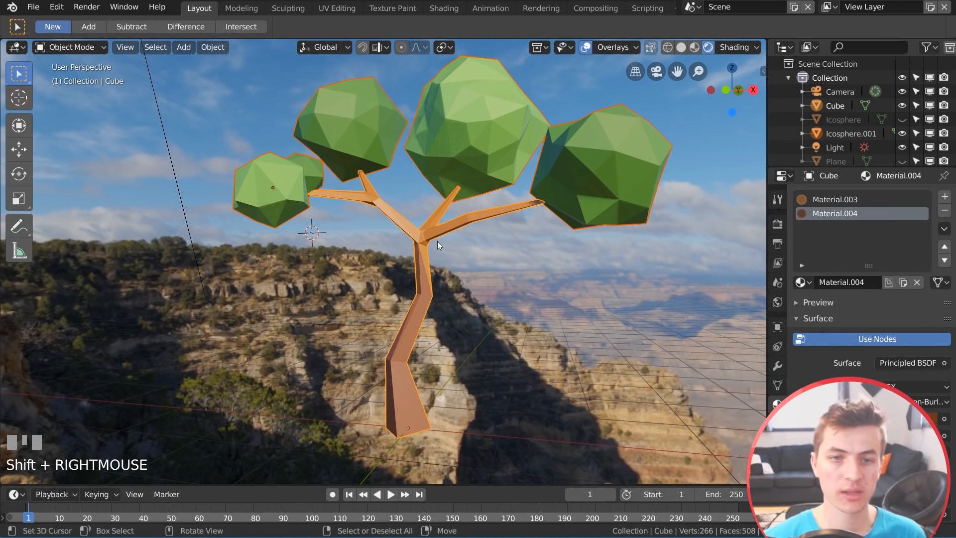
key("ctrl+j")
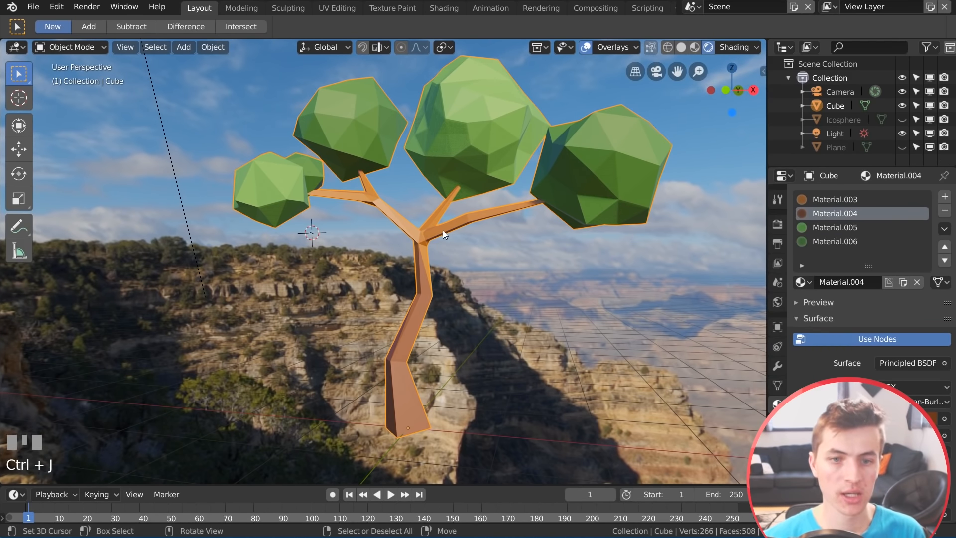
Move the joined tree about -6.19 m along the global X axis to clear the working area
scroll(443, 230, "down", 2)
key("g")
key("Escape")
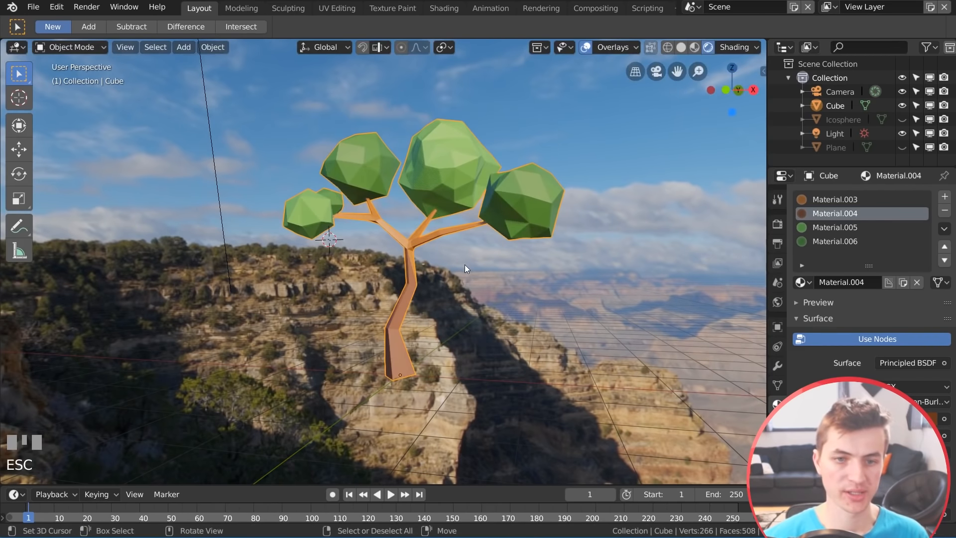
key("g")
key("y")
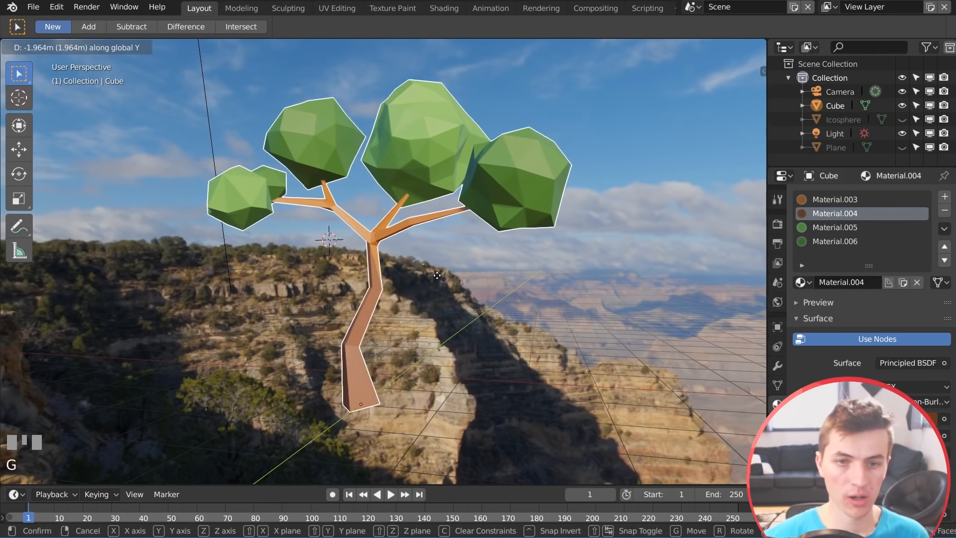
key("x")
left_click(194, 265)
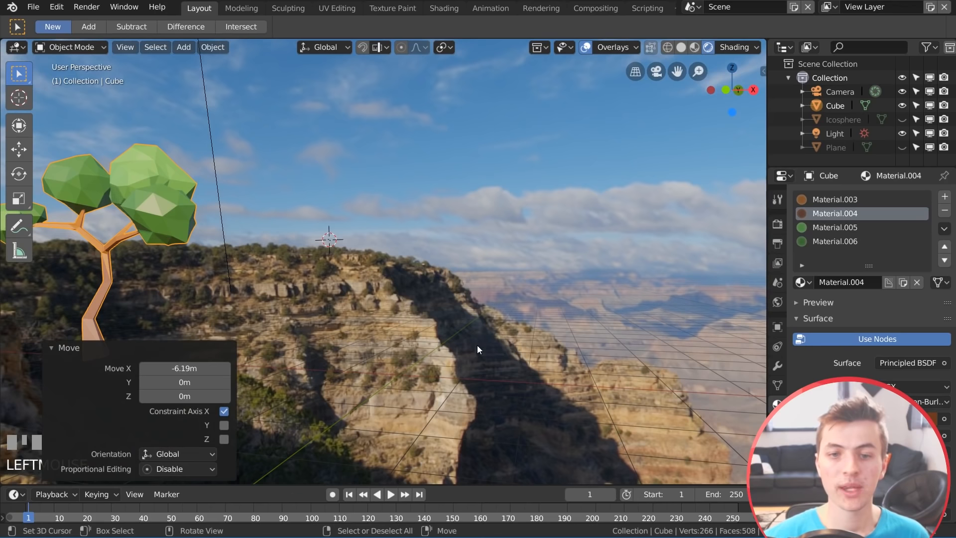
Add a plane mesh and move it about 2 m in X and -2.8 m in Z, near the world origin
mouse_move(477, 345)
middle_mouse_down("shift")
mouse_move(460, 322)
mouse_move(474, 333)
middle_mouse_up("shift")
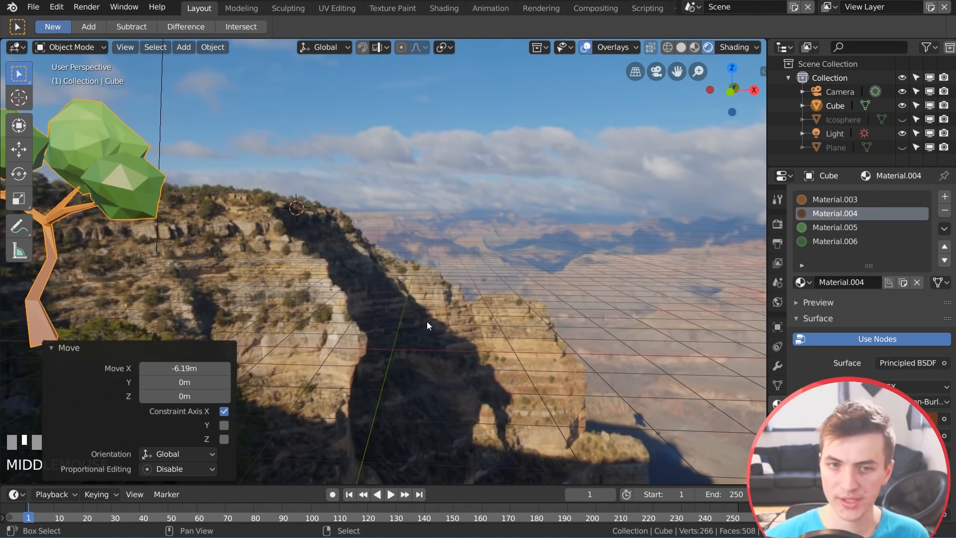
key("shift+a")
mouse_move(439, 273)
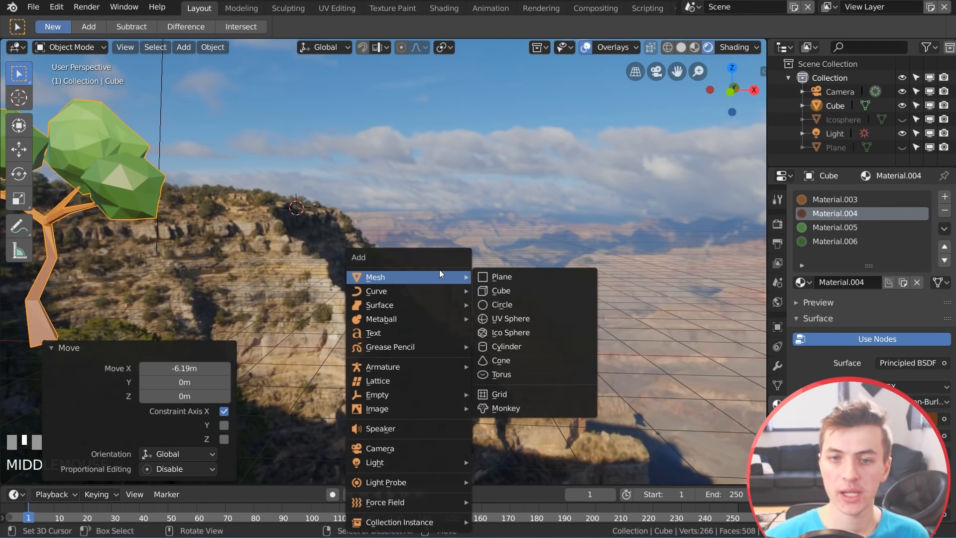
left_click(501, 277)
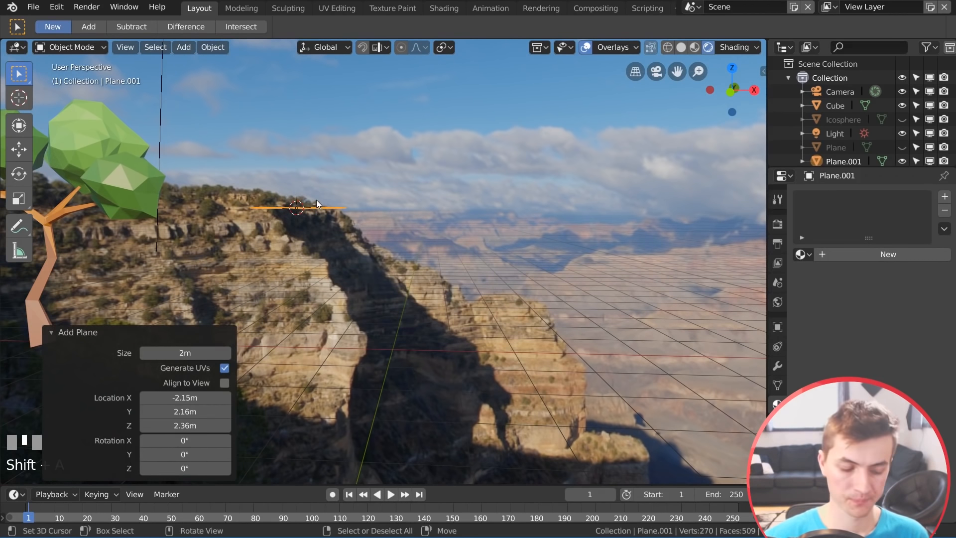
key("g")
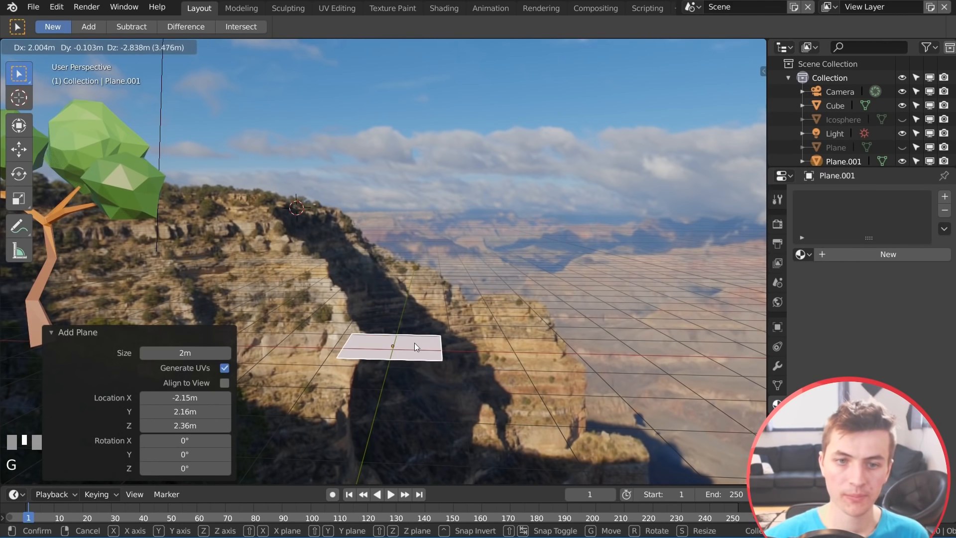
left_click(418, 345)
In Edit Mode, scale the plane's face down to about 0.211 as the base of a new trunk
scroll(528, 382, "up", 2)
key("Tab")
key("s")
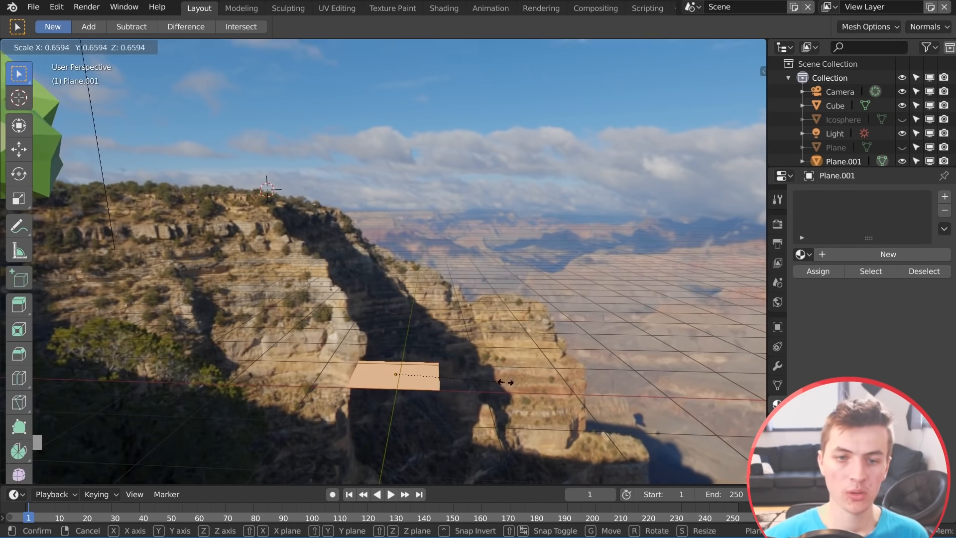
left_click(431, 370)
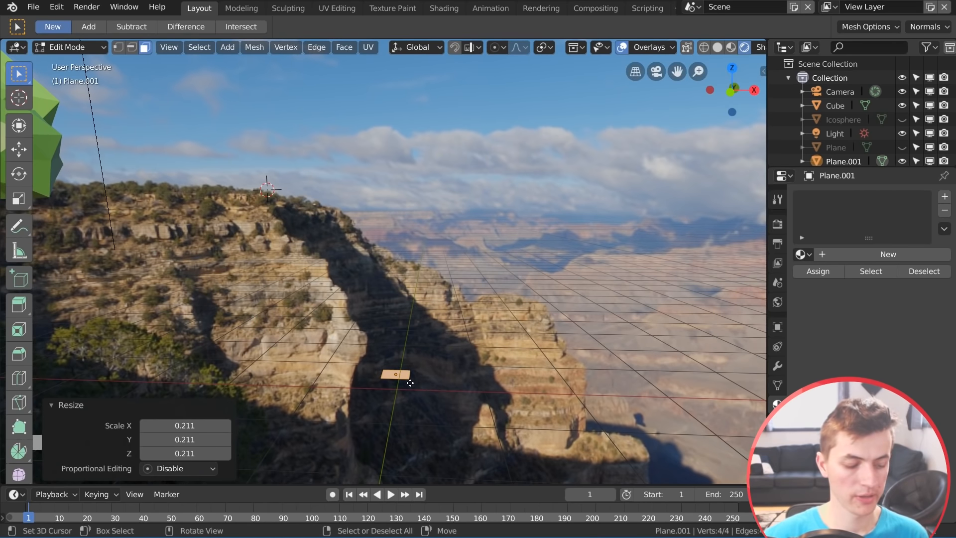
Extrude the base face about 3.96 m upward and scale the top face to about 0.131 for a tapered trunk
key("e")
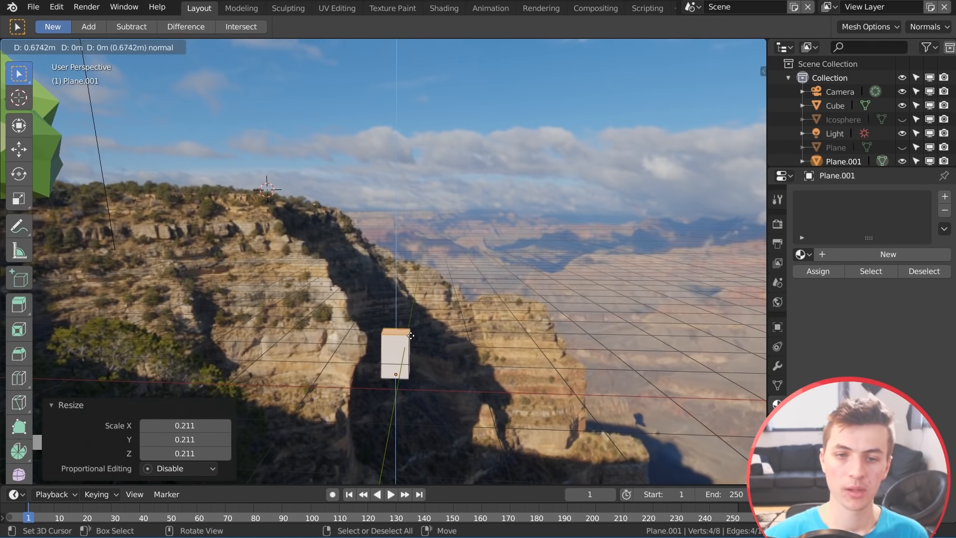
left_click(395, 120)
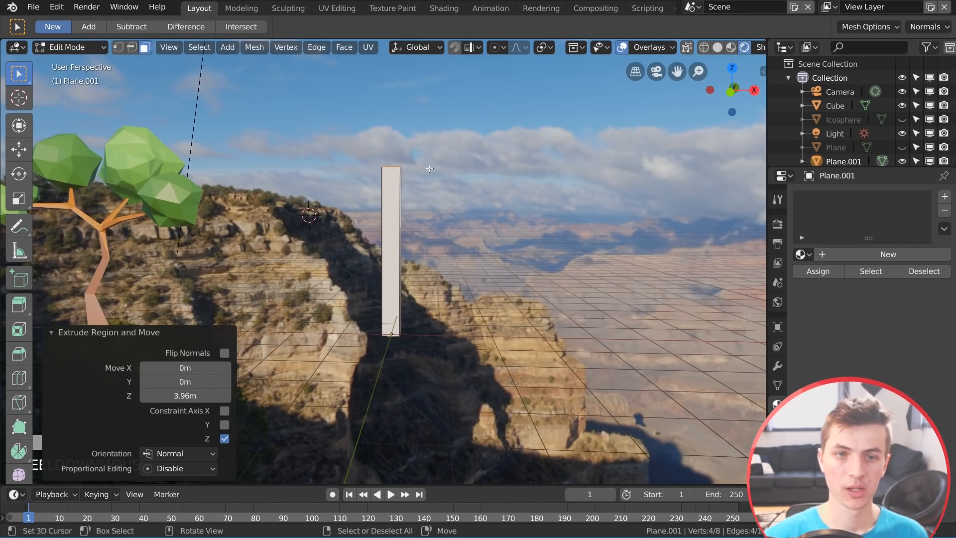
key("s")
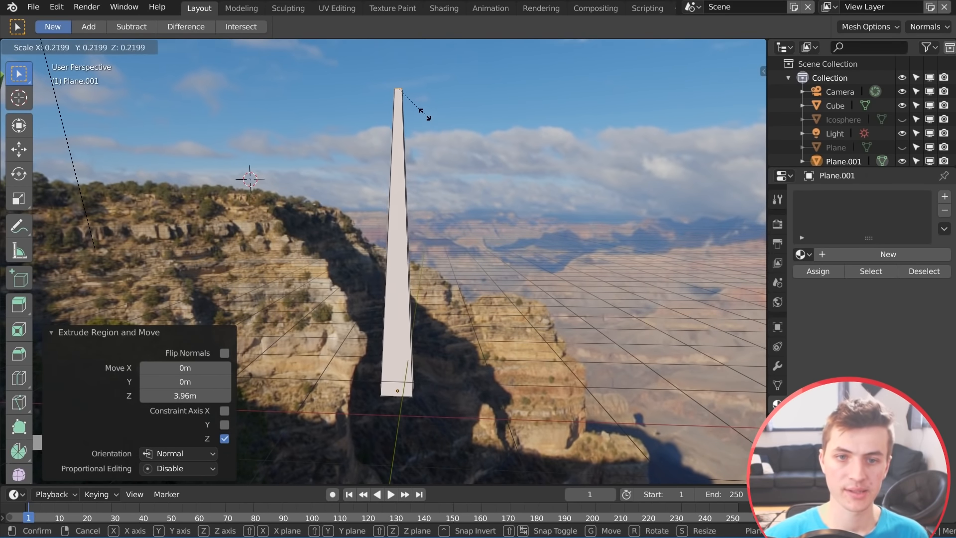
left_click(411, 106)
Cut one edge loop near the trunk's base with a slide factor of about 0.669 and scale it down slightly
key("ctrl+r")
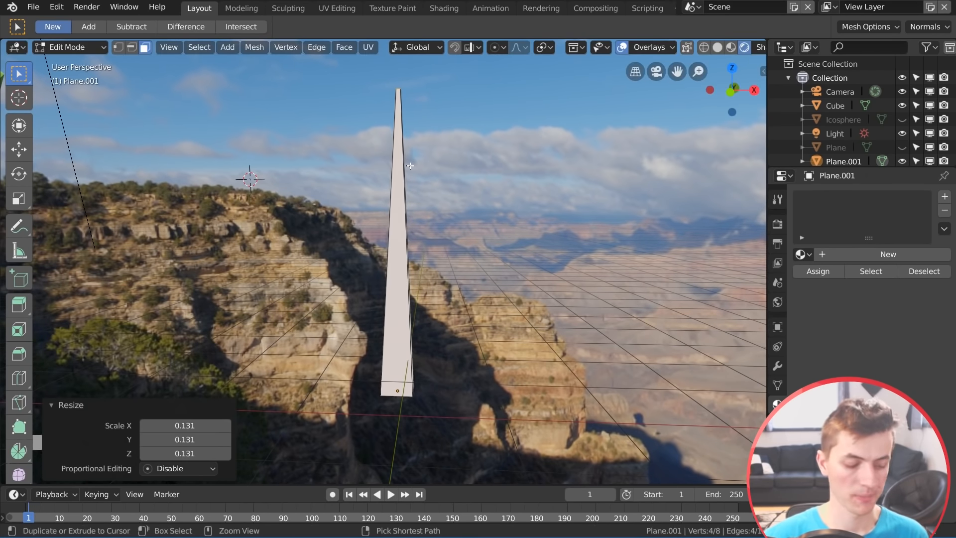
left_click(405, 179)
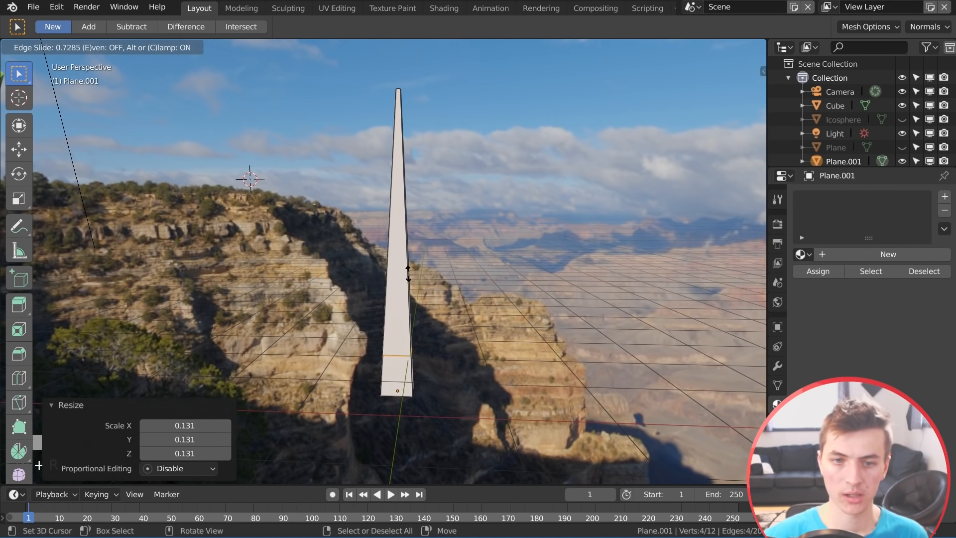
left_click(413, 264)
key("s")
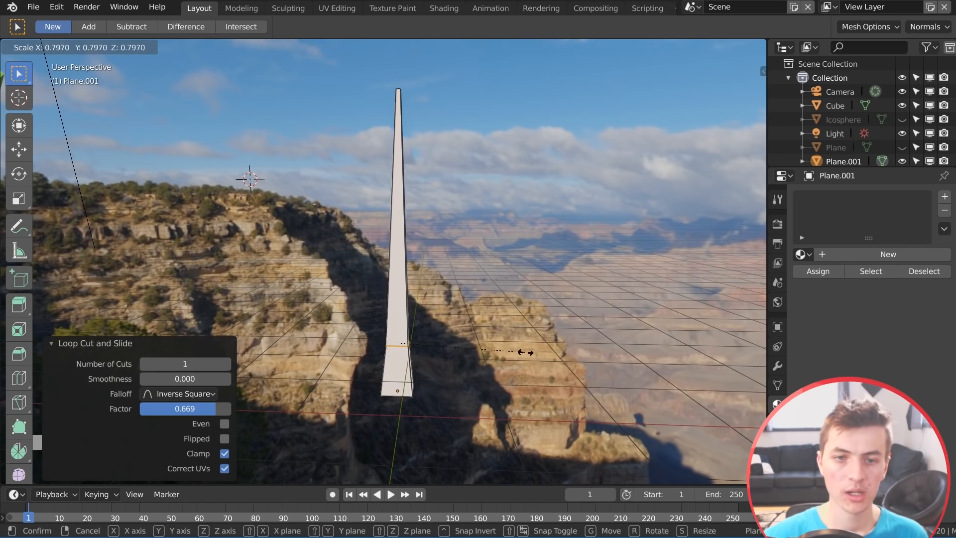
left_click(521, 349)
Add an ico sphere with 2 subdivisions and a 1 m radius around the lower trunk
middle_click_drag(508, 350, 511, 318)
key("a")
key("shift+a")
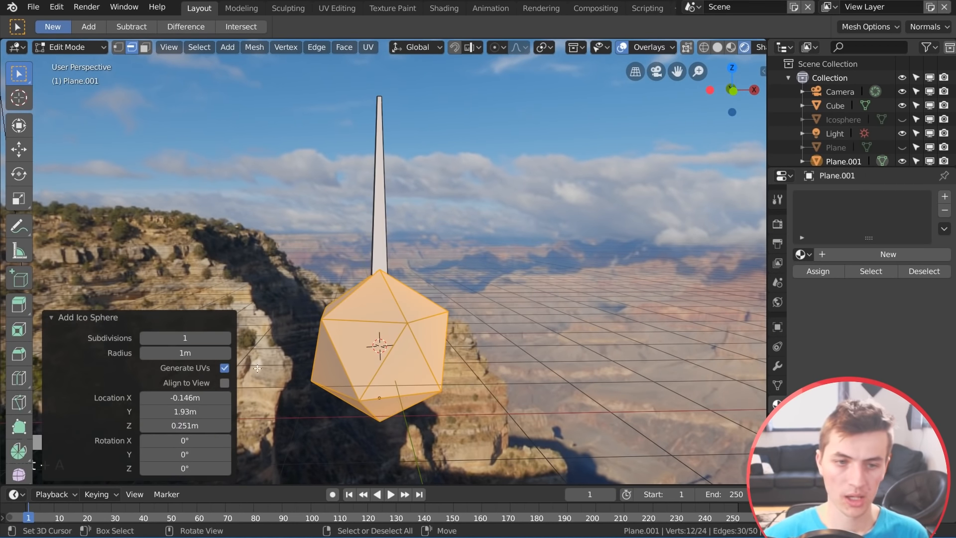
left_click(227, 338)
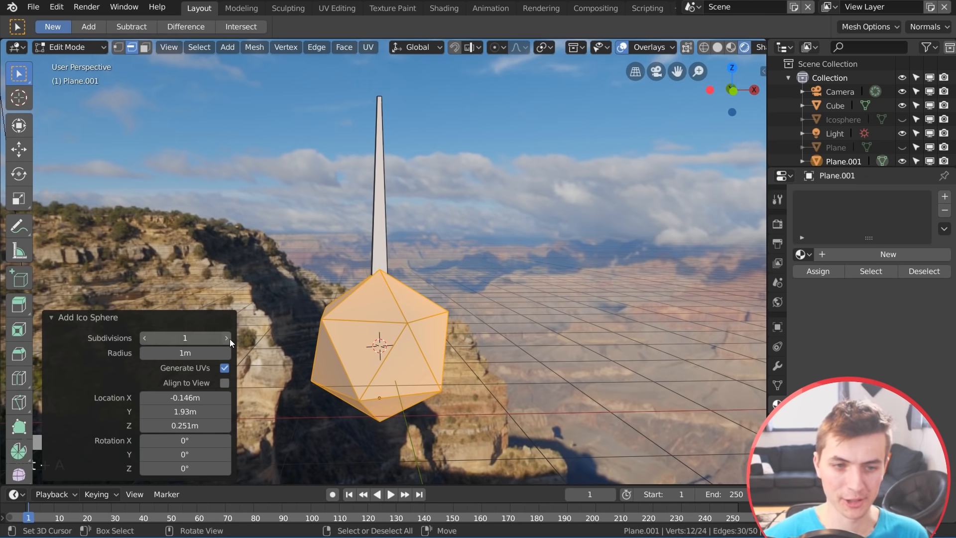
From the front view, select only the linked trunk geometry and hide it, leaving the ico sphere
key("KP_1")
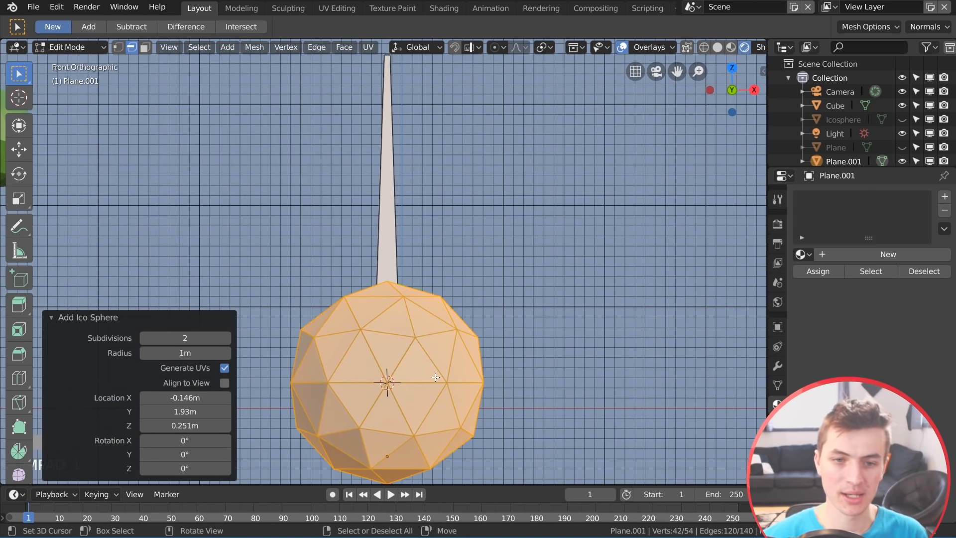
scroll(414, 338, "down", 1)
right_click(445, 328)
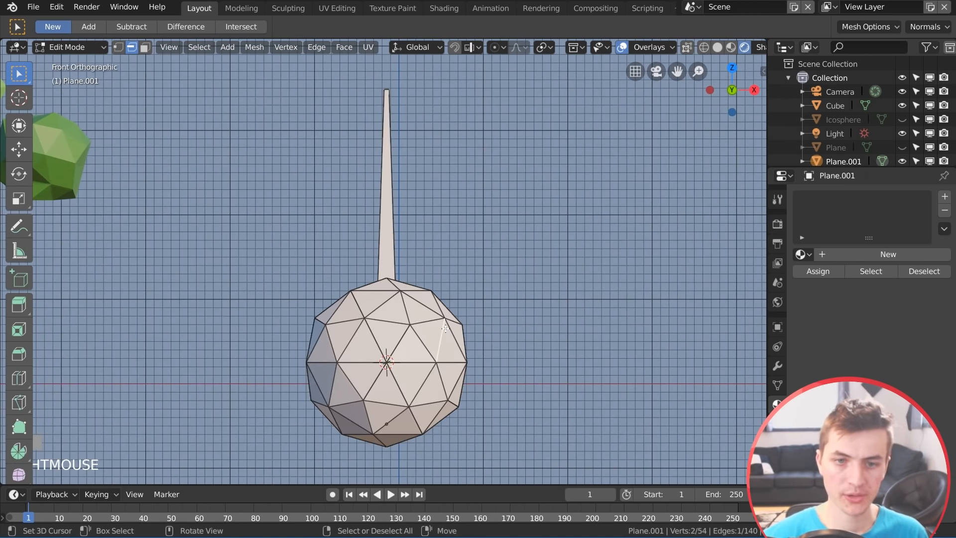
key("a")
key("alt+a")
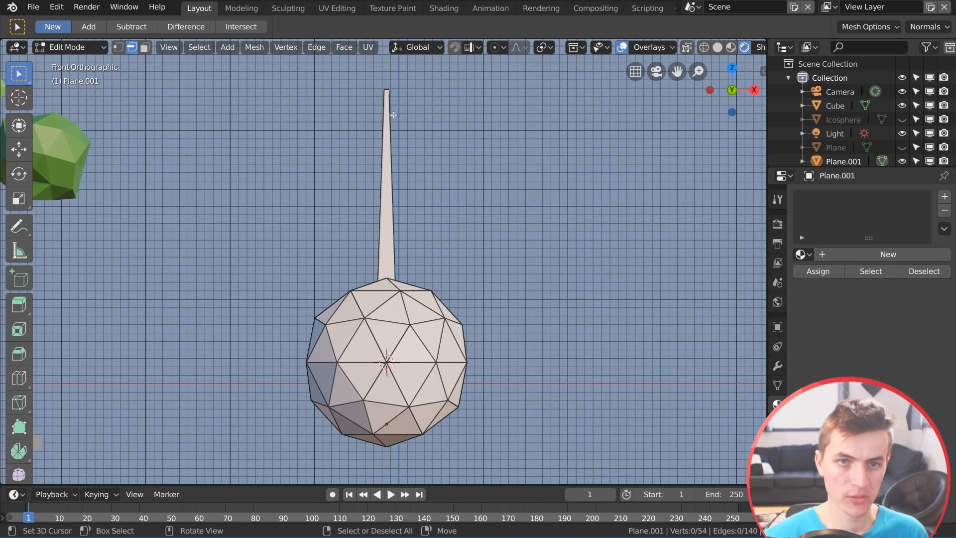
key("l")
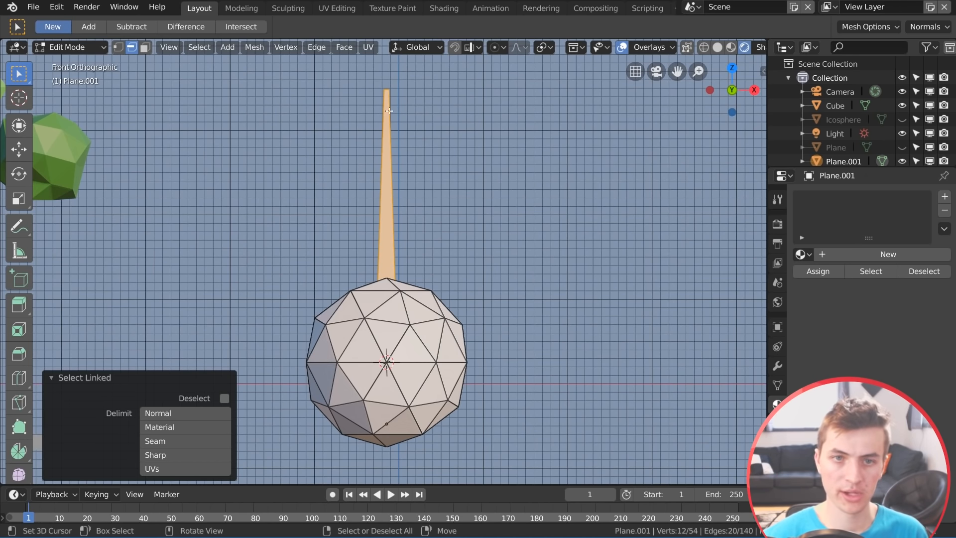
key("h")
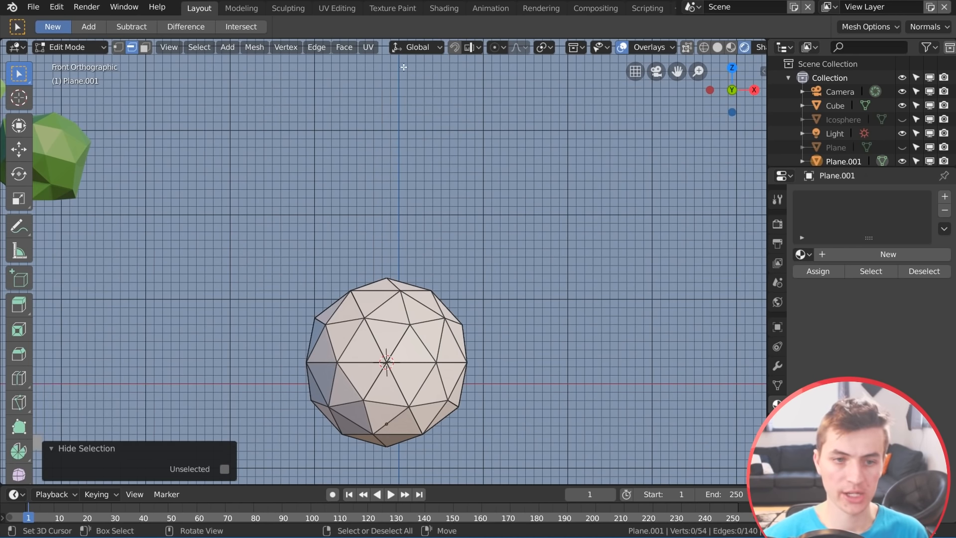
In face selection mode, circle-select the ico sphere's faces below the upper cap from the front and from the side
left_click(145, 47)
middle_click_drag(377, 345, 372, 311, "shift")
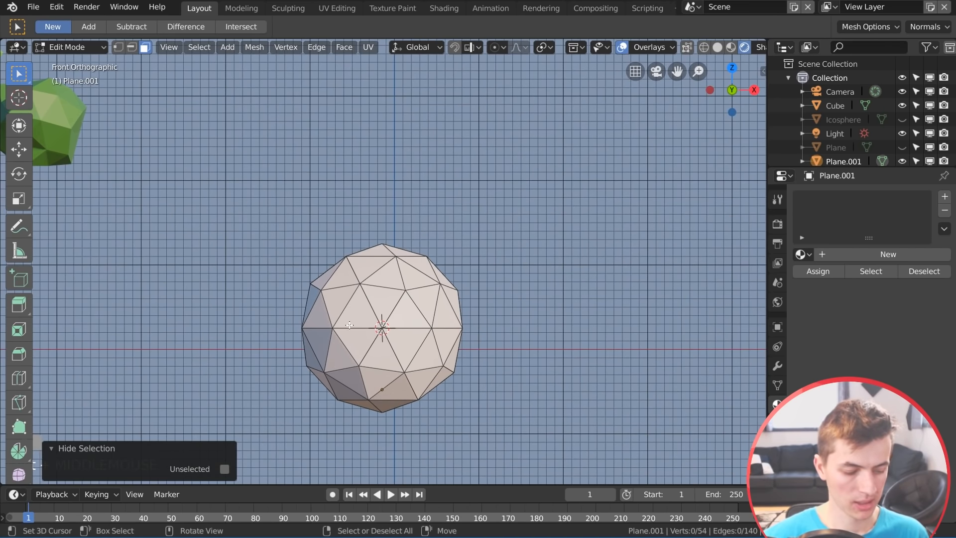
key("c")
mouse_move(401, 357)
left_mouse_down()
mouse_move(339, 361)
mouse_move(440, 358)
mouse_move(345, 364)
left_mouse_up()
right_click(345, 364)
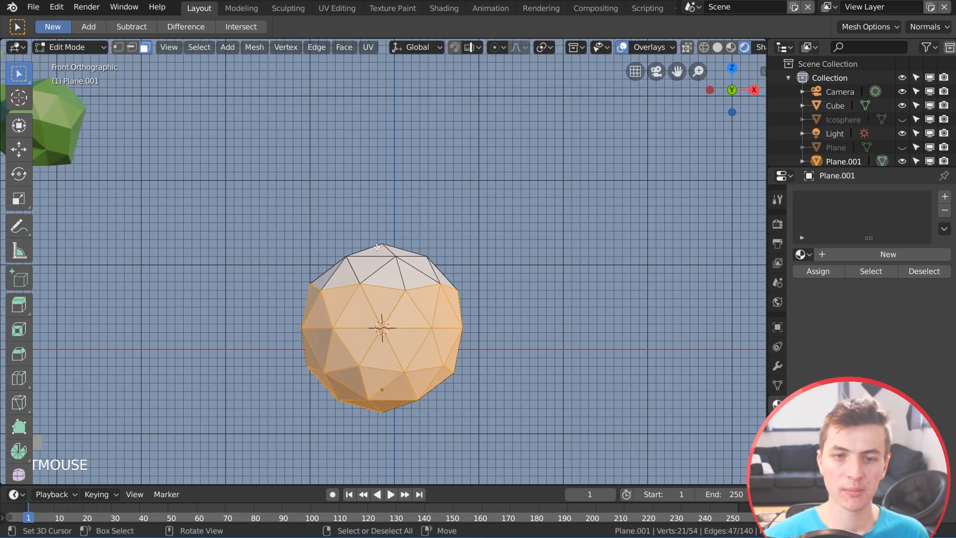
scroll(274, 311, "up", 2)
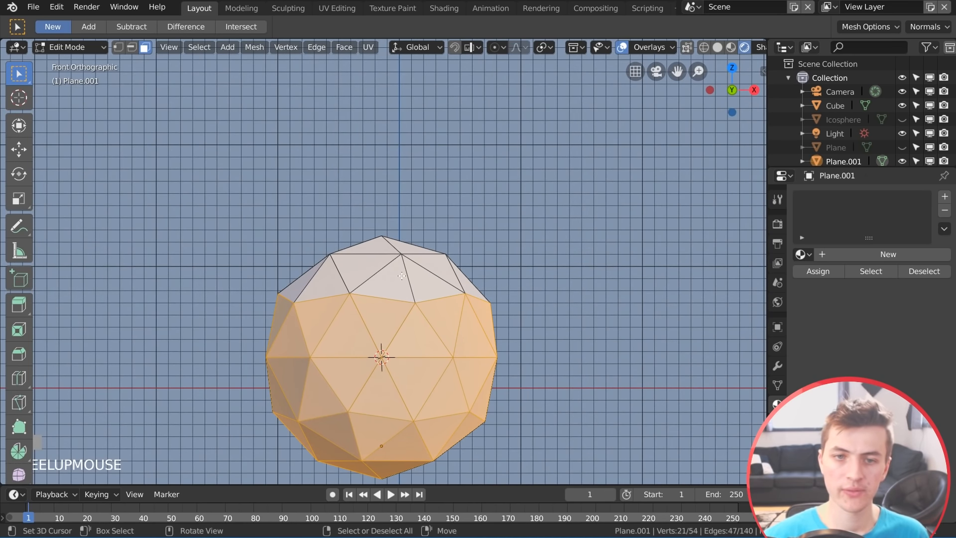
mouse_move(402, 276)
middle_mouse_down()
mouse_move(427, 316)
mouse_move(534, 335)
middle_mouse_up()
scroll(512, 321, "down", 1)
key("c")
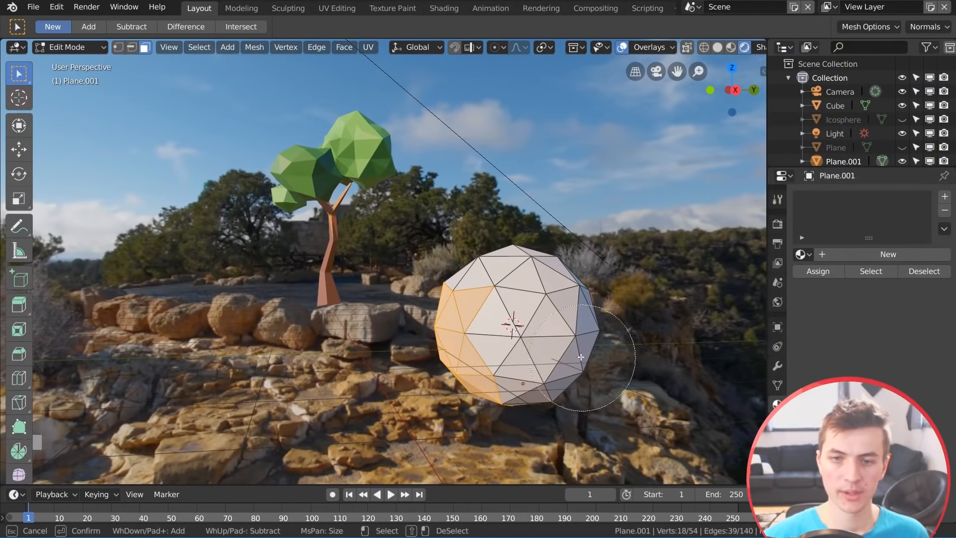
left_click_drag(580, 357, 485, 369)
right_click(485, 368)
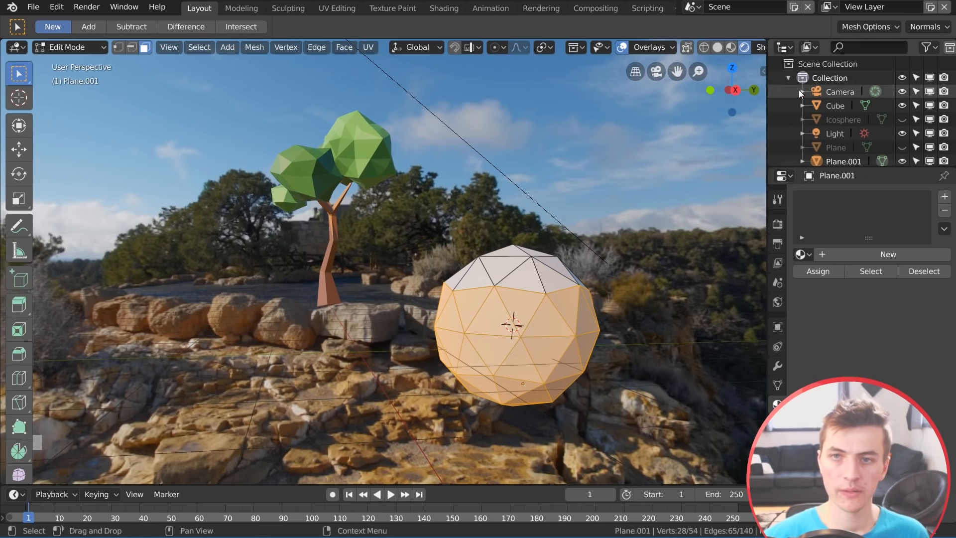
Extend the selection with X-ray to all faces below the cap, including the back ones, and delete those faces
left_click(687, 48)
key("KP_1")
key("c")
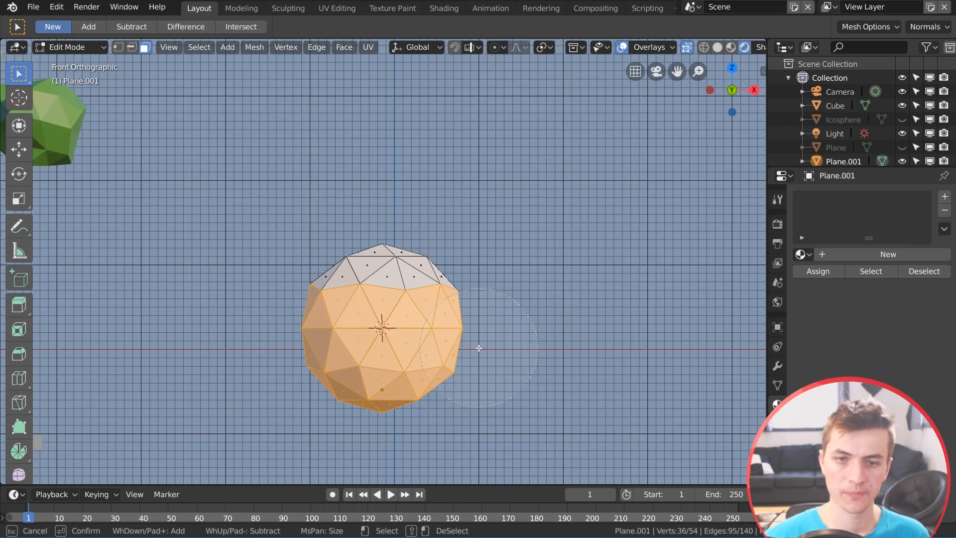
right_click(479, 348)
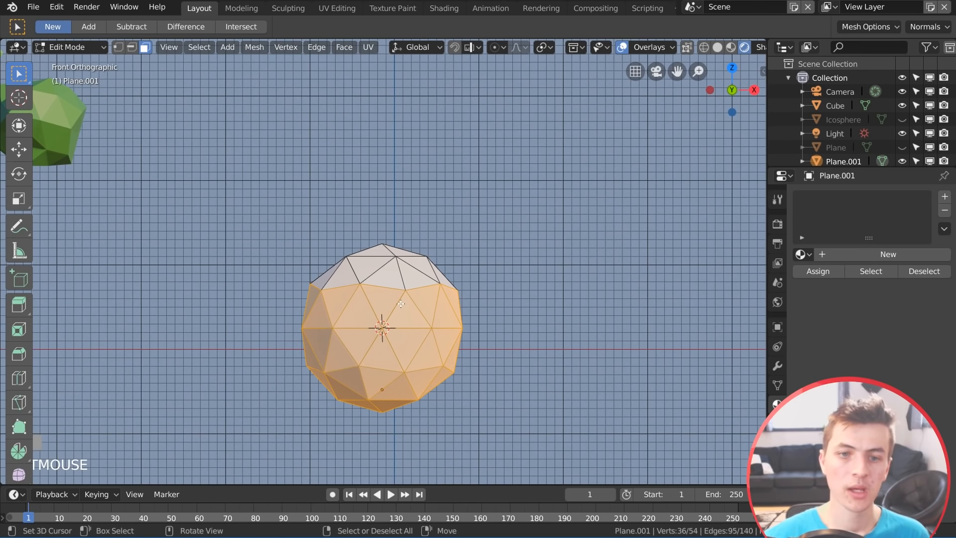
key("x")
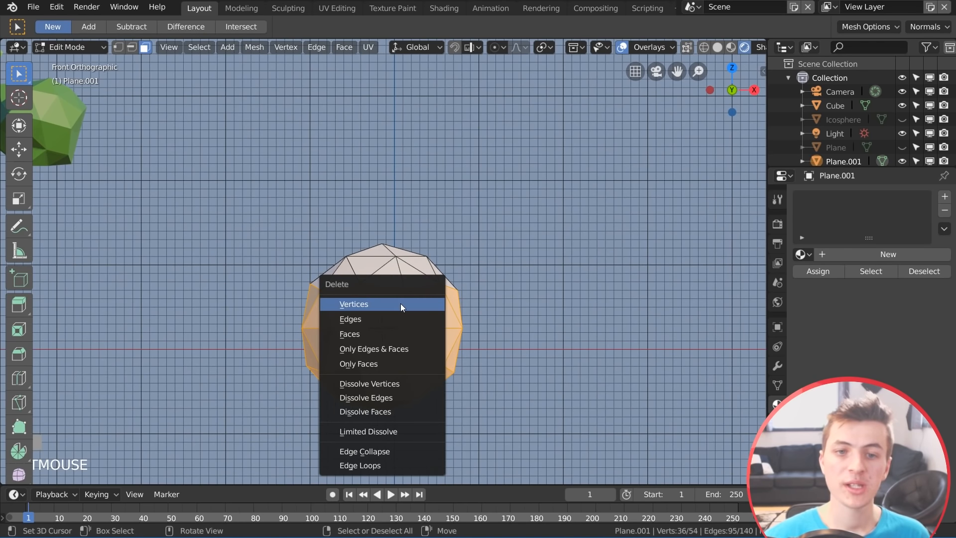
left_click(361, 335)
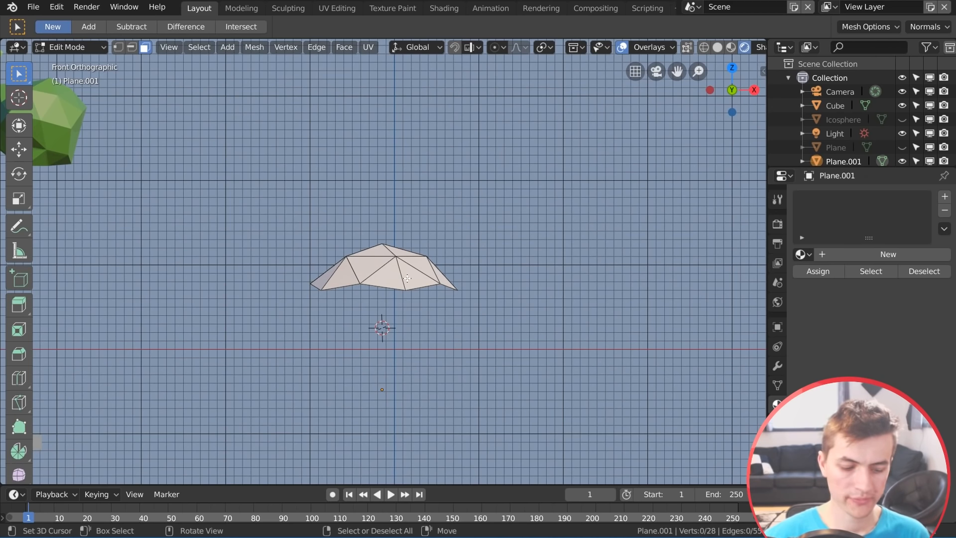
Reveal the hidden trunk, select only the linked cap geometry and move it down about 0.42 m along Z
key("l")
scroll(409, 289, "up", 1)
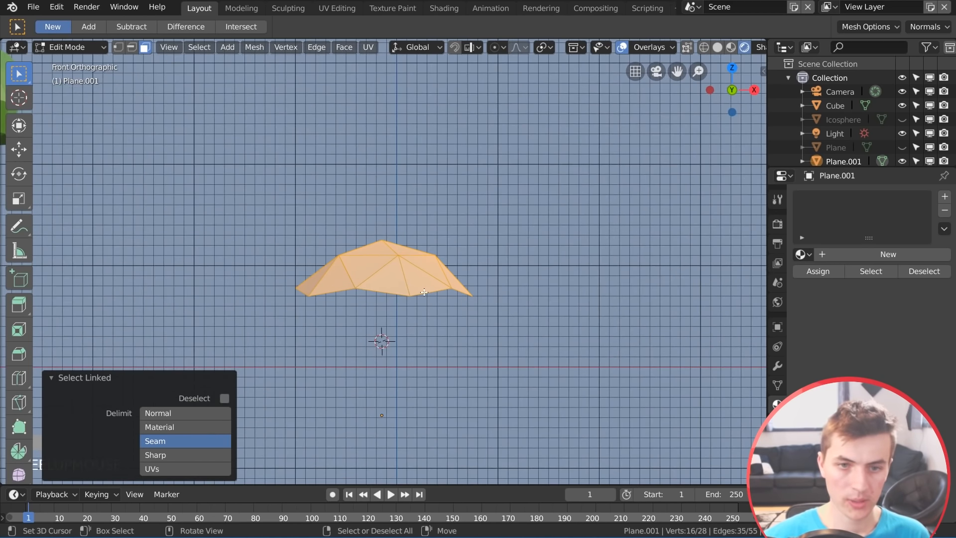
key("alt+h")
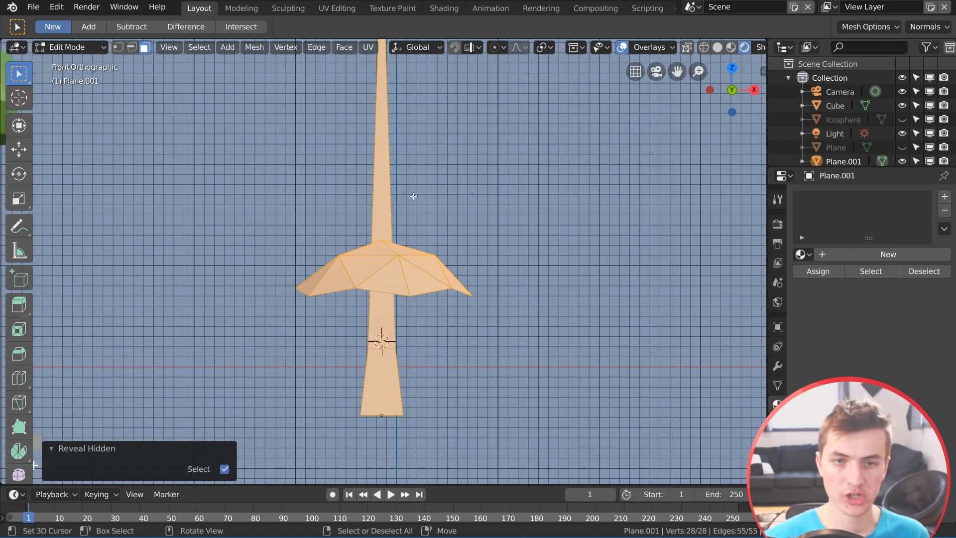
left_click(407, 267)
key("l")
key("g")
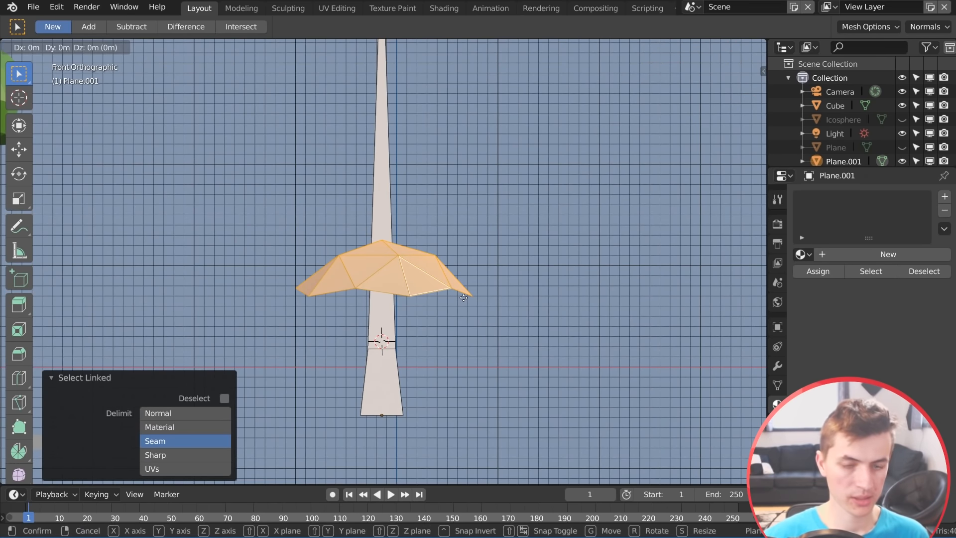
key("z")
left_click(461, 340)
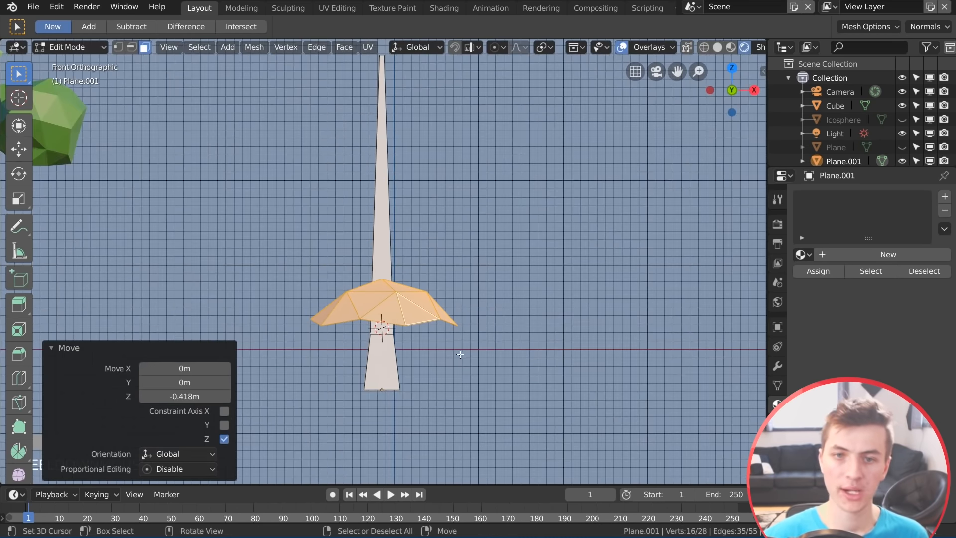
From an angled overhead view, shift the cap about 0.18 m along Y to center it on the trunk
middle_click_drag(462, 340, 483, 352)
key("g")
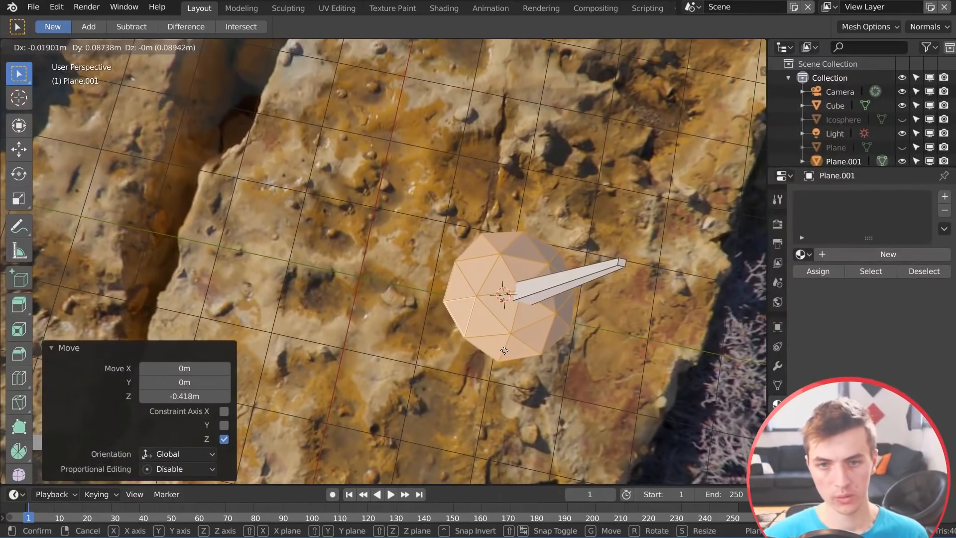
left_click(512, 352)
From the front view, scale the cap up uniformly by about 1.63
key("KP_1")
scroll(470, 347, "up", 1)
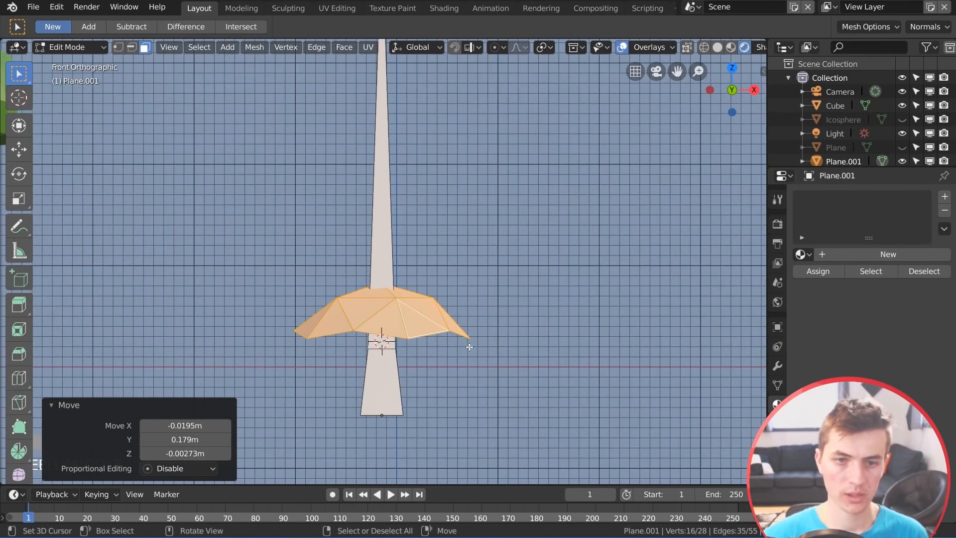
key("s")
left_click(533, 356)
scroll(538, 367, "down", 2)
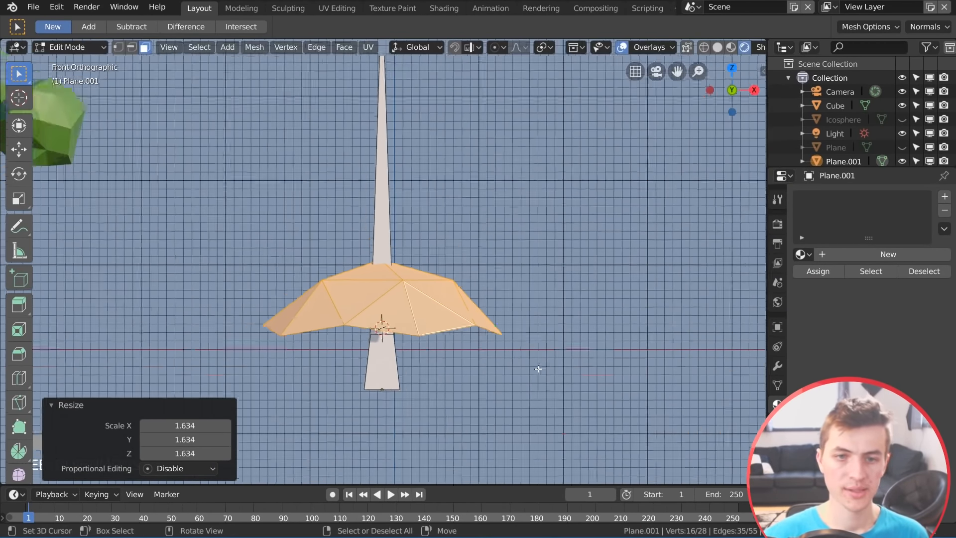
key("s")
left_click(525, 370)
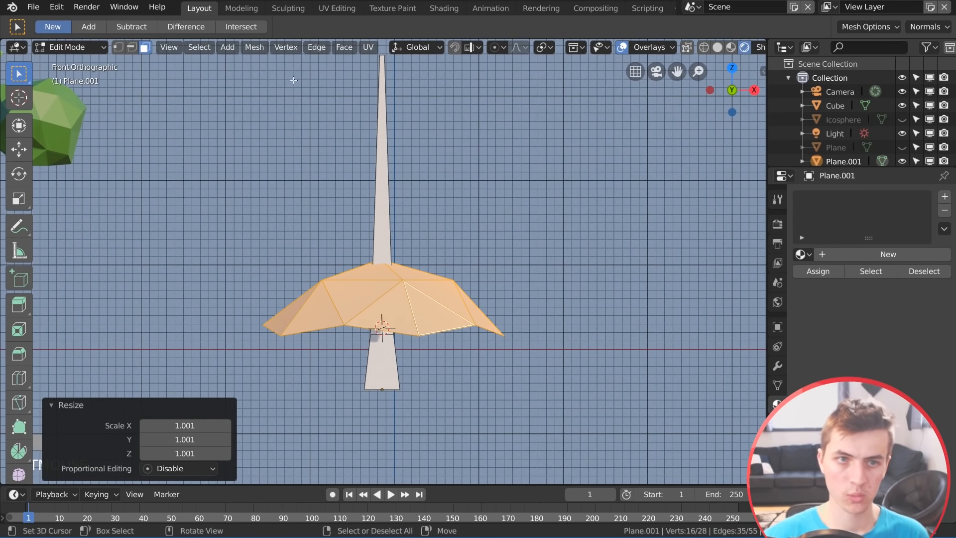
In edge selection mode, select the edge loop around the cap's open underside and fill it with a face
scroll(458, 248, "up", 2)
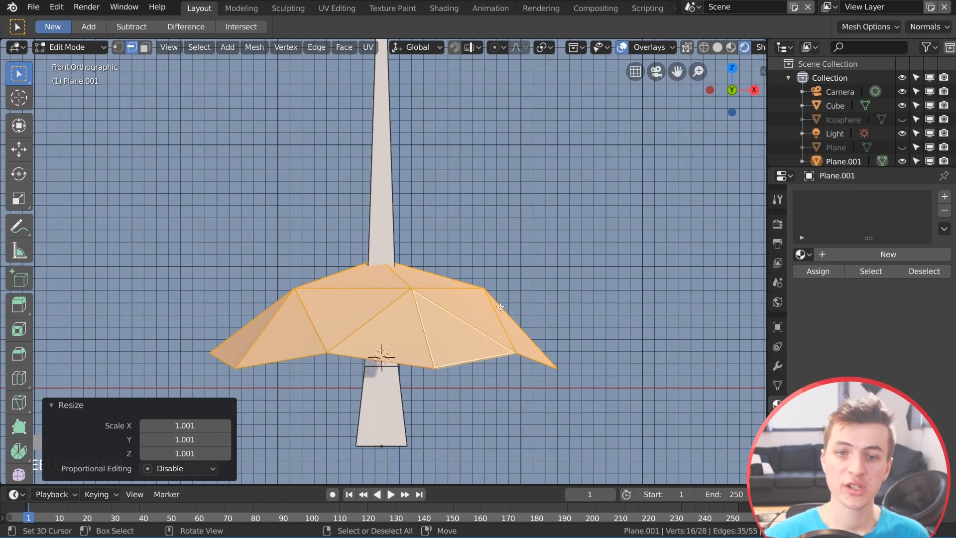
right_click(488, 355, "alt")
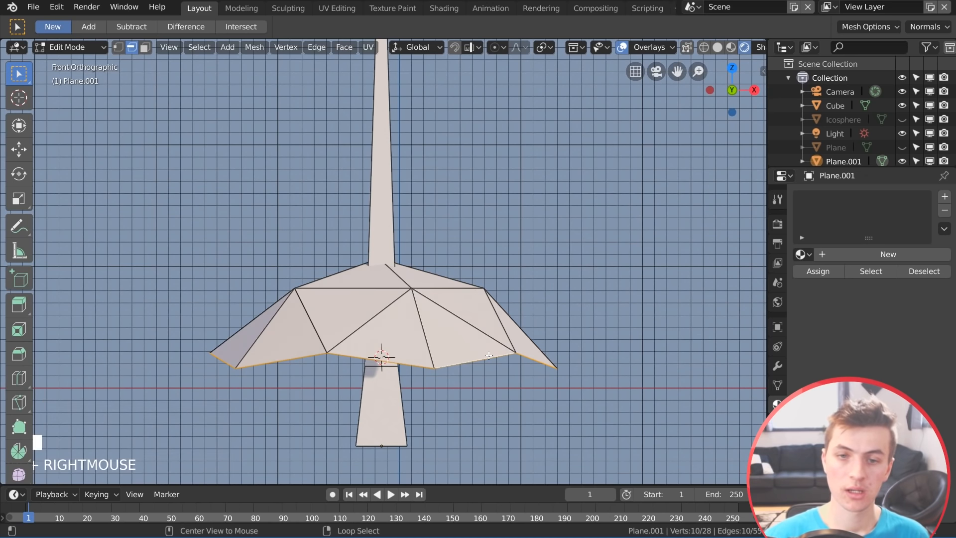
middle_click_drag(389, 427, 340, 371)
key("KP_1")
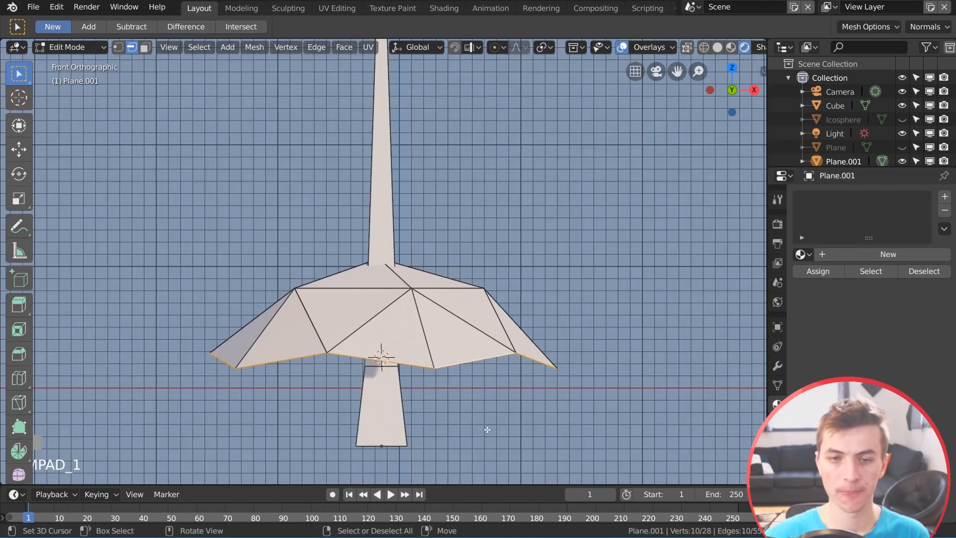
left_click(463, 378)
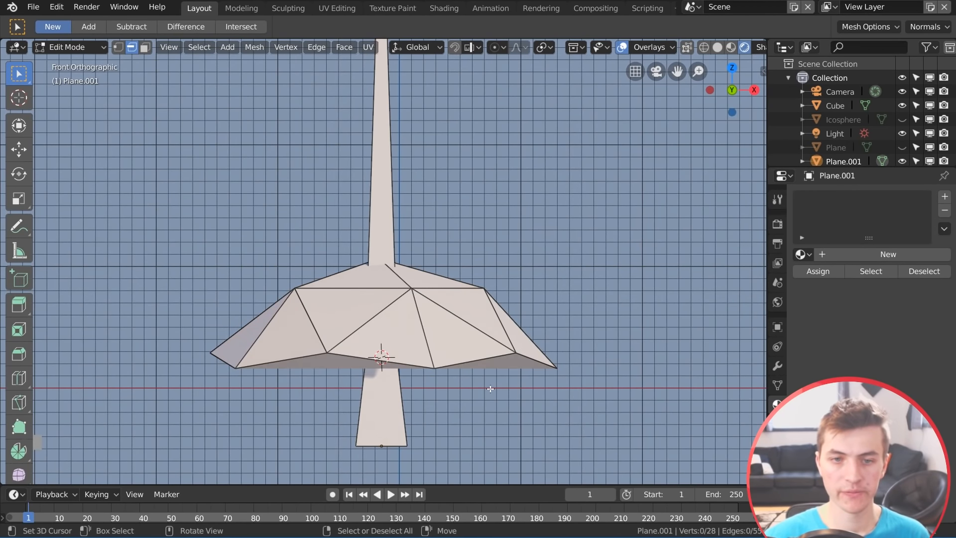
mouse_move(493, 387)
middle_mouse_down()
mouse_move(472, 350)
mouse_move(486, 371)
middle_mouse_up()
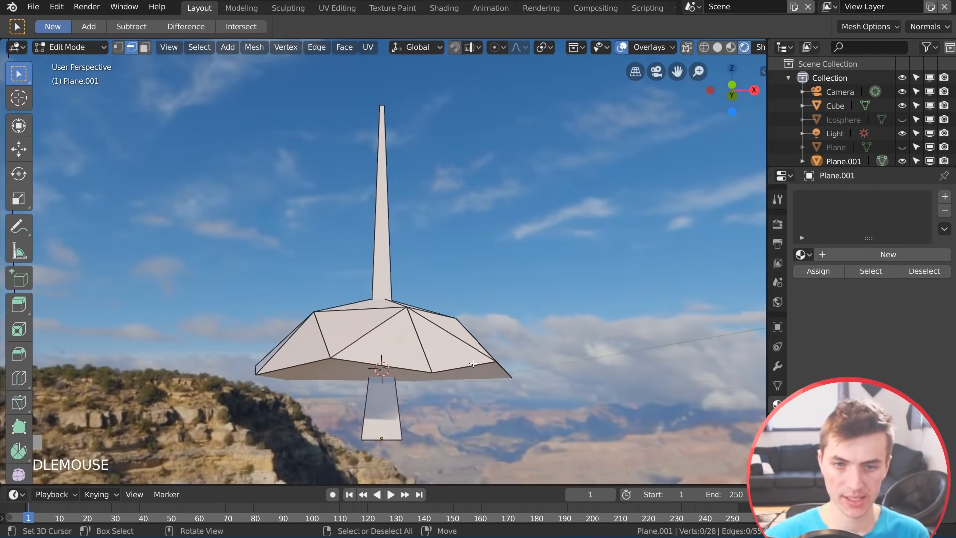
From the front view, select the whole linked cap and duplicate it about 0.91 m higher on the trunk
key("KP_1")
key("l")
scroll(506, 349, "down", 2)
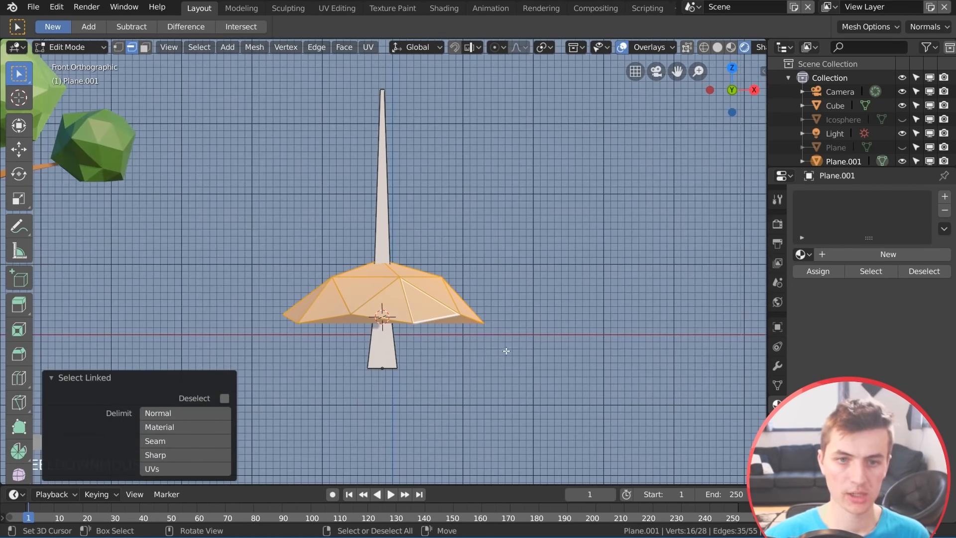
scroll(577, 351, "up", 1)
middle_click_drag(479, 329, 479, 354, "shift")
key("shift+d")
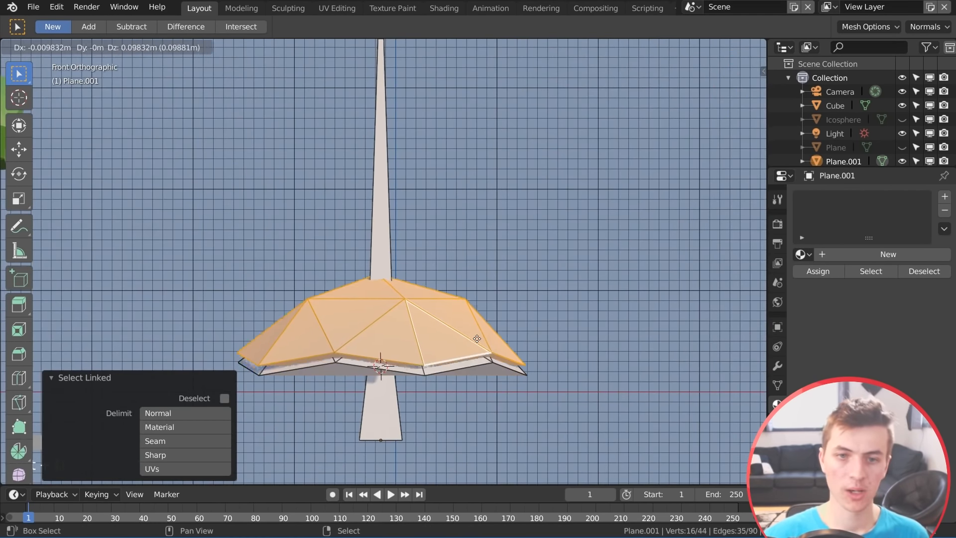
left_click(473, 258)
Trackball-rotate the duplicated cap by about 2° and -104°, scale it to about 0.78 and nudge it up slightly
key("r")
key("r")
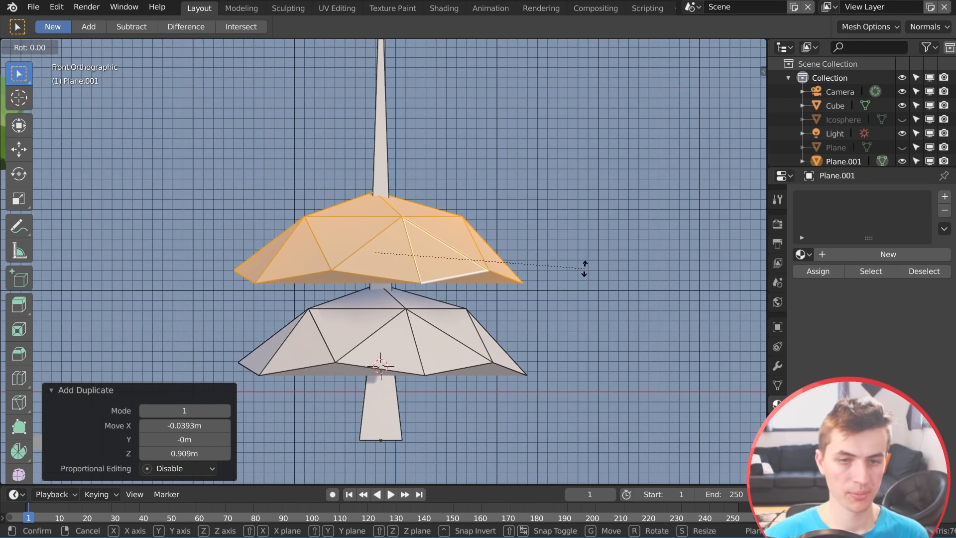
left_click(500, 268)
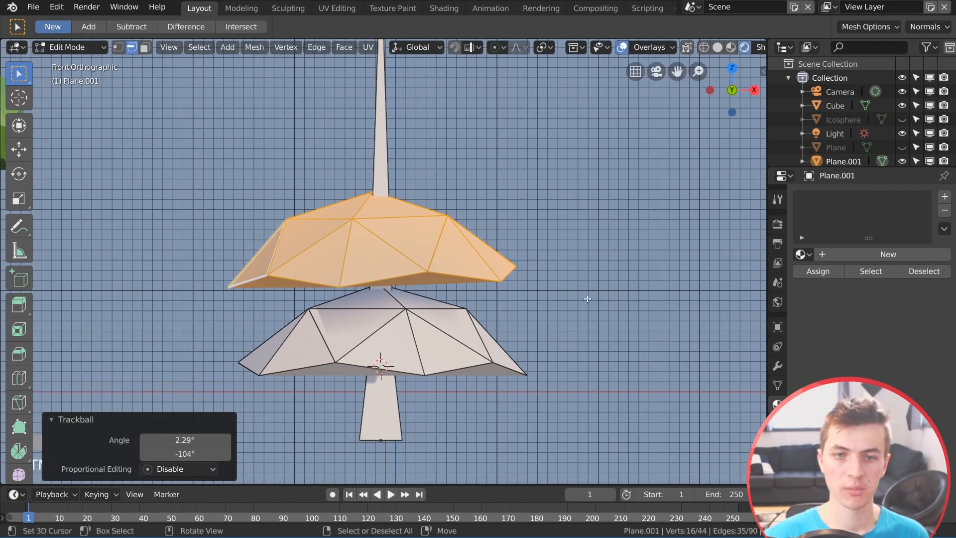
key("s")
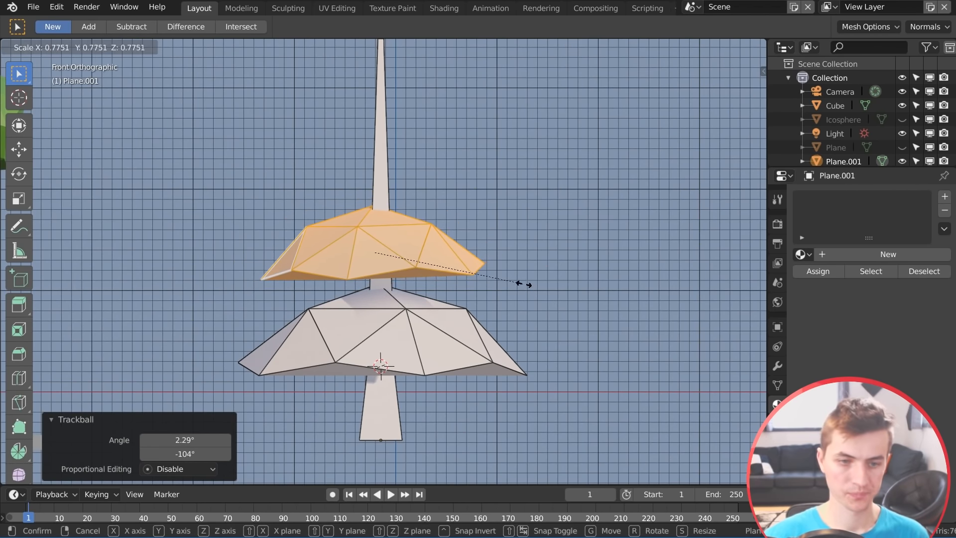
left_click(521, 282)
key("g")
left_click(524, 280)
Duplicate the second cap higher up the trunk as a third tier, scaling it down and rotating it freely
middle_click_drag(524, 280, 461, 352, "shift")
key("shift+d")
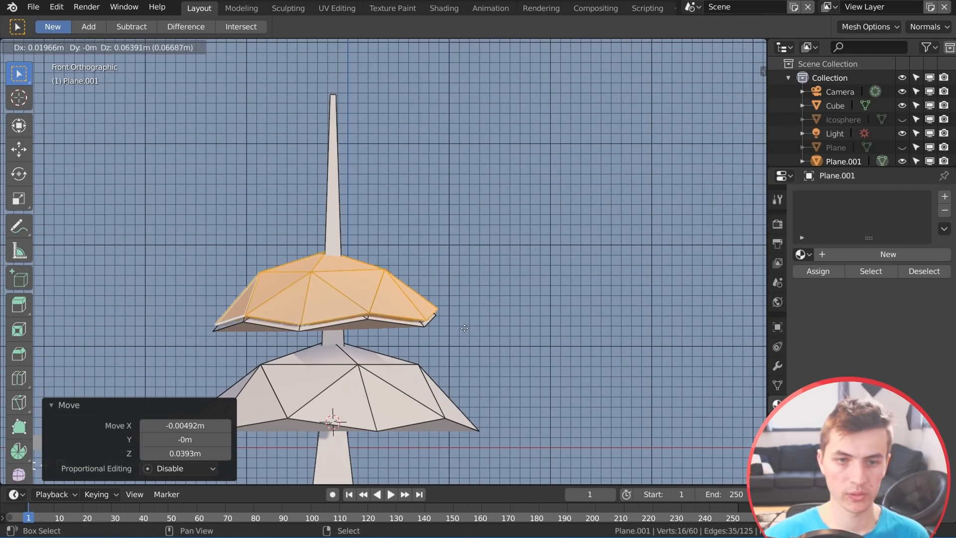
left_click(498, 284)
key("s")
left_click(456, 282)
key("r")
key("r")
left_click(471, 309)
Duplicate the third cap higher up the trunk and scale it down as the fourth tier
key("shift+d")
left_click(463, 274)
left_click(442, 255)
Duplicate the fourth cap about 0.52 m higher, scale it down and rotate it freely as the top tier, and leave Edit Mode
key("shift+d")
left_click(444, 216)
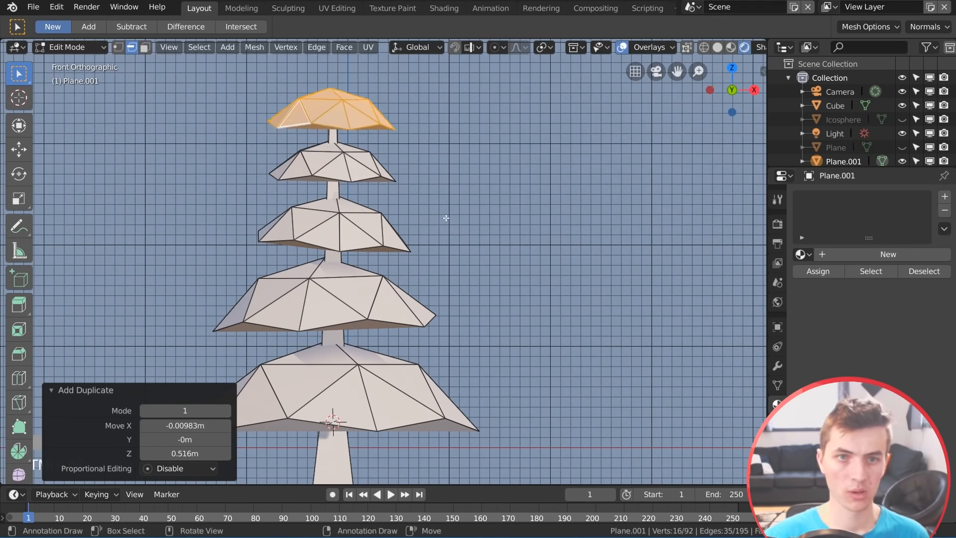
key("s")
key("r")
key("r")
left_click(465, 177)
key("Tab")
mouse_move(475, 272)
middle_mouse_down()
mouse_move(473, 285)
mouse_move(473, 270)
middle_mouse_up()
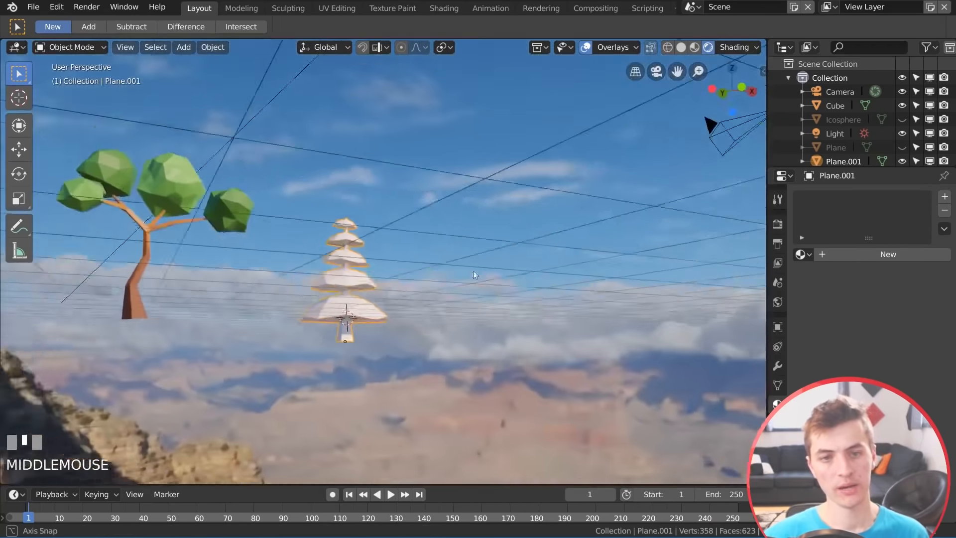
In Edit Mode, select the lowest cap, flatten it along Z to about 0.78 and reposition it vertically
scroll(444, 281, "up", 5)
key("Tab")
key("alt+a")
key("l")
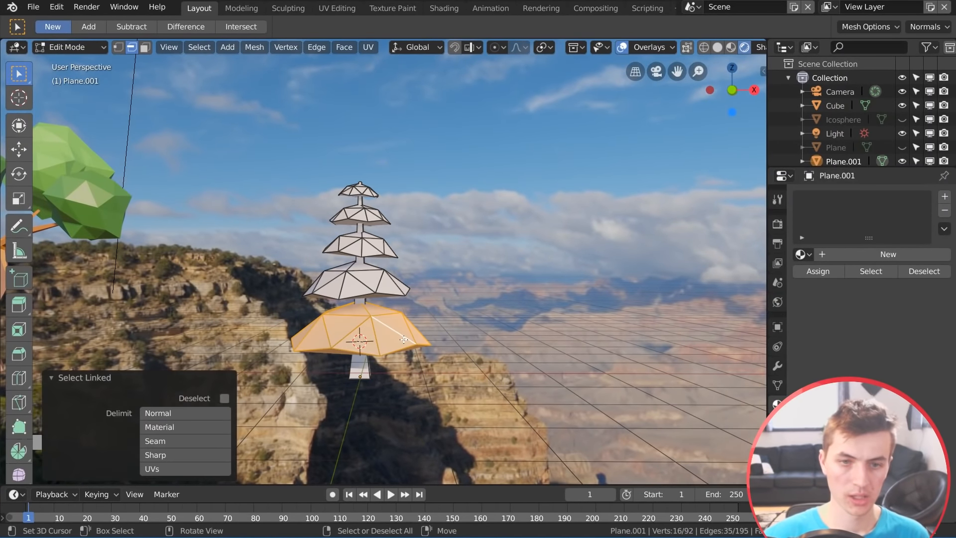
key("s")
key("z")
left_click(490, 360)
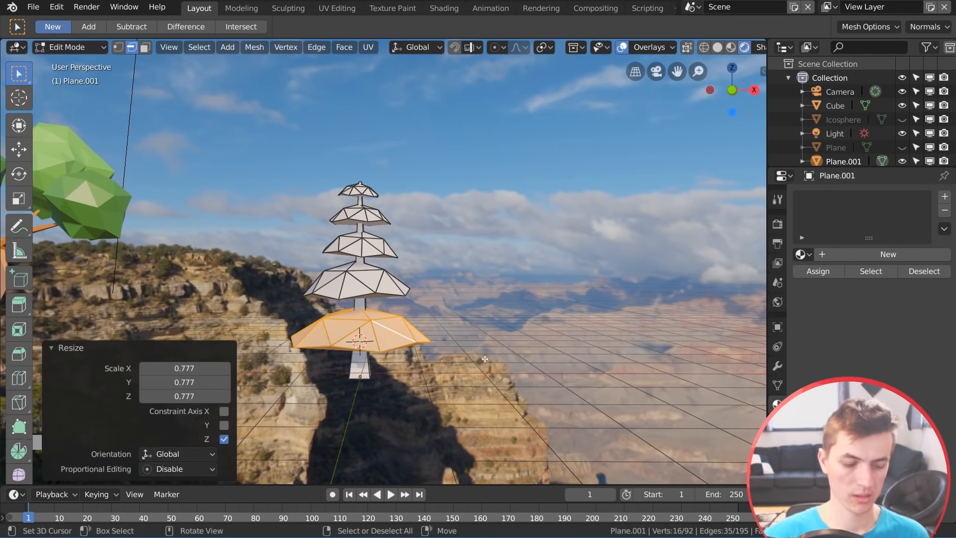
key("g")
key("z")
left_click(423, 319)
Select the second cap from below, flatten it along Z to about 0.84 and trackball-rotate it by about -9° and 64°
middle_click_drag(423, 319, 522, 334)
key("alt+a")
key("l")
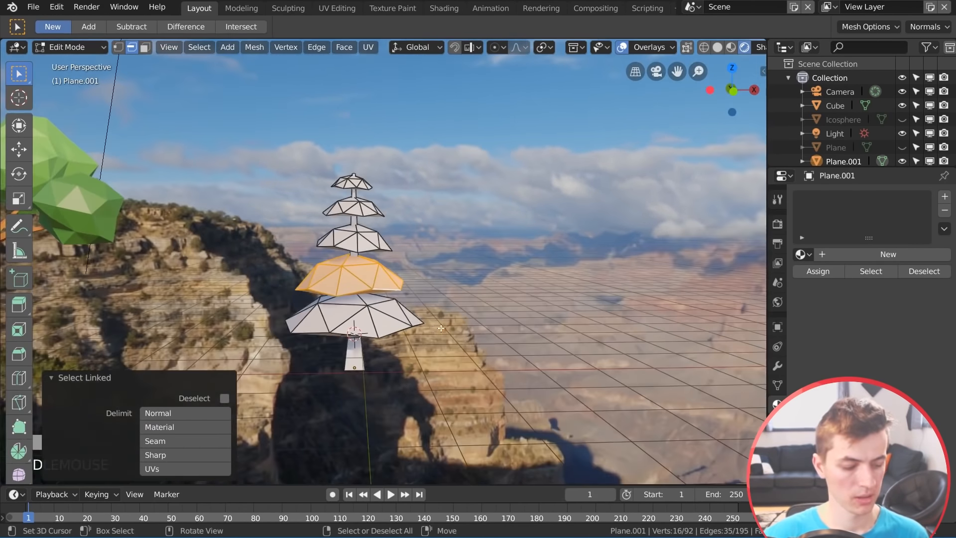
key("s")
key("z")
left_click(504, 322)
key("r")
key("r")
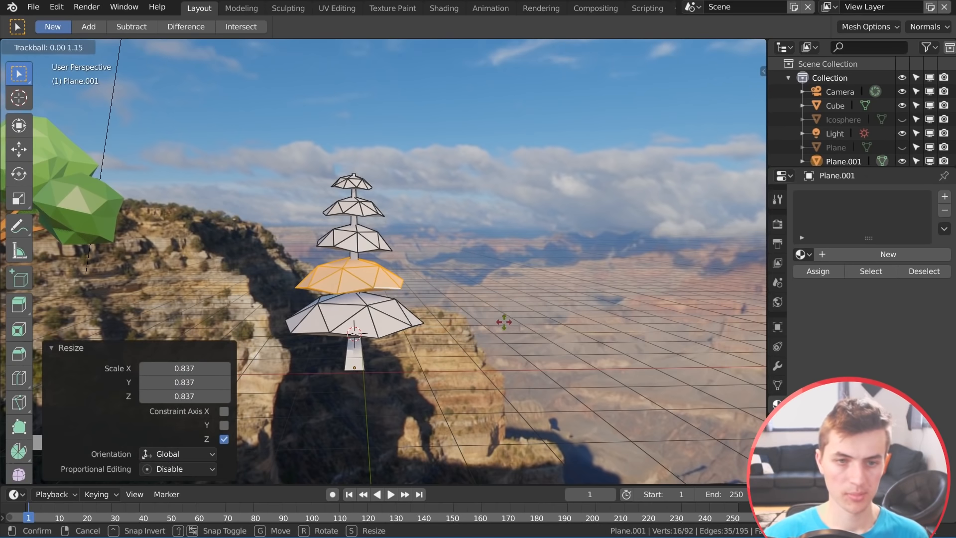
left_click(559, 314)
scroll(559, 315, "up", 3)
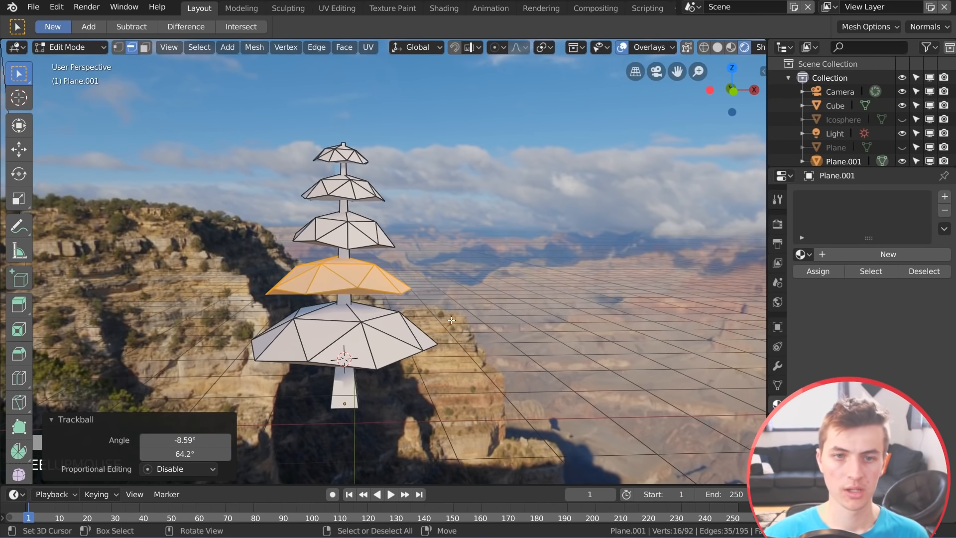
Select all of the tree's geometry, return to Object Mode and give the tree a new material with a dark green base color
middle_click_drag(441, 325, 523, 327, "shift")
key("a")
key("Tab")
scroll(473, 301, "down", 1)
left_click(841, 255)
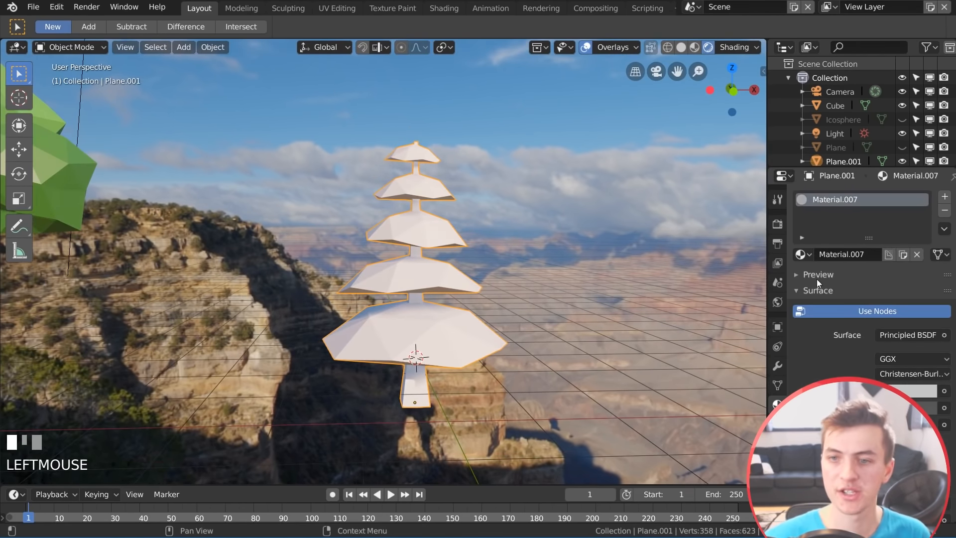
left_click(904, 386)
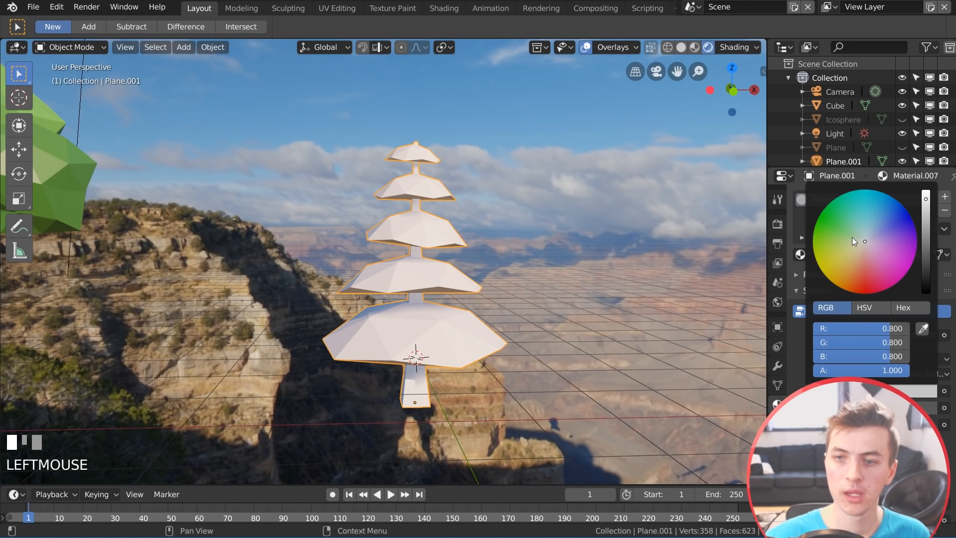
left_click(828, 227)
left_click_drag(925, 218, 926, 248)
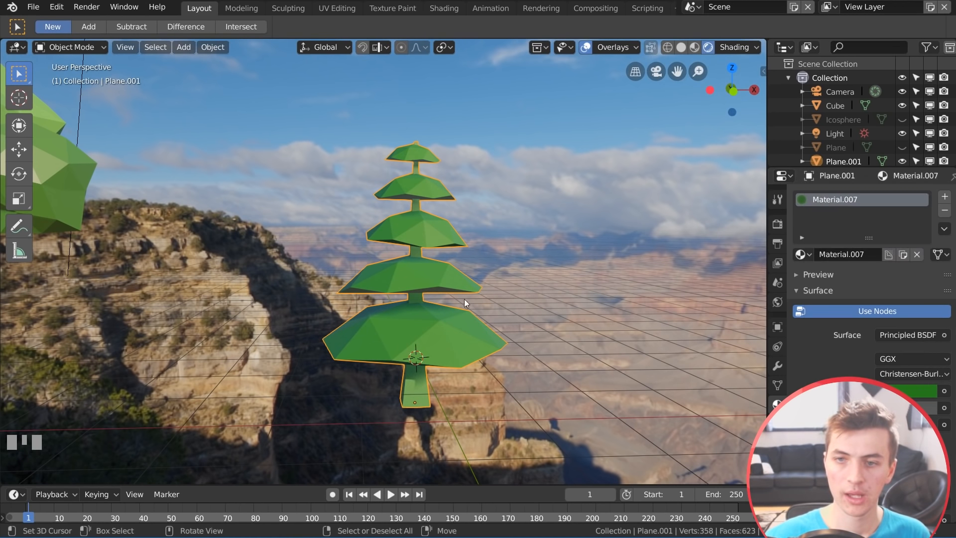
Add a second material slot with a new material and set its base color to brown, R 0.169, G 0.102, B 0.074
left_click(945, 198)
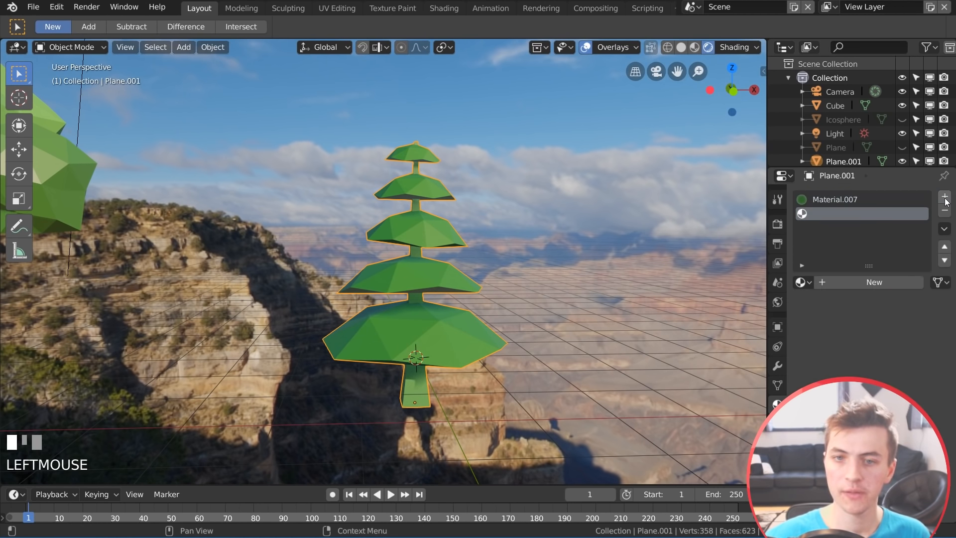
left_click(898, 290)
scroll(893, 299, "down", 6)
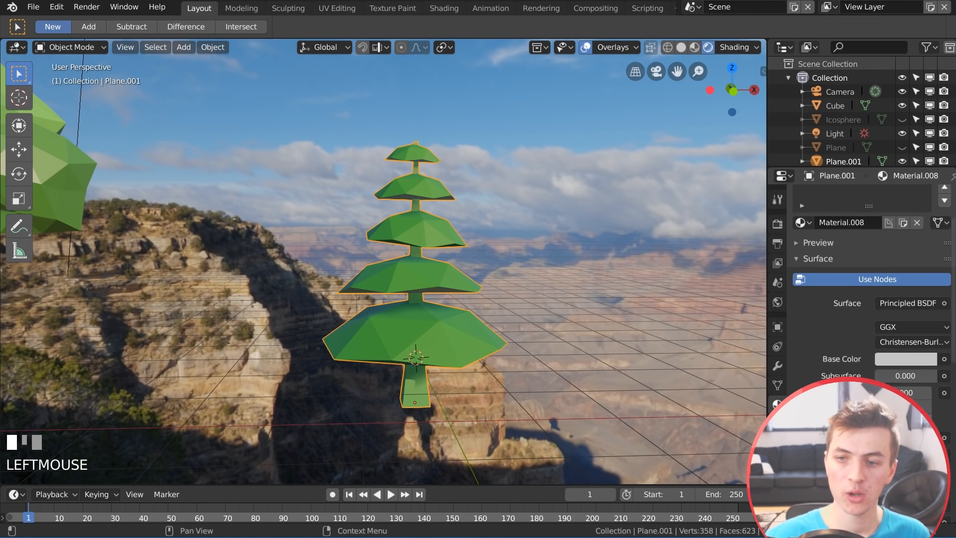
left_click(893, 279)
left_click_drag(853, 151, 858, 145)
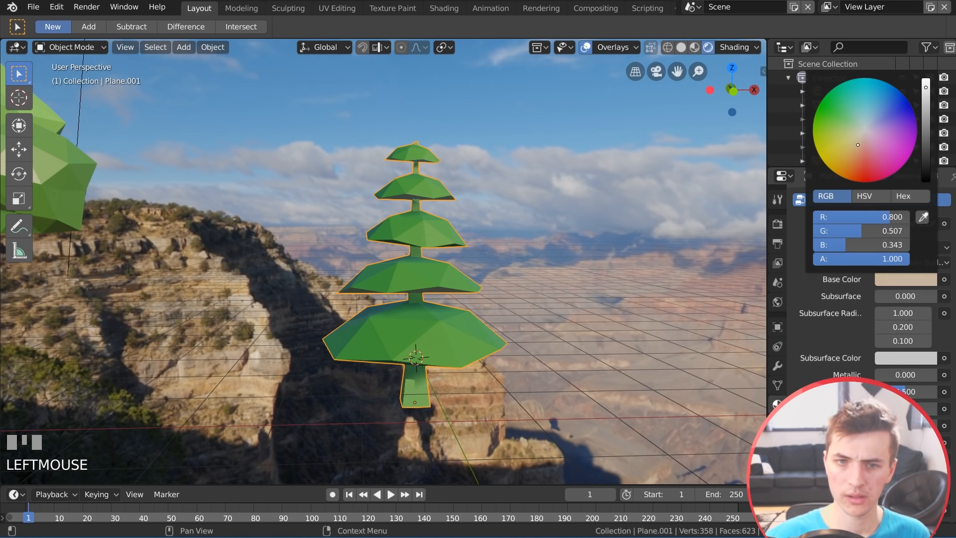
left_click_drag(927, 110, 926, 135)
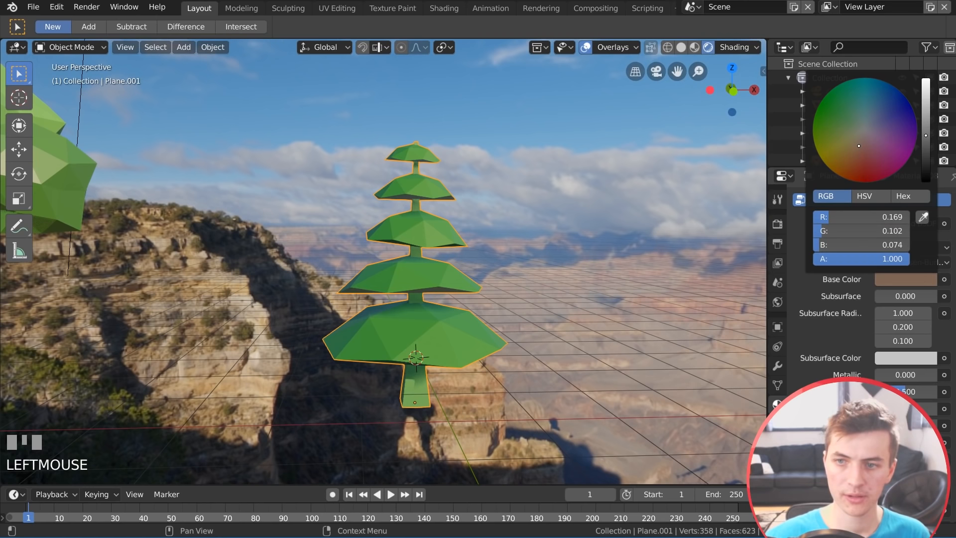
In Edit Mode, select the pine tree's linked trunk geometry, assign the brown material to it and return to Object Mode
key("Tab")
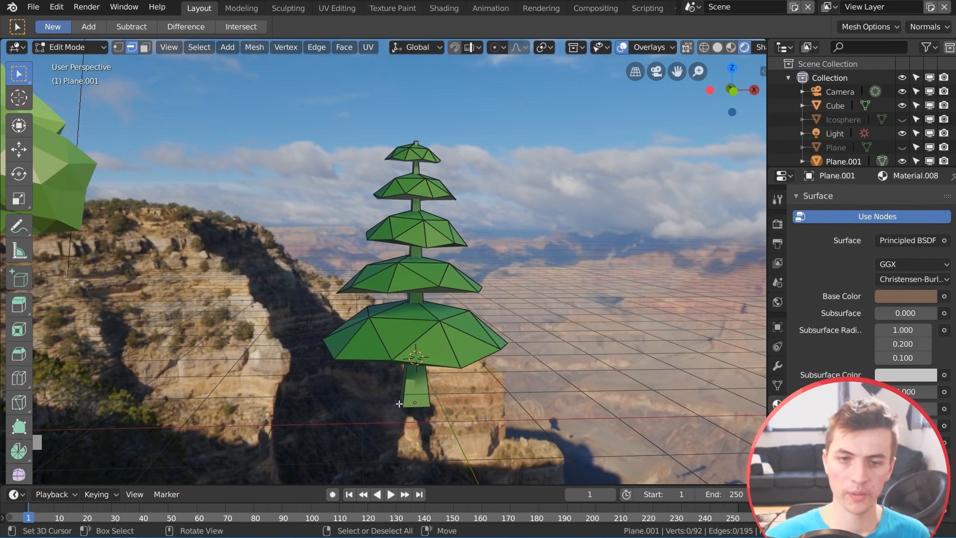
key("l")
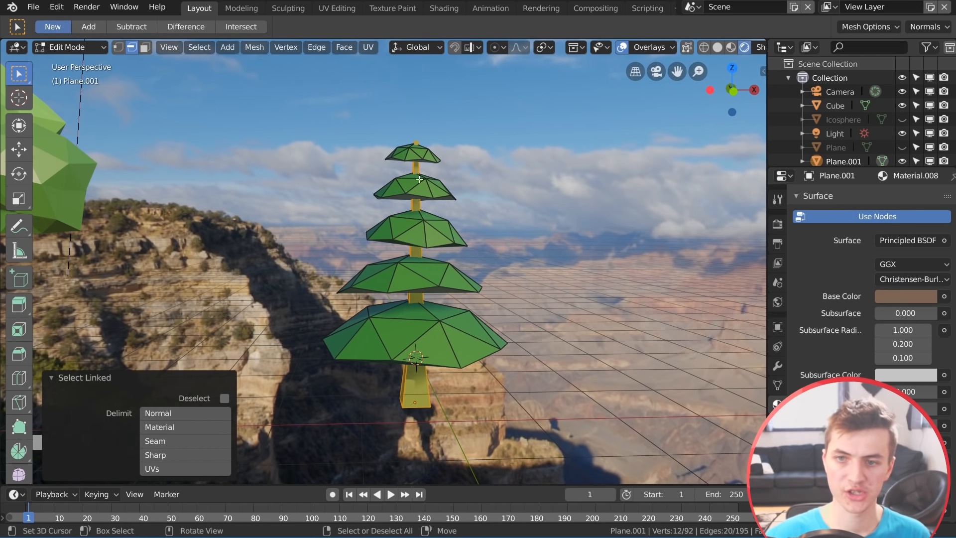
scroll(887, 330, "up", 5)
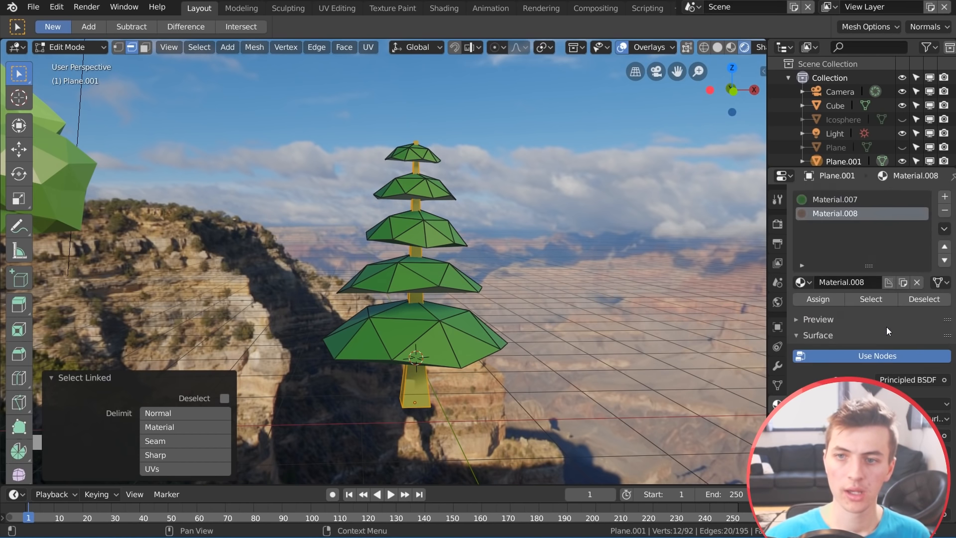
left_click(823, 300)
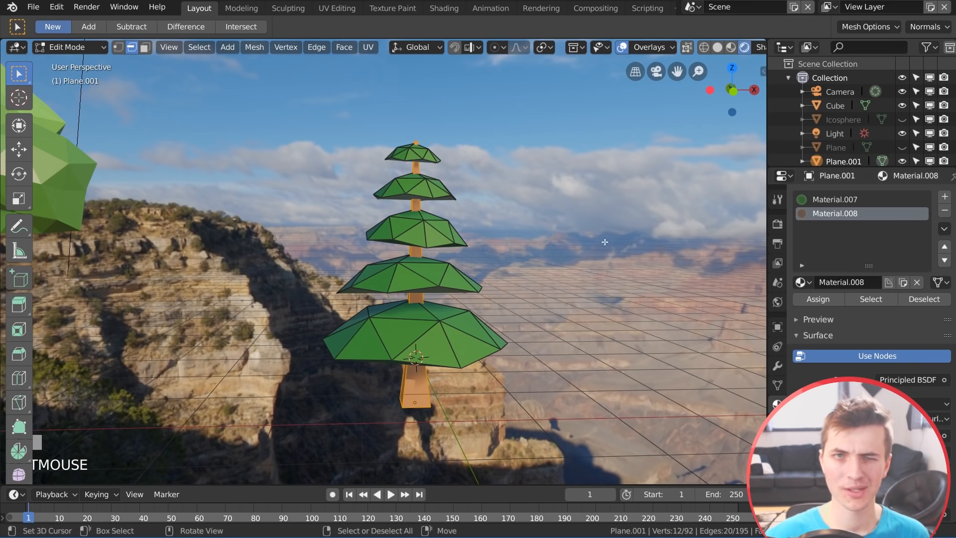
key("Tab")
scroll(545, 252, "down", 2)
middle_click_drag(524, 261, 498, 259)
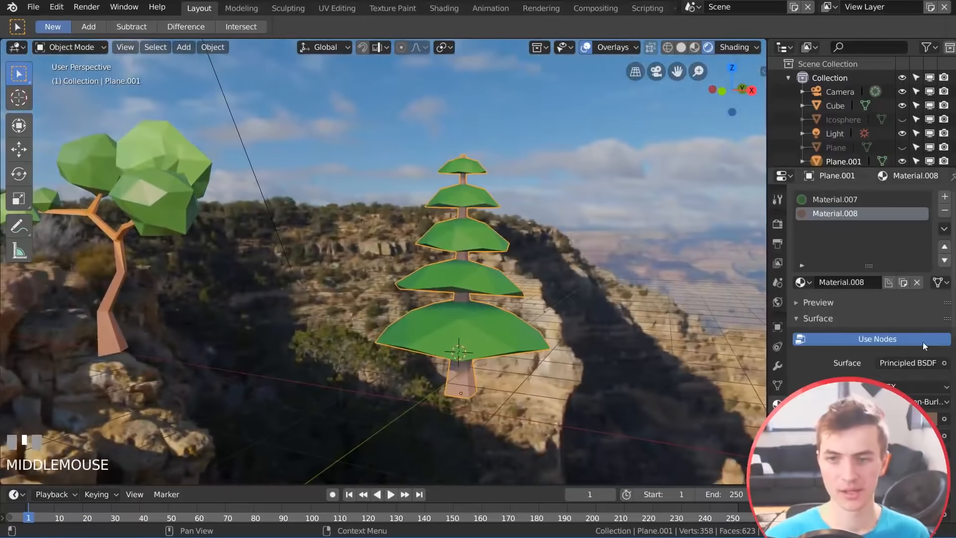
Darken the trunk material's base color to R 0.123, G 0.075, B 0.055
left_click(907, 418)
left_click(925, 280)
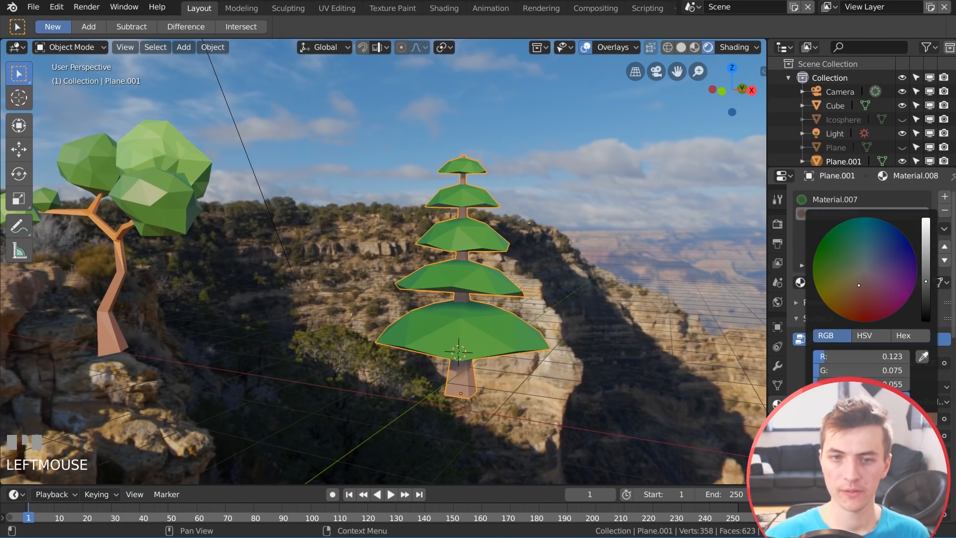
middle_click_drag(489, 335, 515, 338)
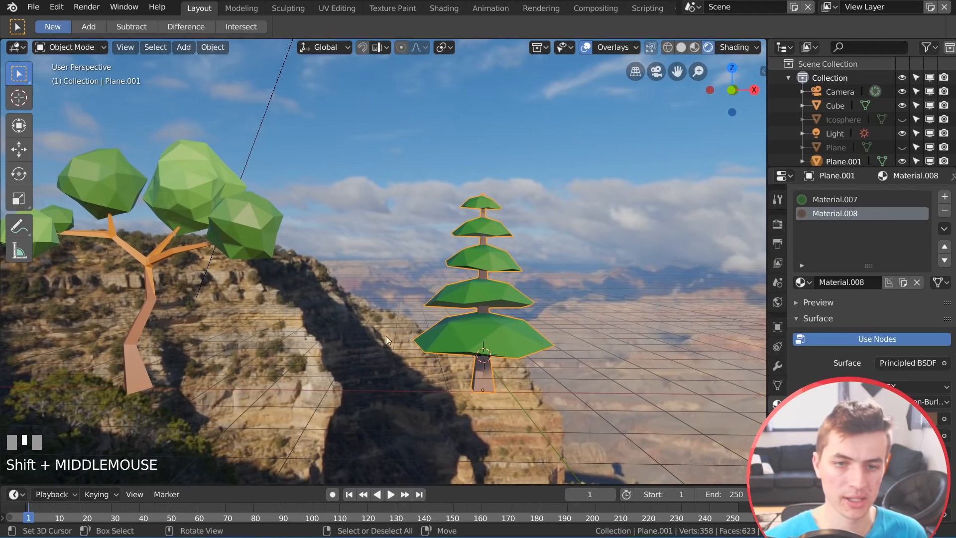
Save the file and unhide the hidden terrain and water objects
key("ctrl+s")
mouse_move(478, 323)
middle_mouse_down()
mouse_move(502, 333)
mouse_move(486, 331)
middle_mouse_up()
key("alt+h")
scroll(489, 327, "up", 3)
scroll(513, 339, "down", 3)
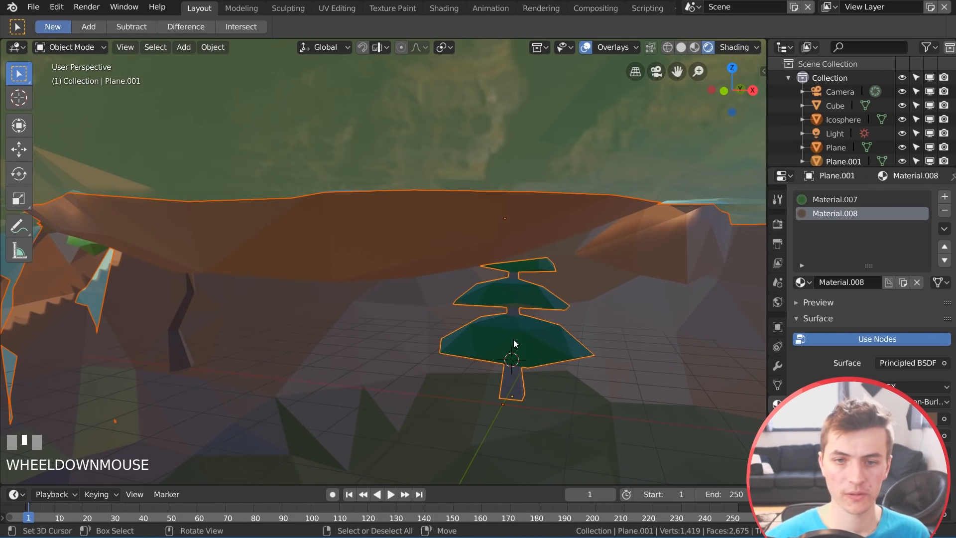
Select the pine tree and the leafy tree together and raise them along Z above the terrain
right_click(513, 339)
right_click(513, 339)
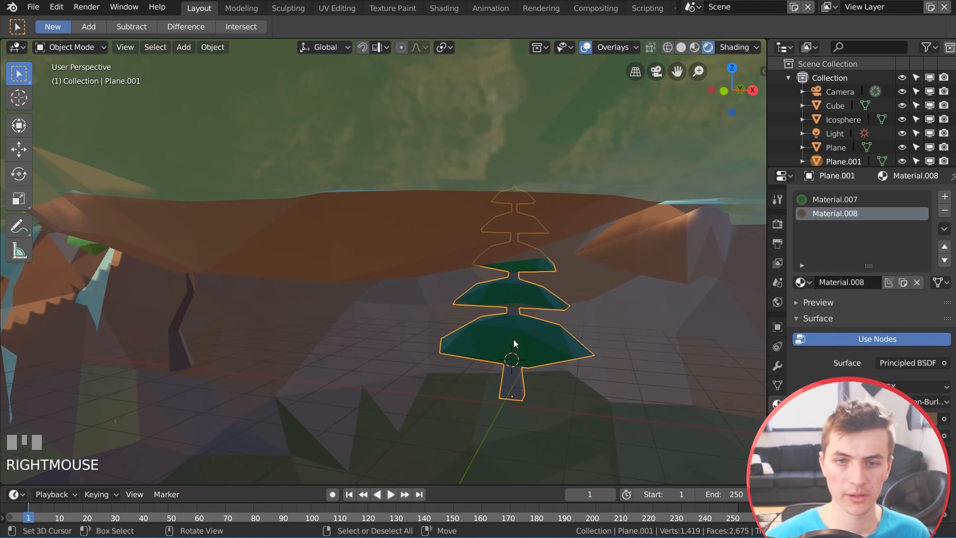
right_click(177, 333, "shift")
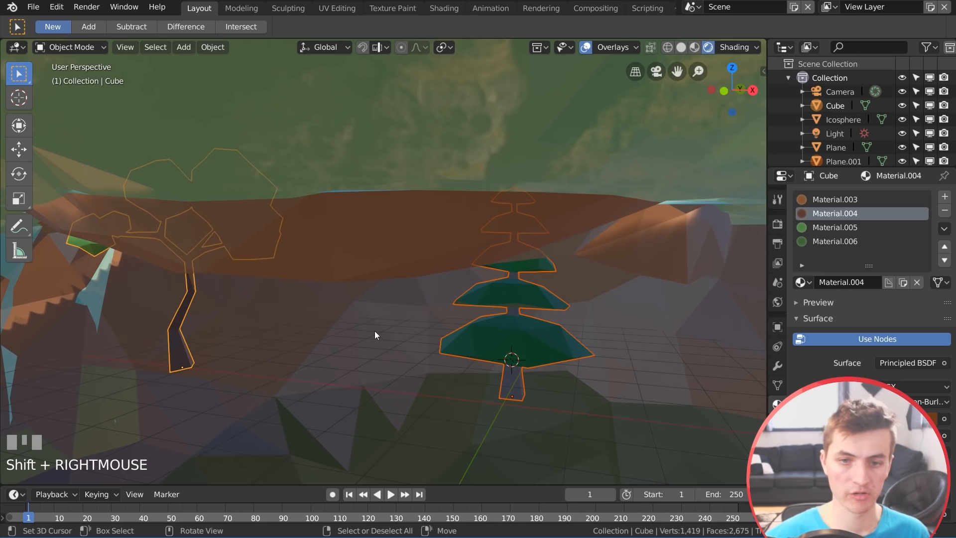
scroll(412, 327, "down", 5)
key("g")
key("z")
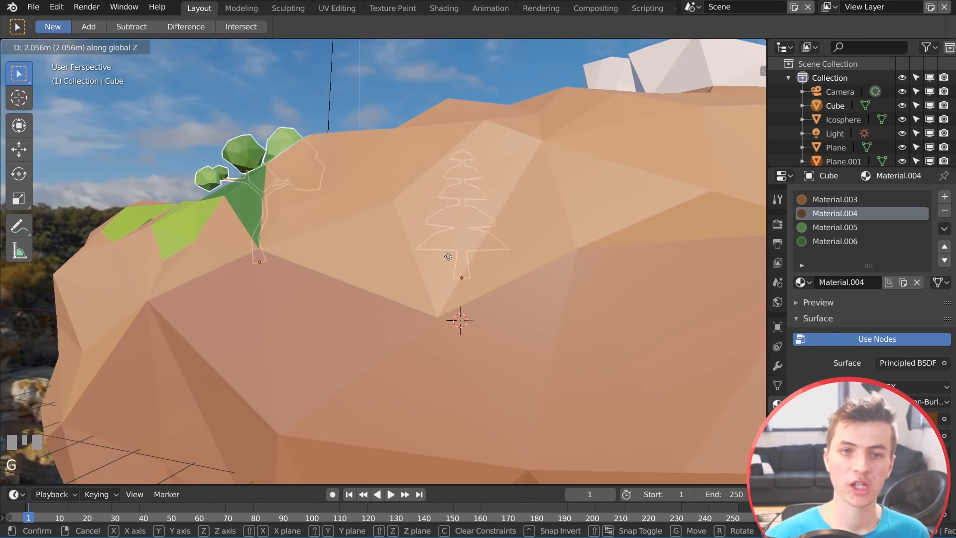
left_click(452, 154)
Select only the leafy tree and move it by X -0.225 m, Y -4.6 m, Z -2.48 m onto the bank beside the waterfall
middle_click_drag(452, 154, 462, 219)
scroll(315, 161, "up", 4)
right_click(306, 153)
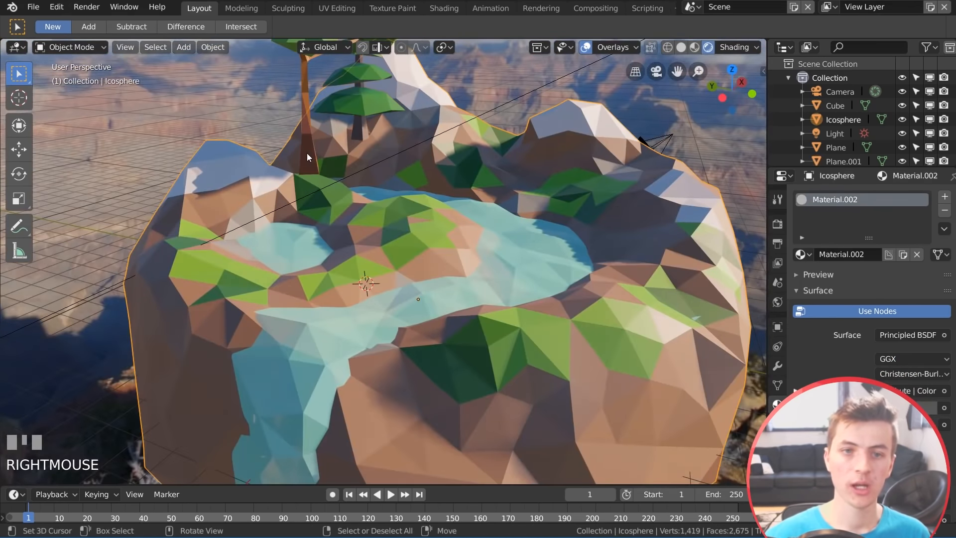
right_click(315, 154)
middle_click_drag(467, 222, 483, 228)
key("g")
left_click(719, 348)
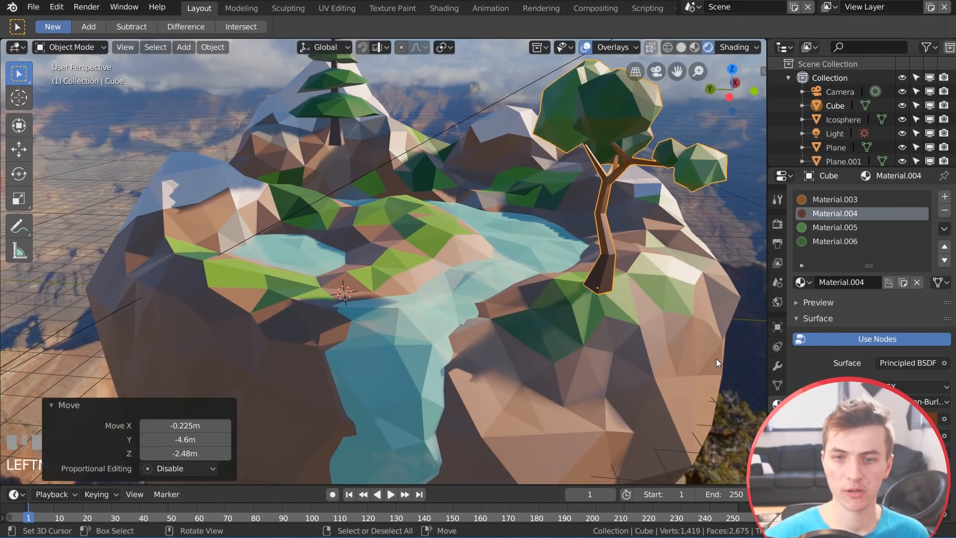
Scale the leafy tree to 0.533 and reposition its base on the grassy bank beside the waterfall
key("s")
left_click(648, 336)
key("g")
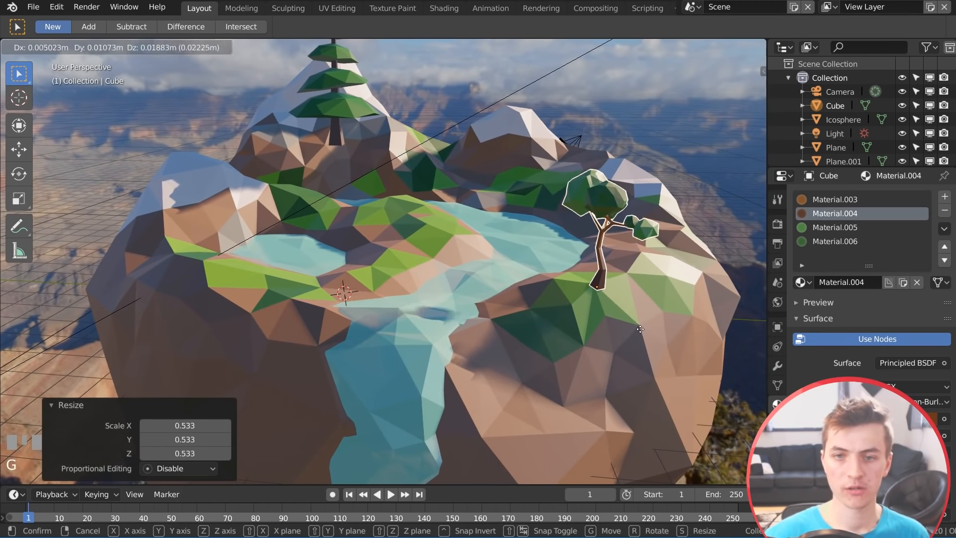
left_click(648, 333)
middle_click_drag(649, 333, 474, 325)
key("g")
left_click(570, 331)
Rotate the leafy tree around the Z axis and adjust its overall scale
key("r")
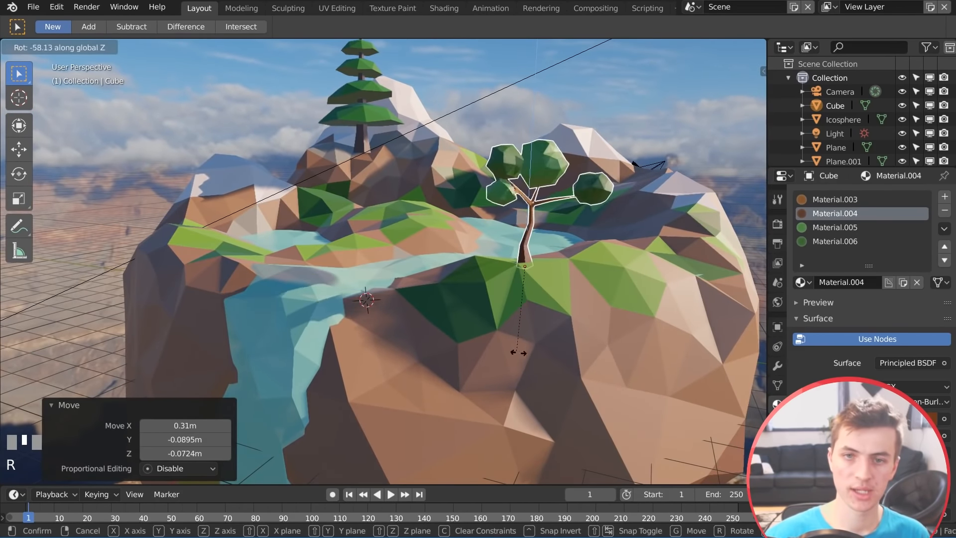
left_click(617, 253)
key("s")
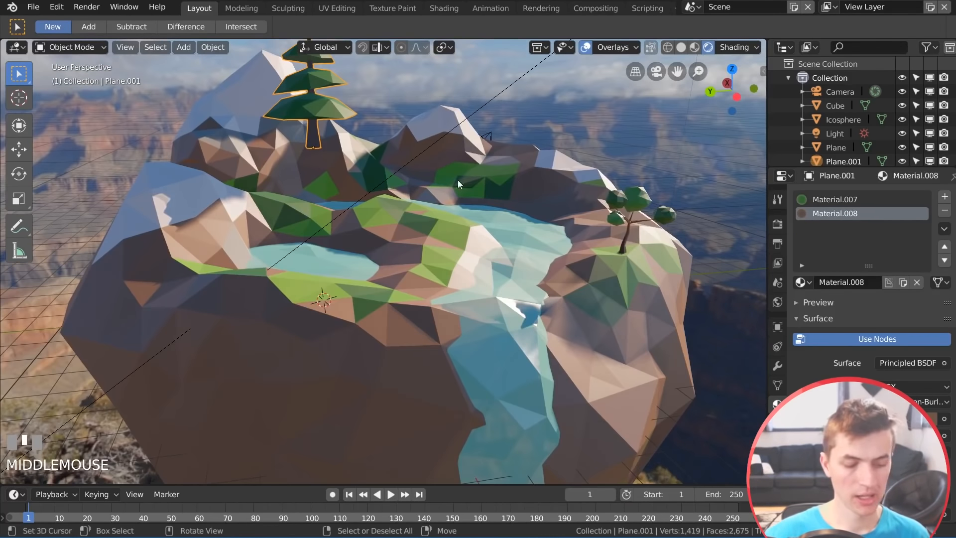
Move the pine tree across the lake toward the smaller far snowy peak and scale it to 0.502
middle_click_drag(458, 180, 301, 255)
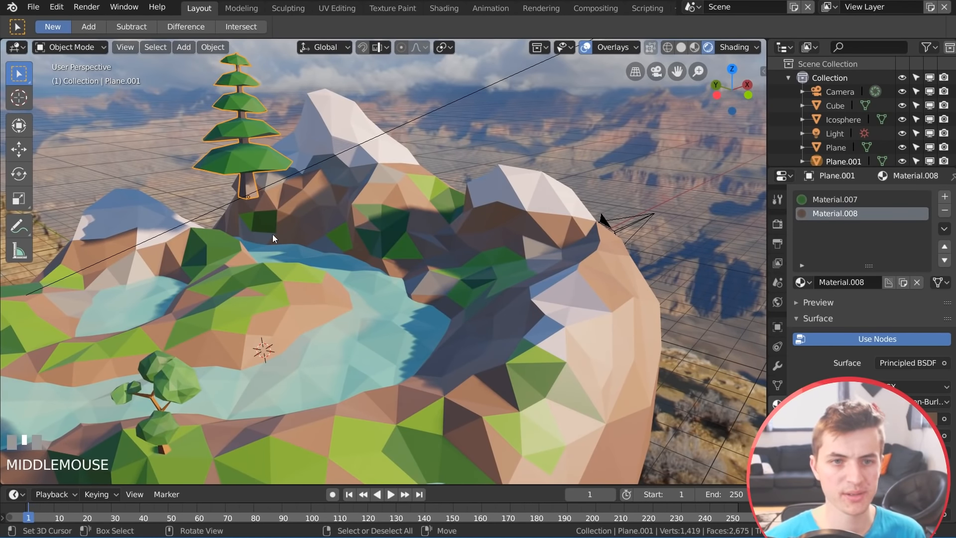
key("g")
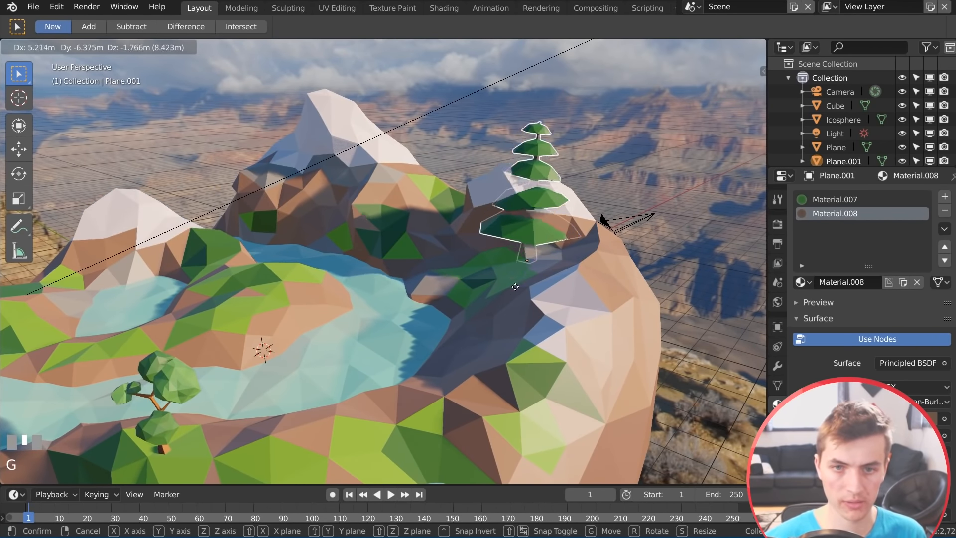
left_click(519, 280)
key("s")
left_click(572, 246)
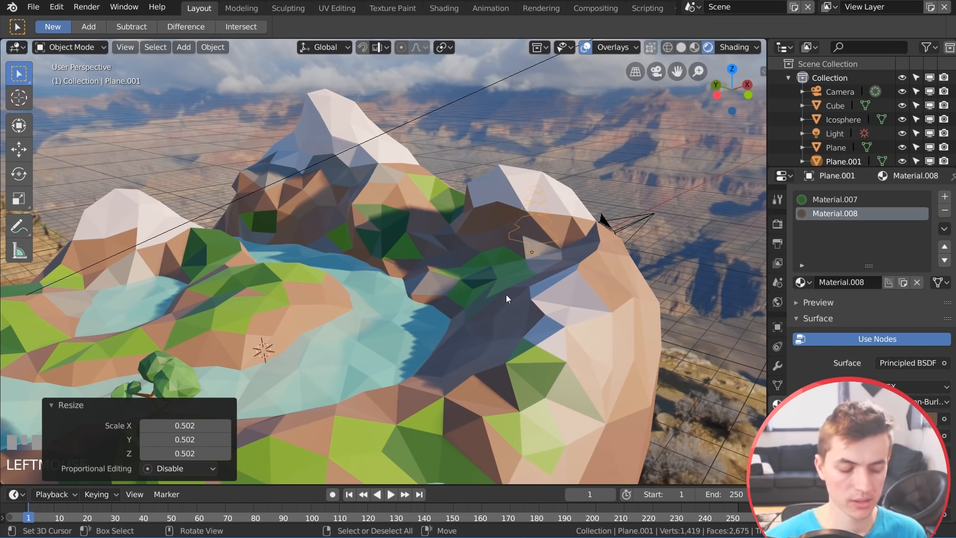
Position the pine tree on the ridge beside the smaller far peak and scale it to 0.722
middle_click_drag(506, 294, 478, 260)
key("g")
left_click(593, 269)
key("g")
left_click(393, 251)
middle_click_drag(393, 251, 557, 288)
scroll(584, 240, "up", 2)
key("s")
left_click(539, 288)
scroll(539, 288, "up", 1)
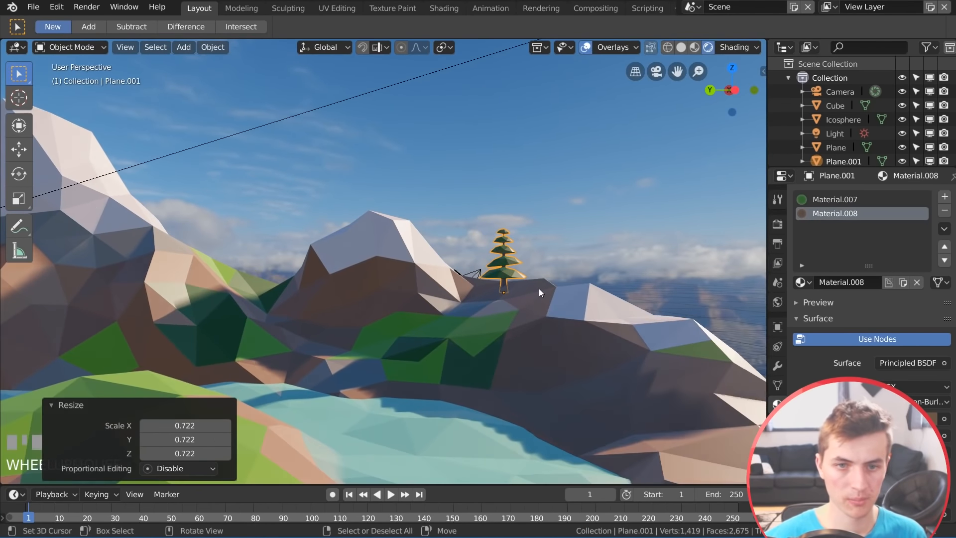
Duplicate the pine tree and place the copy on the ridge slope just in front of the original
key("shift+d")
left_click(503, 313)
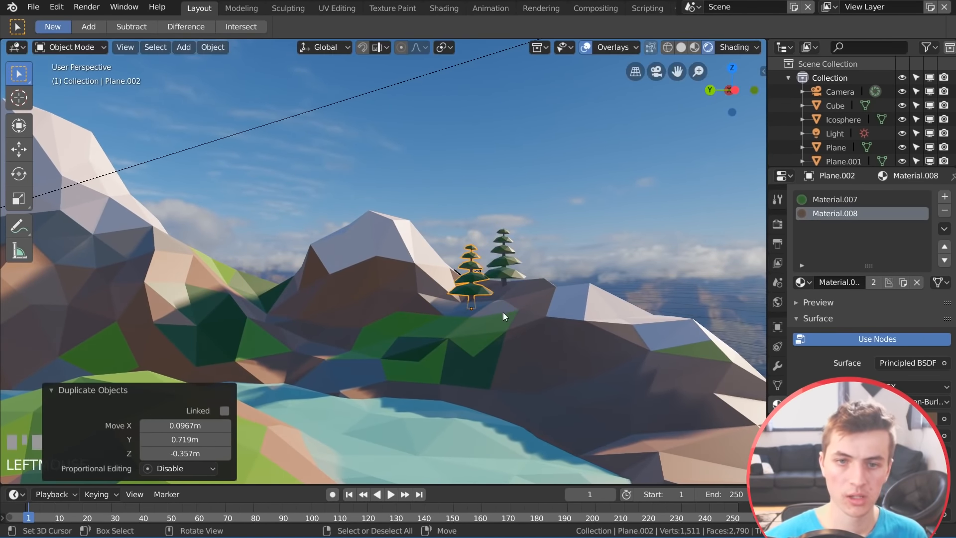
middle_click_drag(503, 313, 443, 364)
key("g")
left_click(597, 336)
middle_click_drag(597, 336, 659, 300)
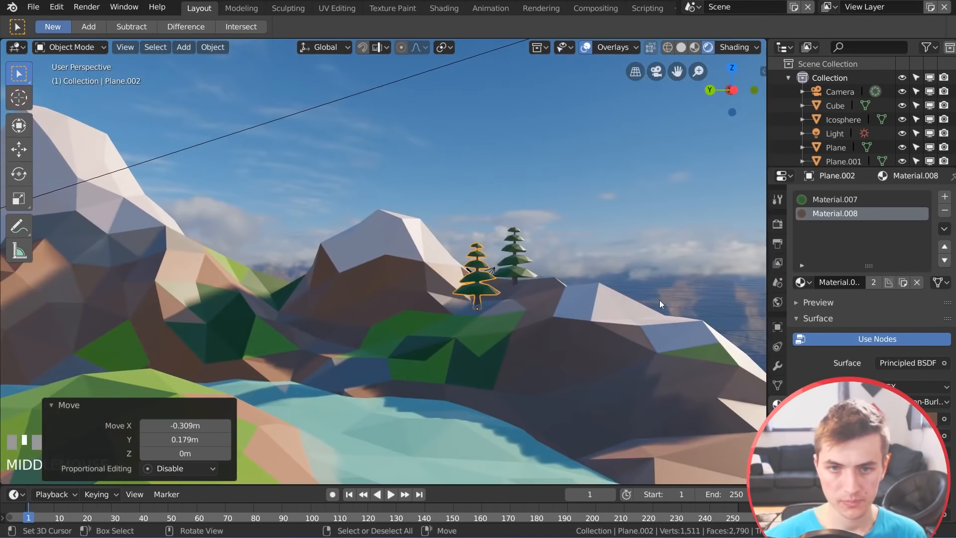
Stretch the copied pine tree by 1.234 along Z and scale it down slightly overall
key("s")
key("z")
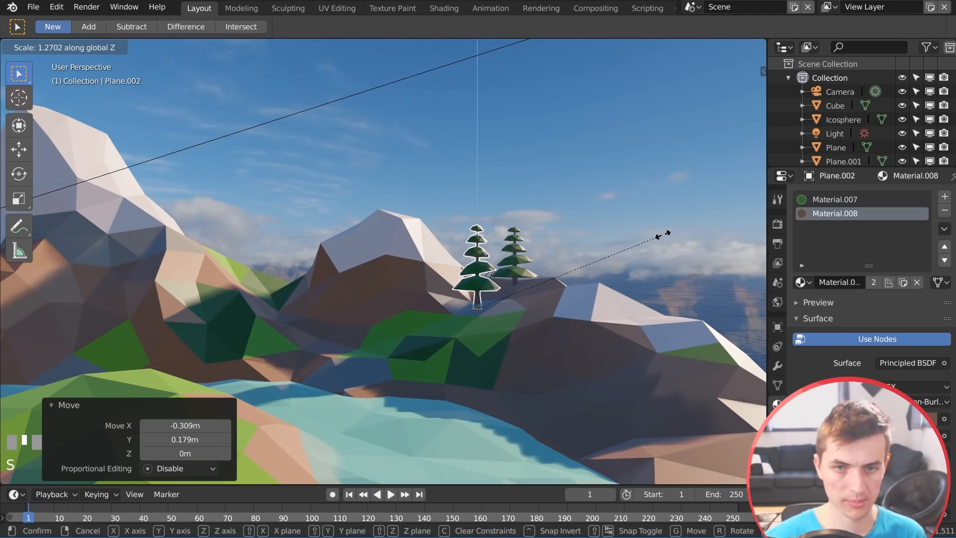
left_click(654, 235)
key("s")
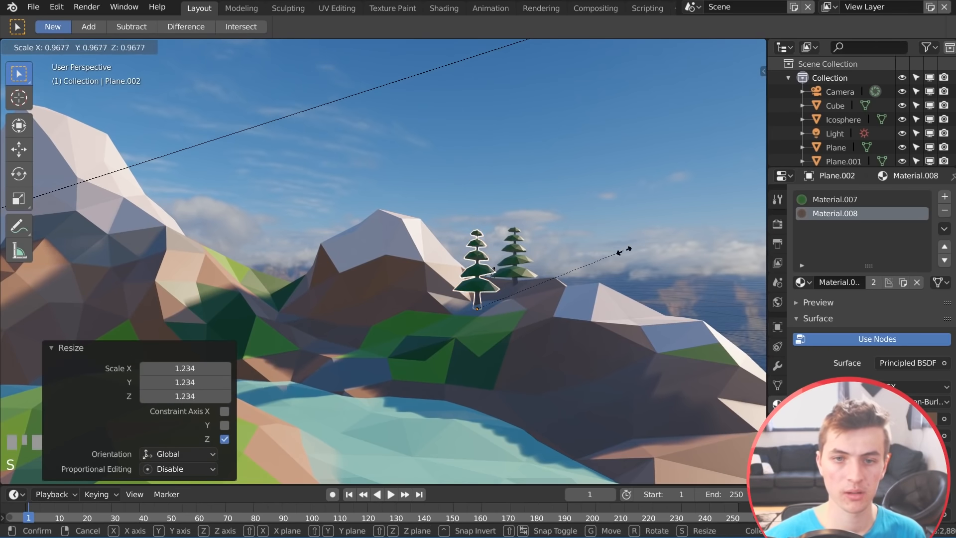
left_click(617, 254)
Select the original pine tree and scale it down uniformly so it is smaller than its neighbor
right_click(530, 273)
key("s")
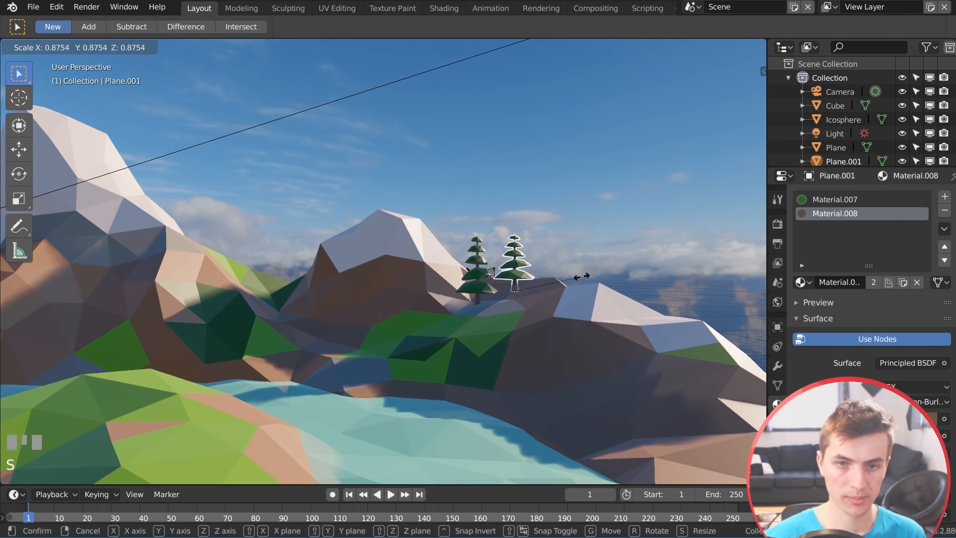
left_click(577, 277)
key("Delete")
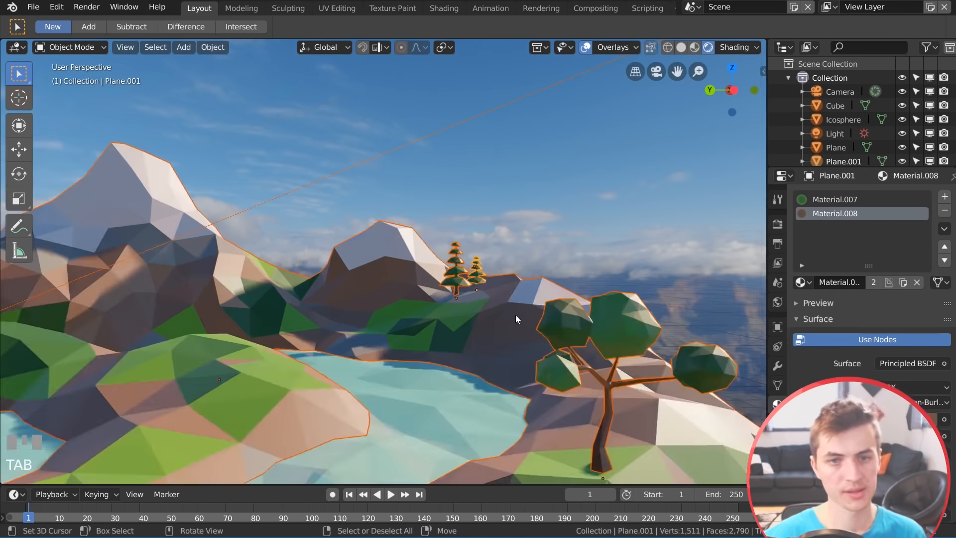
middle_click_drag(516, 314, 493, 317)
Duplicate the leafy tree and set the copy on the grassy bank across the river, near the small pond
right_click(507, 294)
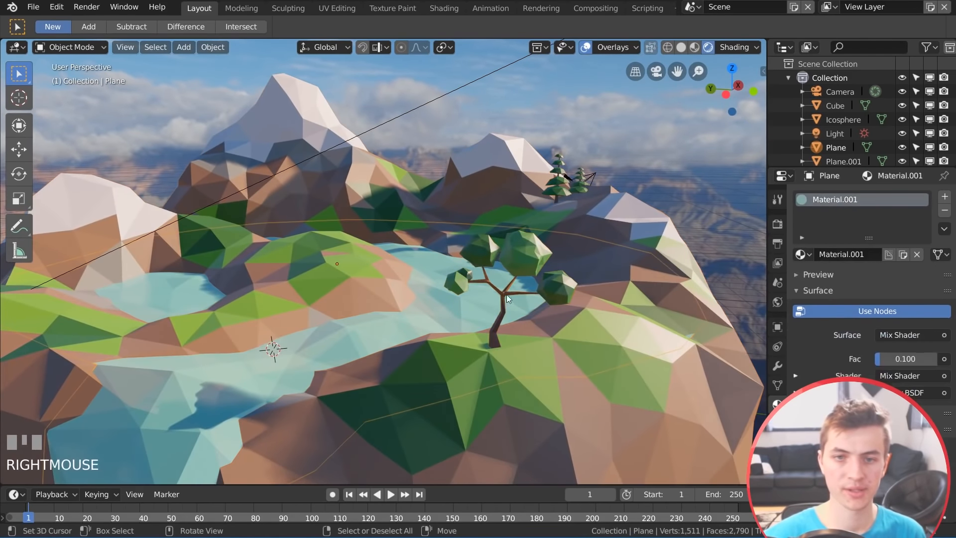
right_click(518, 256)
middle_click_drag(518, 256, 614, 297, "shift")
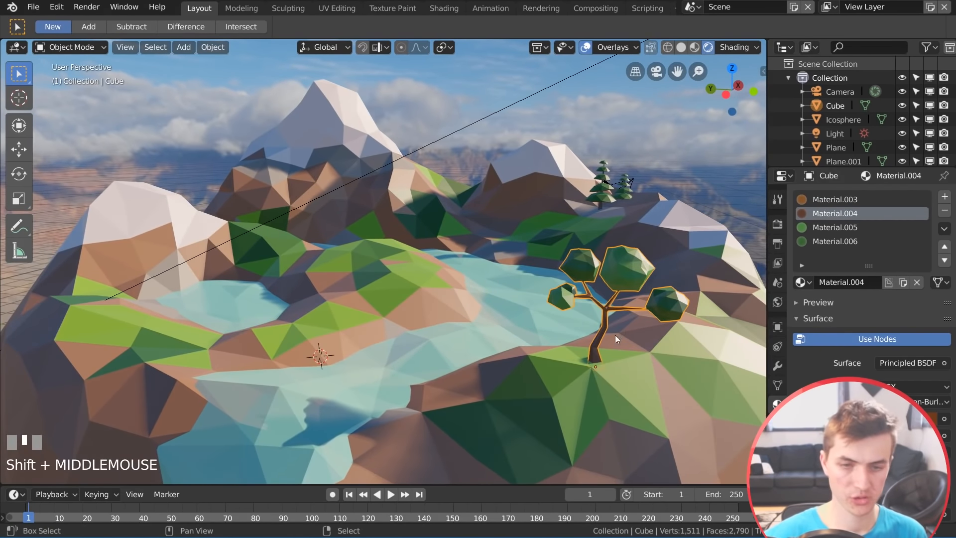
middle_click_drag(615, 335, 644, 343)
key("shift+d")
left_click(356, 317)
middle_click_drag(356, 317, 564, 323)
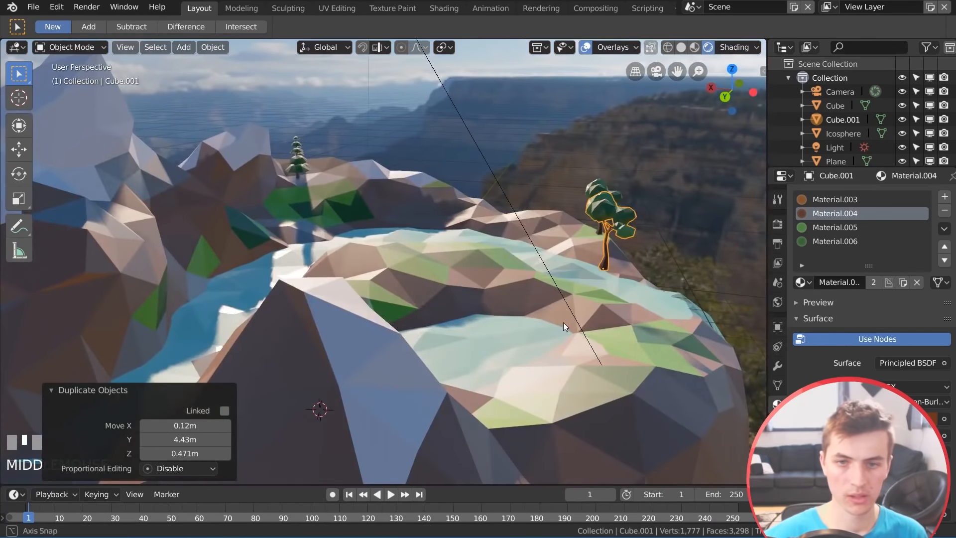
key("g")
left_click(543, 356)
middle_click_drag(543, 357, 423, 358)
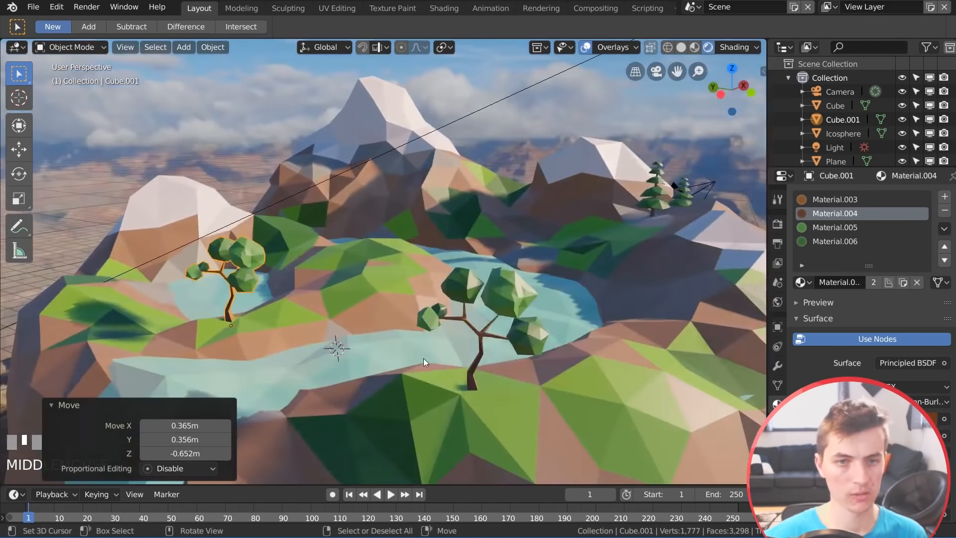
Rotate the copied leafy tree by 19.5° and again by 16.1° to vary its lean
key("r")
left_click(402, 330)
key("r")
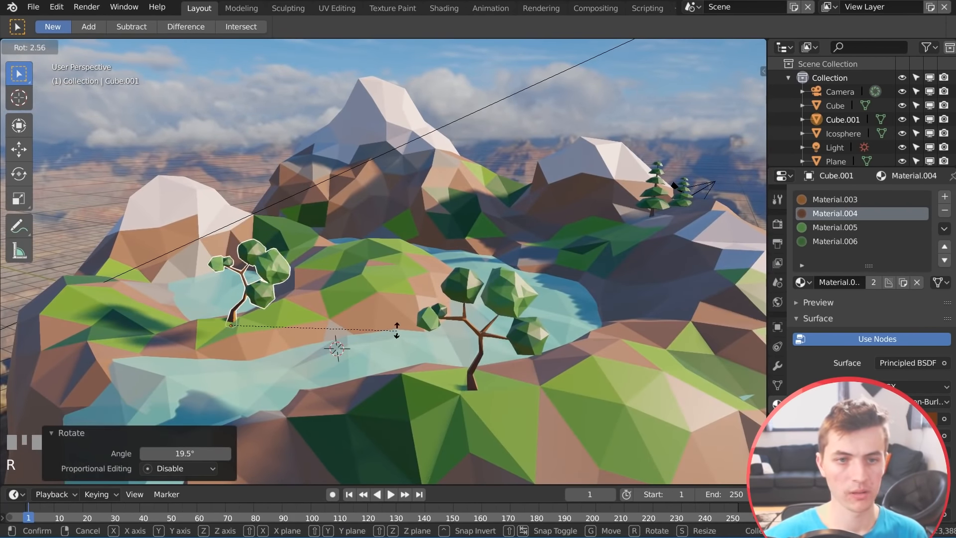
key("r")
left_click(315, 327)
middle_click_drag(314, 327, 455, 321)
Trackball-rotate the copied leafy tree by -7.45° and -44.7° and scale it to about 0.83
key("r")
key("r")
key("r")
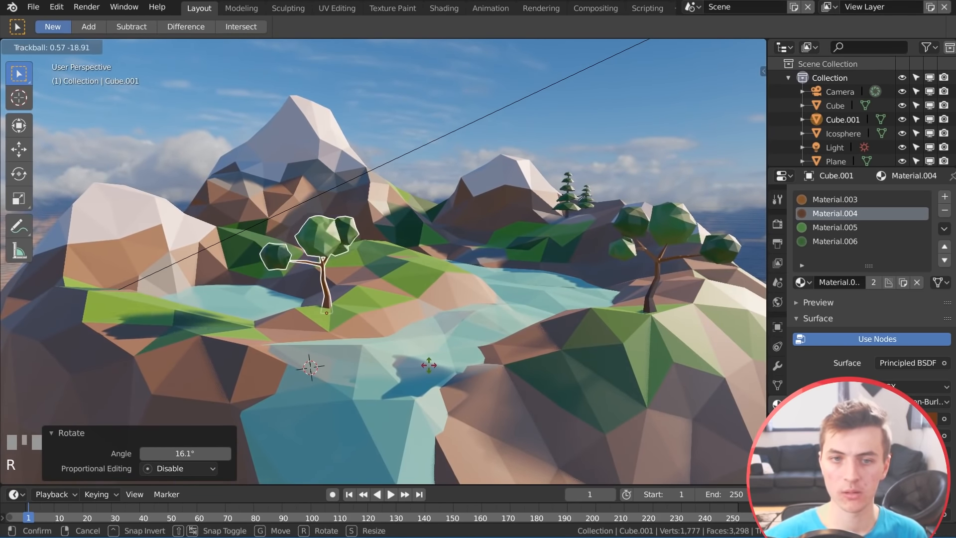
left_click(398, 363)
key("s")
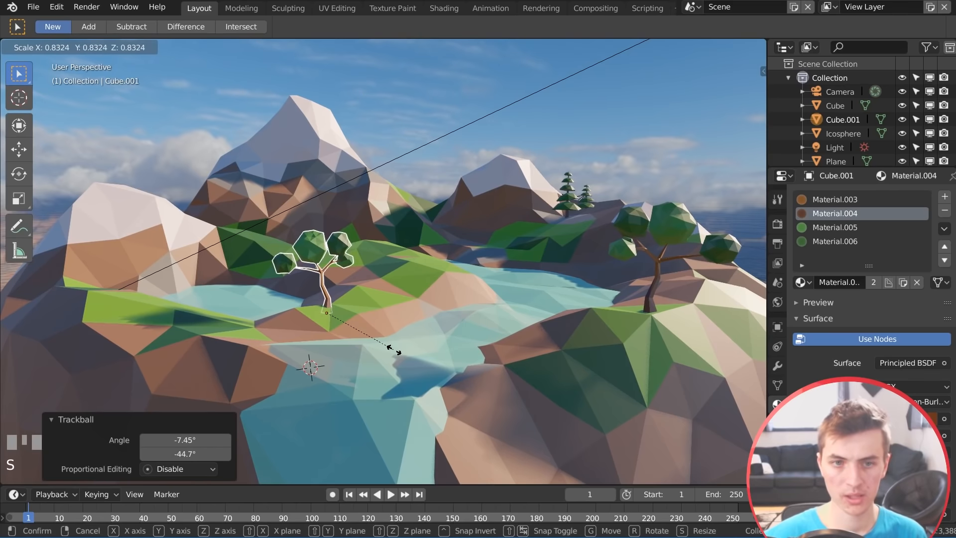
left_click(398, 347)
Select both pine trees by the far snowy mountain, duplicate them and set the copies on the central hill behind the small pond
middle_click_drag(398, 347, 420, 318)
right_click(578, 186)
right_click(579, 186)
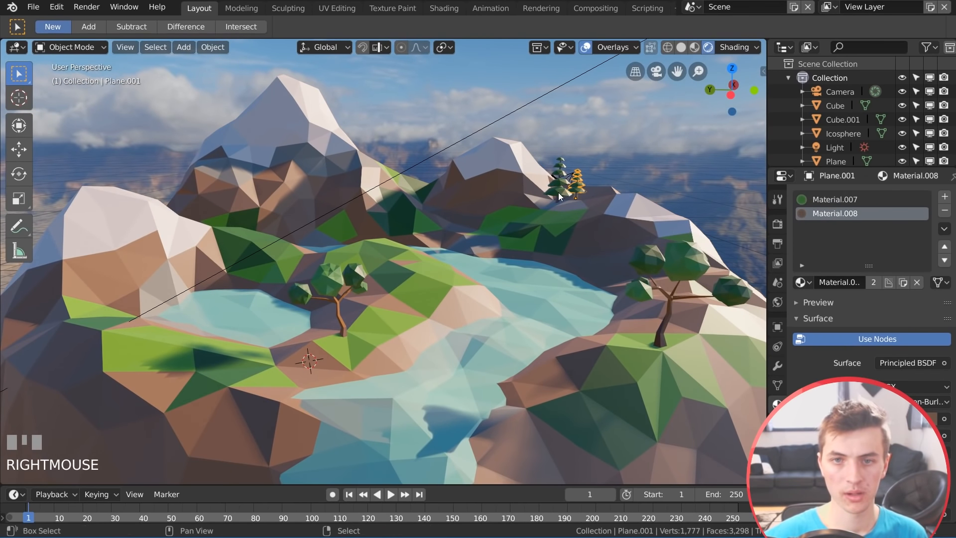
right_click(557, 192, "shift")
middle_click_drag(560, 234, 564, 280, "shift")
middle_click_drag(681, 272, 643, 283)
key("shift+d")
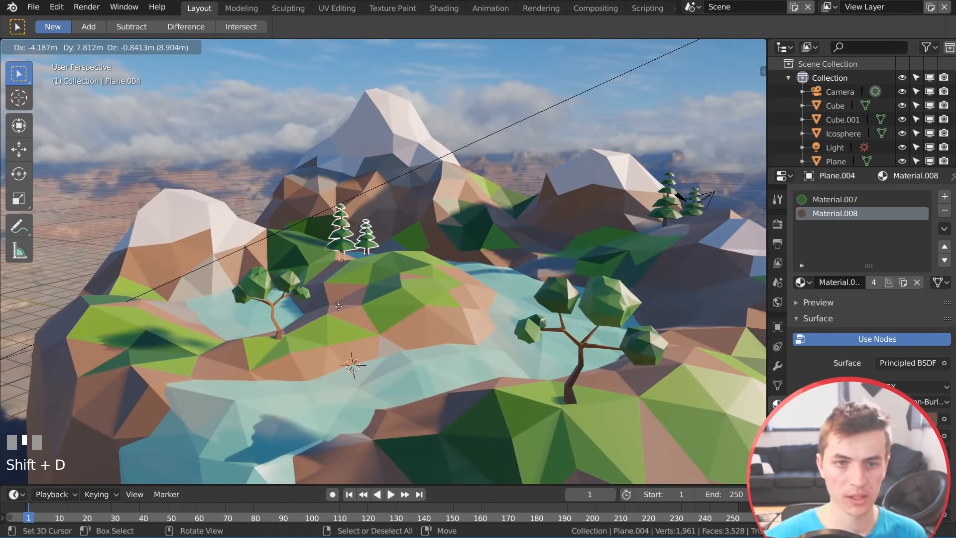
left_click(320, 333)
Rotate the copied pine pair around the Z axis and then freely to vary its arrangement on the central hill
key("r")
key("z")
left_click(319, 340)
key("r")
key("z")
left_click(299, 351)
key("r")
left_click(366, 264)
key("Tab")
key("Tab")
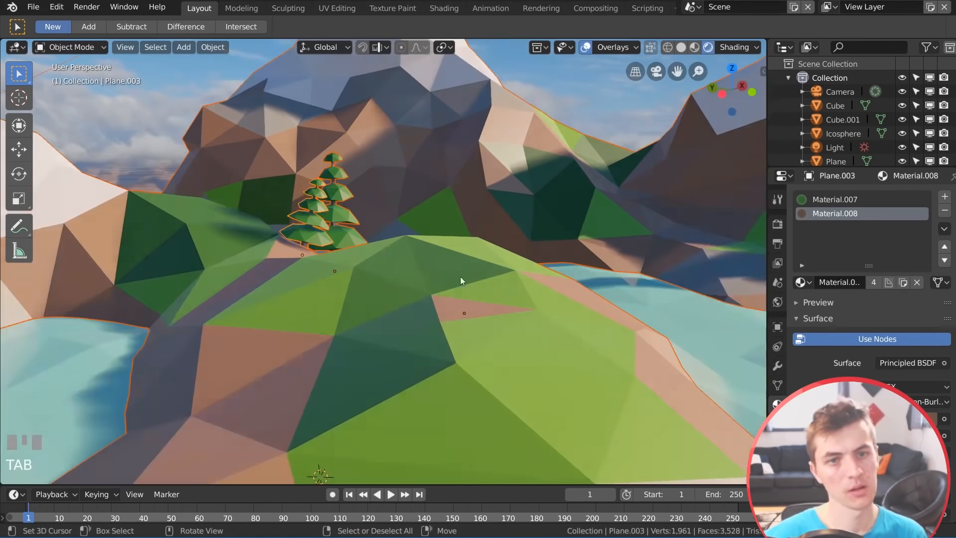
Select the two pines on the central hill and duplicate them to the grassy edge beside the small pond and snowy mountain
scroll(473, 282, "down", 6)
key("a")
middle_click_drag(484, 289, 448, 319)
right_click(344, 217)
right_click(341, 217)
scroll(335, 221, "up", 6)
right_click(335, 220)
right_click(313, 219, "shift")
scroll(335, 220, "down", 6)
middle_click_drag(348, 219, 432, 223)
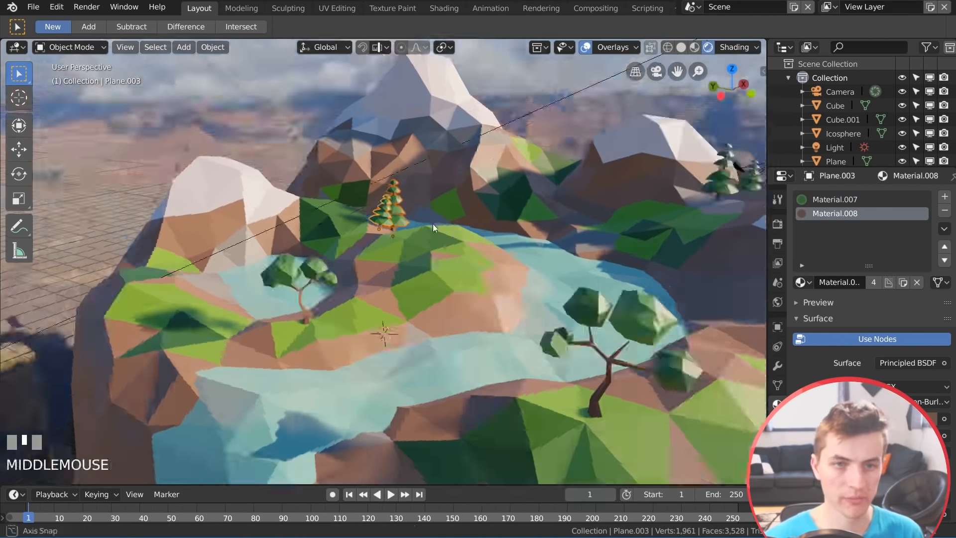
key("shift+d")
left_click(224, 247)
Seat the new pine pair on the grass by moving it -0.63, -0.645, 0.395 m and then 0.126, -0.101, 0.0712 m
middle_click_drag(261, 252, 391, 247)
key("g")
left_click(454, 220)
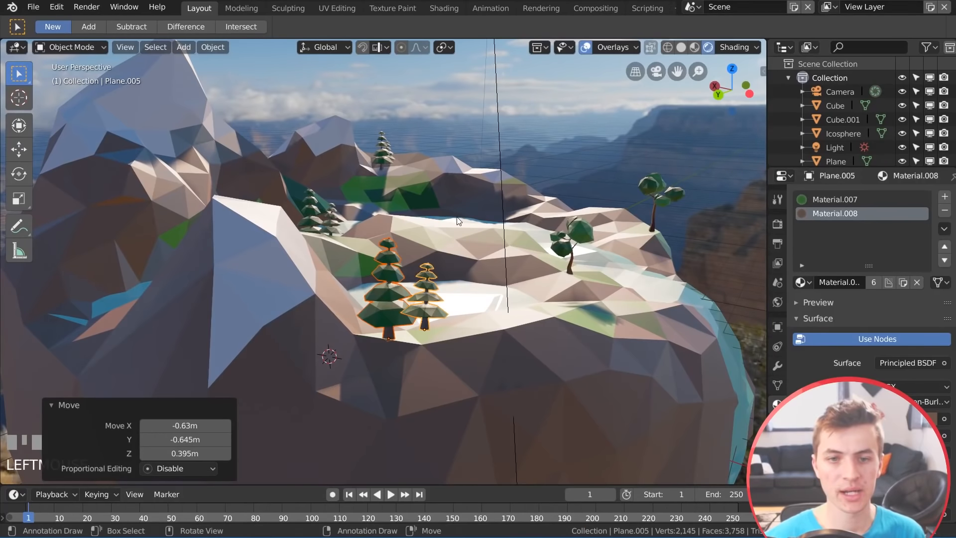
middle_click_drag(454, 219, 349, 299)
key("g")
left_click(342, 302)
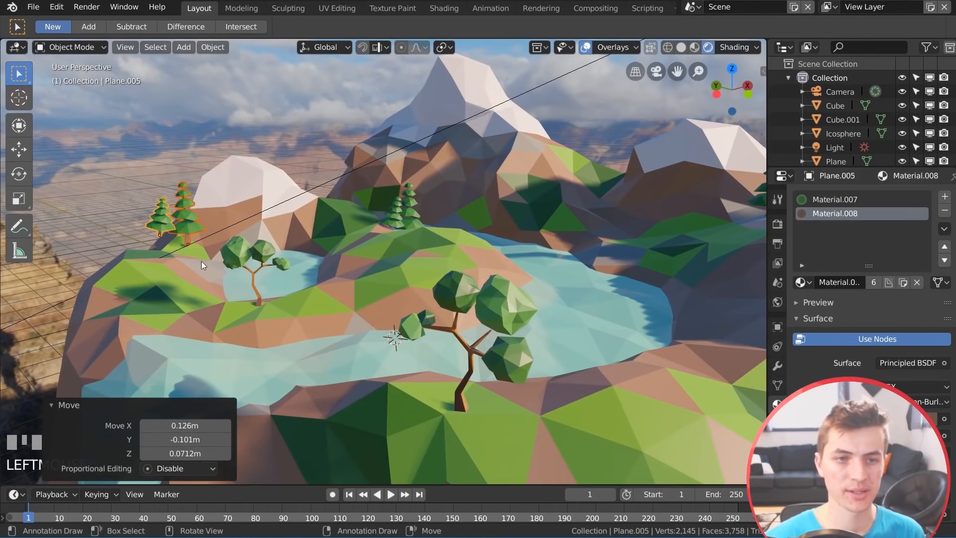
Select the smaller pine of the new pair, move it by 0.207, -0.371, -0.395 m and rotate it about -23°
right_click(165, 237)
key("g")
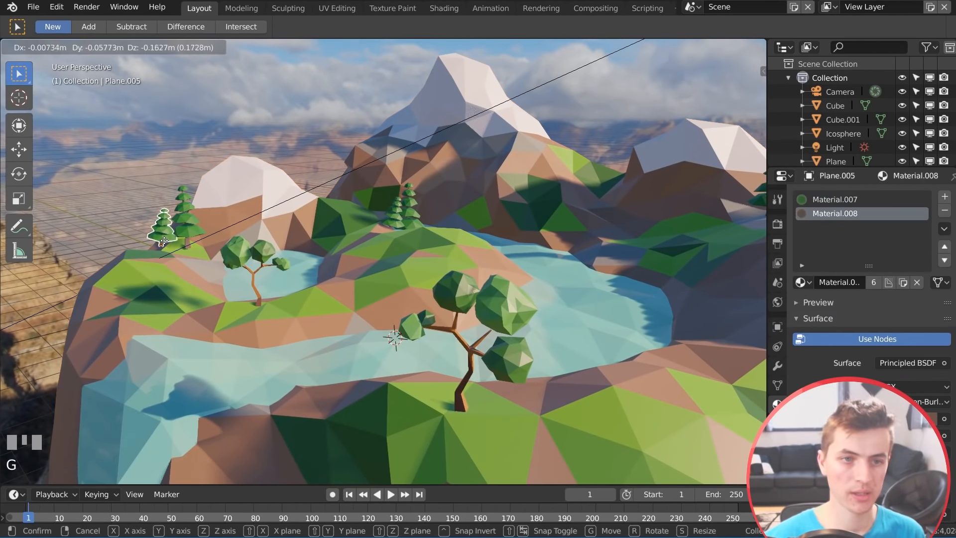
left_click(171, 249)
key("r")
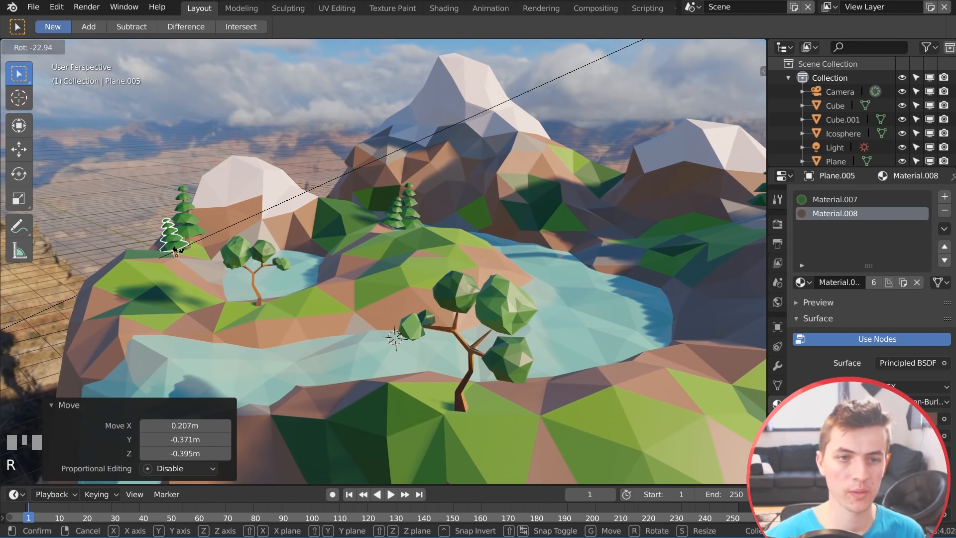
left_click(176, 250)
key("Tab")
key("Tab")
middle_click_drag(368, 273, 339, 288)
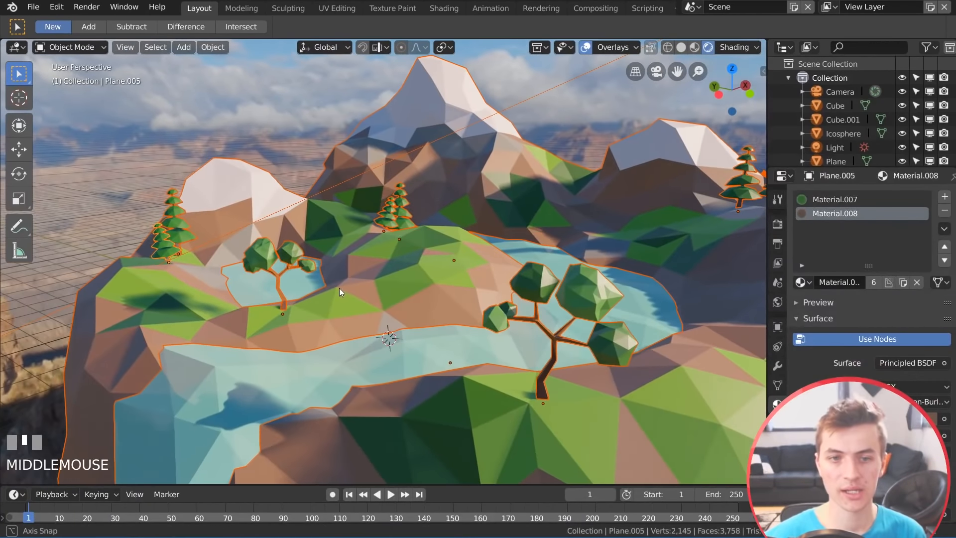
Duplicate the leafy tree by the pond onto the central hill beside the pines, then trackball-rotate and scale the copy
right_click(268, 264)
right_click(265, 263)
middle_click_drag(265, 264, 403, 308)
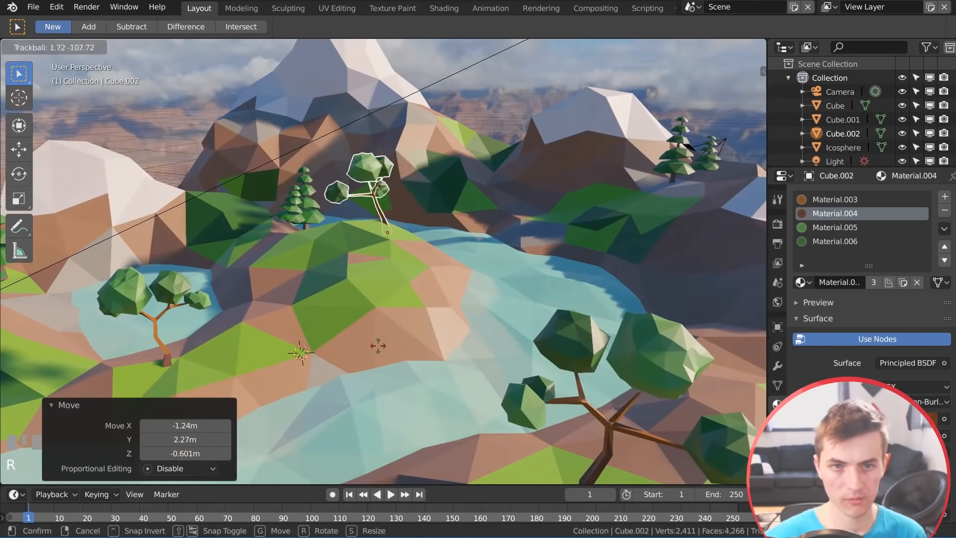
key("s")
right_click(111, 274, "shift")
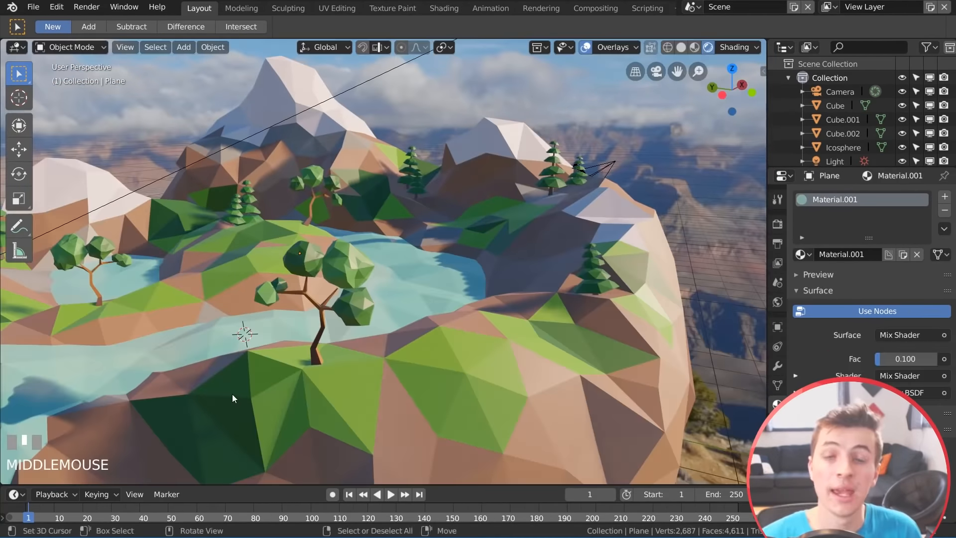
Select the camera and align it to a front view of the island with its waterfall, trees and mountains
middle_click_drag(232, 393, 450, 396)
scroll(522, 381, "down", 2)
middle_click_drag(522, 381, 499, 343, "shift")
scroll(500, 362, "down", 2)
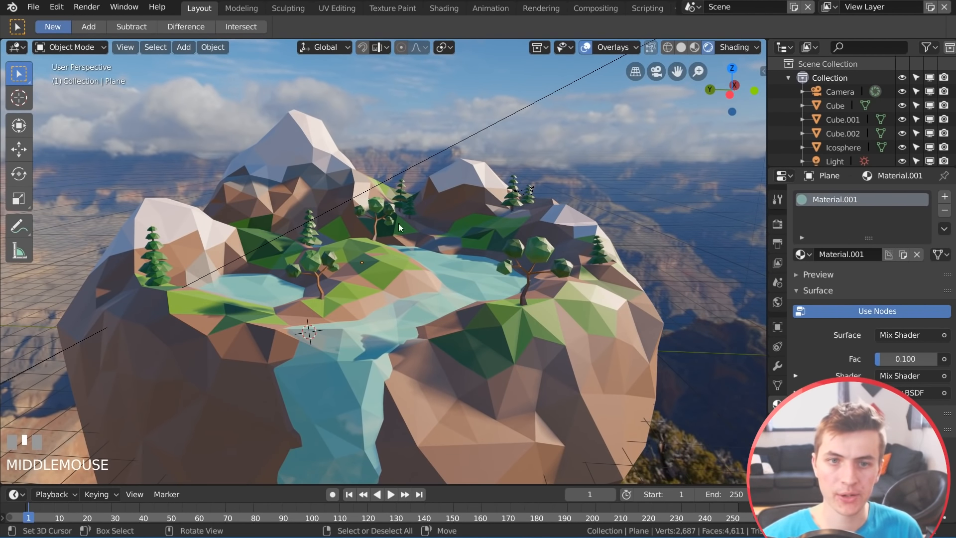
scroll(425, 264, "up", 2)
middle_click_drag(521, 299, 512, 296)
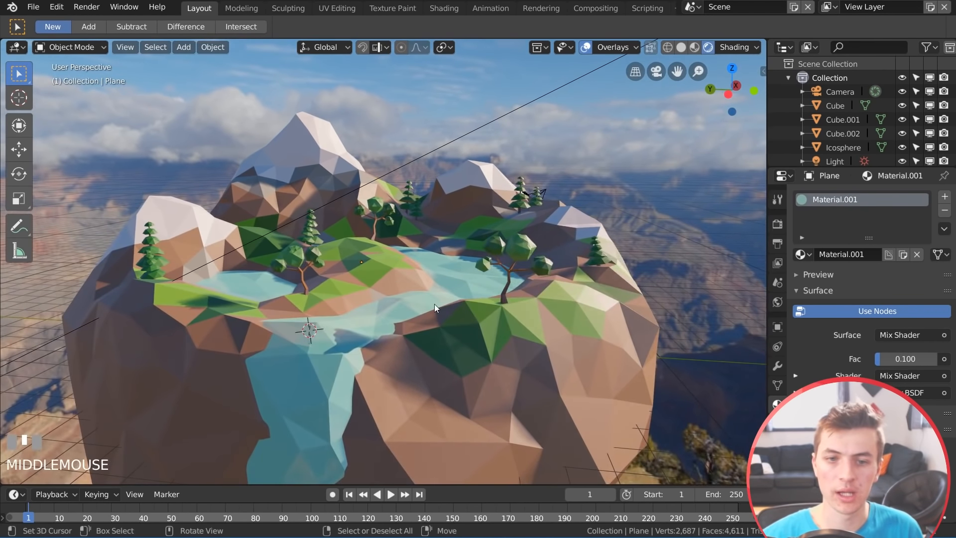
right_click(843, 91)
key("Escape")
left_click(836, 90)
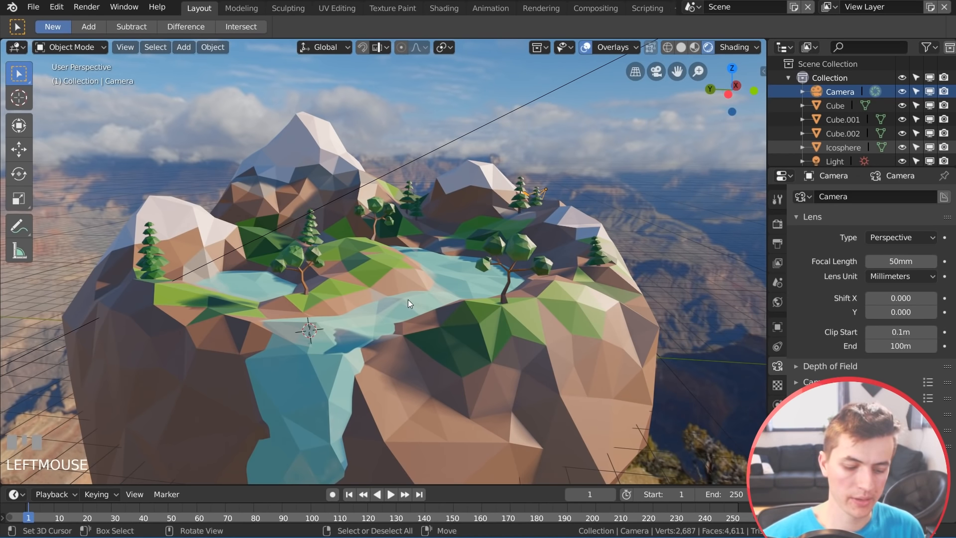
key("ctrl+alt+KP_0")
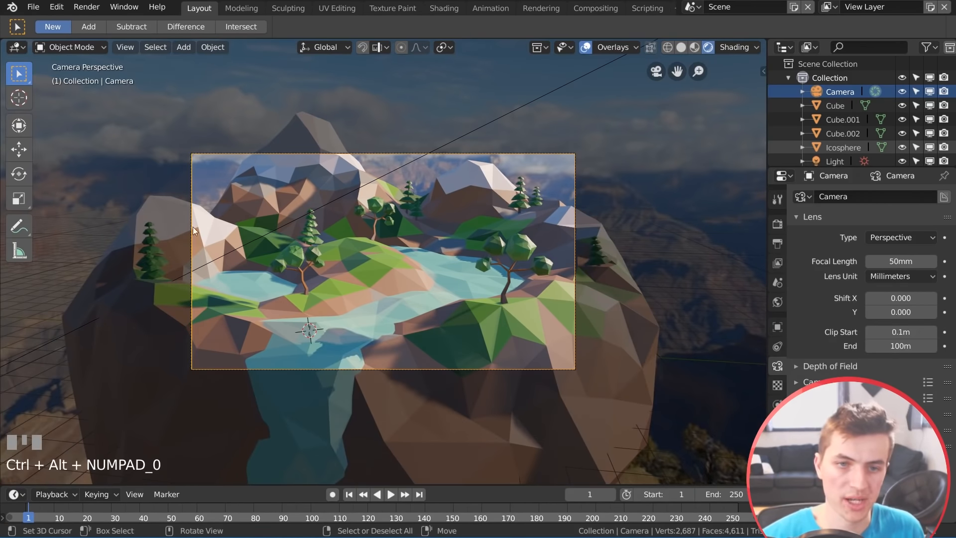
Pull the camera back along its local Z axis to fit the island in frame and trackball-rotate it by 0° and 1.15°
scroll(372, 271, "up", 2)
key("g")
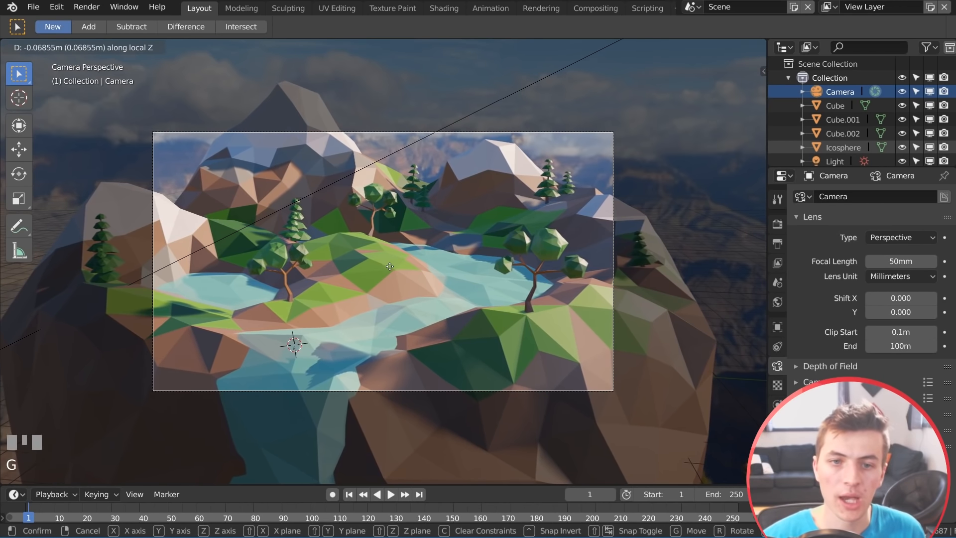
left_click(417, 433)
key("r")
key("r")
left_click(418, 436)
Move the camera by 0.49, -2.05, -1.18 m and trackball-rotate it by 0.573° and -1.15° to recenter the island
key("r")
key("r")
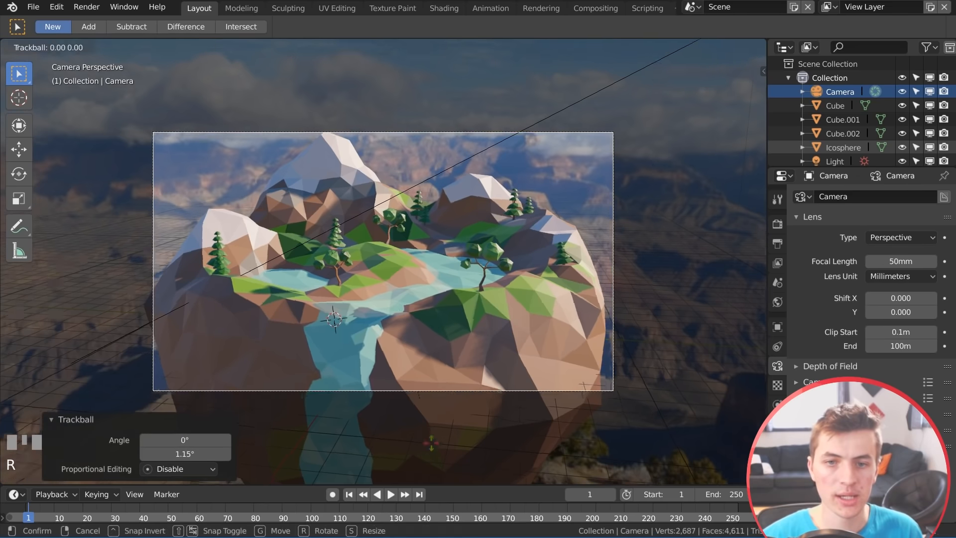
key("g")
left_click(659, 124)
key("r")
key("r")
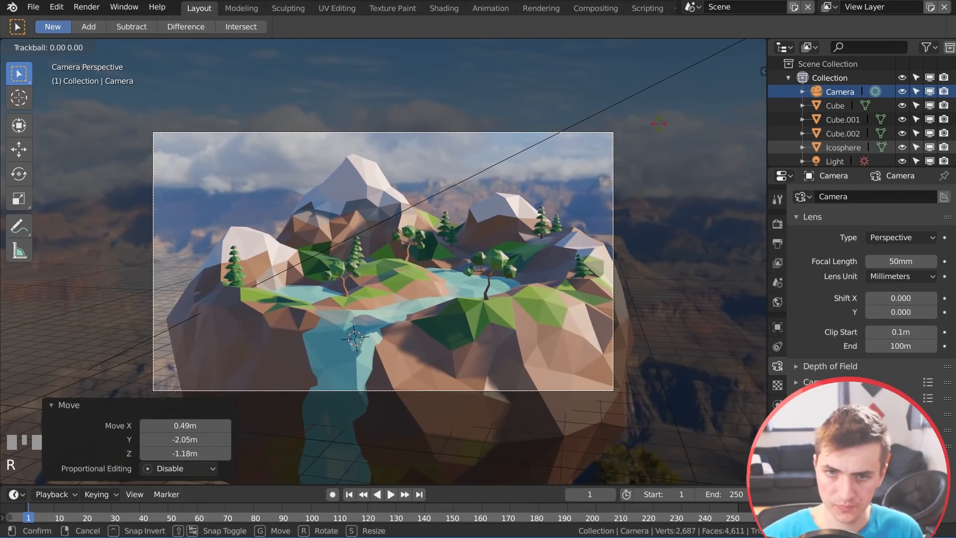
left_click(658, 125)
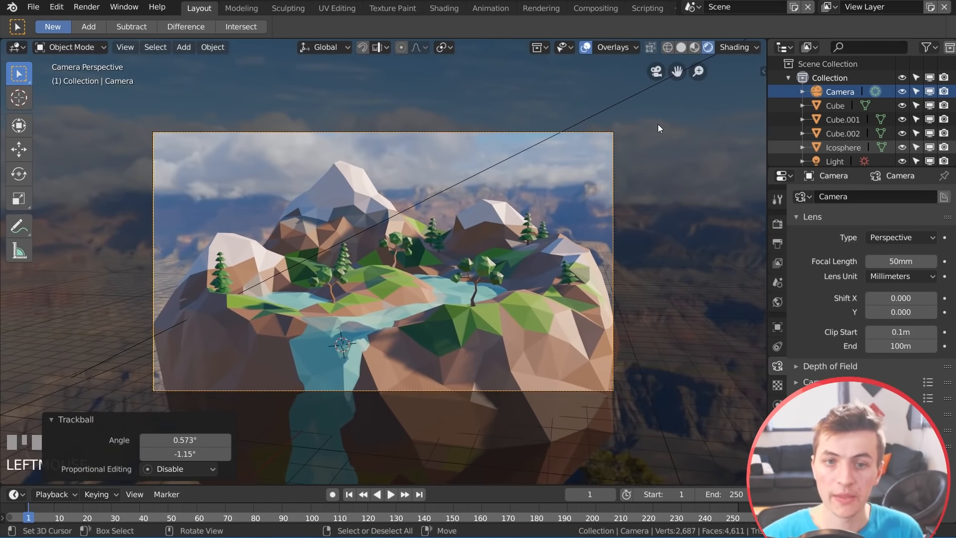
Trackball-rotate the camera by 0.0573° and -0.611°, then move it back 0.817 m along its local Z axis
scroll(623, 127, "up", 2)
key("r")
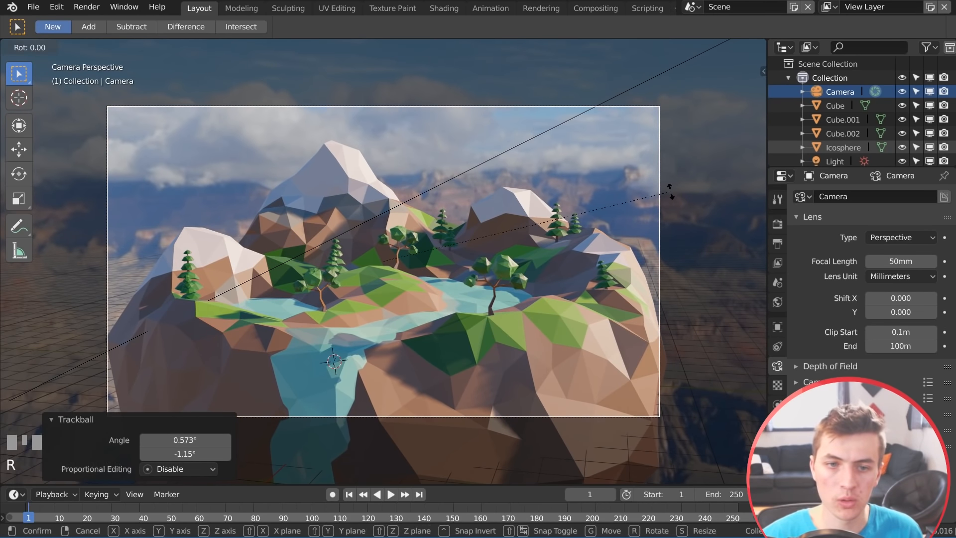
key("r")
left_click(701, 200, "shift")
key("g")
middle_click(701, 201)
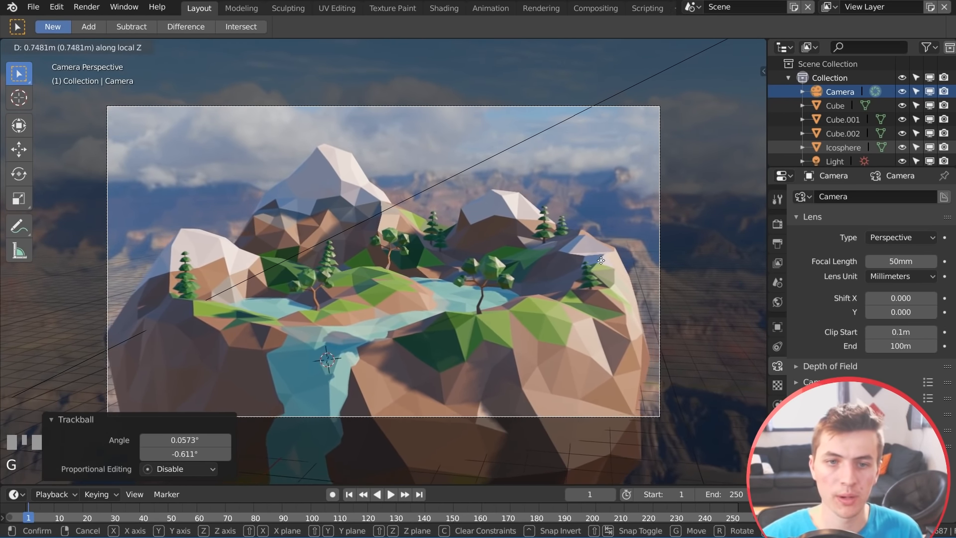
left_click(601, 261)
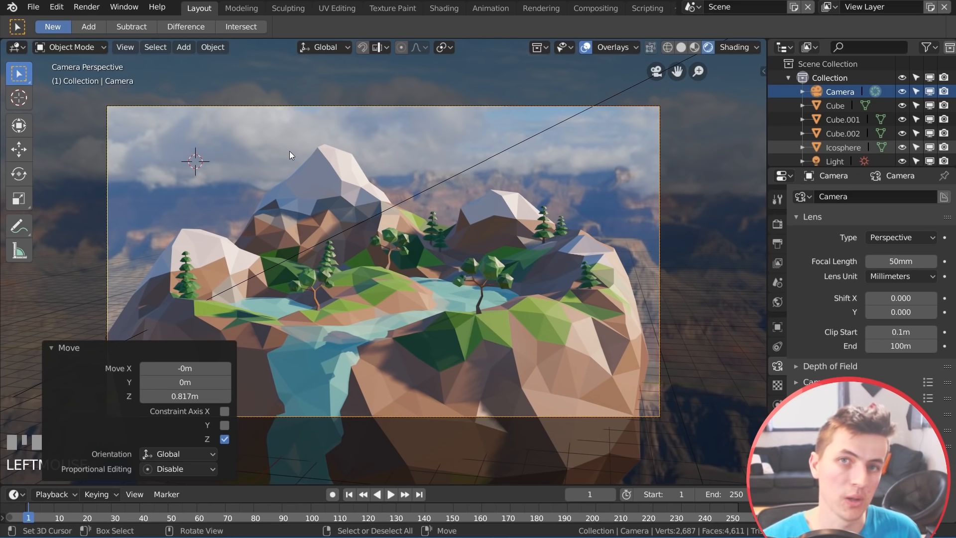
Add an ico sphere with 1 subdivision in the sky beside the tallest mountain and scale it down
key("shift+a")
mouse_move(295, 148)
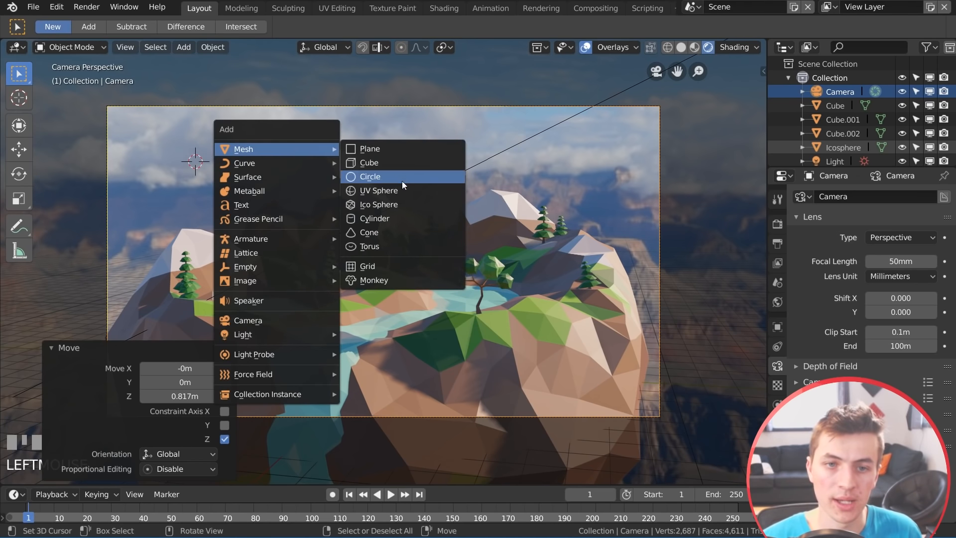
left_click(417, 204)
middle_click_drag(238, 193, 294, 222, "shift")
left_click(144, 339)
scroll(130, 356, "up", 3)
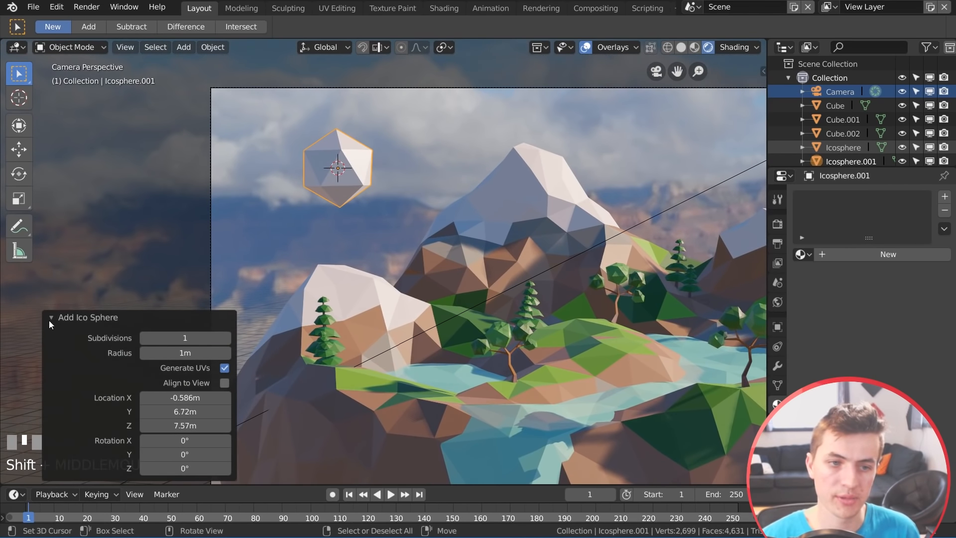
left_click(50, 322)
key("s")
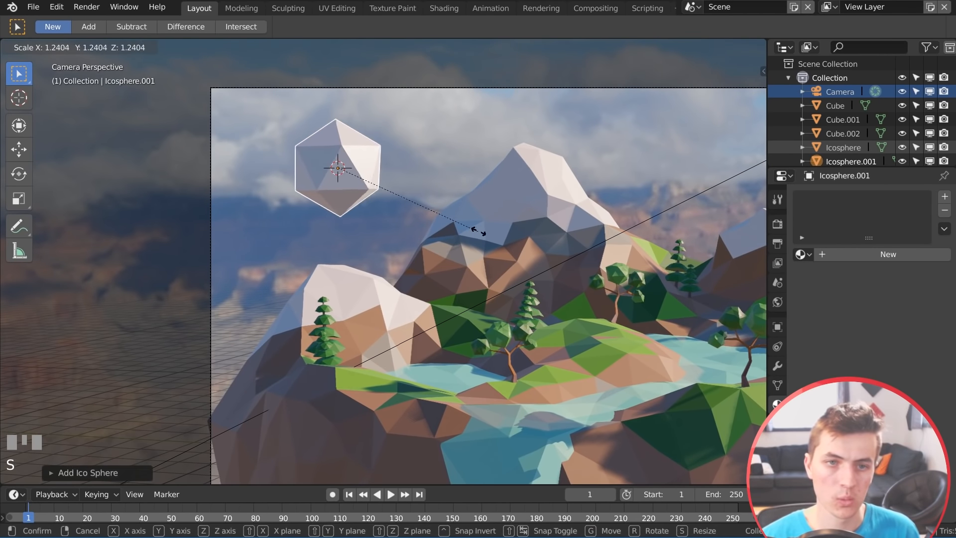
left_click(397, 215)
Switch the ico sphere to Sculpt Mode and enable Dyntopo
key("Tab")
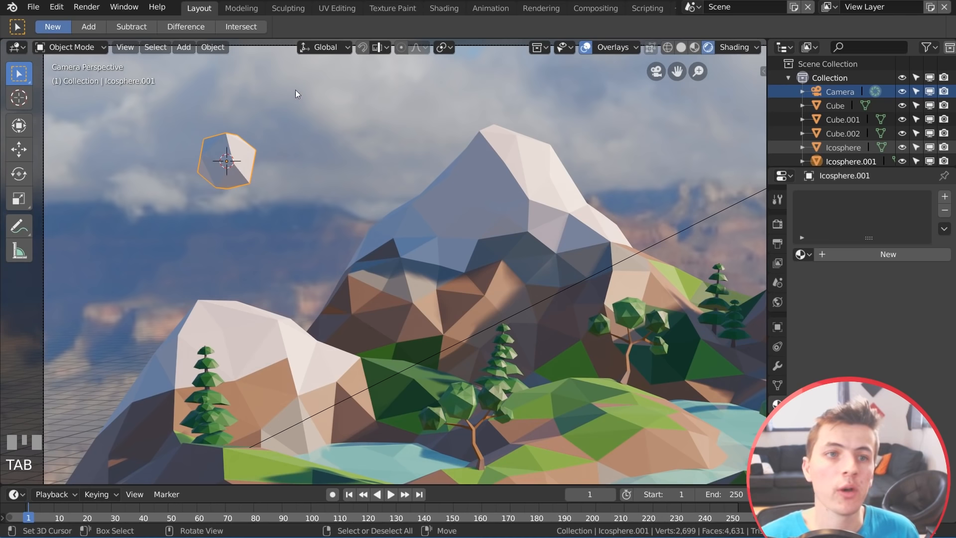
left_click(75, 43)
left_click(94, 94)
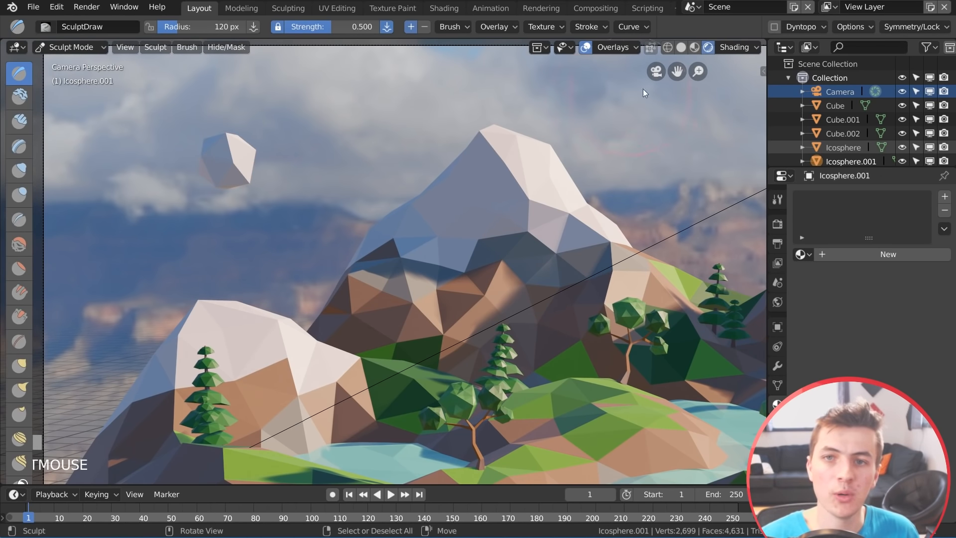
left_click(774, 27)
left_click(786, 55)
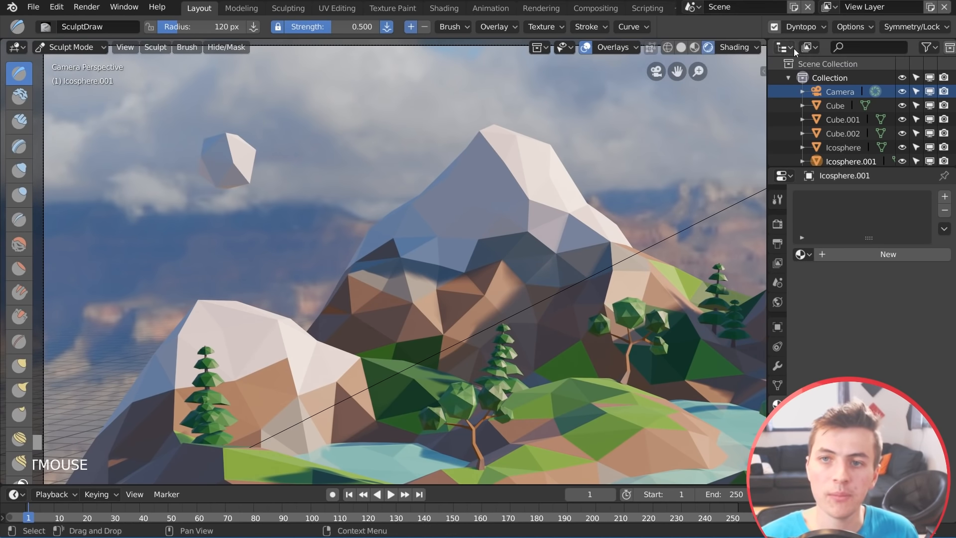
left_click(807, 29)
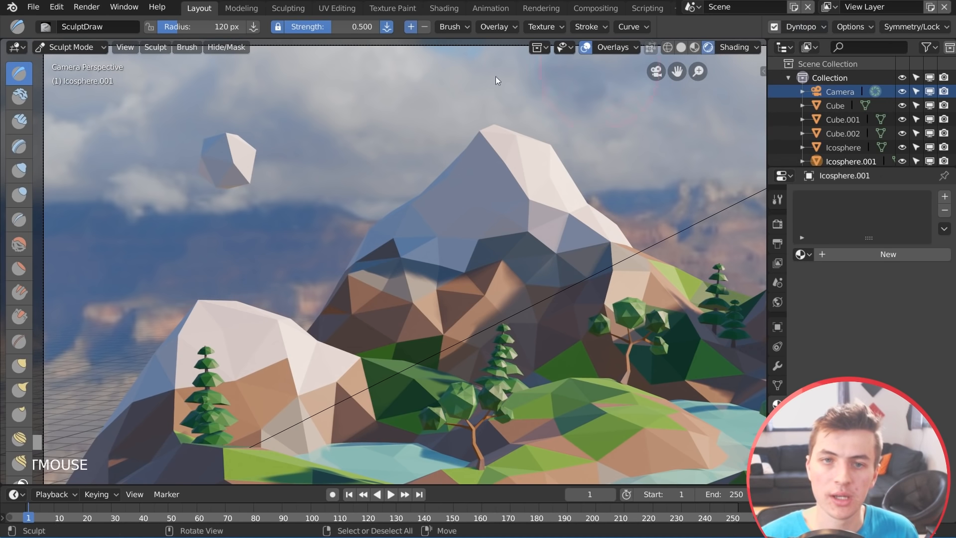
Sculpt the ico sphere from several sides with the SculptDraw brush into an elongated, lumpy low-poly cloud
middle_click_drag(226, 160, 462, 300)
scroll(267, 182, "up", 3)
scroll(462, 300, "up", 4)
left_click_drag(436, 252, 431, 259)
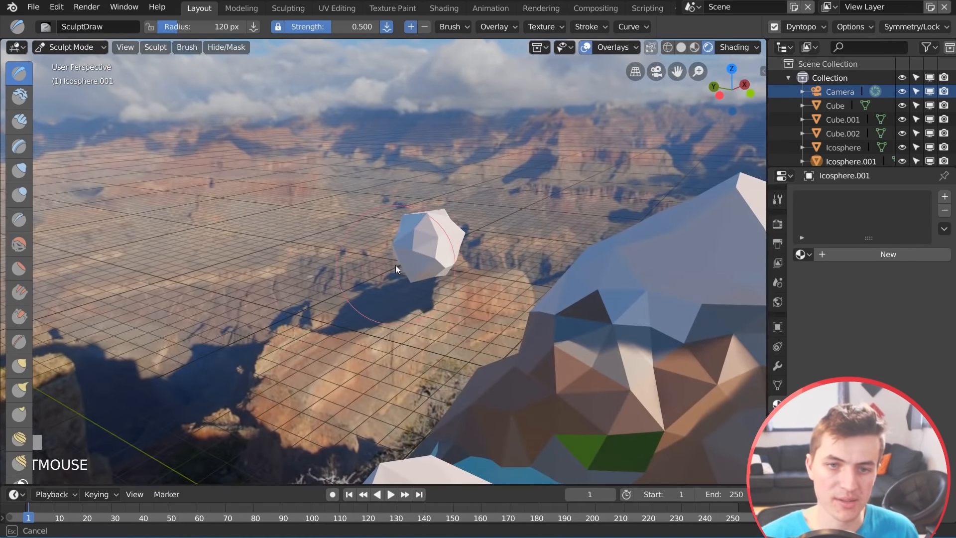
middle_click_drag(396, 265, 454, 256)
mouse_move(318, 259)
left_mouse_down()
mouse_move(324, 274)
mouse_move(353, 268)
mouse_move(343, 283)
left_mouse_up()
middle_click_drag(342, 283, 249, 290)
left_click_drag(405, 288, 523, 266)
middle_click_drag(525, 261, 499, 255)
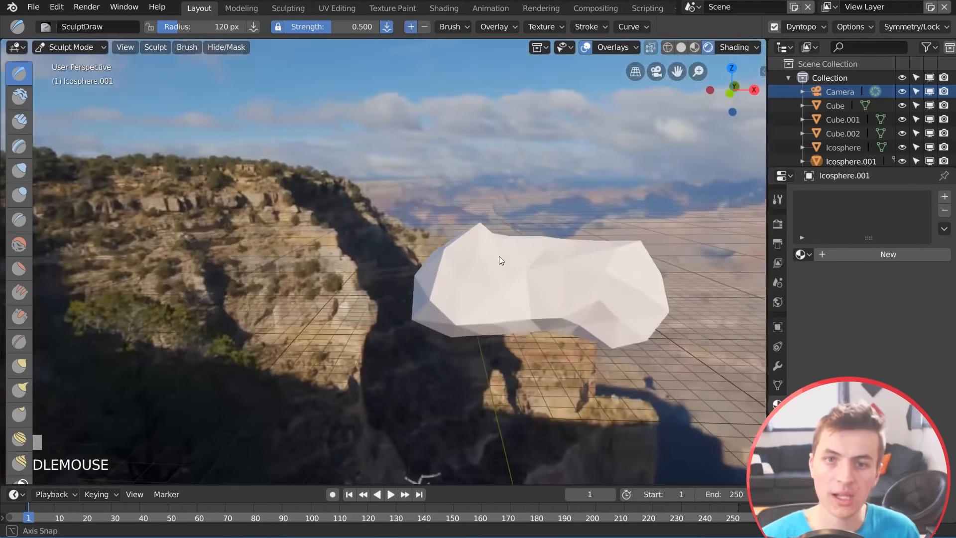
Switch the cloud to Edit Mode, duplicate its mesh below the original and scale the copy to about 0.6
left_click(71, 47)
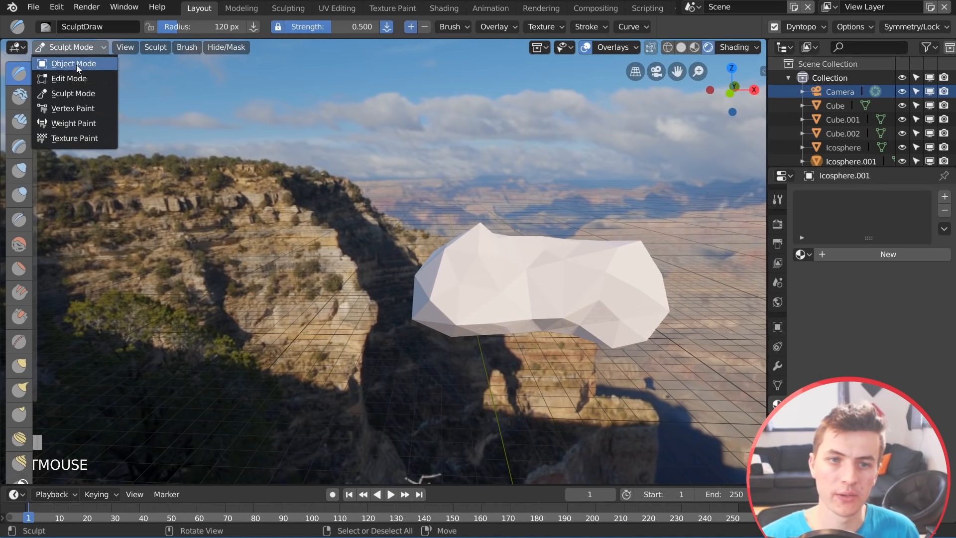
left_click(72, 78)
scroll(562, 283, "down", 2)
middle_click_drag(561, 284, 528, 286)
key("shift+d")
left_click(497, 340)
key("s")
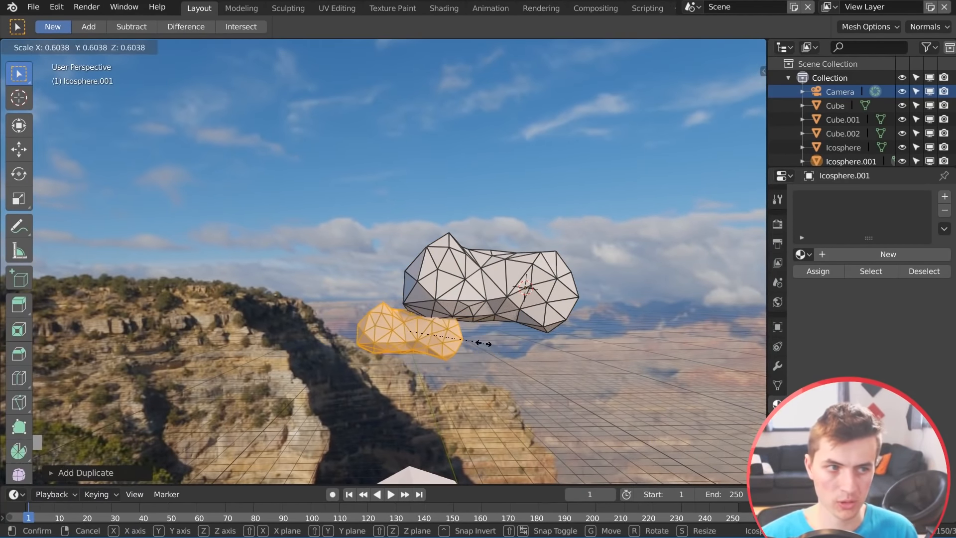
left_click(484, 344)
Move the smaller cloud piece slightly away from the large one and trackball-rotate it by about half a turn
key("g")
left_click(474, 354)
key("r")
key("r")
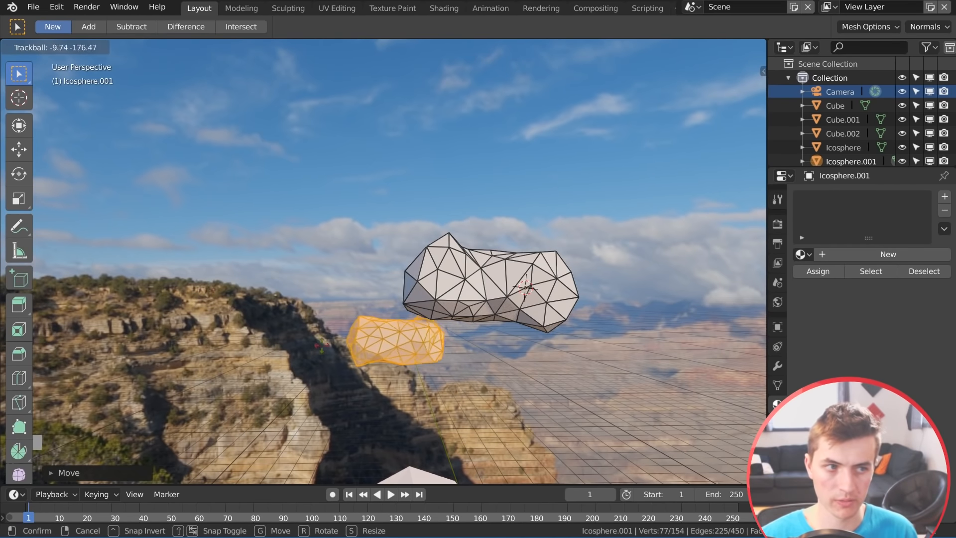
left_click(414, 320)
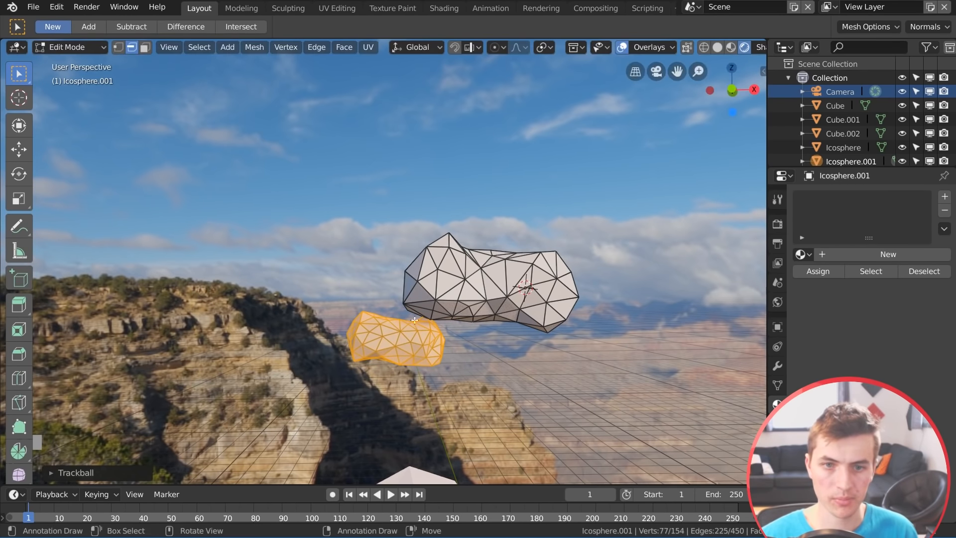
Select both cloud pieces and trackball-rotate them in camera view so their elongated side faces the camera
key("l")
key("KP_0")
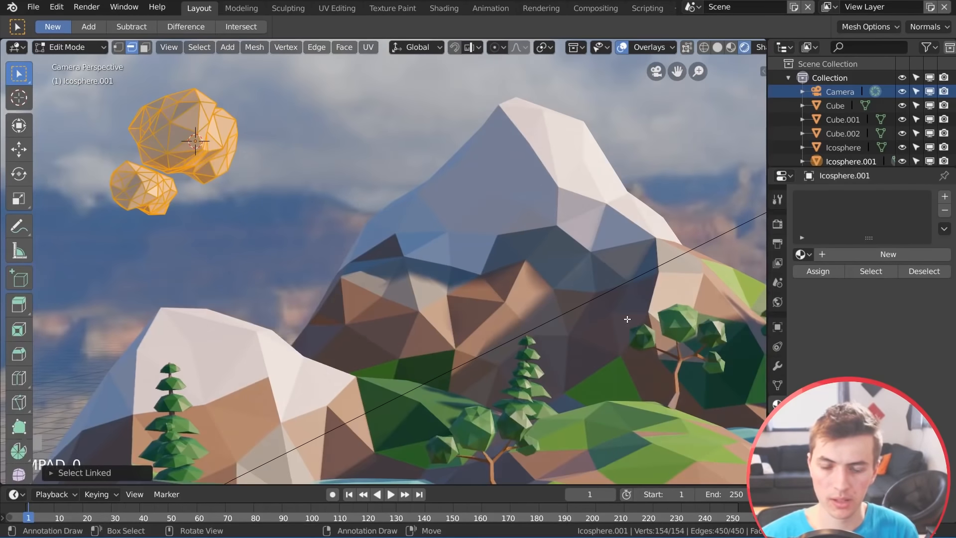
scroll(416, 235, "down", 2)
key("r")
key("r")
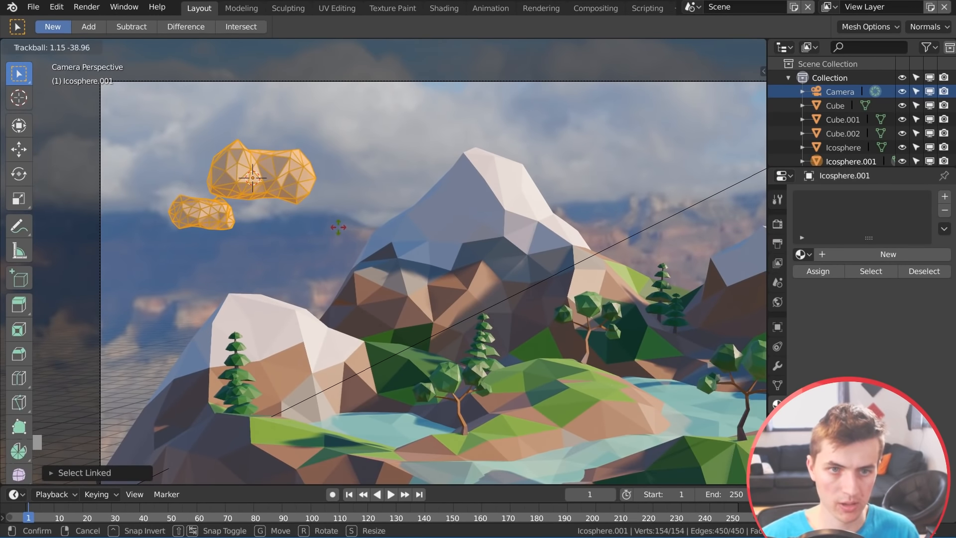
left_click(339, 227)
Duplicate the two-piece cloud, place the copy in the sky above the smaller mountain and turn it to vary its shape
middle_click_drag(338, 228, 229, 210, "shift")
key("shift+d")
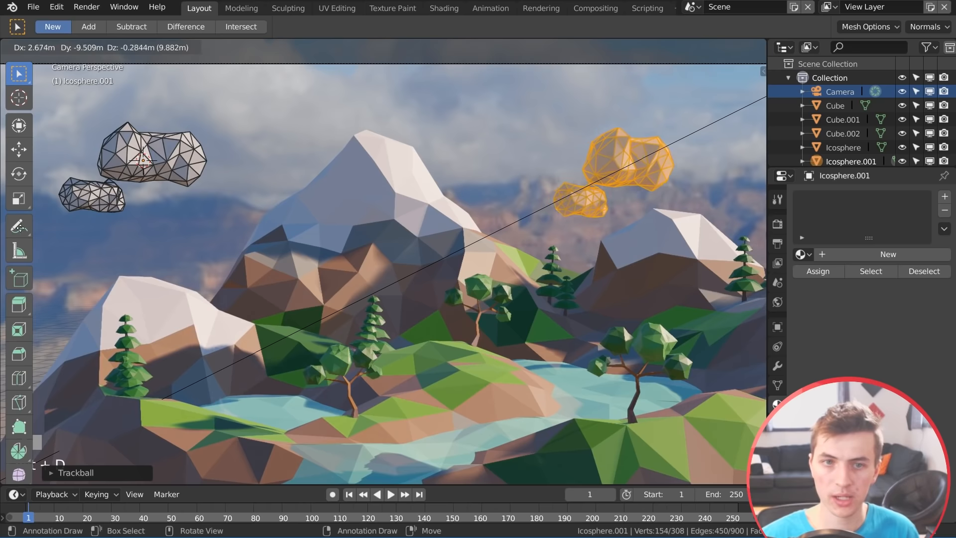
left_click(59, 208)
middle_click_drag(280, 189, 133, 209, "shift")
middle_click_drag(133, 209, 106, 216, "shift")
right_click(540, 219)
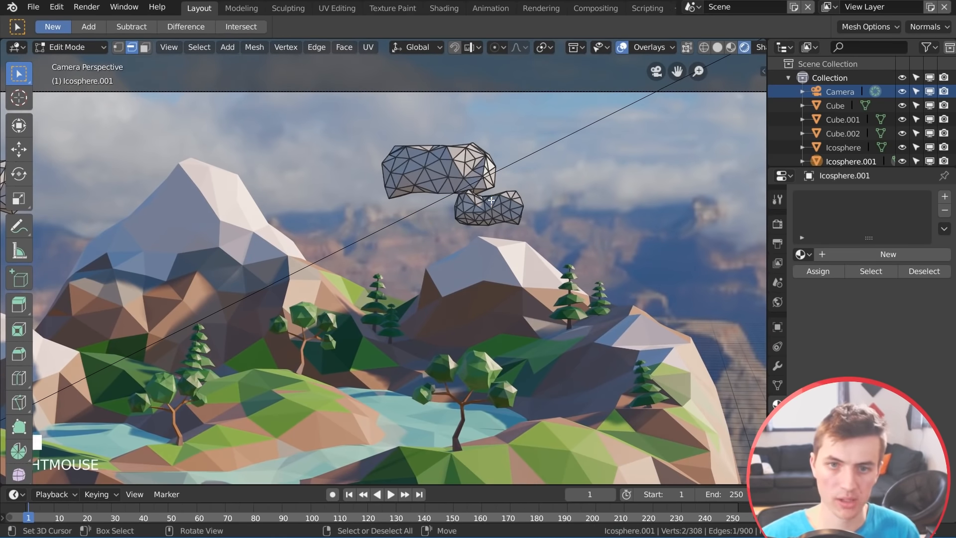
Scale down the small piece of the copied cloud and add a duplicate of it beside the large piece
key("l")
key("s")
left_click(531, 217)
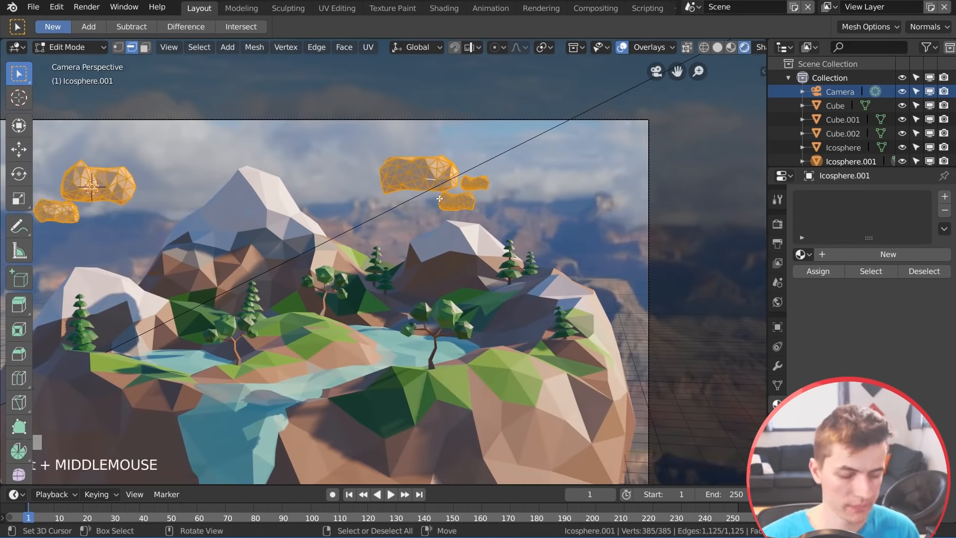
key("shift+d")
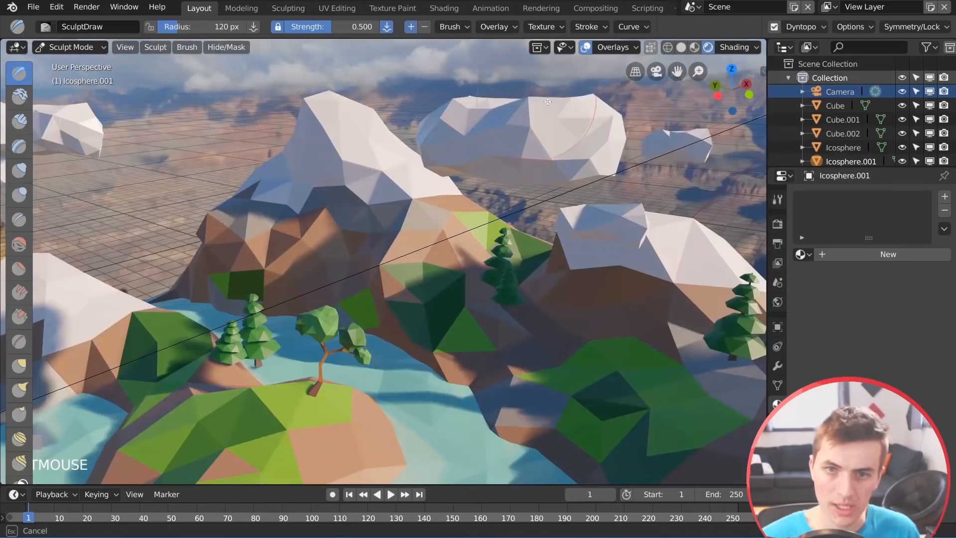
Reshape the copied cloud in Sculpt Mode with SculptDraw strokes and place a third cloud copy farther along the sky
left_click_drag(542, 142, 577, 132, "ctrl")
middle_click_drag(553, 124, 588, 127)
mouse_move(463, 112)
left_mouse_down()
mouse_move(515, 99)
mouse_move(533, 131)
left_mouse_up()
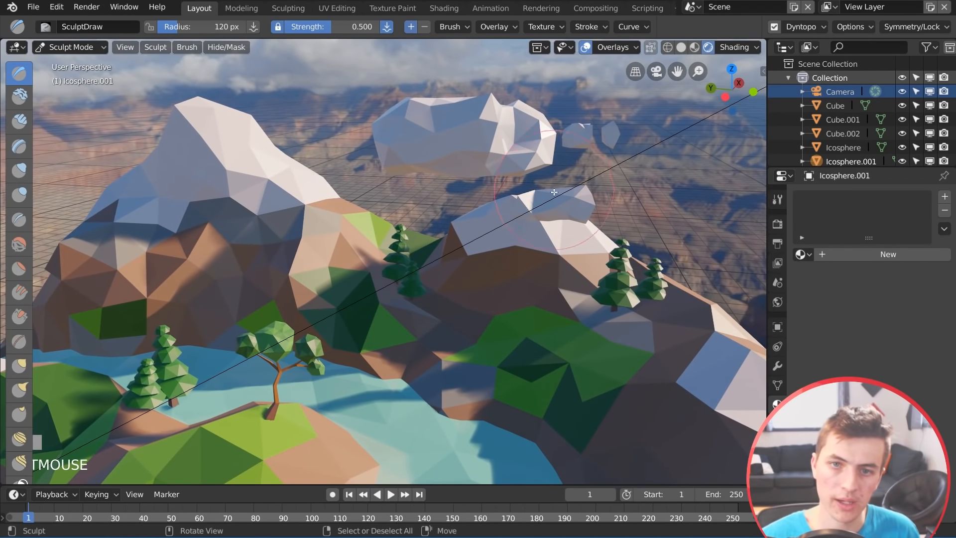
middle_click_drag(603, 220, 375, 136)
left_click_drag(375, 137, 376, 137)
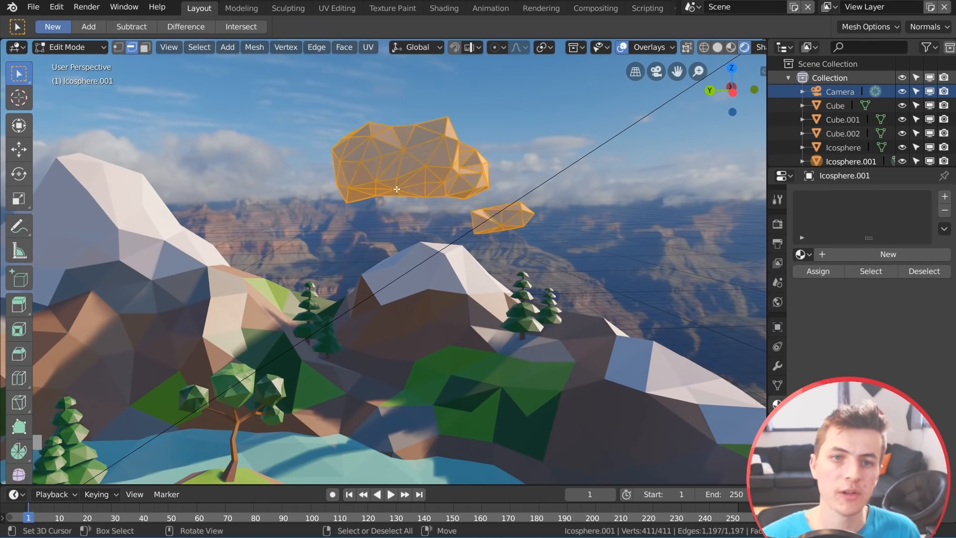
scroll(89, 65, "down", 3)
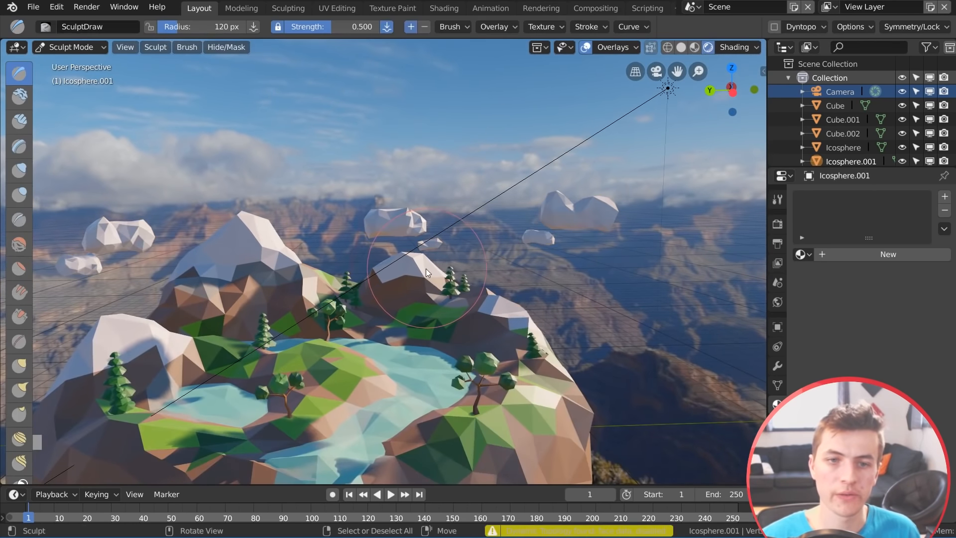
Add a new material to the clouds and switch them to Object Mode
middle_click_drag(426, 268, 451, 304)
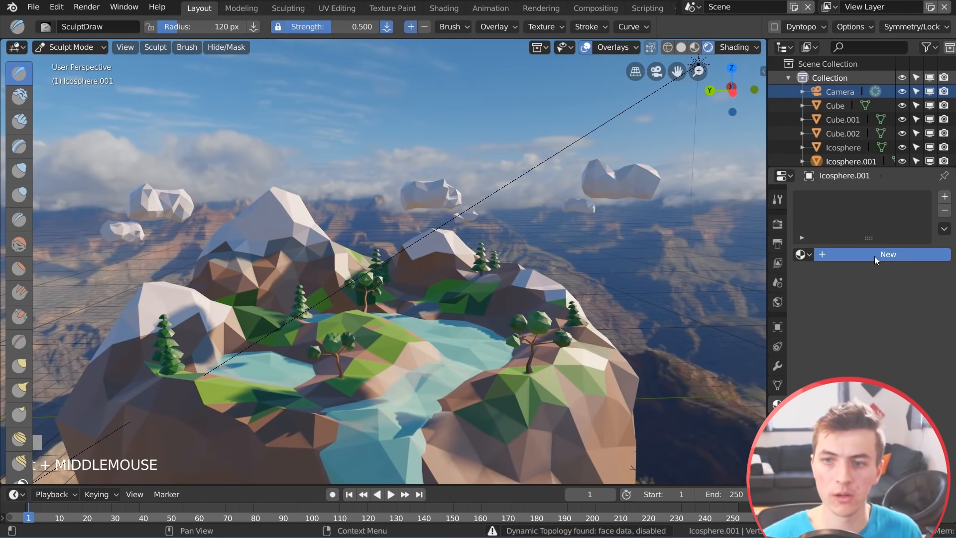
left_click(874, 256)
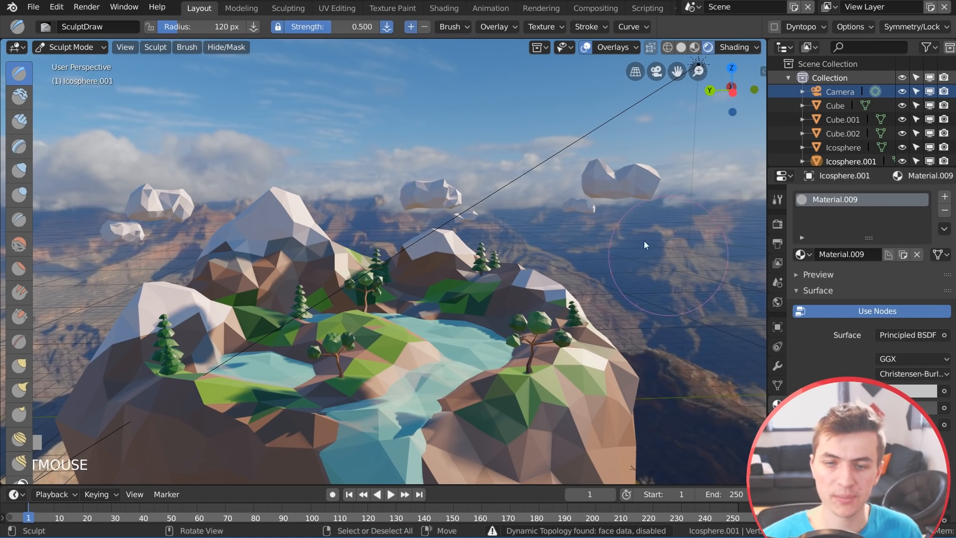
left_click(55, 46)
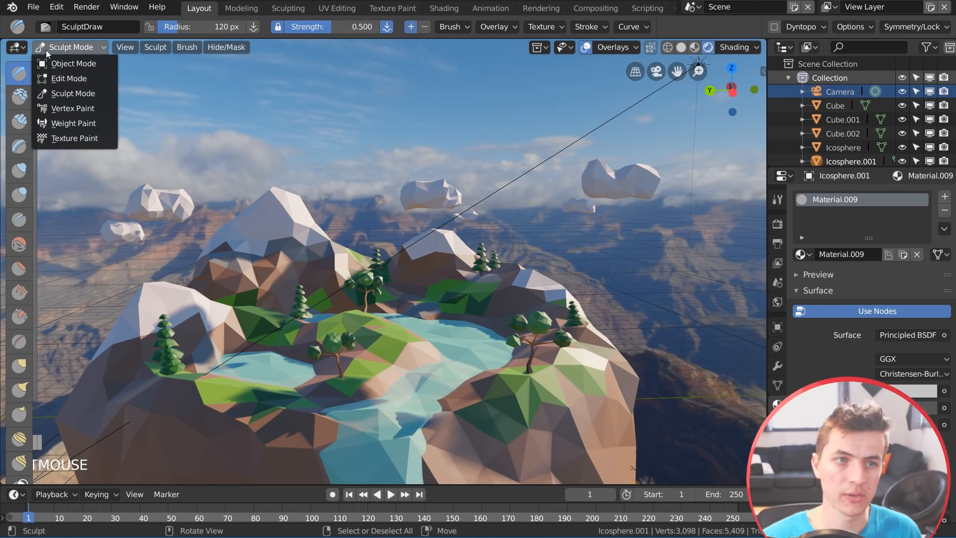
left_click(52, 61)
Split the 3D viewport and turn the new area into a Shader Editor
left_click_drag(4, 44, 333, 65)
left_click(17, 46)
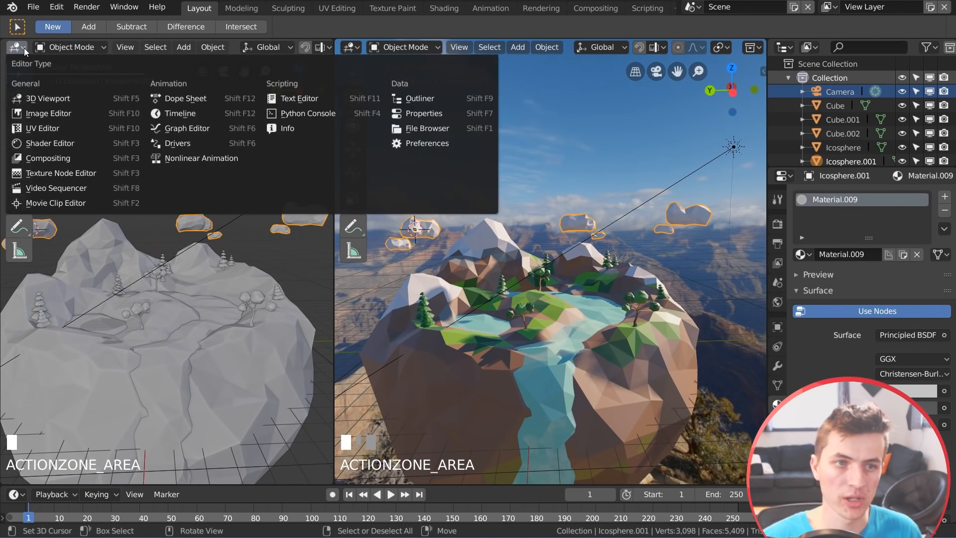
left_click(66, 144)
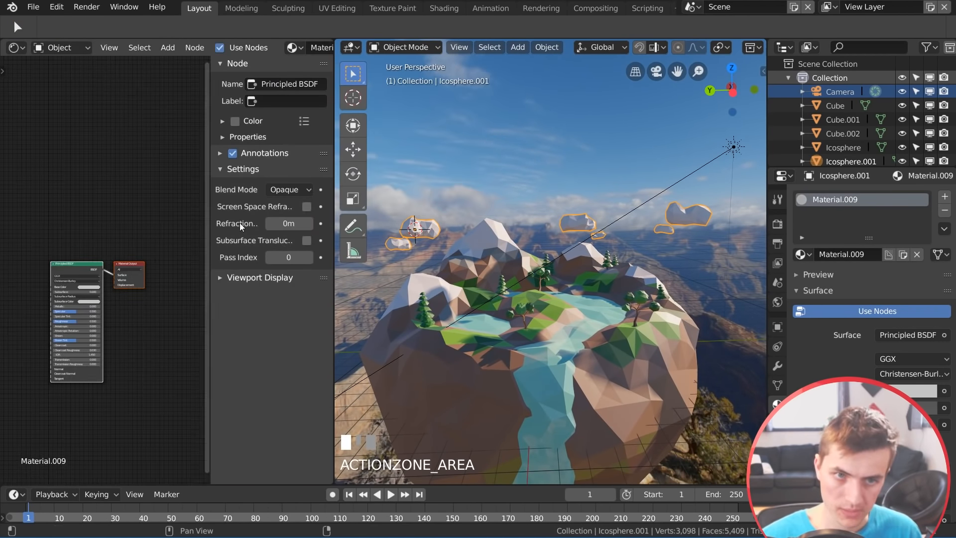
Set the cloud material's blend mode to Alpha Blend, disable Show Backface and enable Screen Space Refraction
left_click(289, 189)
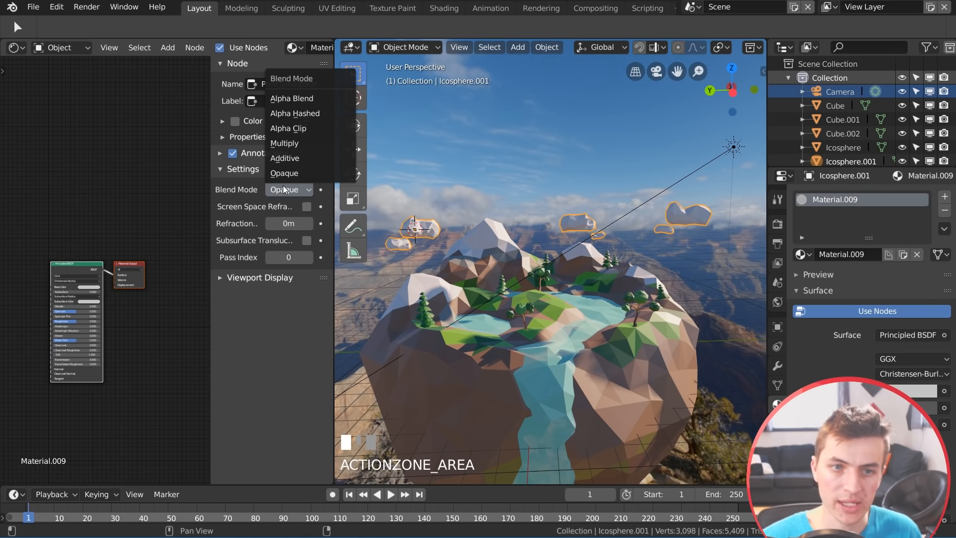
left_click(314, 105)
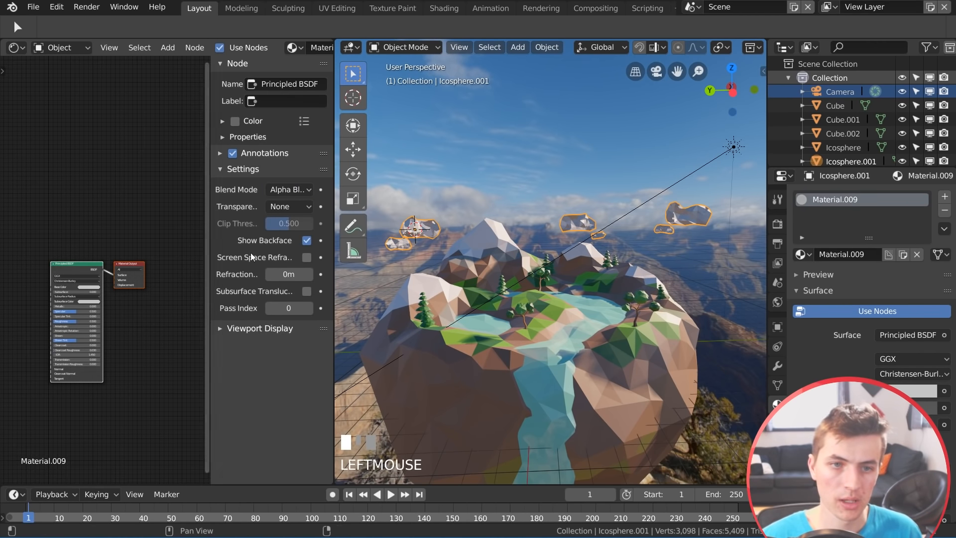
left_click(307, 240)
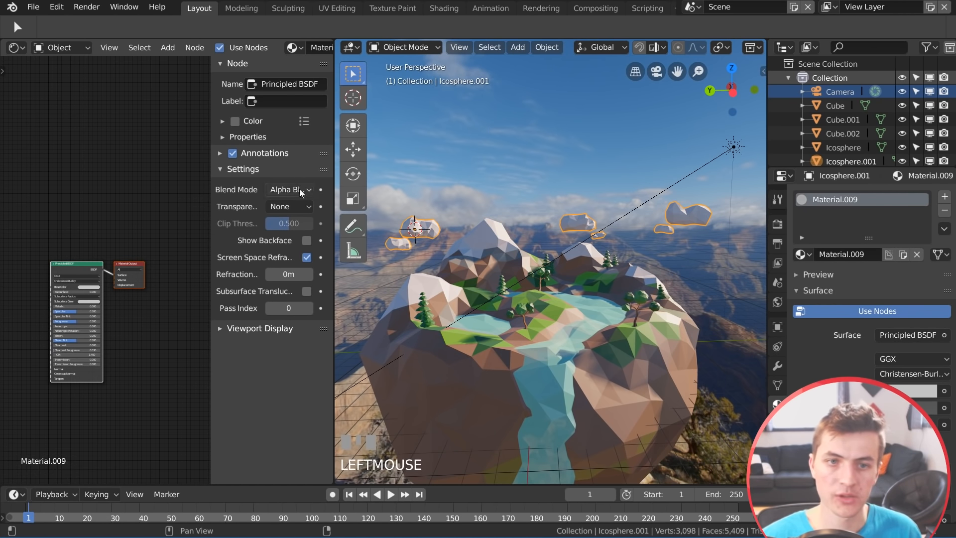
key("n")
Move the Material Output away from the Principled BSDF and insert a Mix Shader into the link between them
scroll(251, 233, "up", 2)
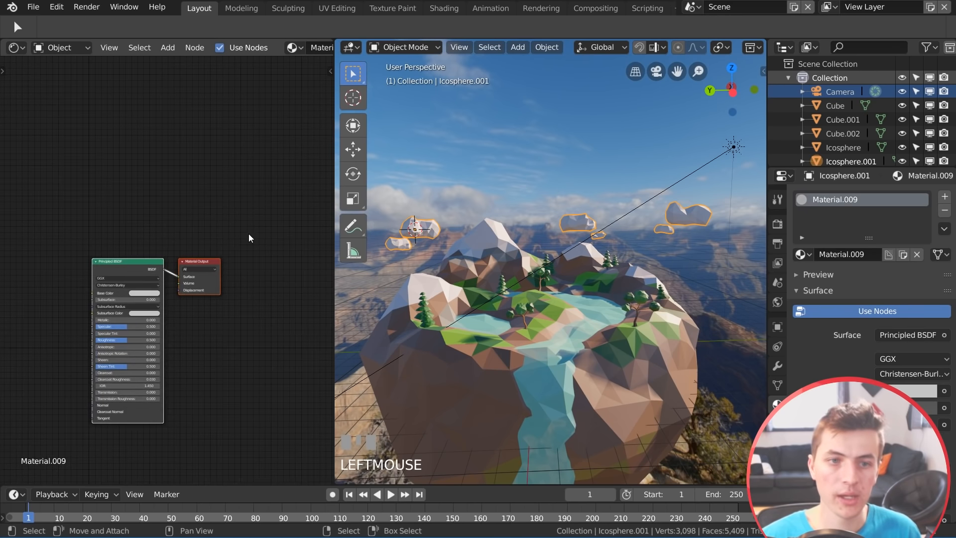
middle_click_drag(250, 235, 236, 197)
left_click_drag(190, 222, 170, 203)
left_click_drag(163, 205, 252, 205)
key("shift+a")
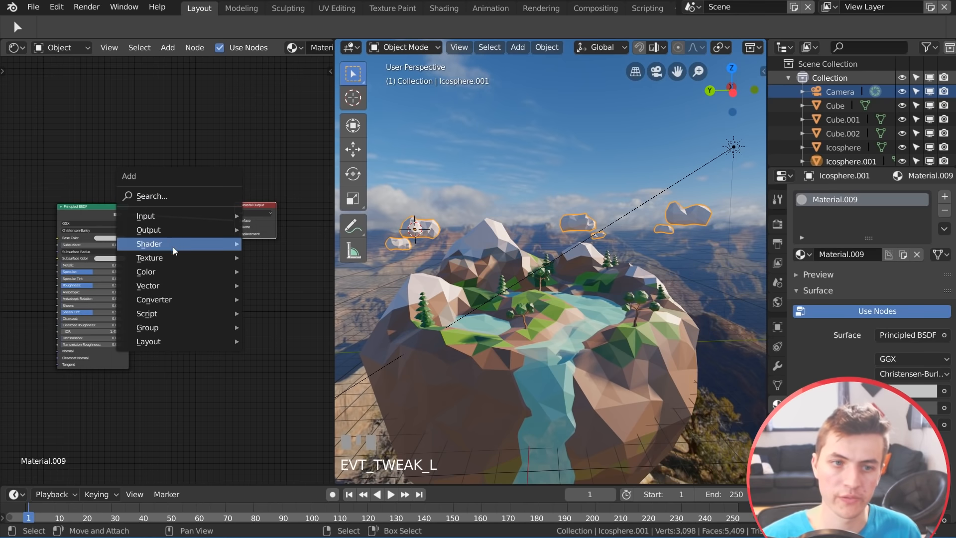
mouse_move(149, 243)
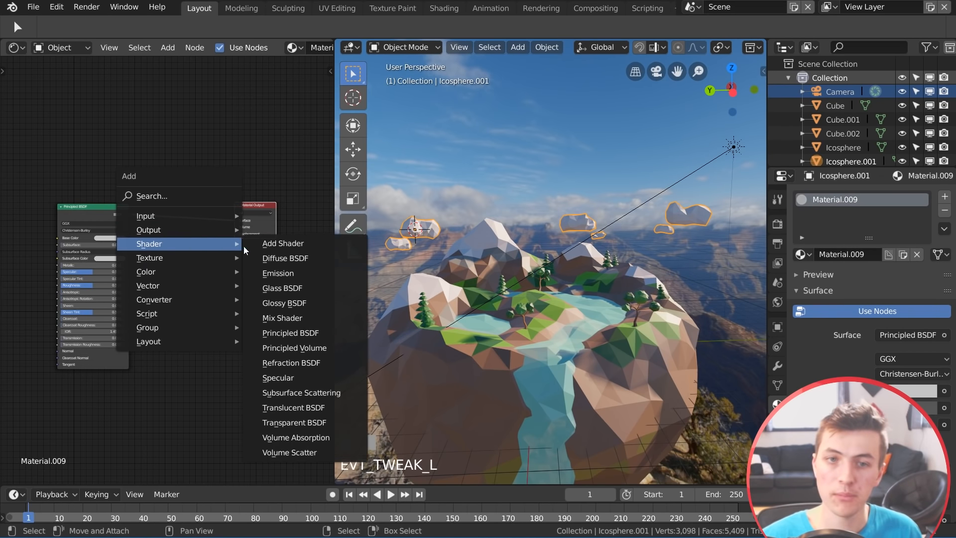
left_click(298, 313)
left_click(187, 209)
scroll(203, 212, "up", 2)
Add a Transparent BSDF below the Mix Shader and connect it to the second Shader input
key("shift+a")
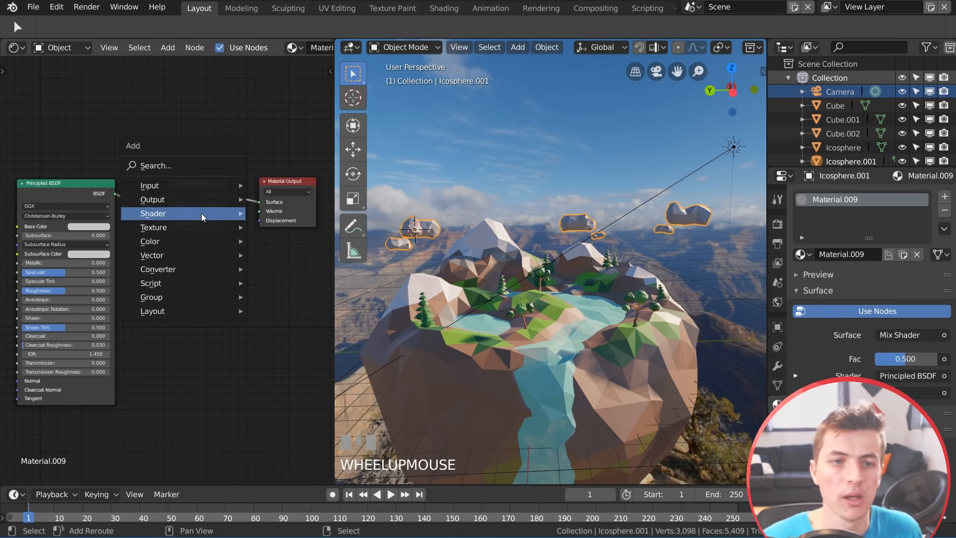
mouse_move(203, 213)
left_click(297, 392)
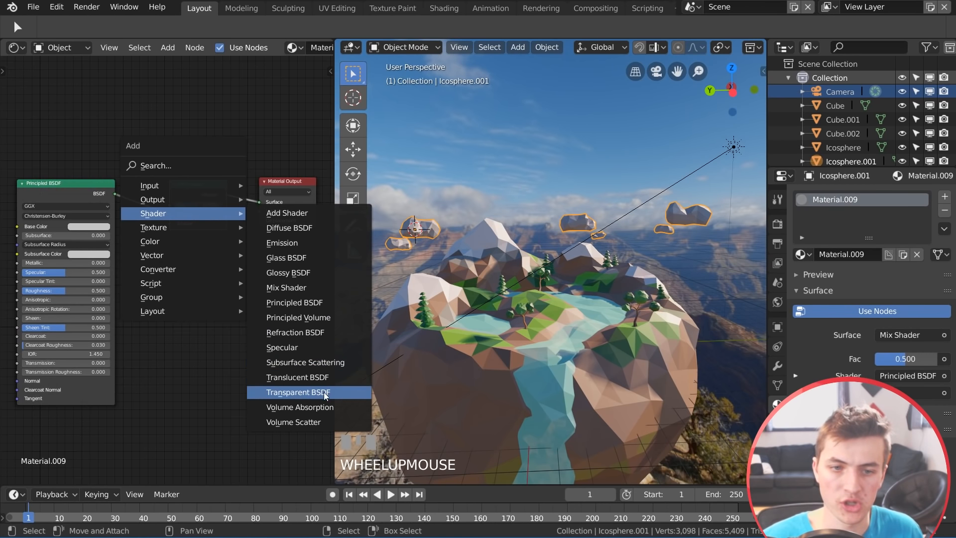
left_click(166, 262)
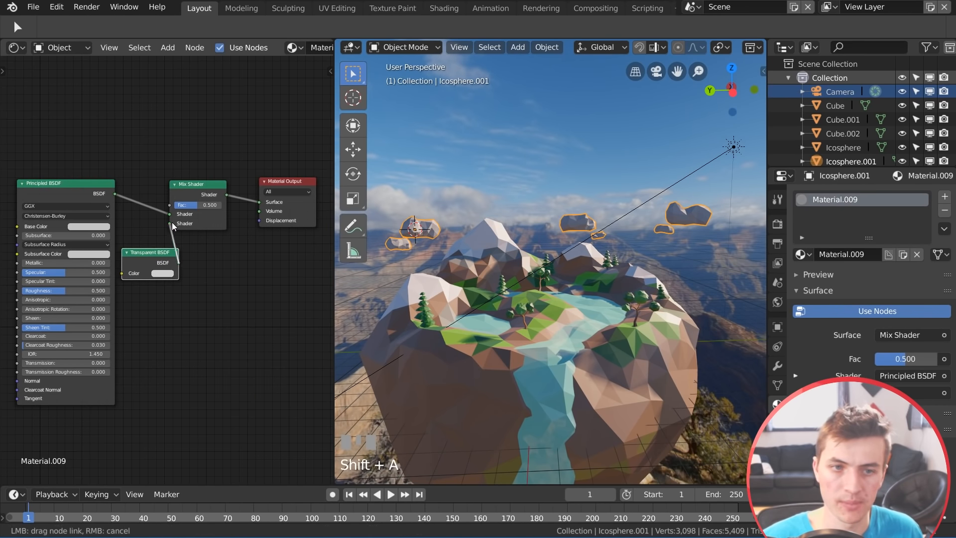
left_click_drag(173, 226, 171, 224)
scroll(253, 217, "up", 1)
left_click_drag(221, 194, 220, 194)
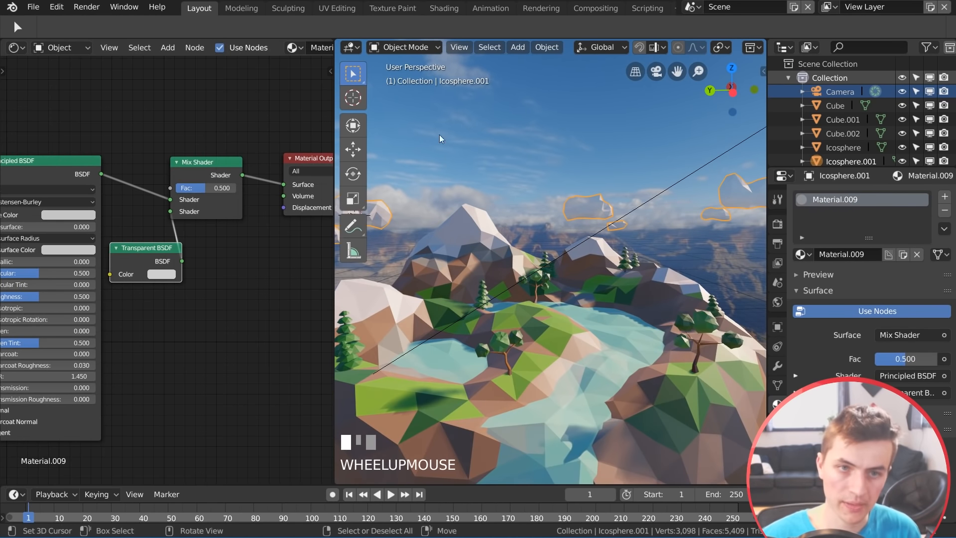
Close the Shader Editor area and show the scene with the semi-transparent clouds through the camera
left_click_drag(336, 41, 309, 43)
key("KP_0")
scroll(457, 278, "up", 2)
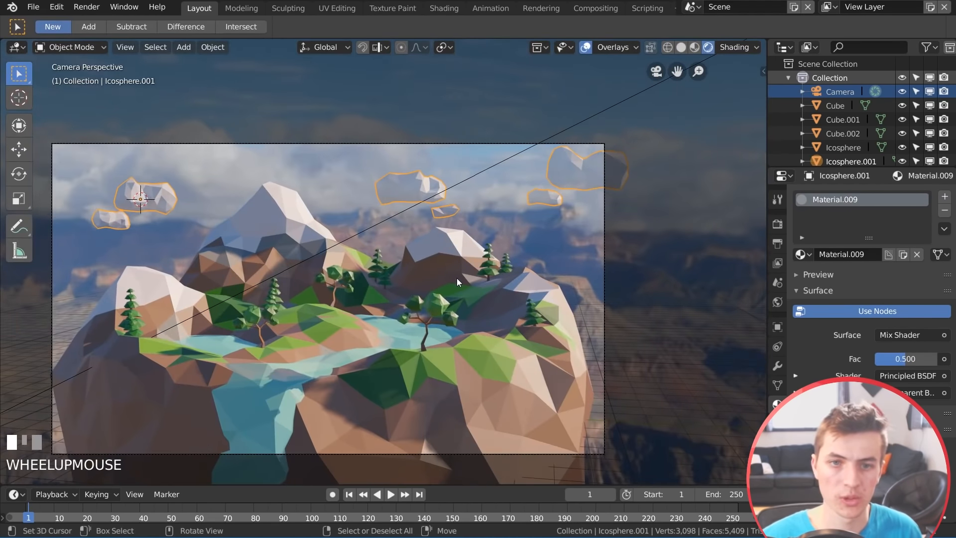
middle_click_drag(564, 210, 613, 213, "shift")
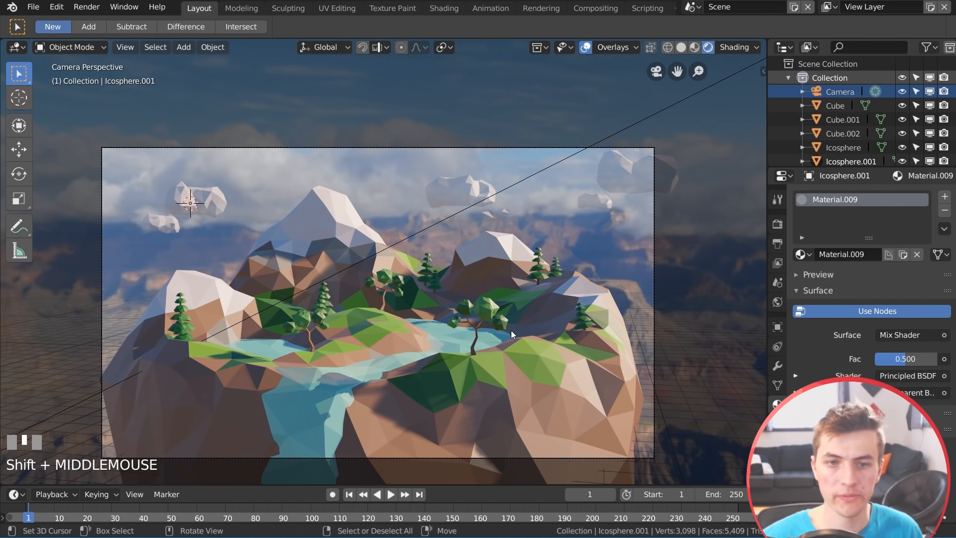
middle_click_drag(512, 334, 507, 321, "shift")
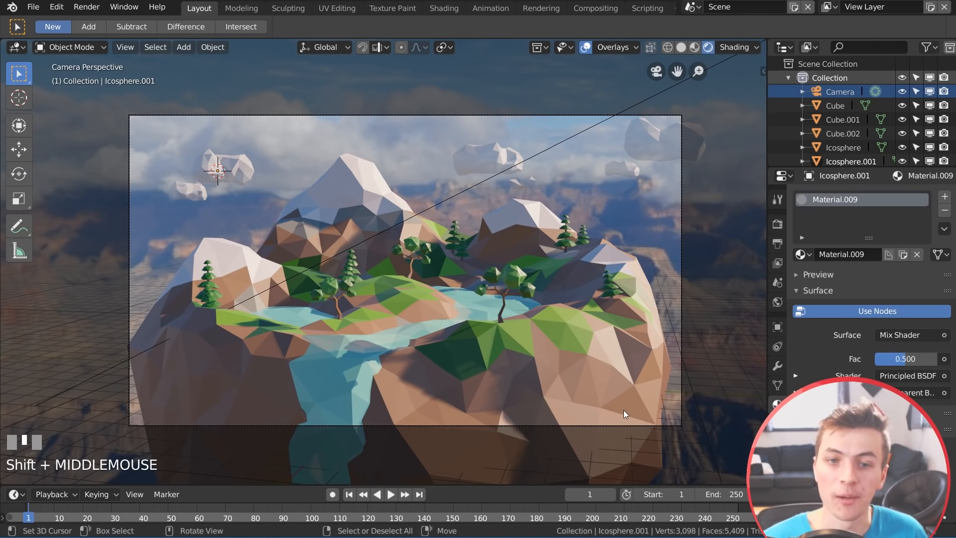
Enable Screen Space Reflections and Depth of Field in the Eevee render settings
left_click(778, 263)
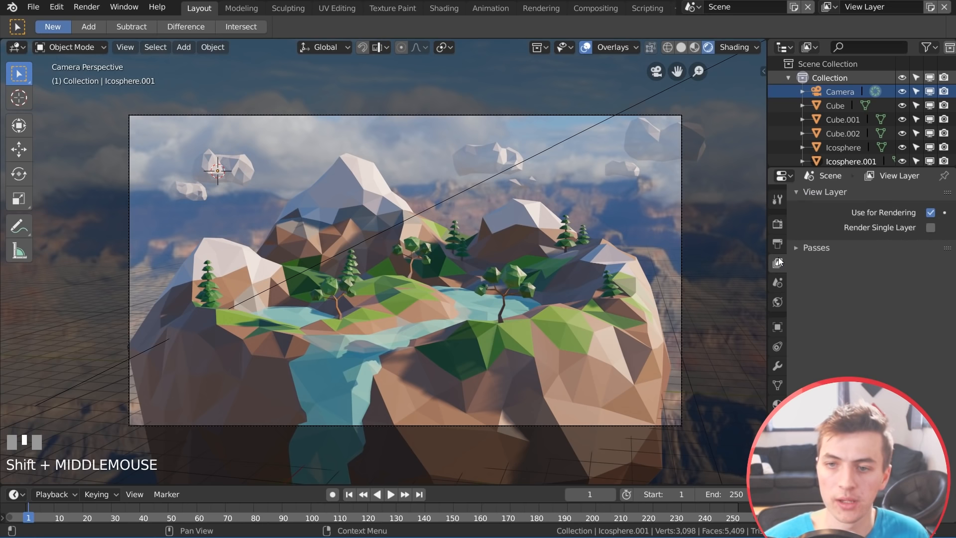
left_click(778, 245)
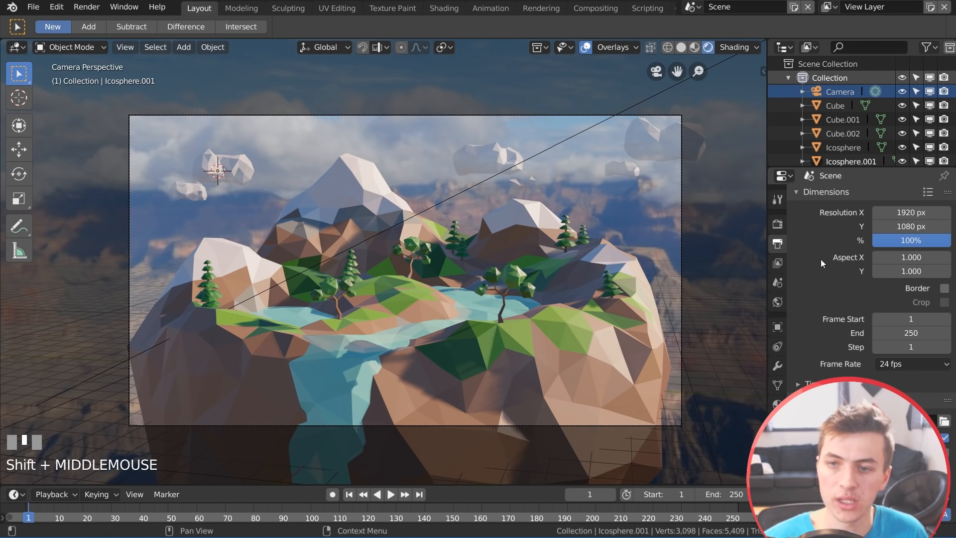
left_click(776, 225)
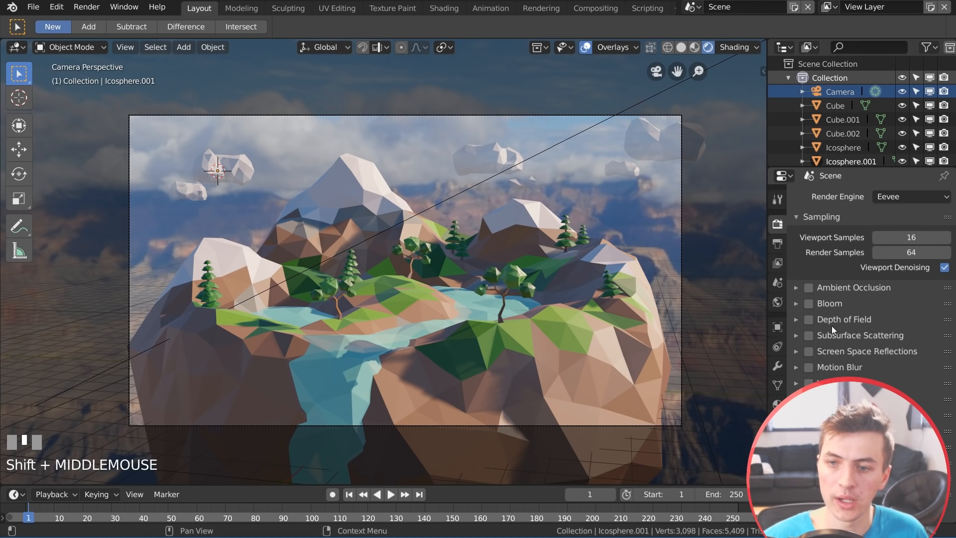
left_click(809, 351)
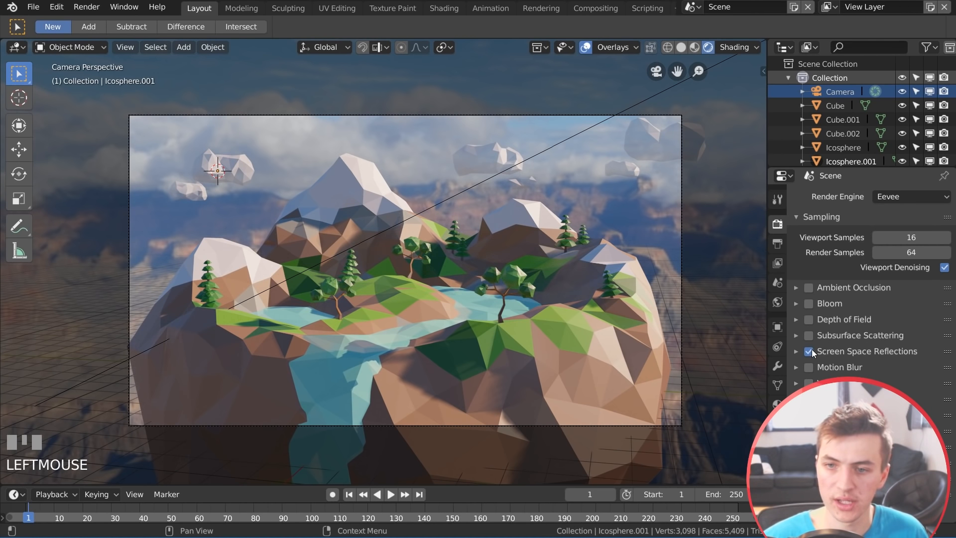
left_click(811, 319)
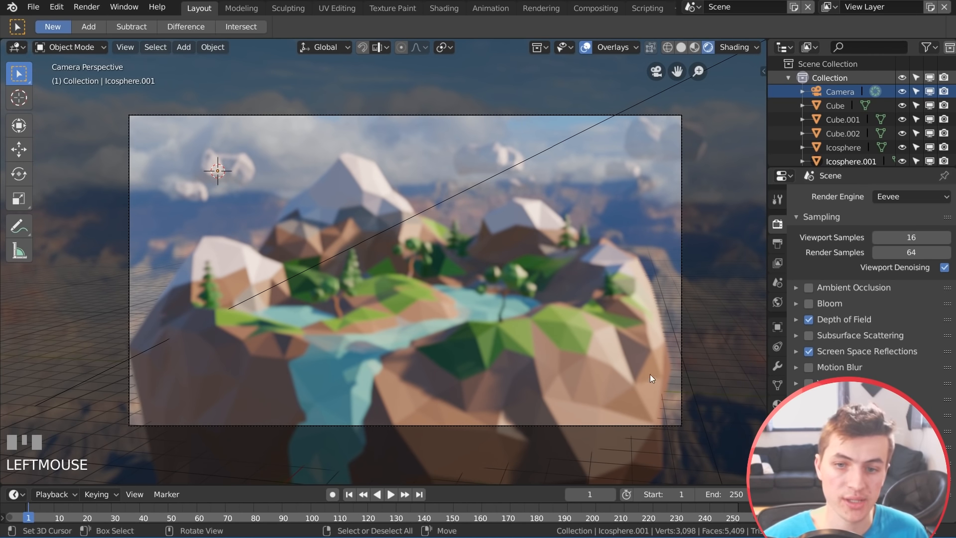
Select the camera and set its depth of field to focus on the Icosphere object
right_click(680, 354)
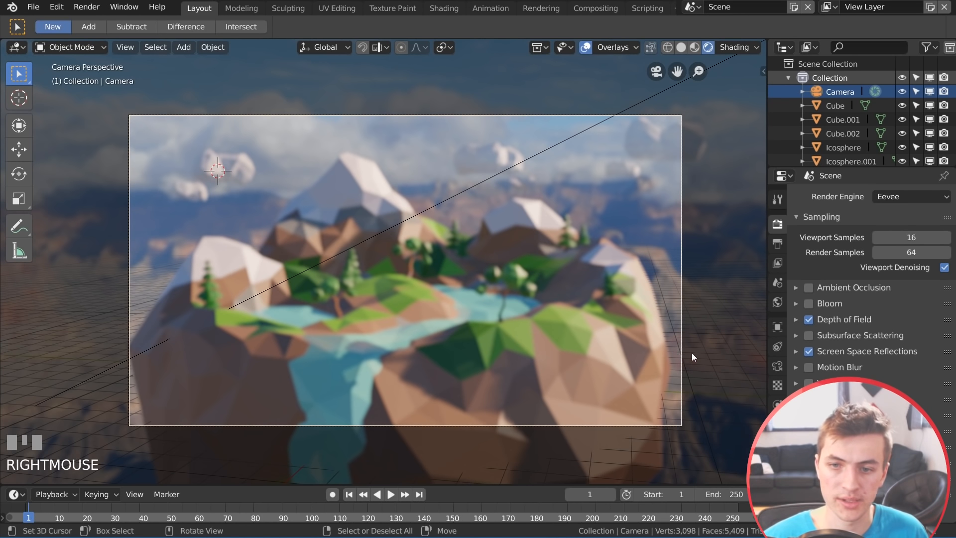
left_click(778, 366)
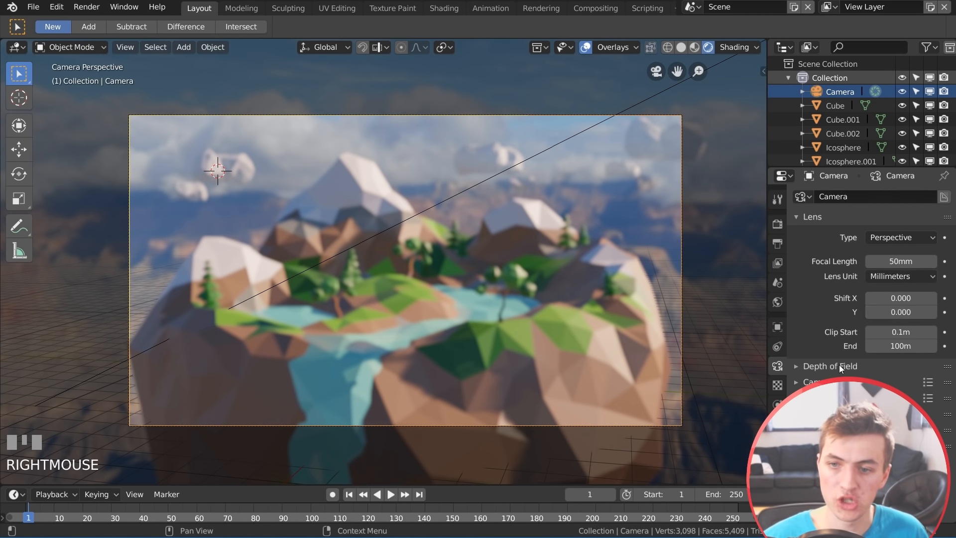
left_click(828, 369)
left_click(891, 387)
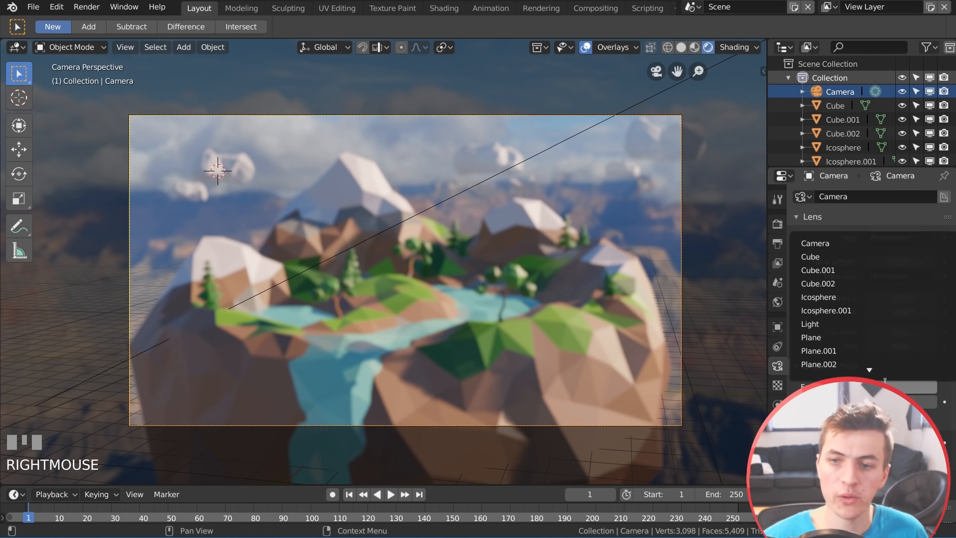
left_click(860, 298)
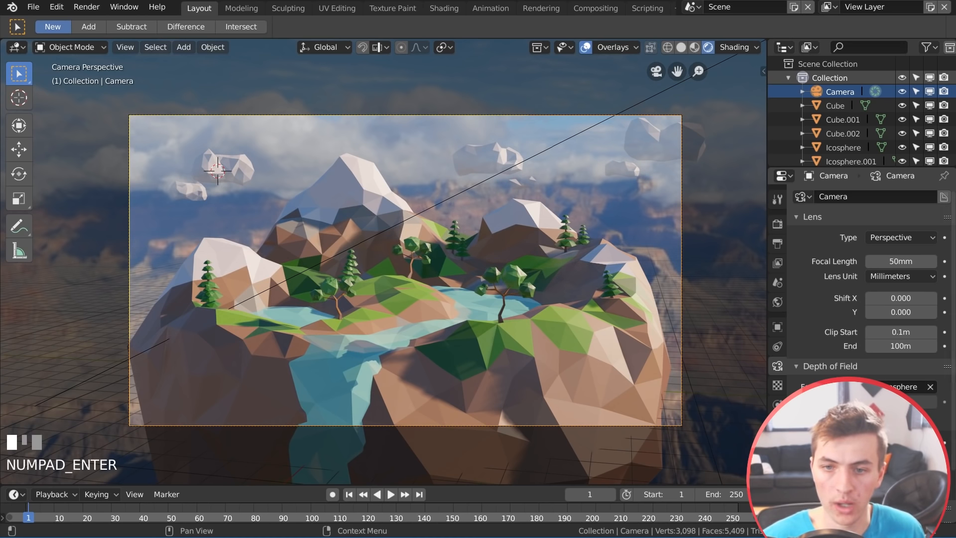
scroll(650, 344, "up", 1)
middle_click_drag(649, 347, 603, 324, "shift")
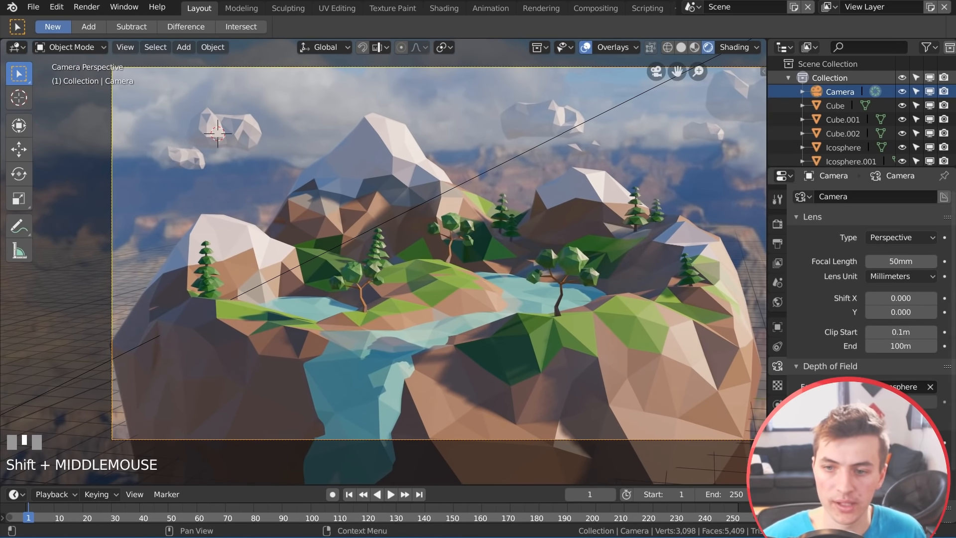
left_click(953, 442)
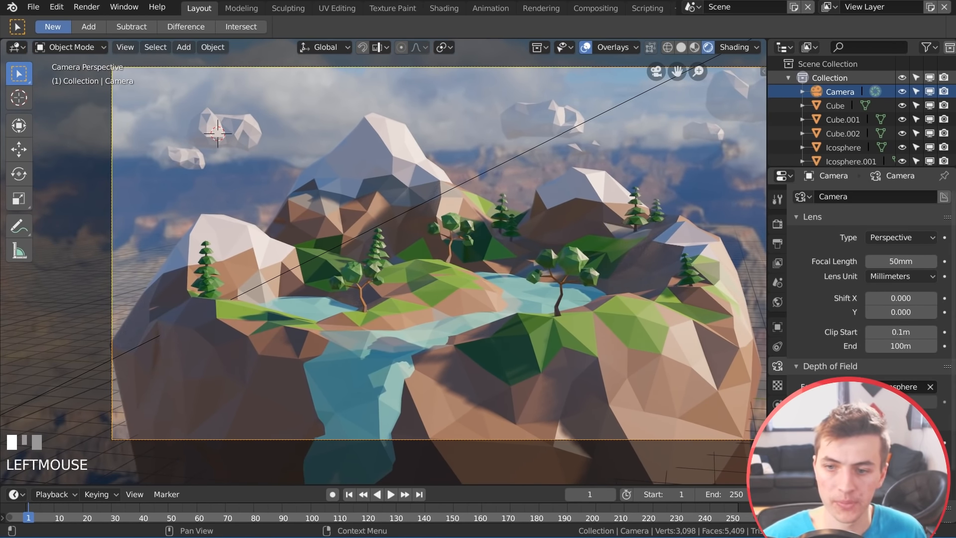
Enable Ambient Occlusion with a distance of 0.75 m, and turn off Bent Normals and Bounces Approximation
left_click(777, 224)
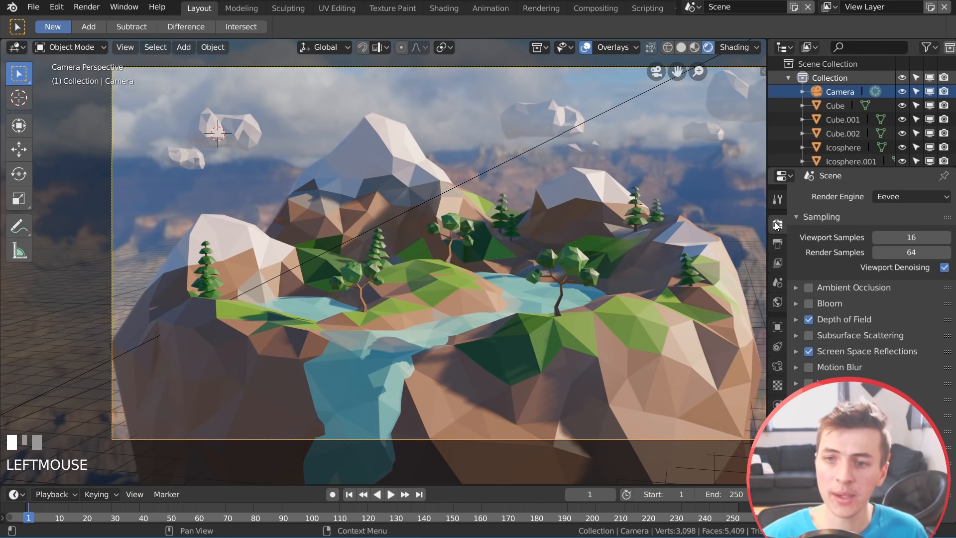
left_click(808, 287)
left_click(795, 287)
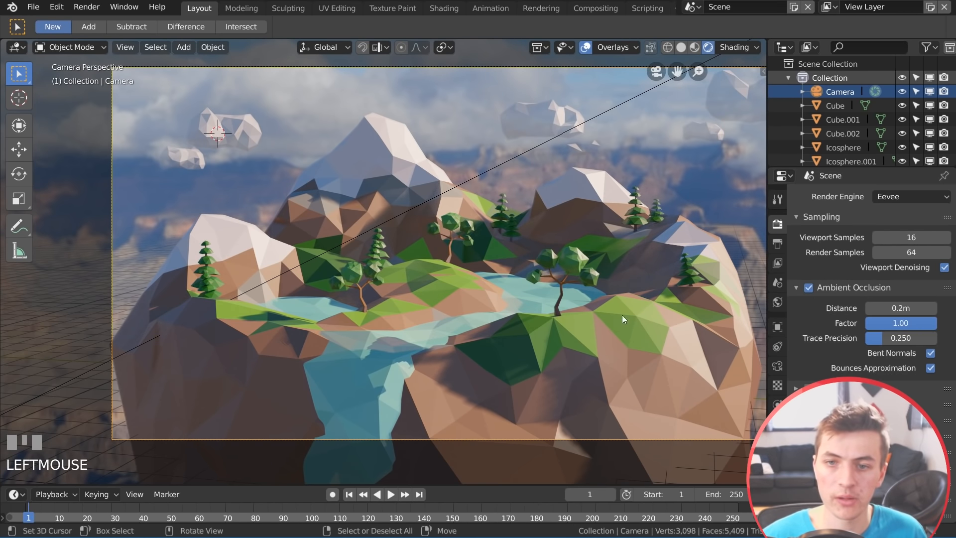
middle_click_drag(642, 322, 615, 324, "shift")
left_click_drag(898, 308, 916, 308)
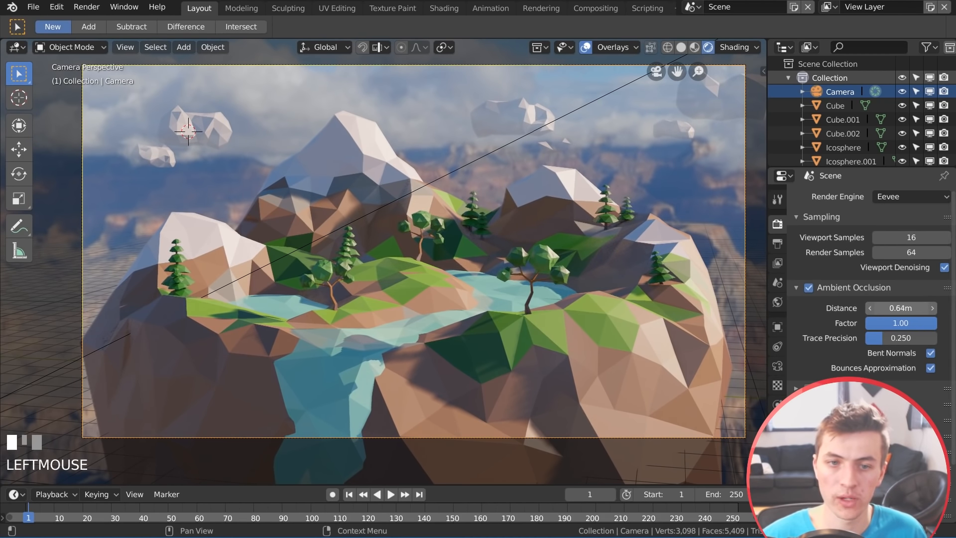
left_click_drag(900, 308, 903, 309)
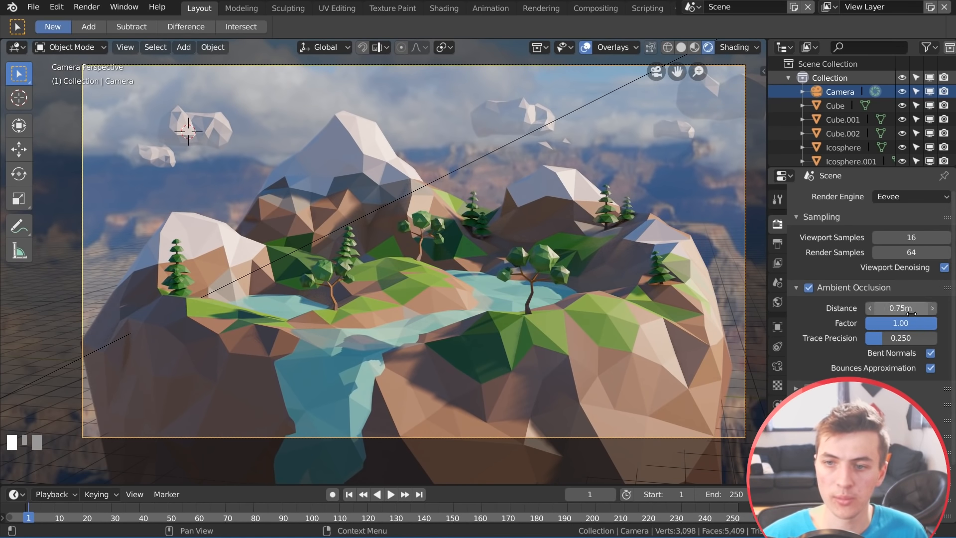
left_click(929, 354)
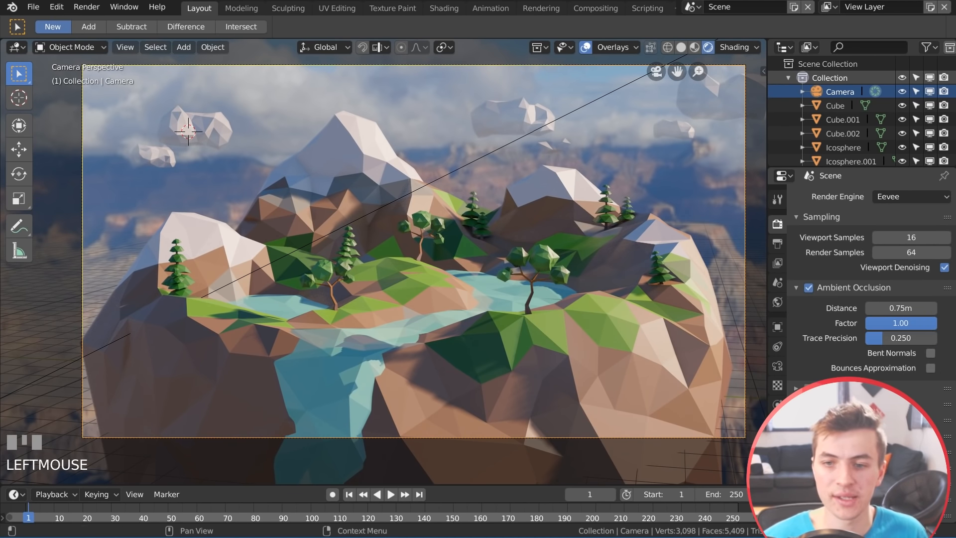
Enable Bloom in the render settings and raise its threshold to 2.770
left_click(808, 389)
left_click(821, 389)
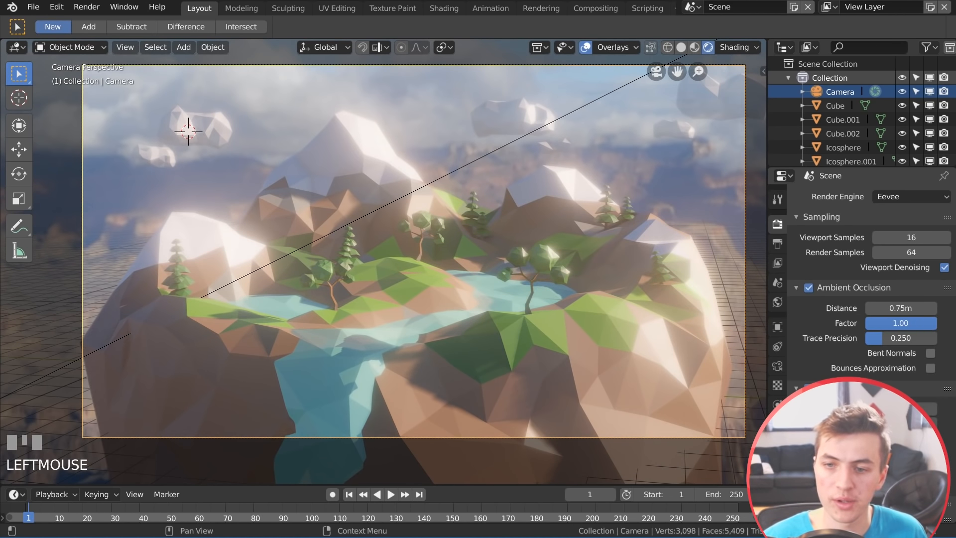
left_click_drag(901, 409, 921, 409)
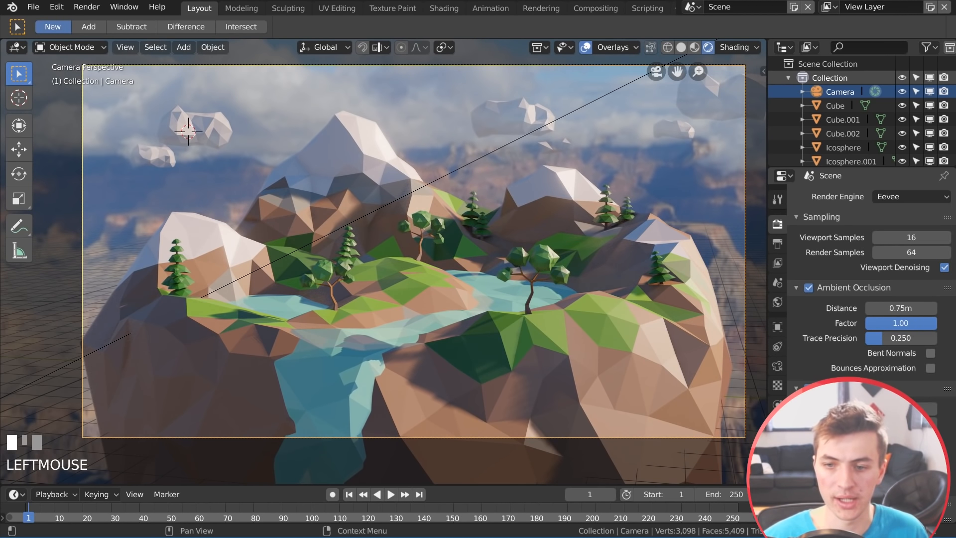
Choose a higher-contrast Look for the scene's color management
scroll(878, 375, "down", 7)
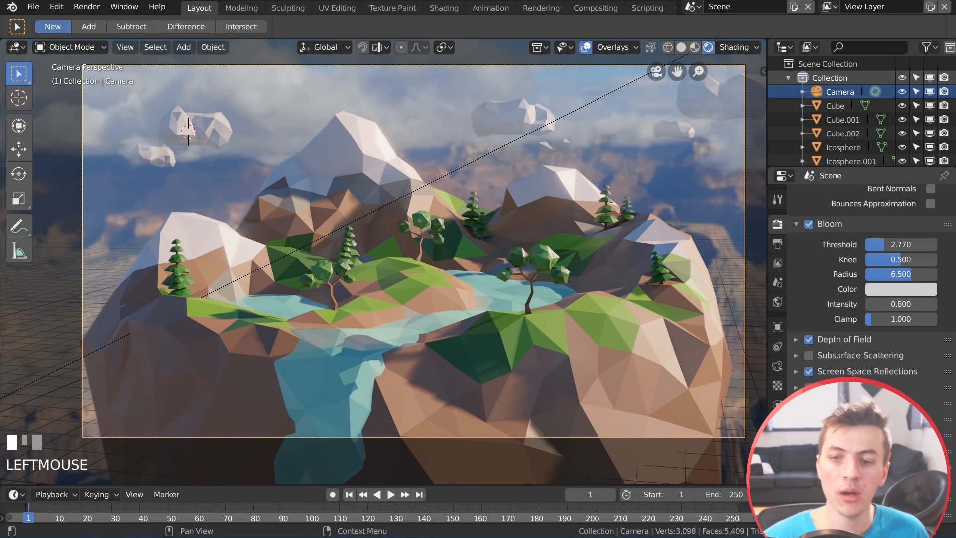
scroll(891, 423, "down", 4)
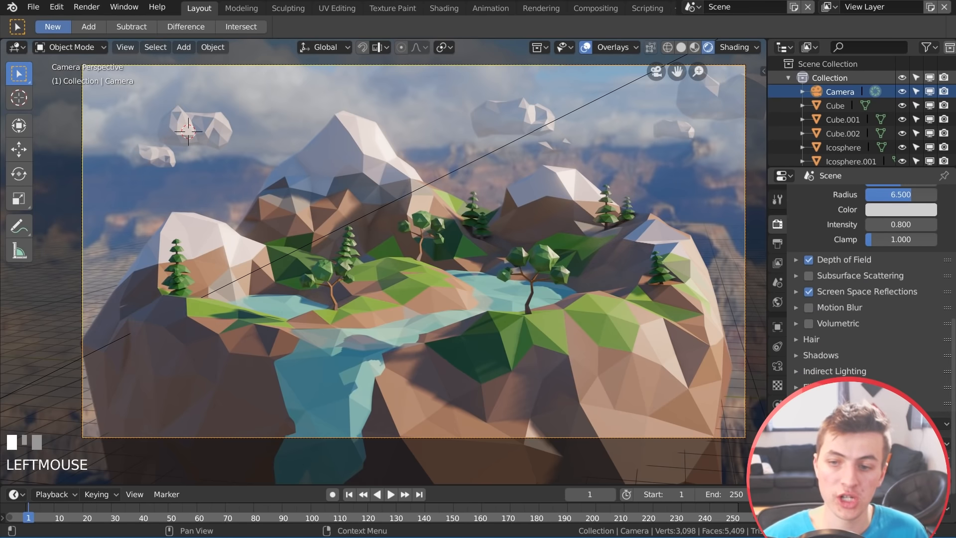
left_click(901, 459)
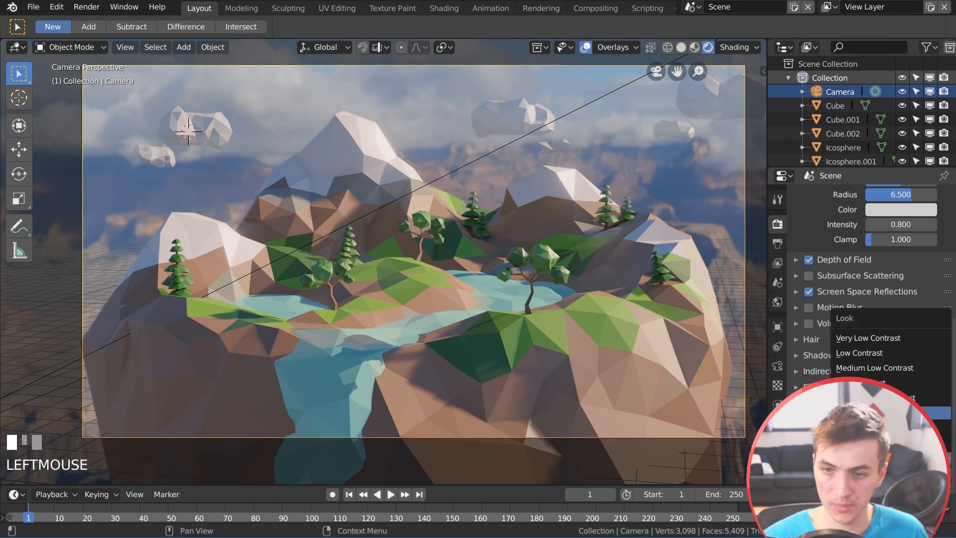
left_click(920, 397)
scroll(561, 341, "down", 1)
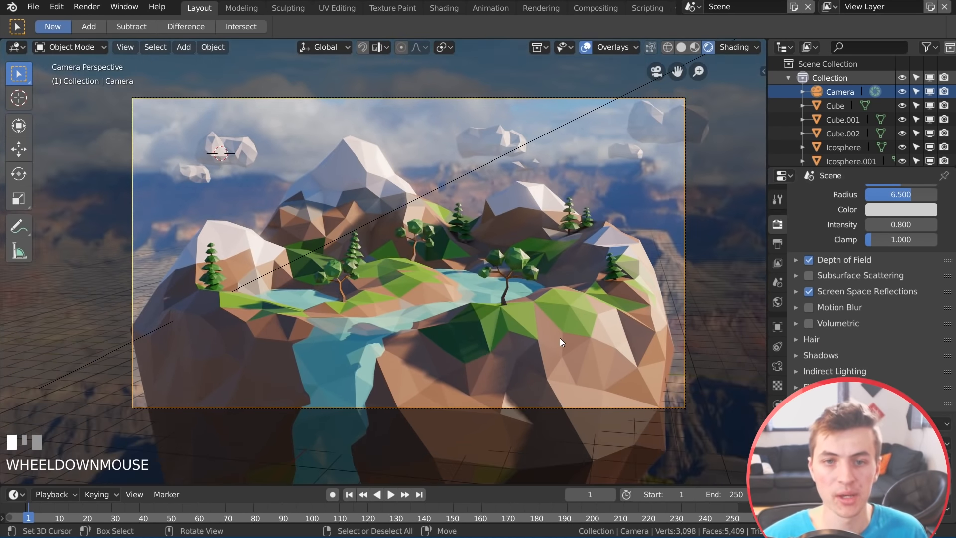
scroll(593, 353, "up", 2)
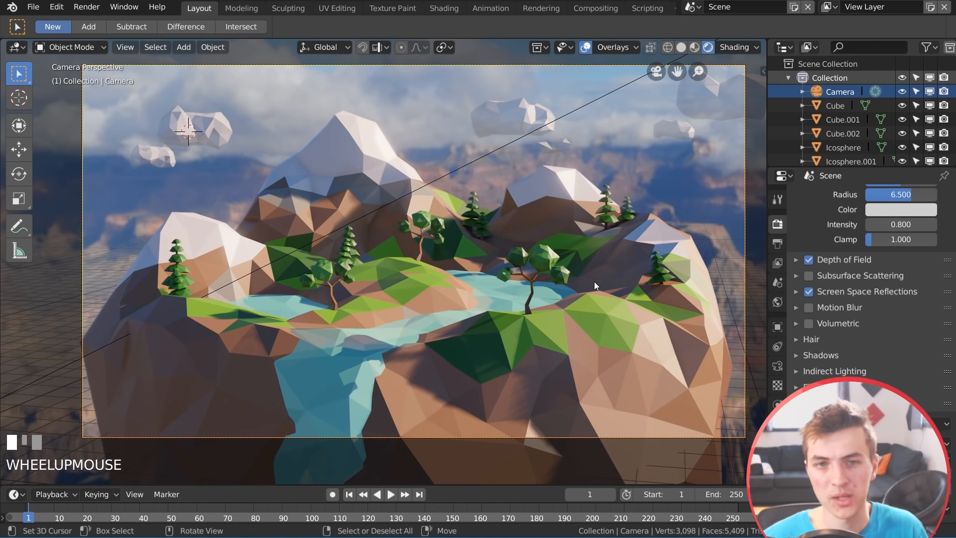
Place the 3D cursor on the small pond beside the front snowy mountain
scroll(594, 282, "up", 2)
middle_click_drag(593, 282, 551, 261, "shift")
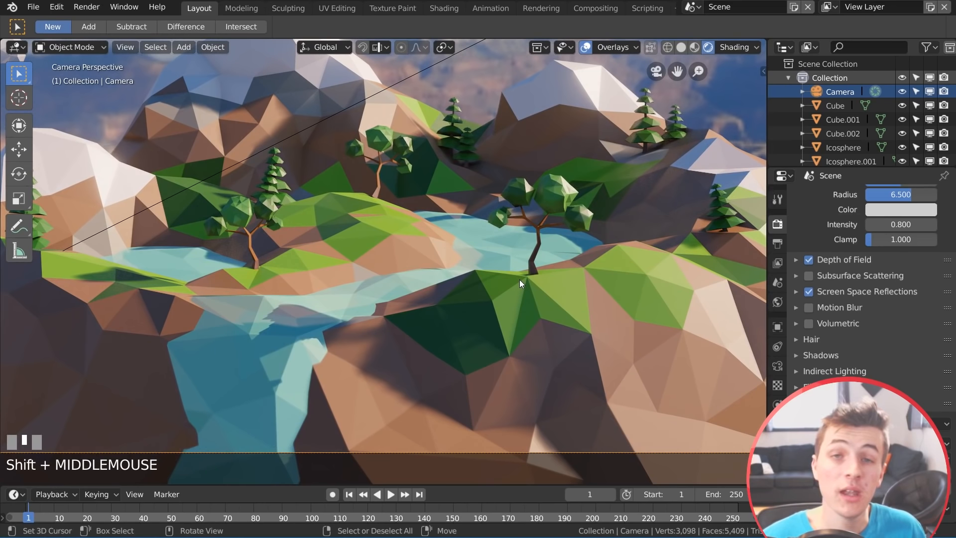
scroll(566, 311, "up", 3)
middle_click_drag(566, 311, 479, 343)
scroll(580, 359, "up", 2)
middle_click_drag(359, 299, 384, 313)
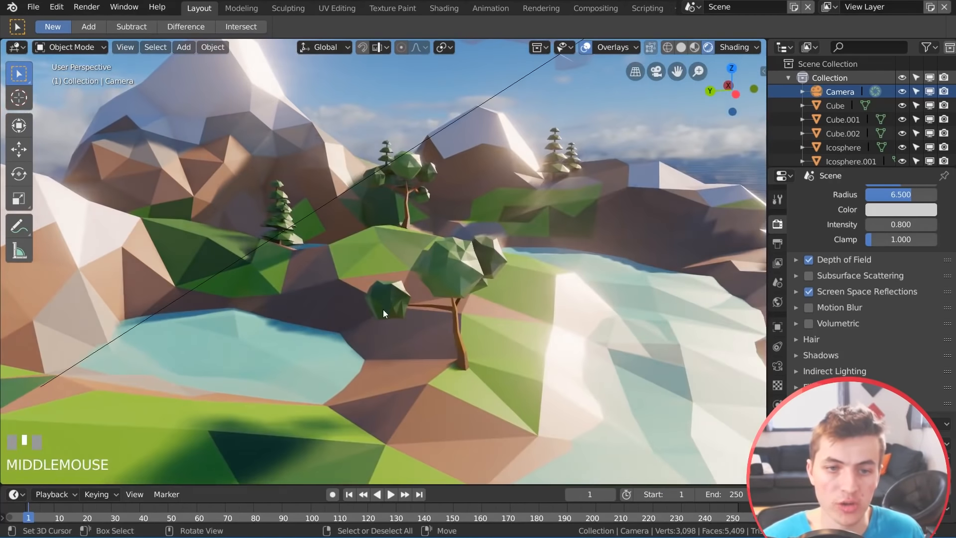
left_click(240, 344)
scroll(241, 343, "down", 4)
middle_click_drag(334, 370, 322, 371)
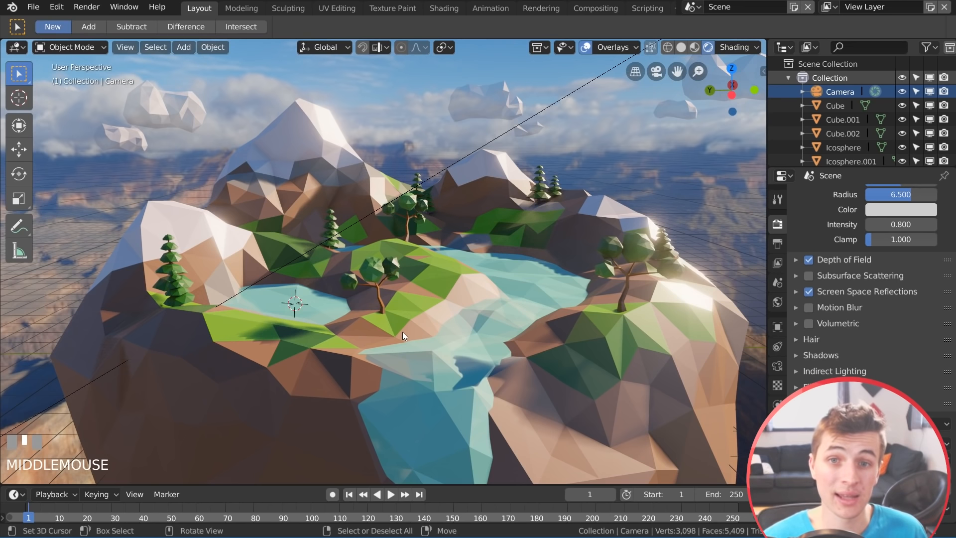
Add a Reflection Cubemap light probe at the 3D cursor on the small pond and scale it up to about 1.78
key("shift+a")
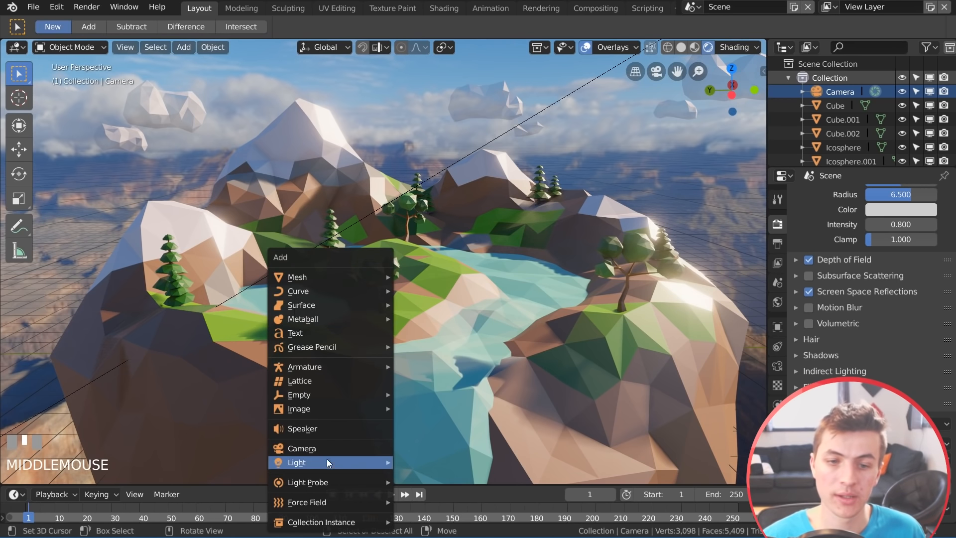
mouse_move(333, 481)
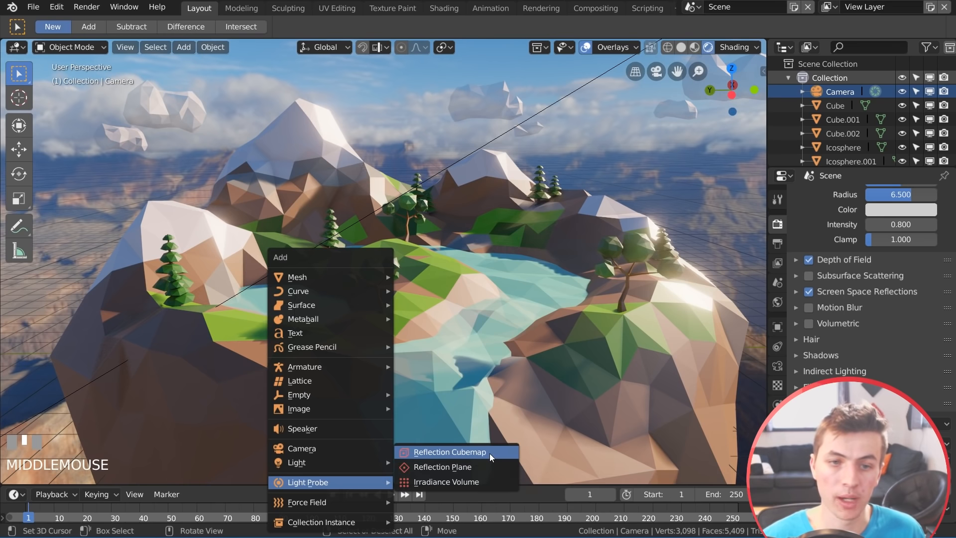
left_click(450, 452)
scroll(369, 342, "up", 2)
key("s")
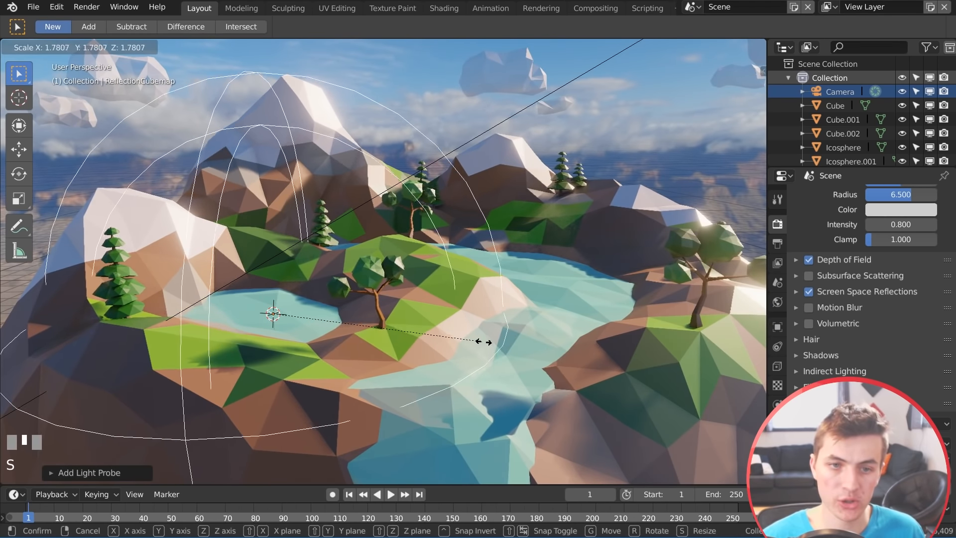
left_click(486, 340)
Examine the reflection cubemap's coverage and the water reflections around the island from several angles
scroll(399, 346, "up", 3)
middle_click_drag(398, 346, 362, 375)
scroll(486, 357, "down", 3)
middle_click_drag(486, 356, 270, 296, "shift")
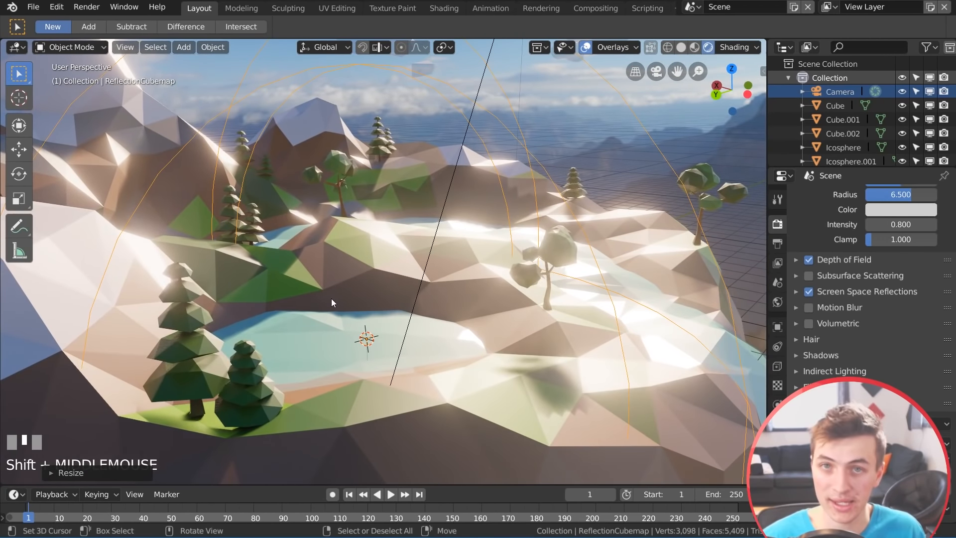
middle_click_drag(331, 299, 366, 318)
scroll(344, 279, "down", 5)
middle_click_drag(320, 242, 272, 287)
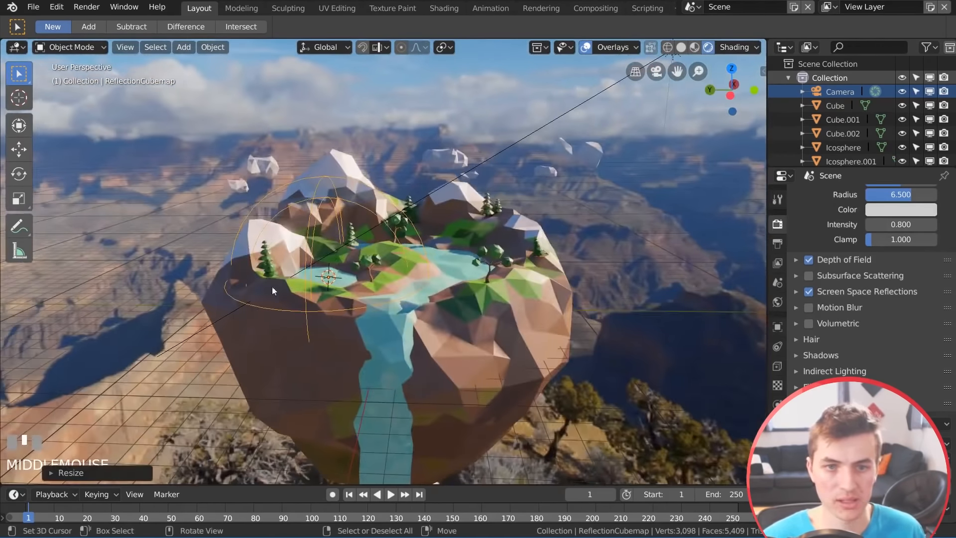
Turn on Auto Bake in the Indirect Lighting settings
scroll(271, 288, "up", 2)
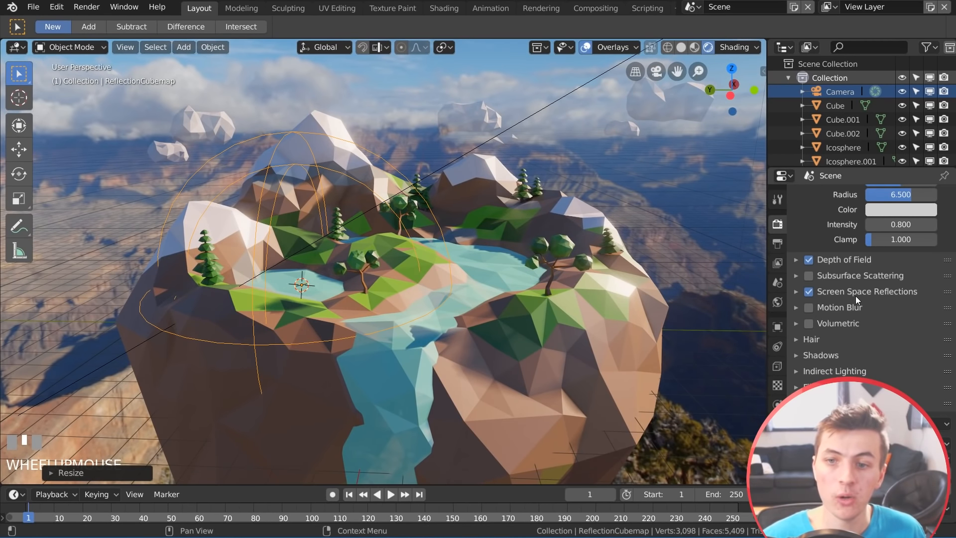
left_click(841, 371)
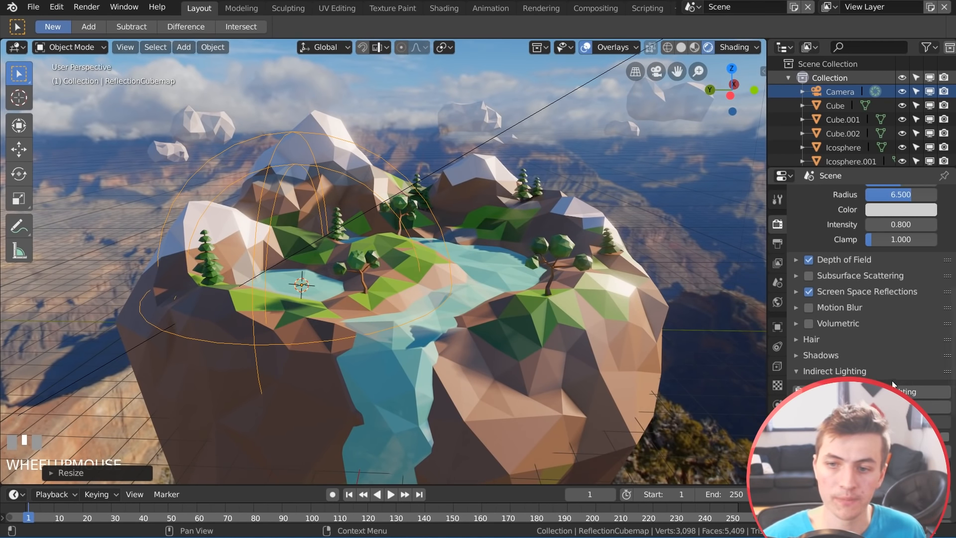
left_click(945, 436)
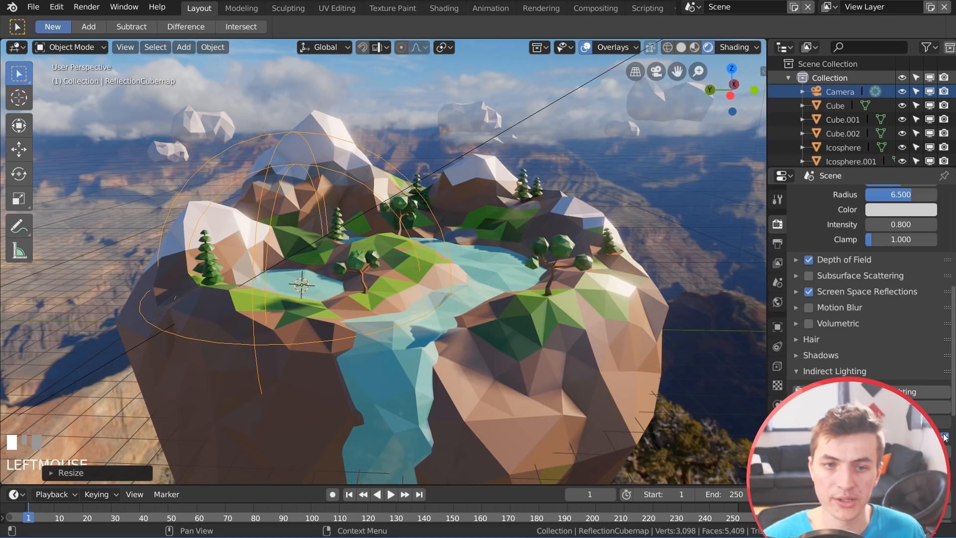
scroll(236, 286, "up", 3)
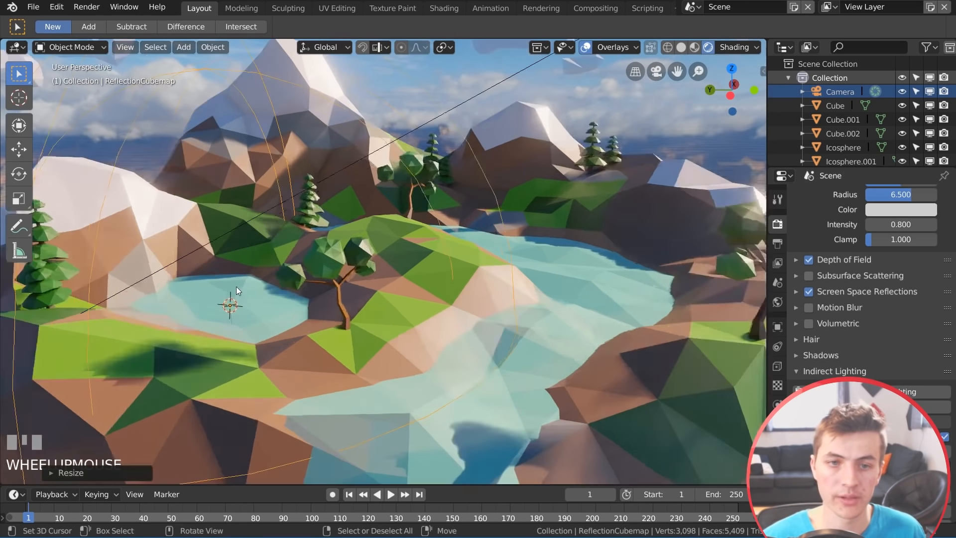
Duplicate the reflection cubemap over the larger lake, scale the copy to about 0.92 and adjust its position slightly
key("shift+d")
key("s")
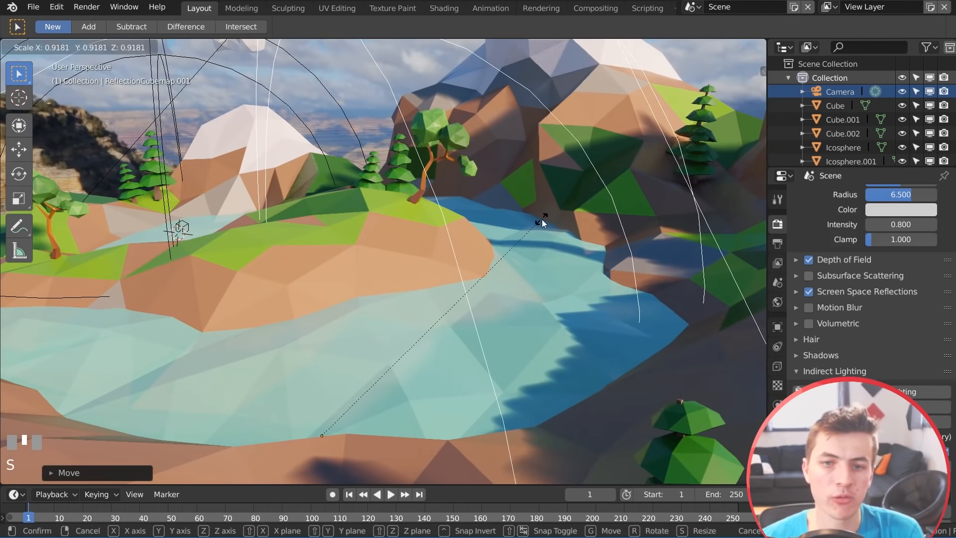
left_click(542, 220)
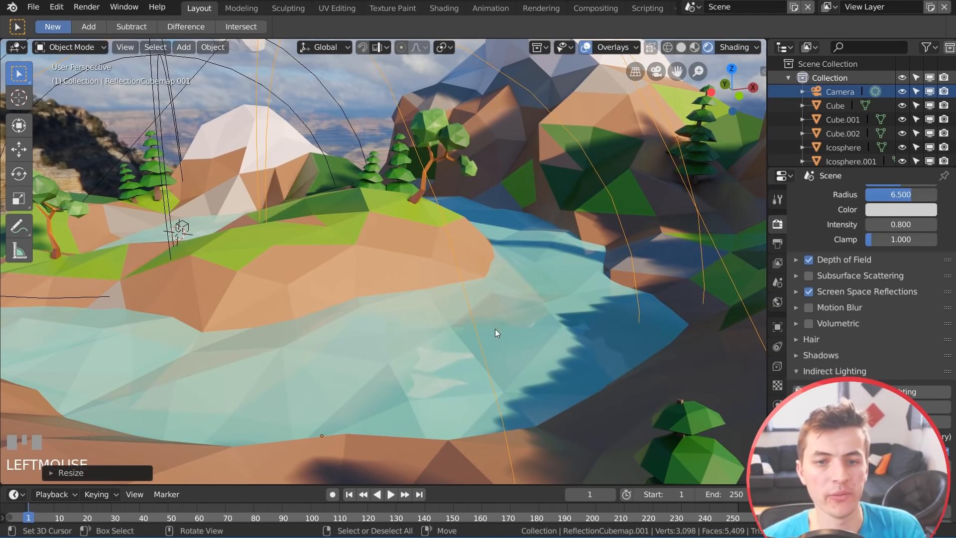
key("g")
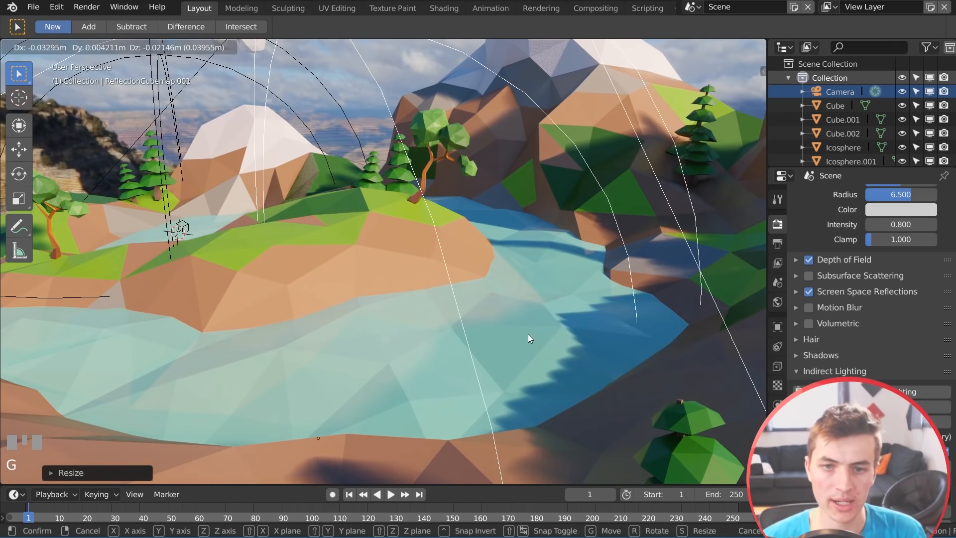
left_click(467, 334)
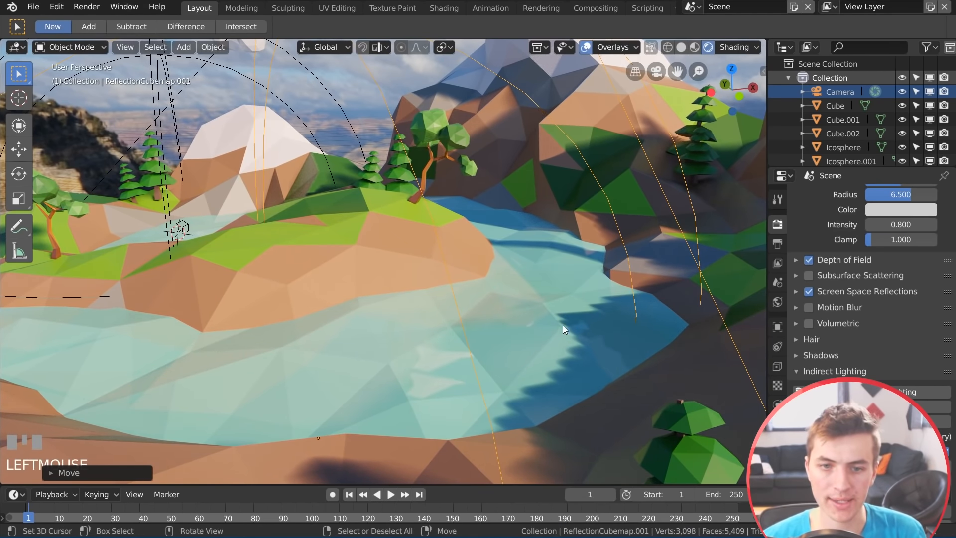
middle_click_drag(562, 324, 512, 329)
scroll(545, 313, "down", 3)
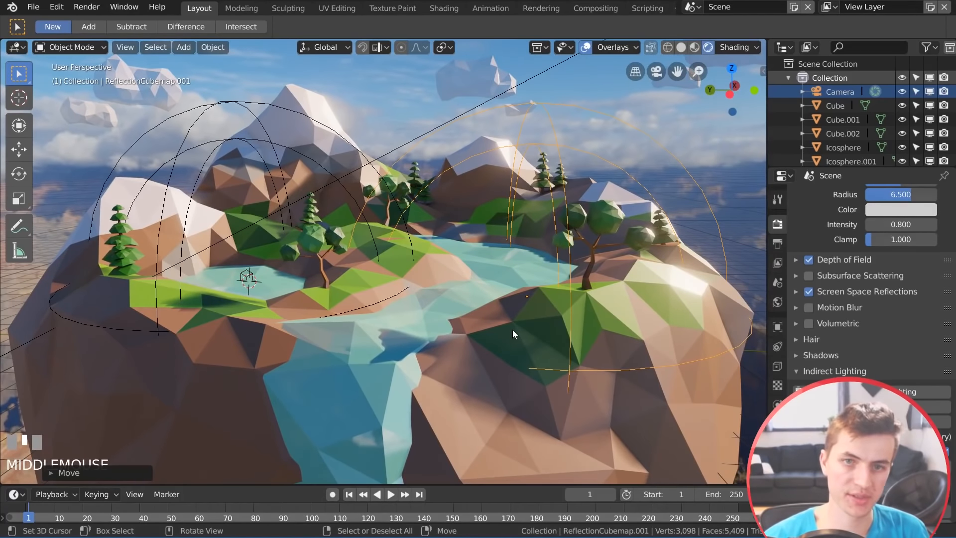
Frame the scene through the camera with everything deselected and the viewport overlays hidden
key("KP_0")
key("a")
key("a")
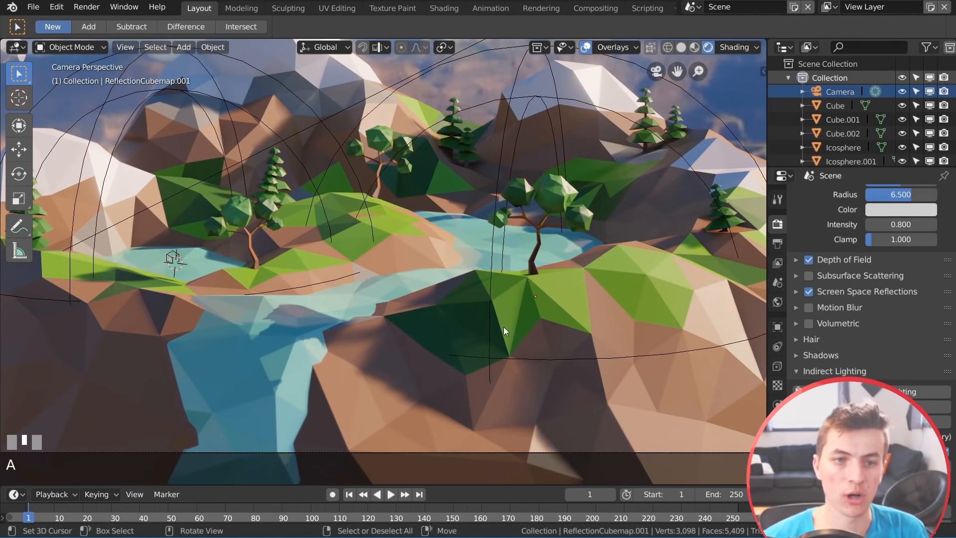
middle_click_drag(504, 326, 414, 360, "shift")
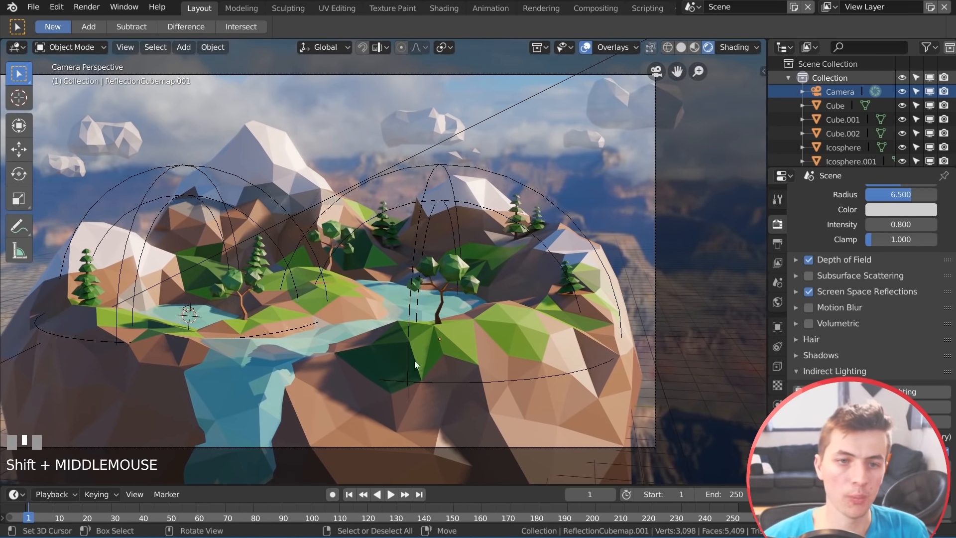
left_click(585, 48)
middle_click_drag(351, 220, 409, 213, "shift")
scroll(452, 225, "up", 3)
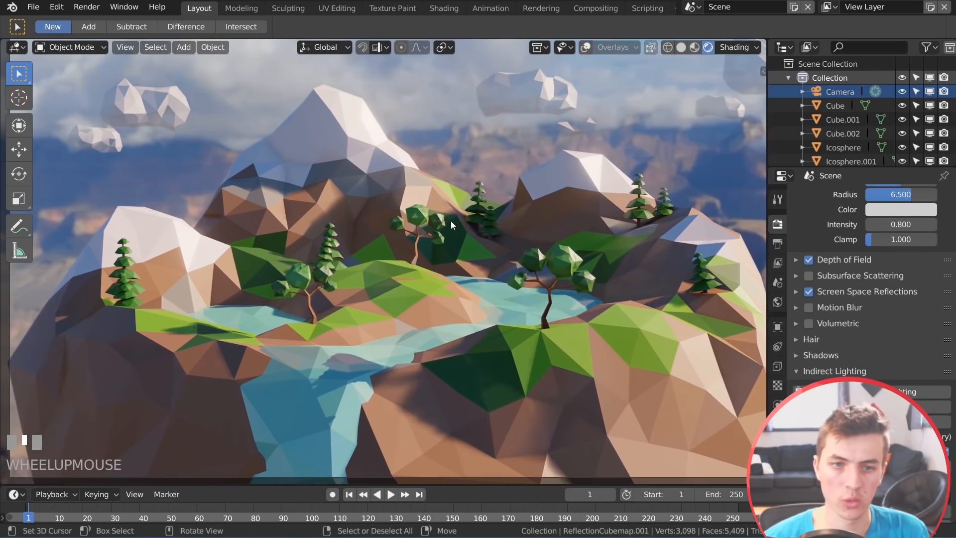
scroll(602, 302, "down", 1)
mouse_move(602, 302)
middle_mouse_down("shift")
mouse_move(587, 301)
mouse_move(601, 312)
middle_mouse_up("shift")
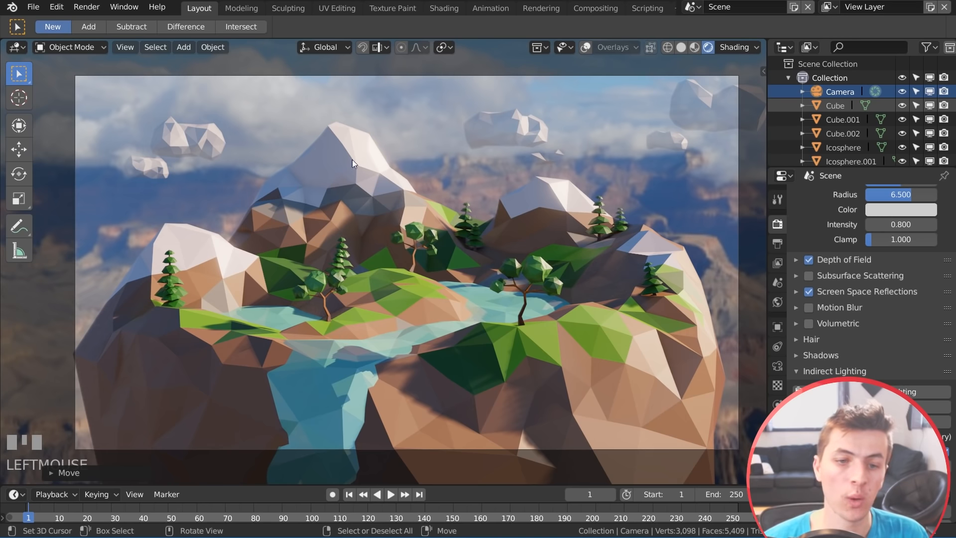
Turn on automatic keyframing and nudge the camera about 0.1 m to key its starting position at frame 1
left_click(332, 494)
key("g")
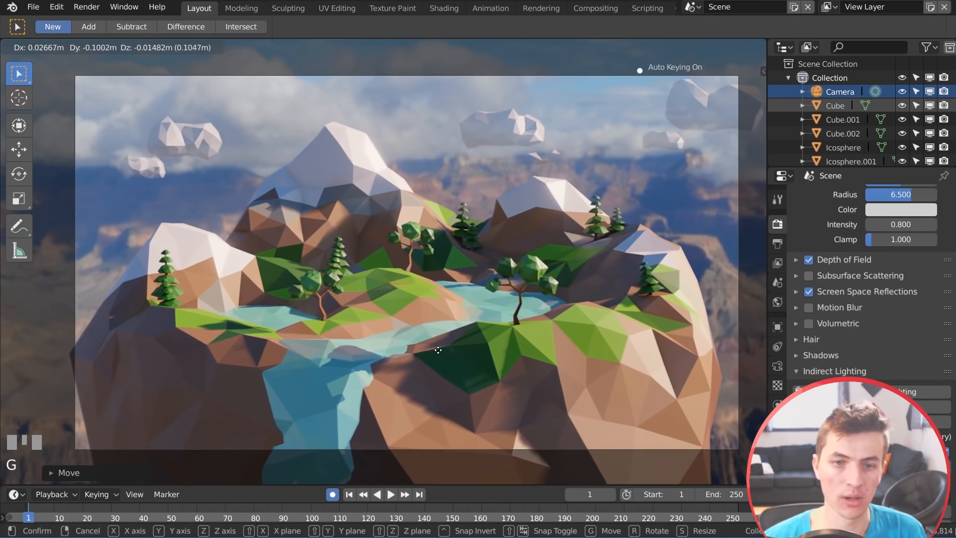
left_click(438, 350)
At frame 120, move the camera about 3.7 m towards the island along its local Z axis and fine-tune its position and rotation
left_click(367, 509)
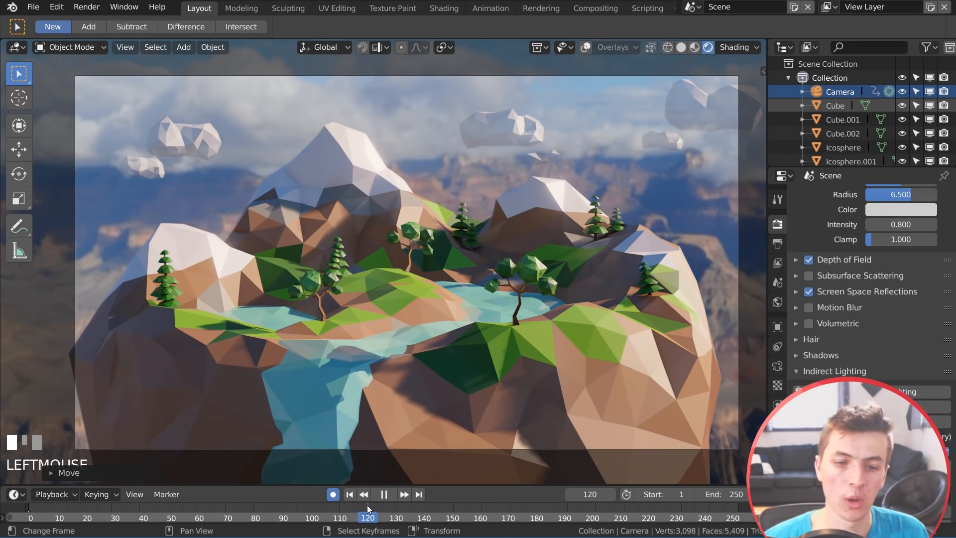
key("g")
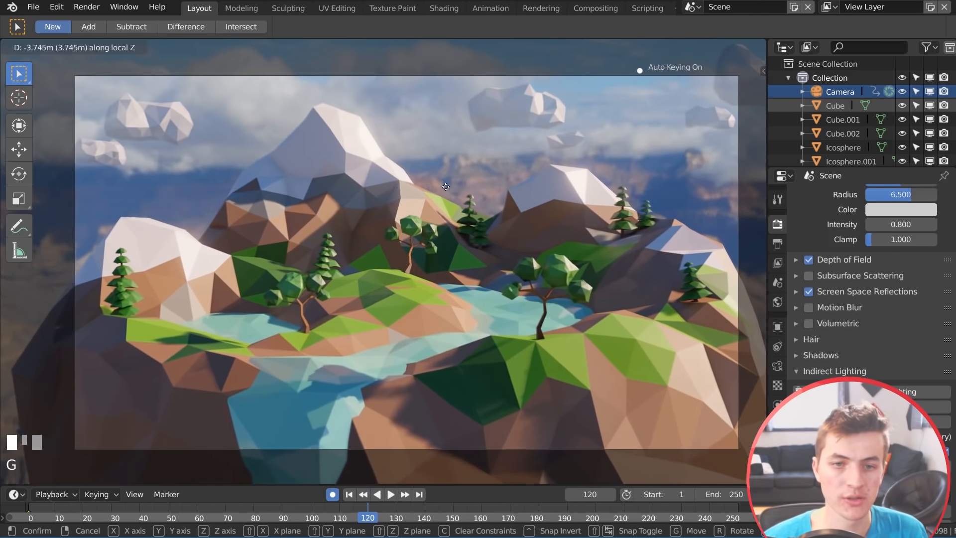
left_click(447, 177)
key("g")
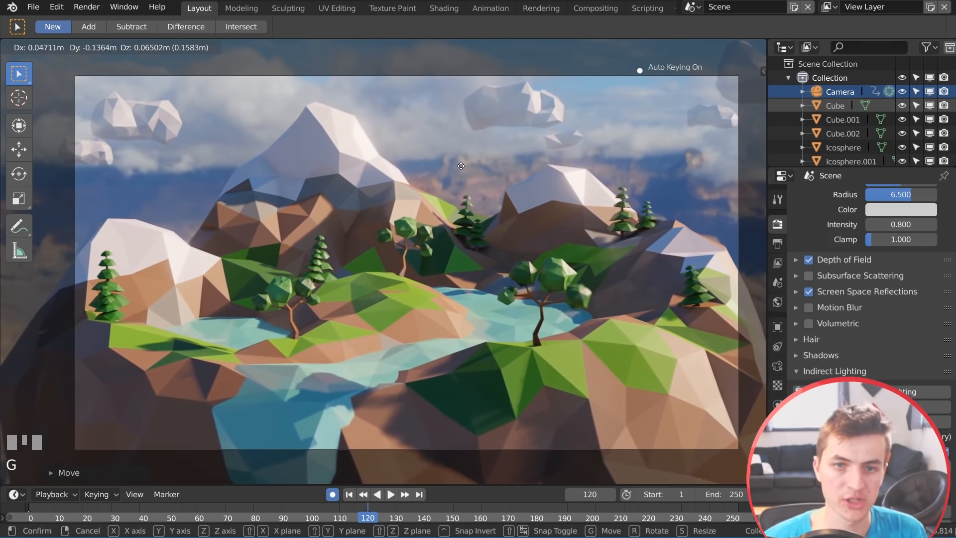
key("r")
key("r")
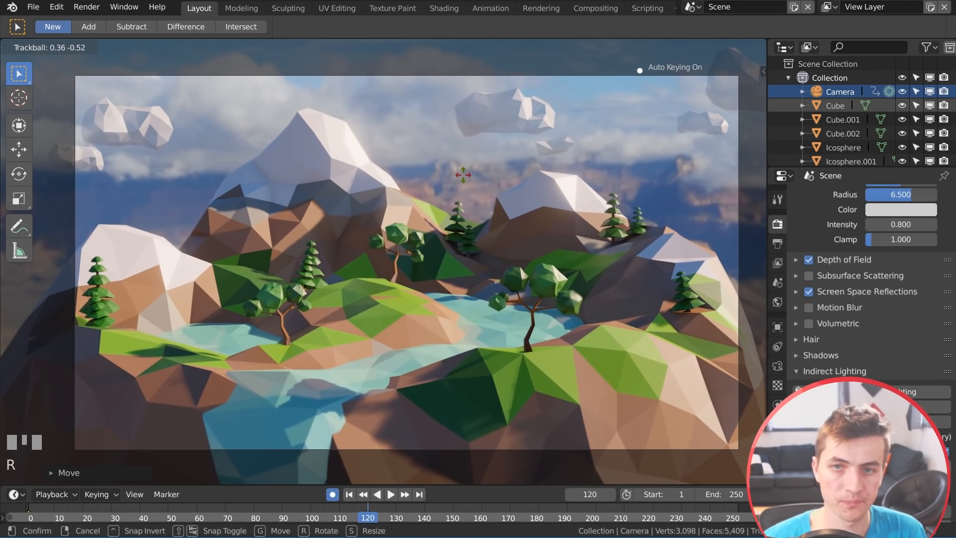
left_click(489, 176, "shift")
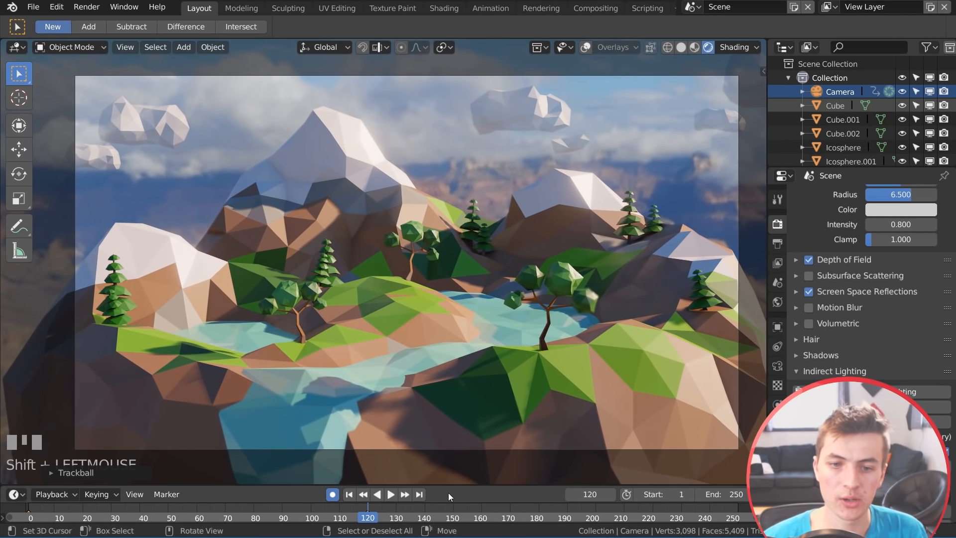
Enlarge the timeline to show the camera's keyframes and turn off automatic keyframing
left_click_drag(450, 486, 450, 452)
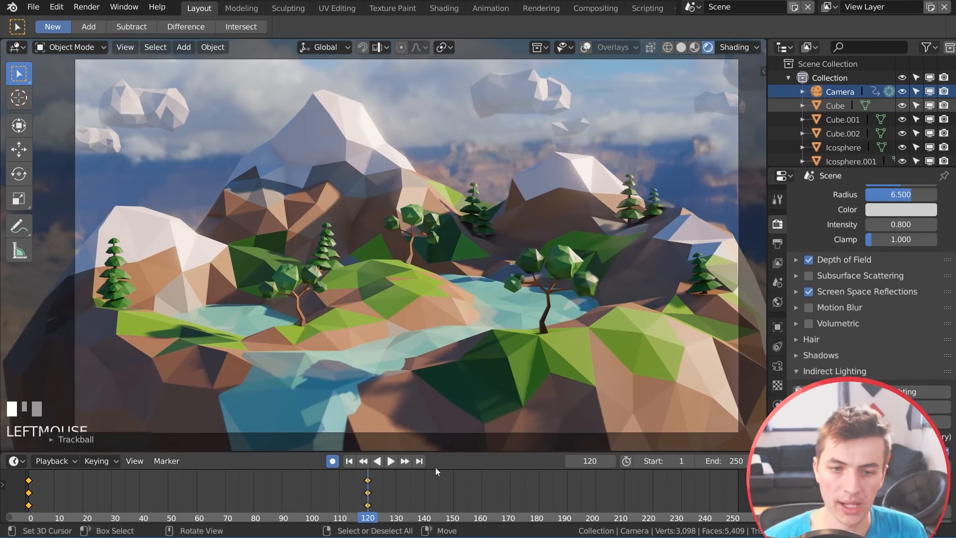
left_click(333, 461)
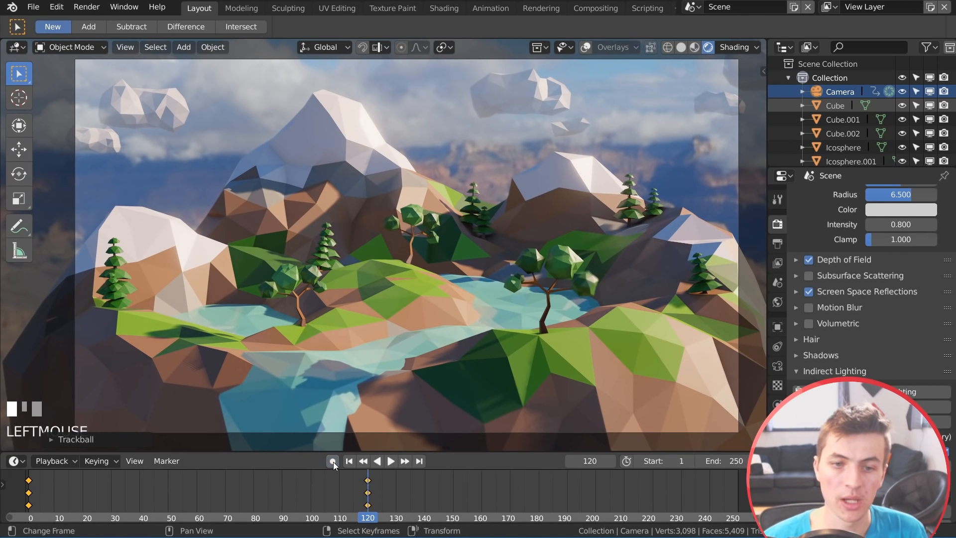
Play the camera animation from frame 1 and examine the island from other angles during playback
left_click(353, 462)
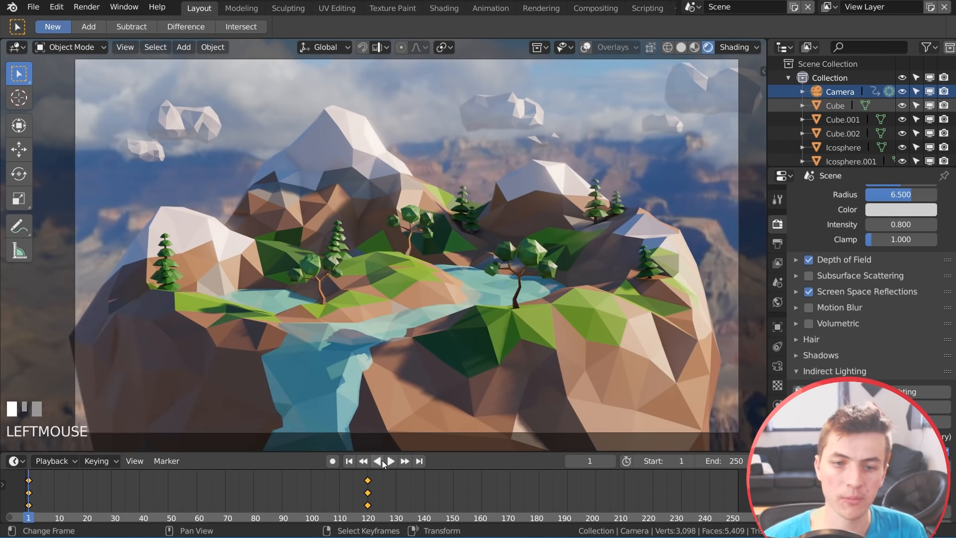
left_click(386, 461)
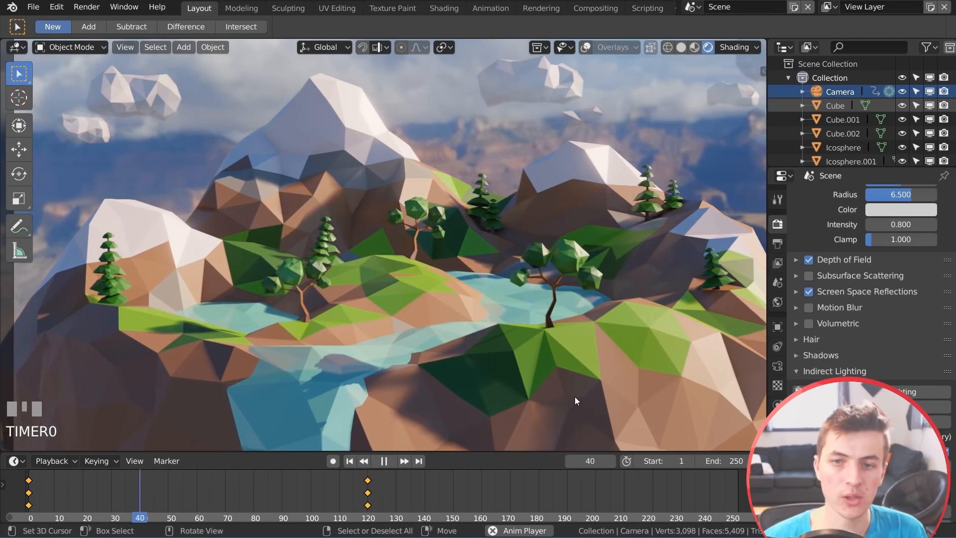
key("Home")
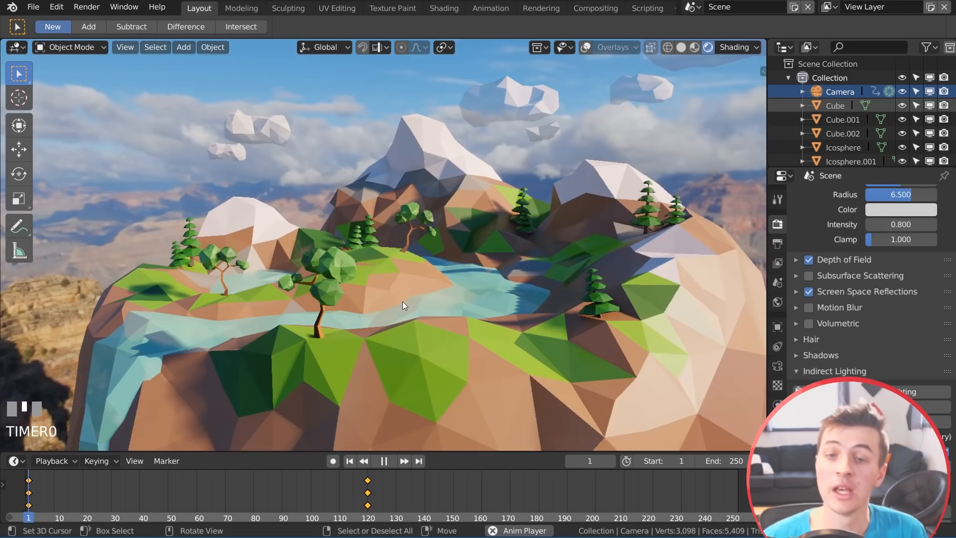
middle_click_drag(402, 301, 450, 302)
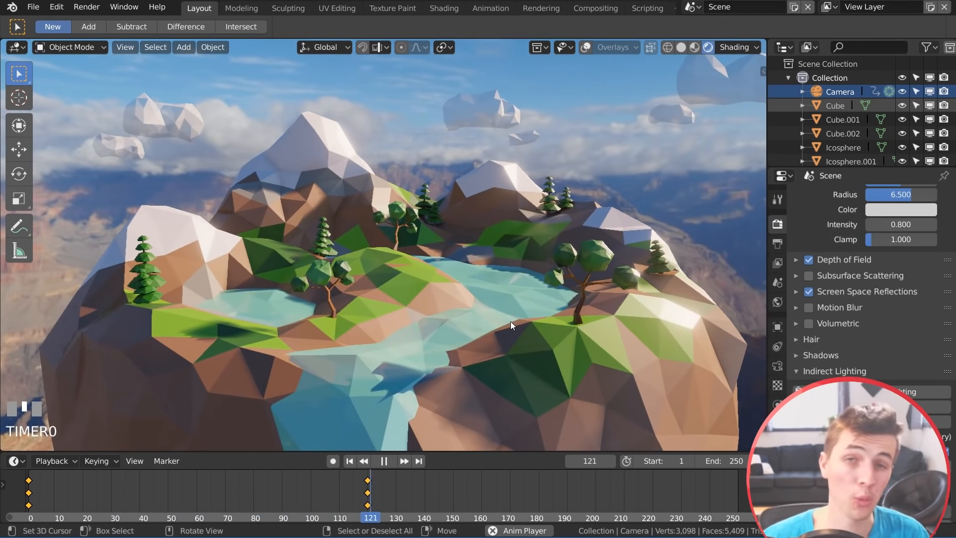